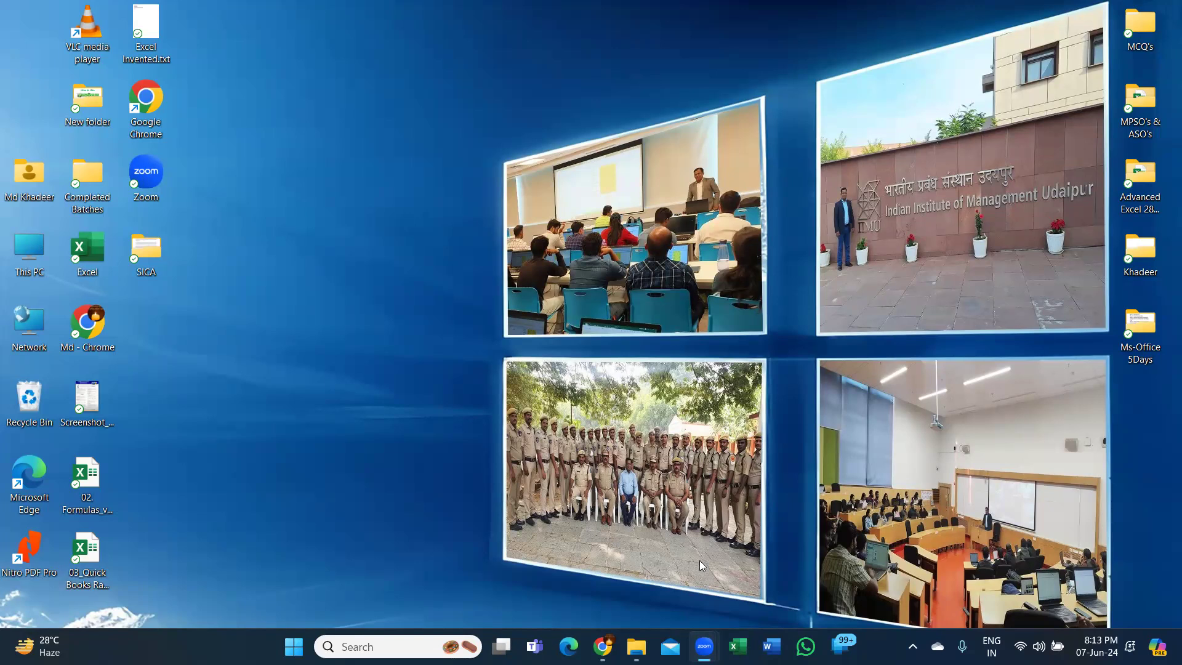
- Switch to File Explorer, open Corporate Clients.jpg from the Corporate Clients folder, and view it in a maximized window
key("alt+Tab")
double_click(193, 142)
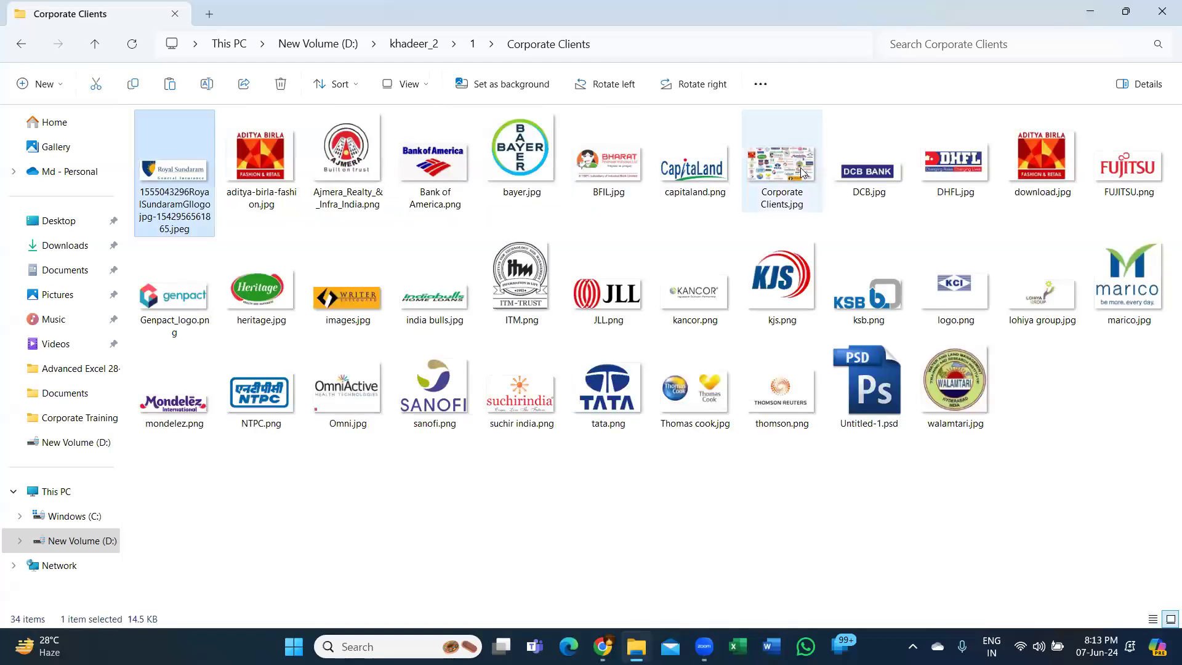
left_click(777, 165)
double_click(788, 140)
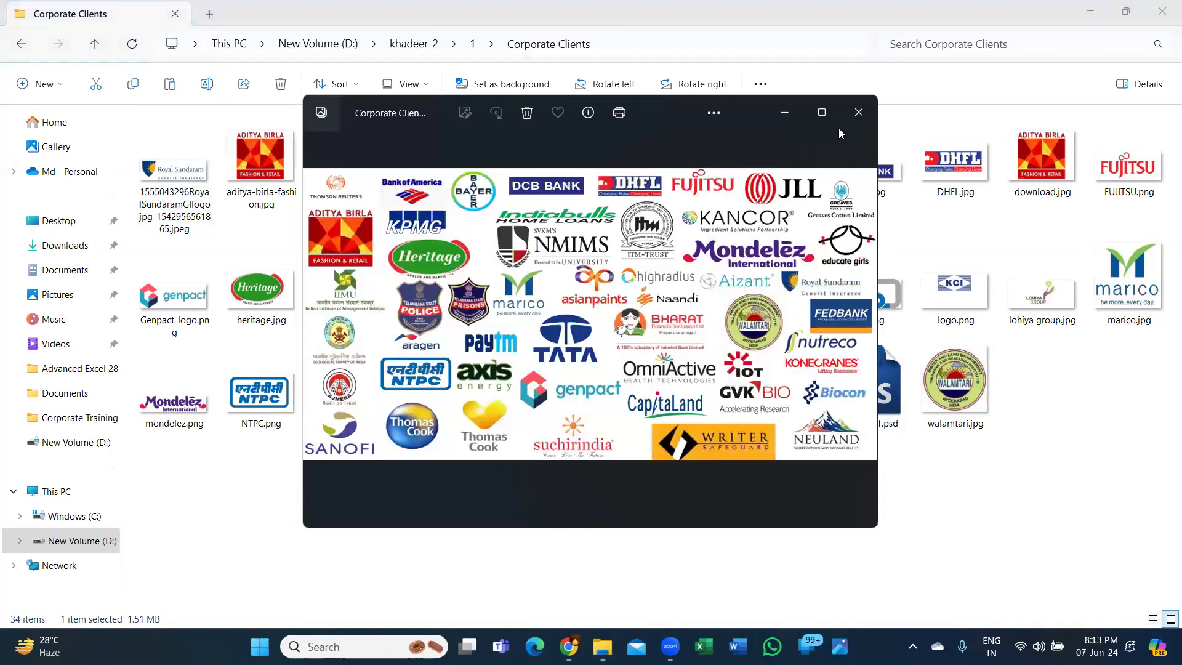
left_click(822, 115)
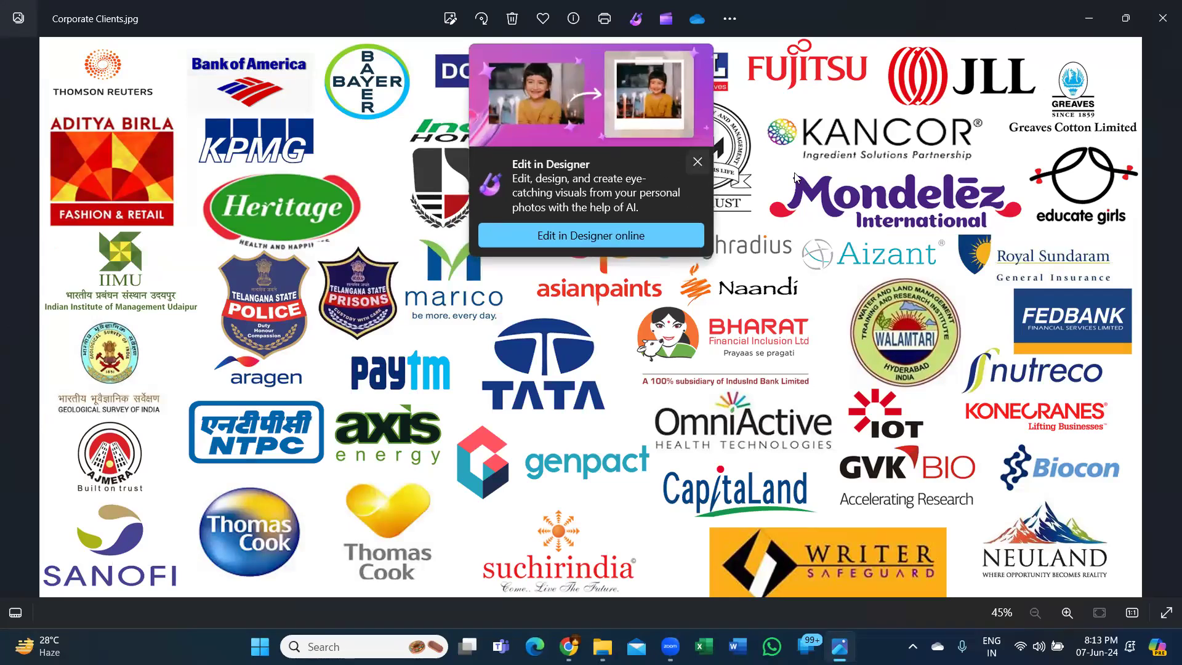
left_click(698, 162)
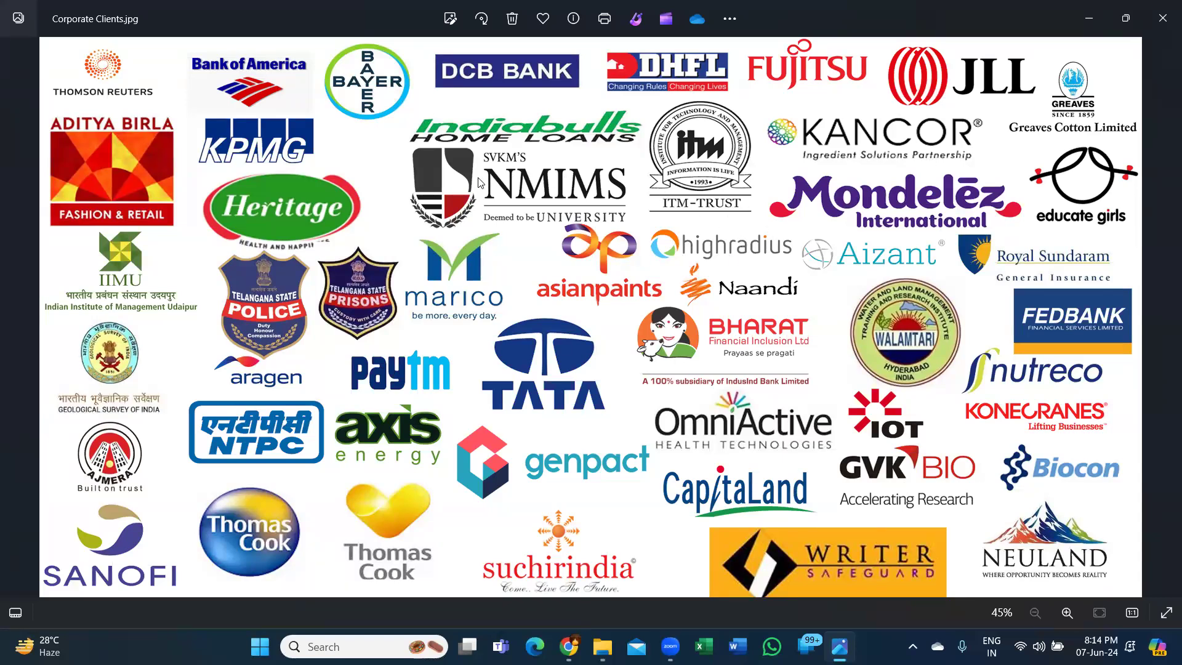
left_click(591, 220)
left_click(592, 220)
key("ctrl")
key("ctrl")
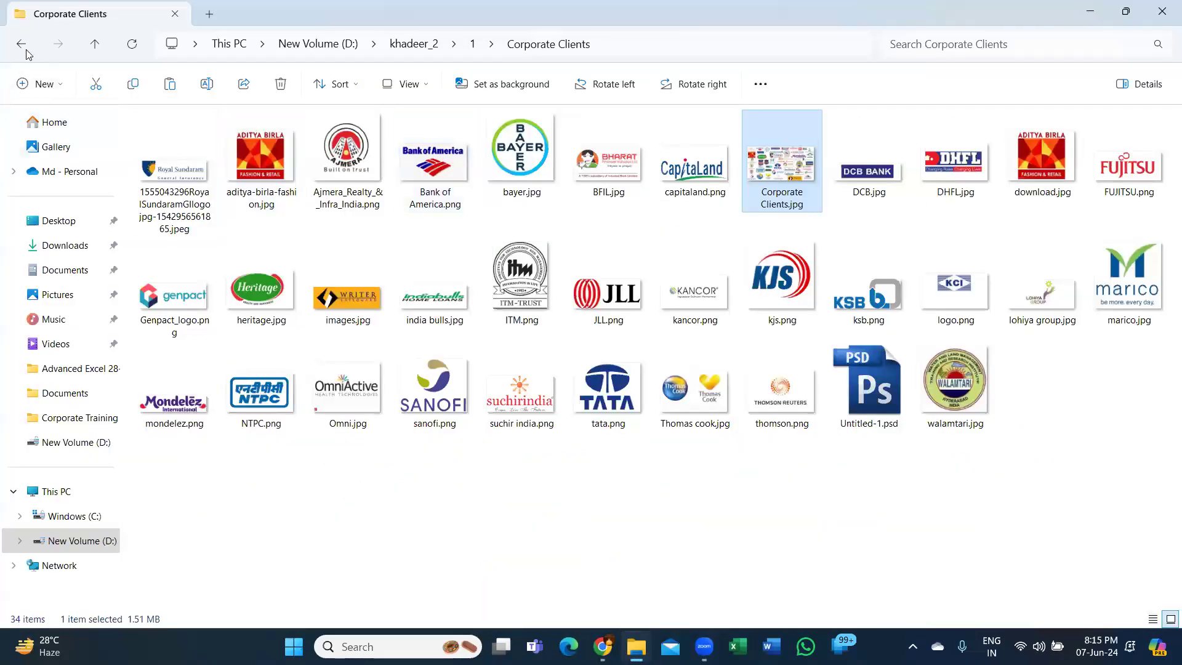
- Open DSC04149.JPG from Corporate Training Pics > group photos > IAS batch -2 in a maximized viewer
left_click(23, 47)
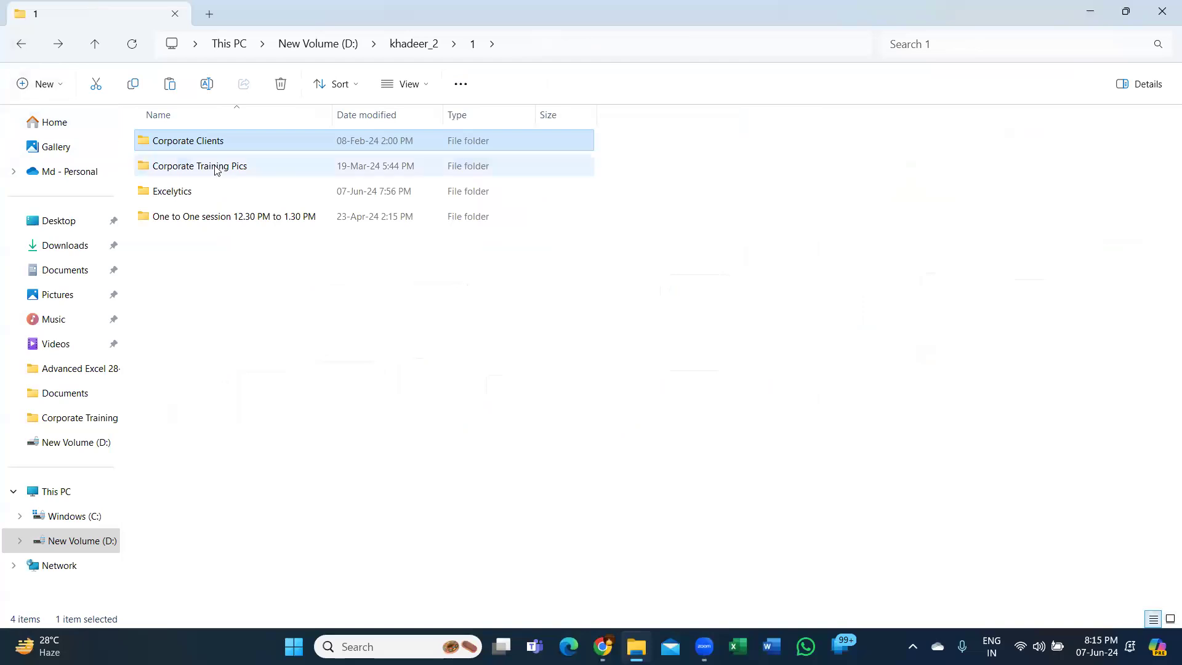
double_click(217, 171)
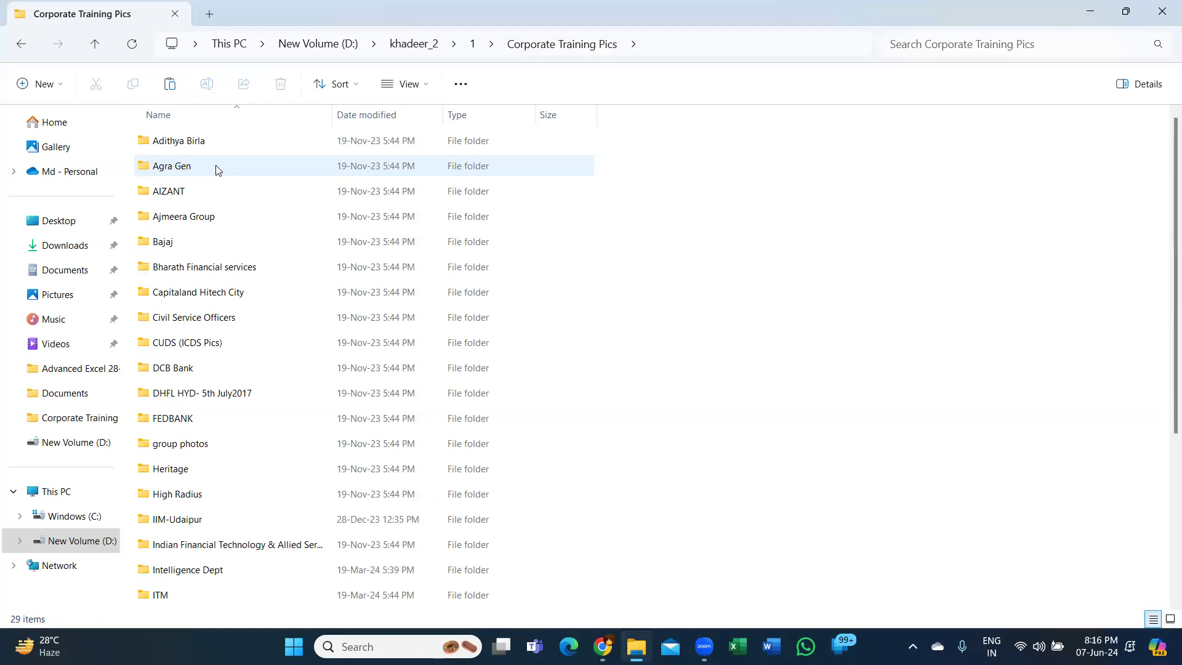
double_click(211, 451)
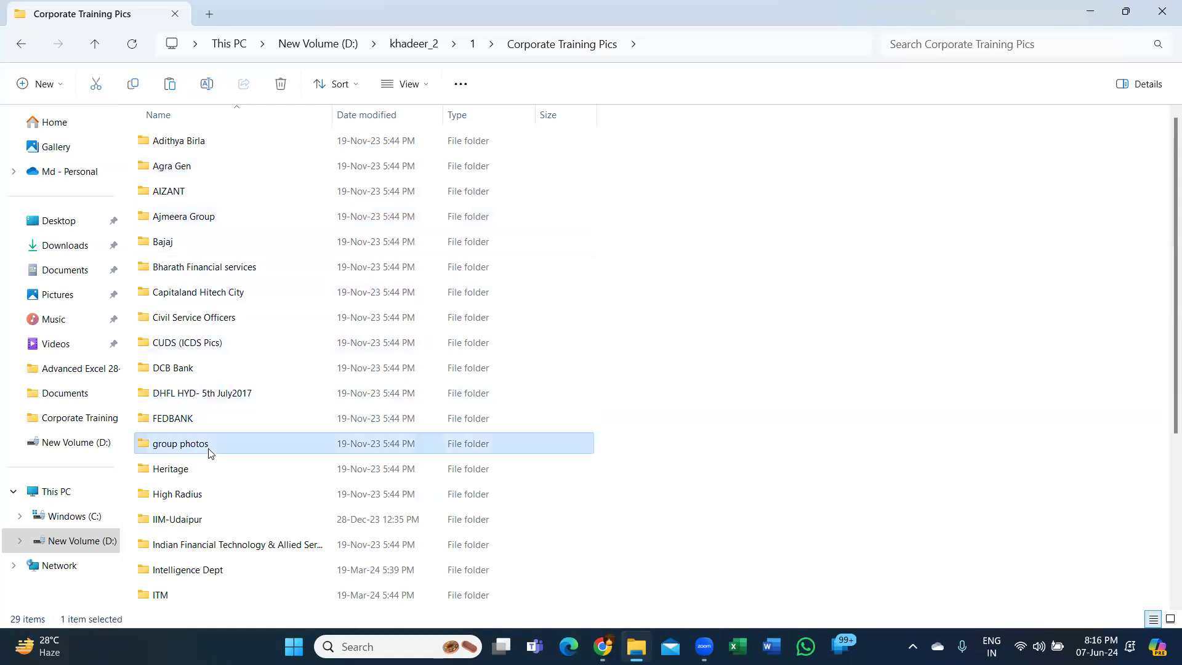
left_click(278, 151)
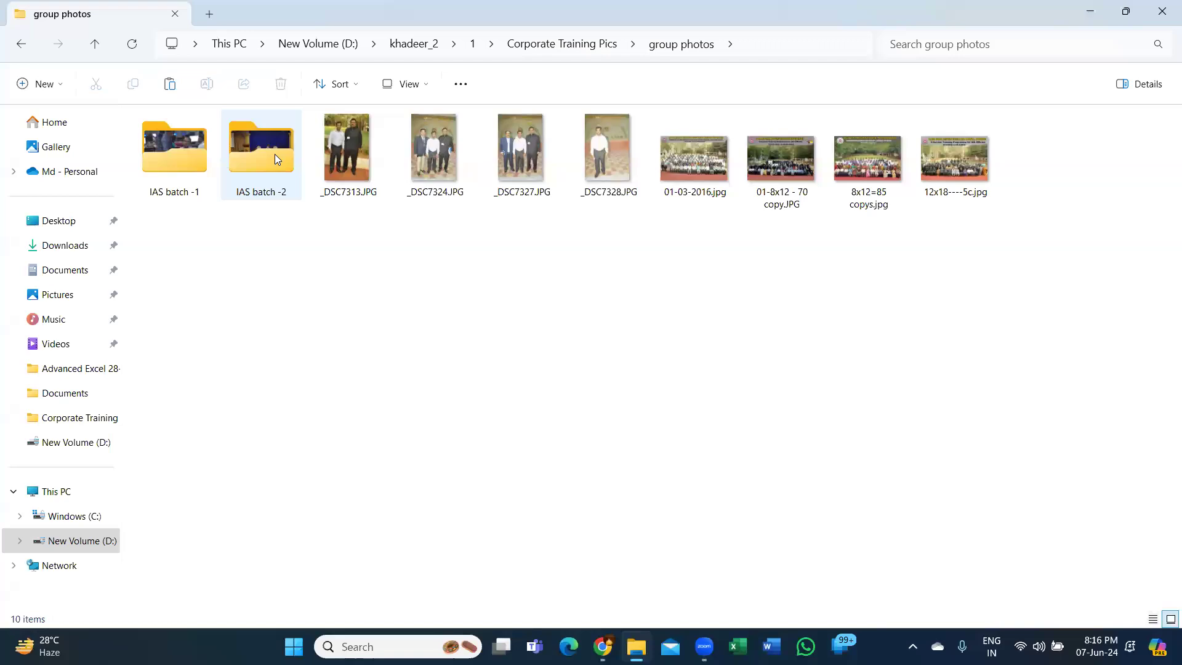
double_click(275, 154)
double_click(178, 156)
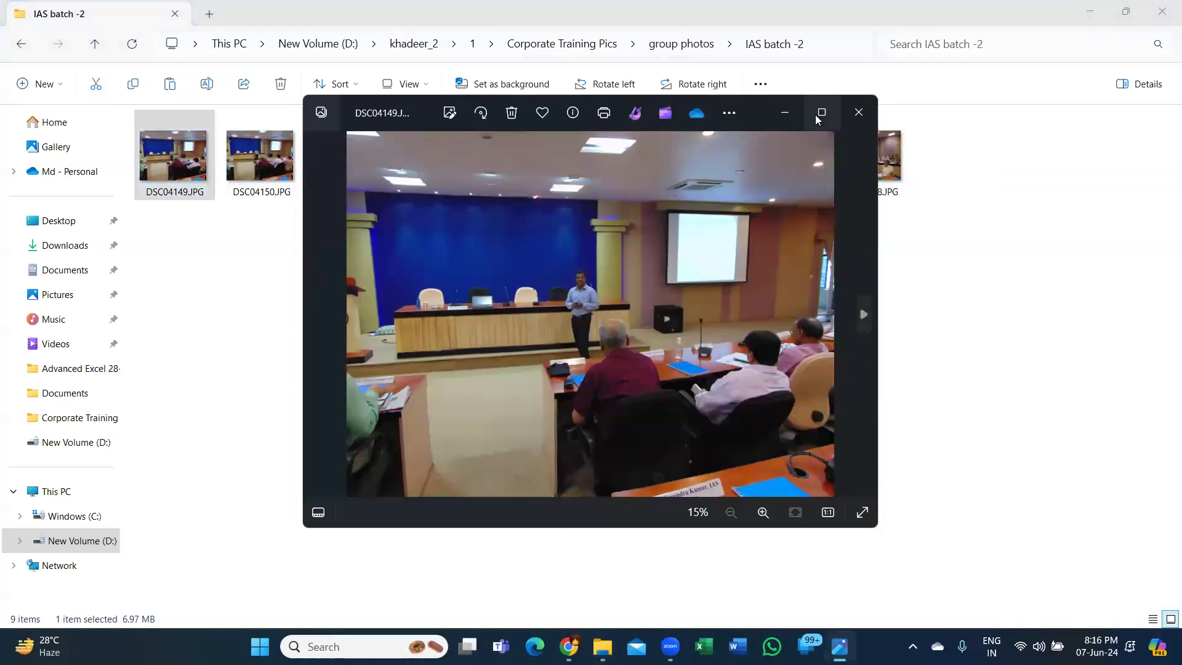
left_click(817, 116)
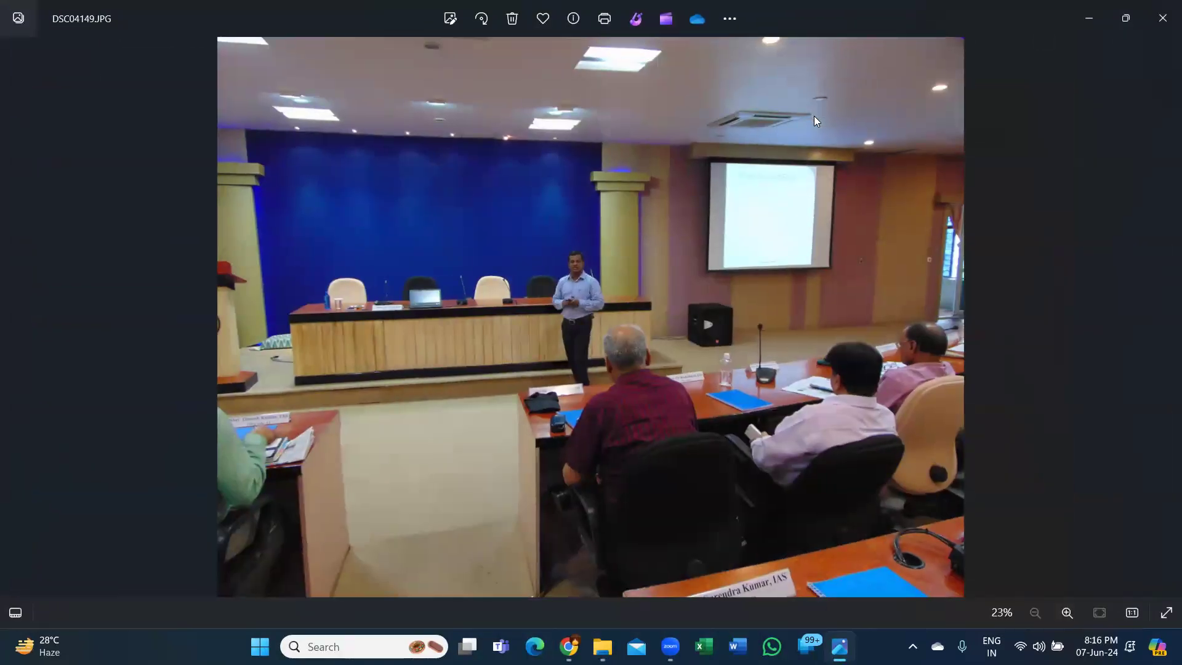
- Browse the IAS batch -2 training photos from DSC04149.JPG through to DSC04156.JPG
key("Right")
key("Right")
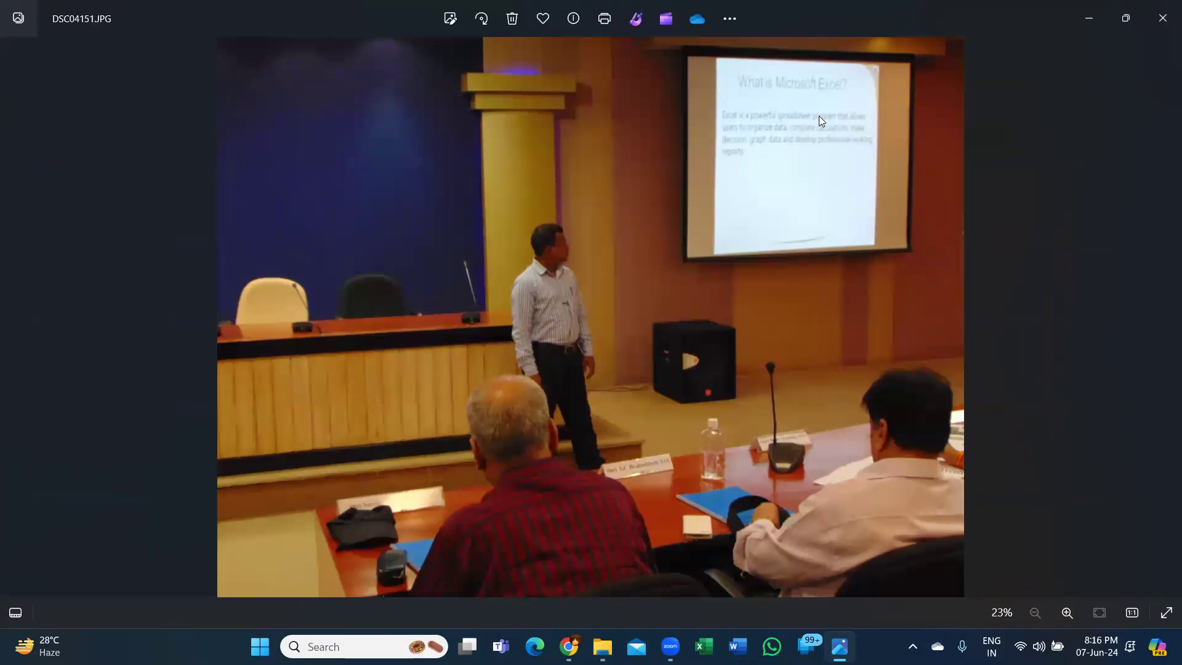
scroll(819, 115, "up", 5)
scroll(833, 237, "down", 5)
key("Right")
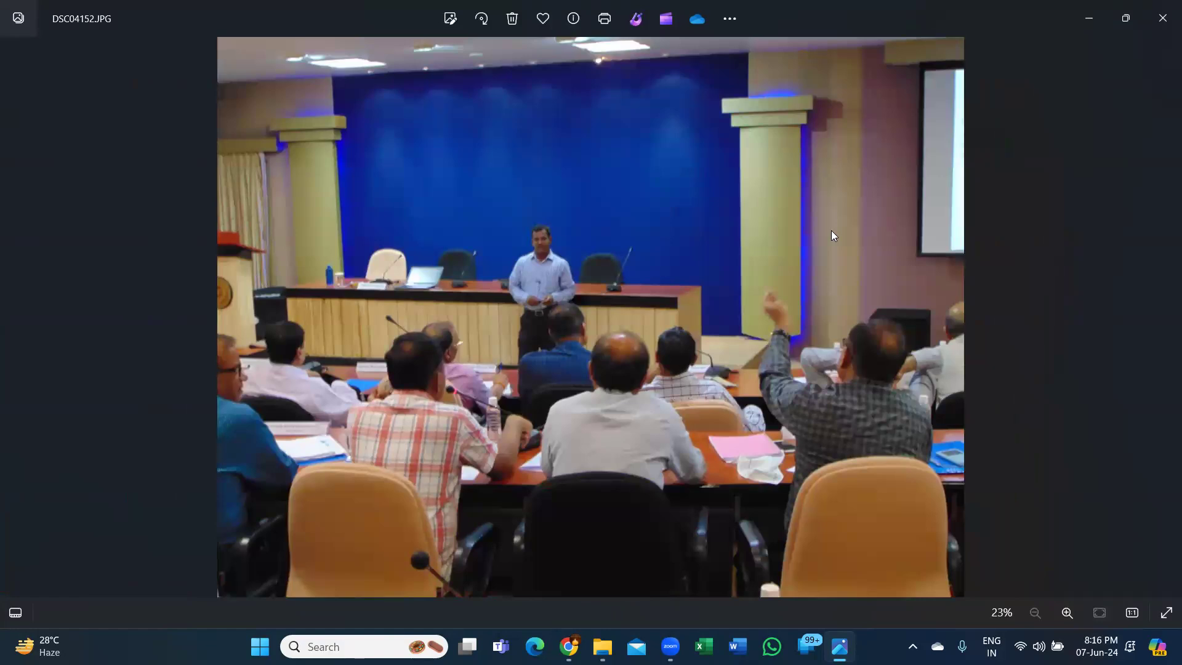
key("Right")
key("Right")
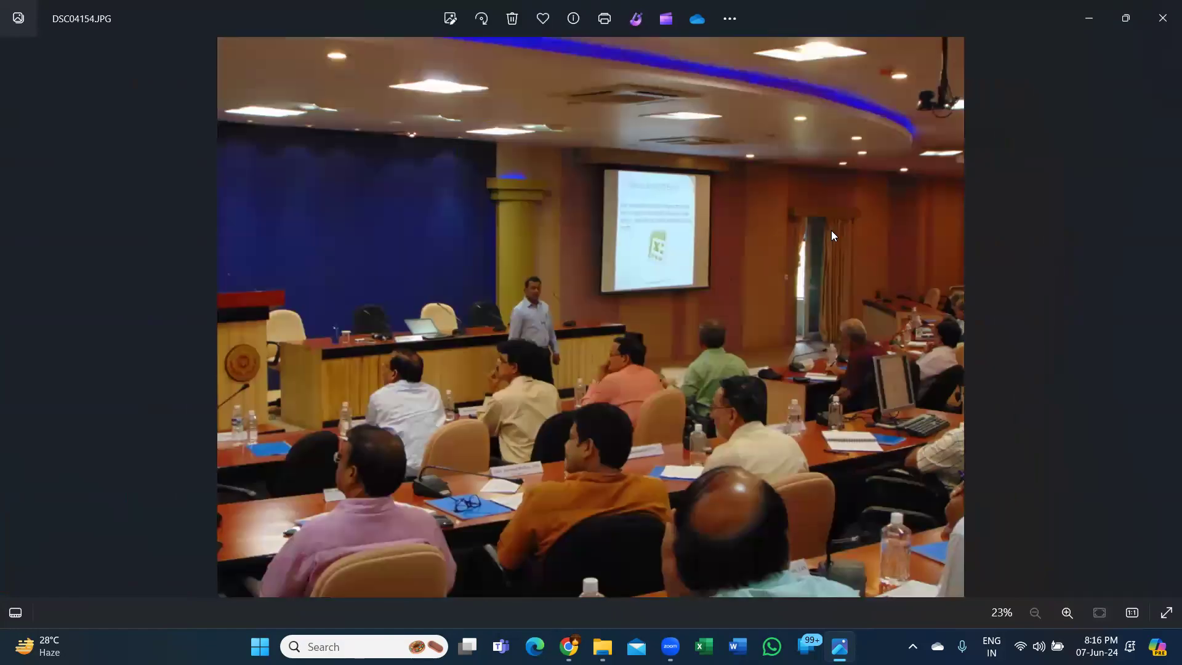
key("Right")
- Examine the seated participants and their name plates in DSC04156.JPG up close, and close the photo
scroll(629, 494, "up", 6)
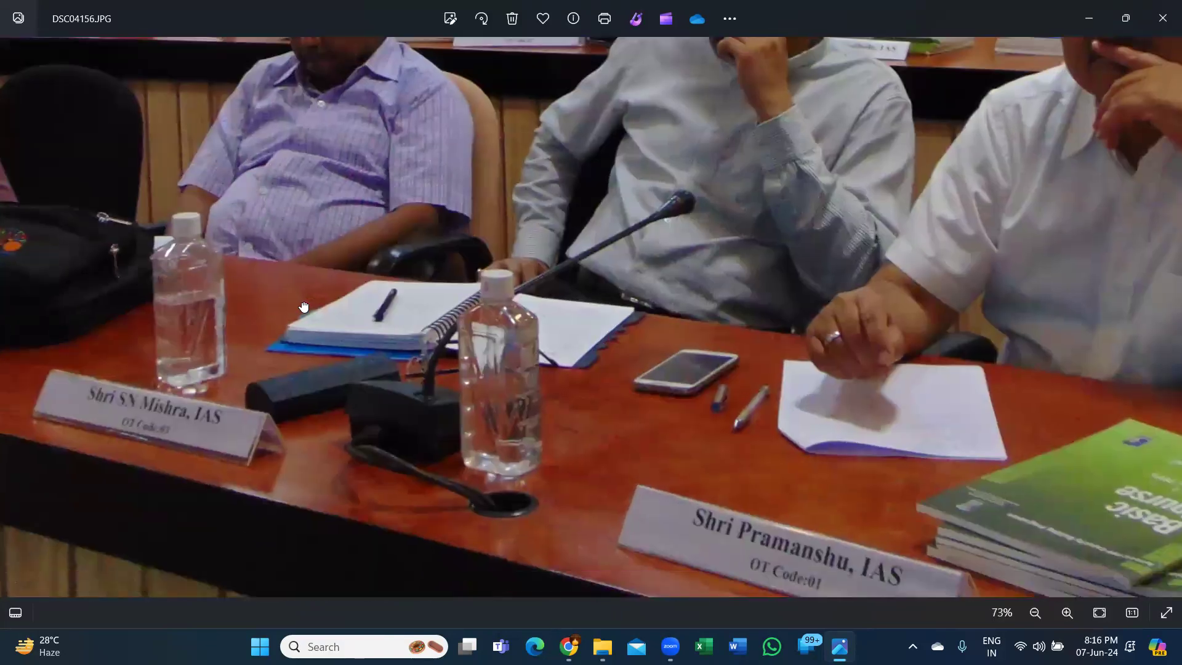
left_click_drag(578, 488, 636, 387)
left_click_drag(105, 246, 570, 375)
left_click_drag(428, 232, 583, 276)
scroll(584, 276, "down", 4)
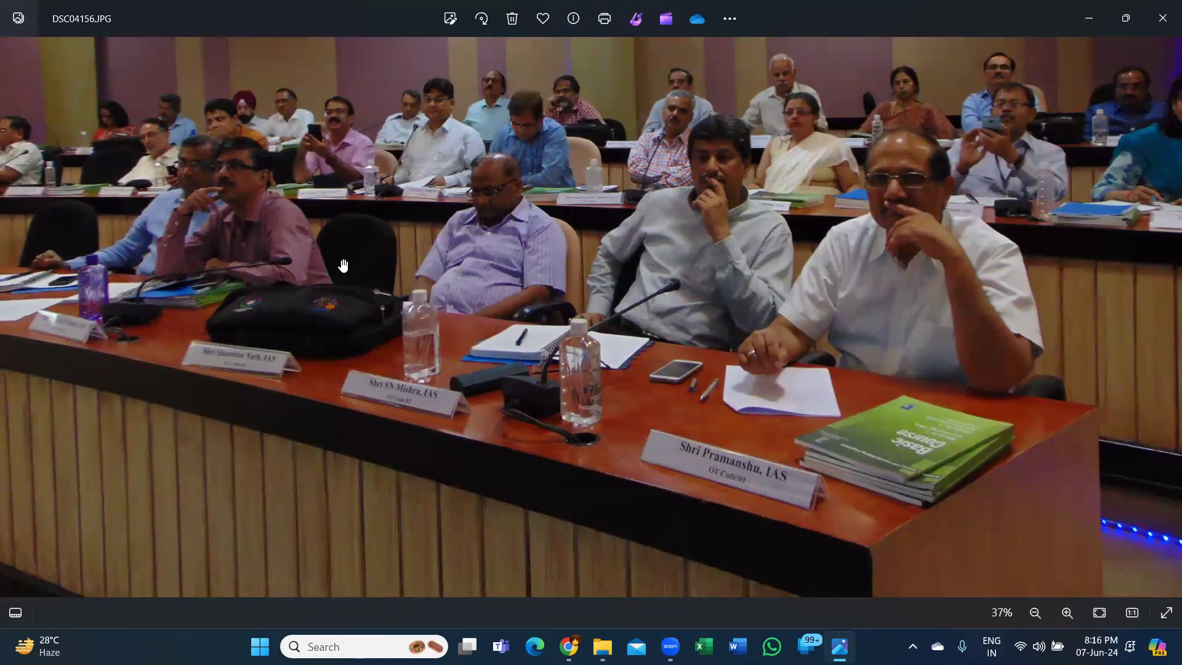
scroll(627, 261, "down", 3)
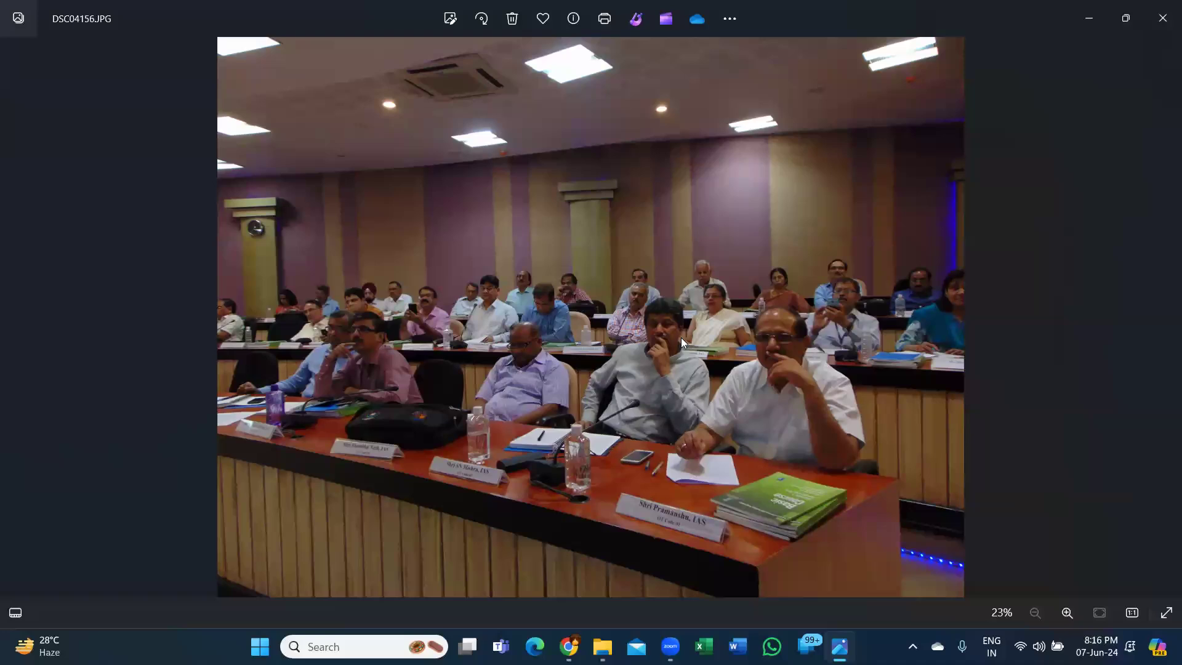
left_click(1162, 17)
- Return to Corporate Training Pics and open IMG-20221012-WA0017.jpg from Civil Service Officers > IAS 2022 in a maximized viewer
left_click(20, 44)
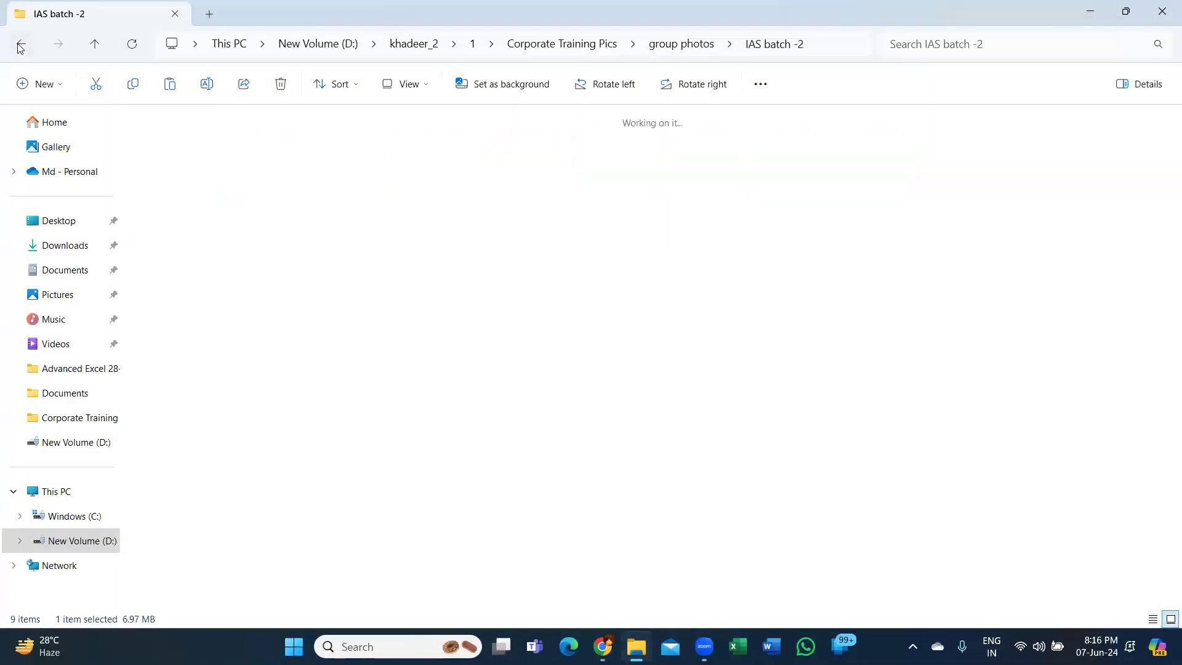
left_click(19, 45)
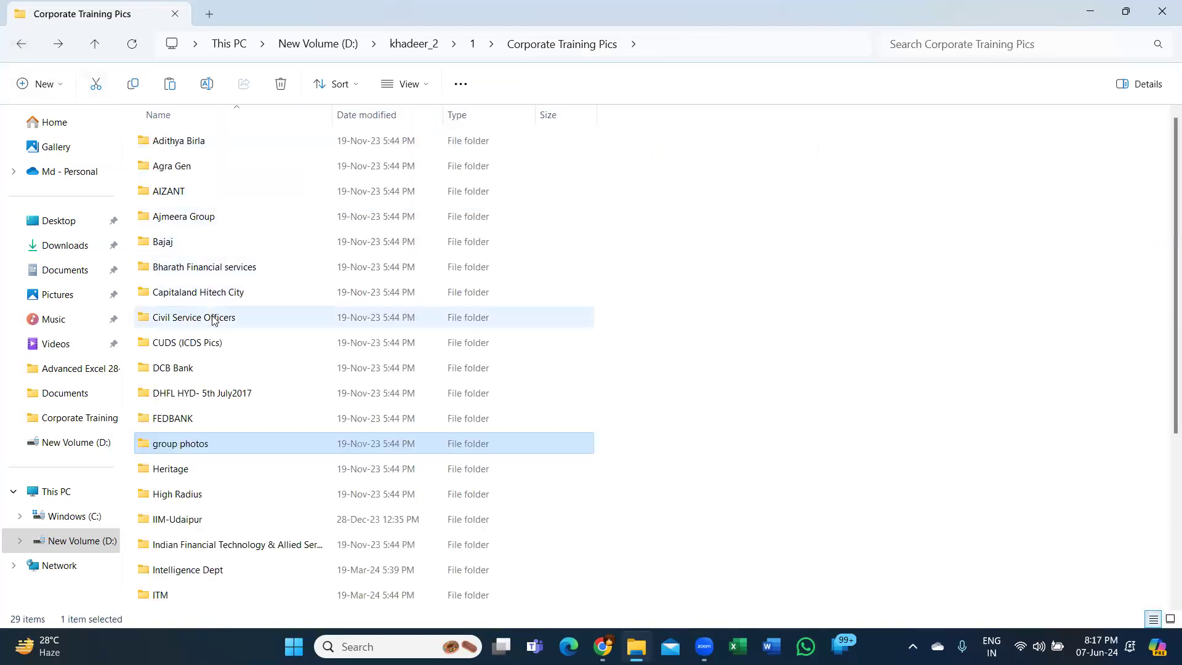
double_click(213, 319)
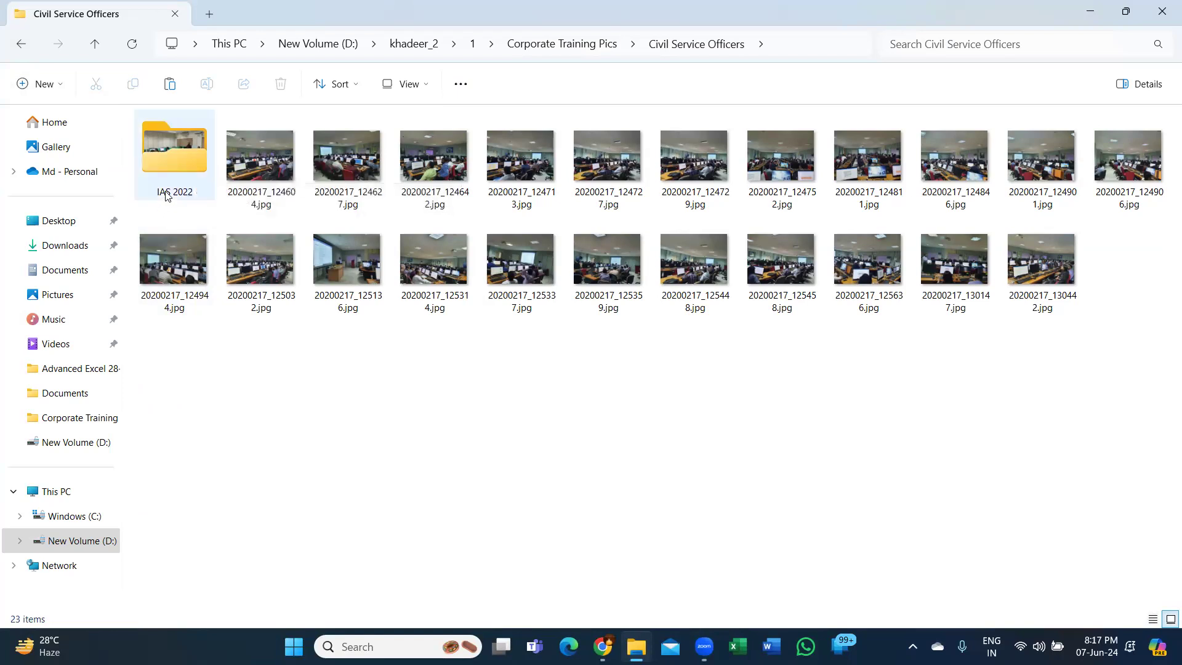
double_click(185, 161)
left_click(185, 165)
double_click(186, 166)
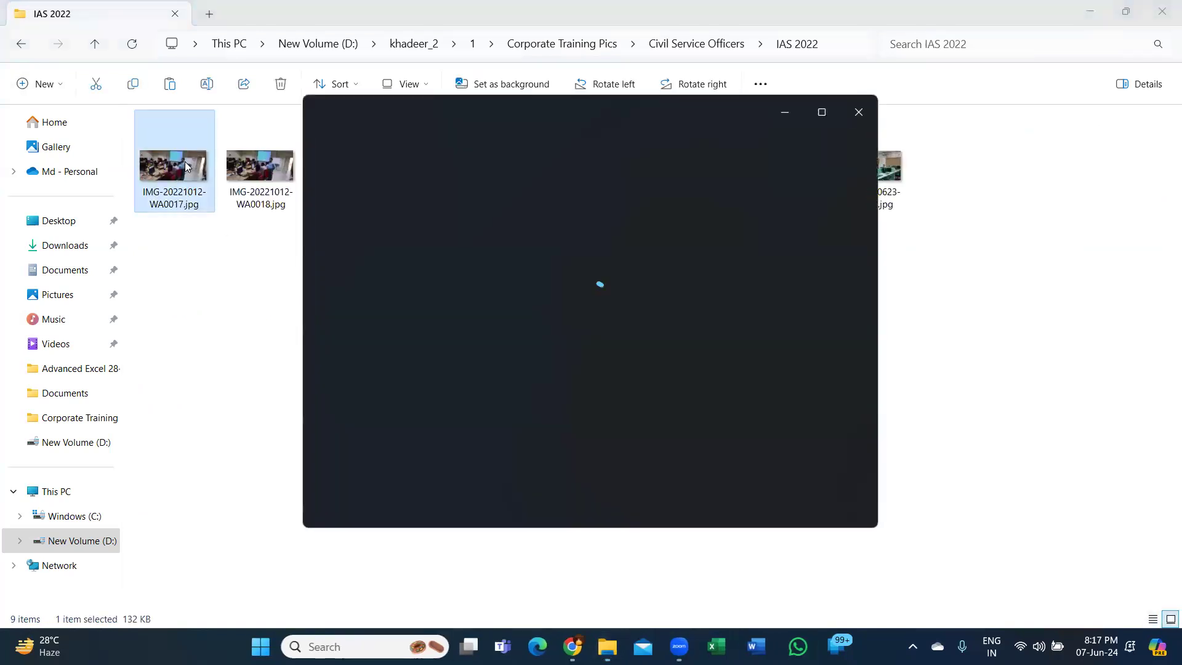
left_click(822, 113)
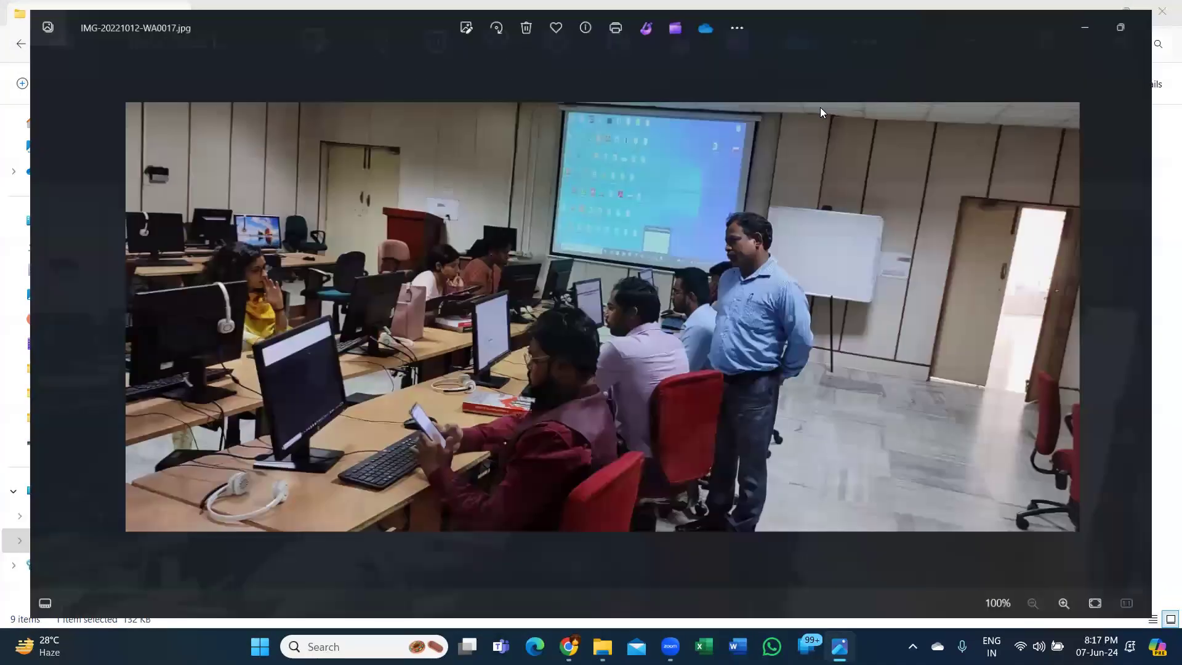
- Browse the IAS 2022 classroom photos up to IMG-20221012-WA0022.jpg and close the viewer
key("Right")
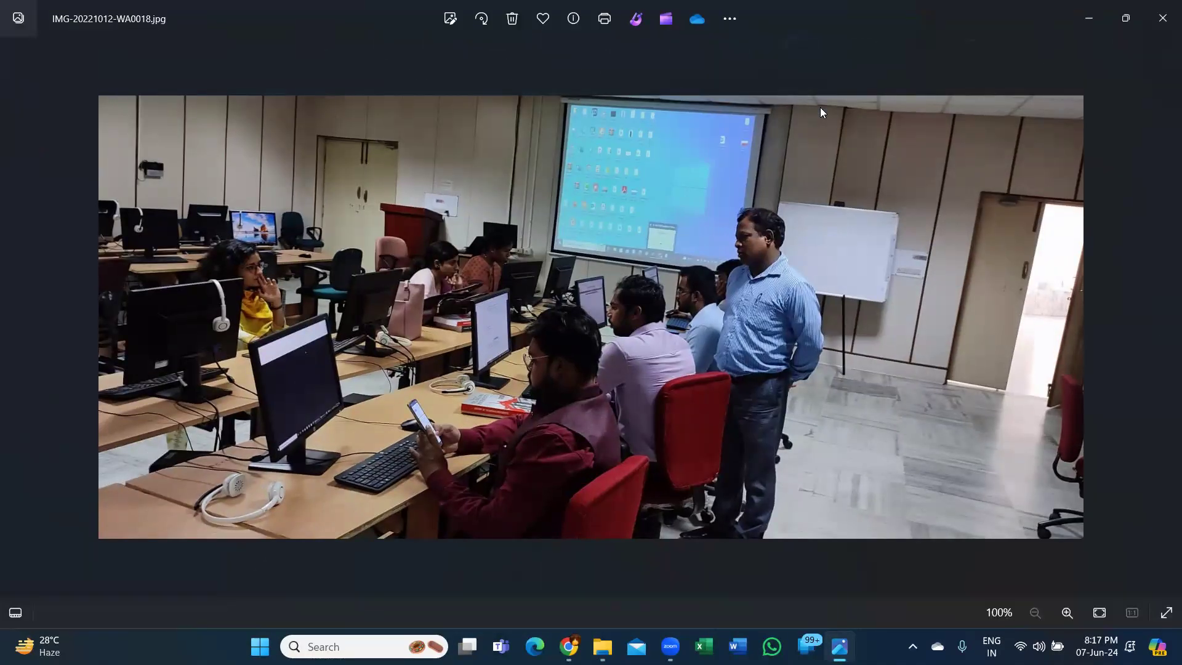
key("Right")
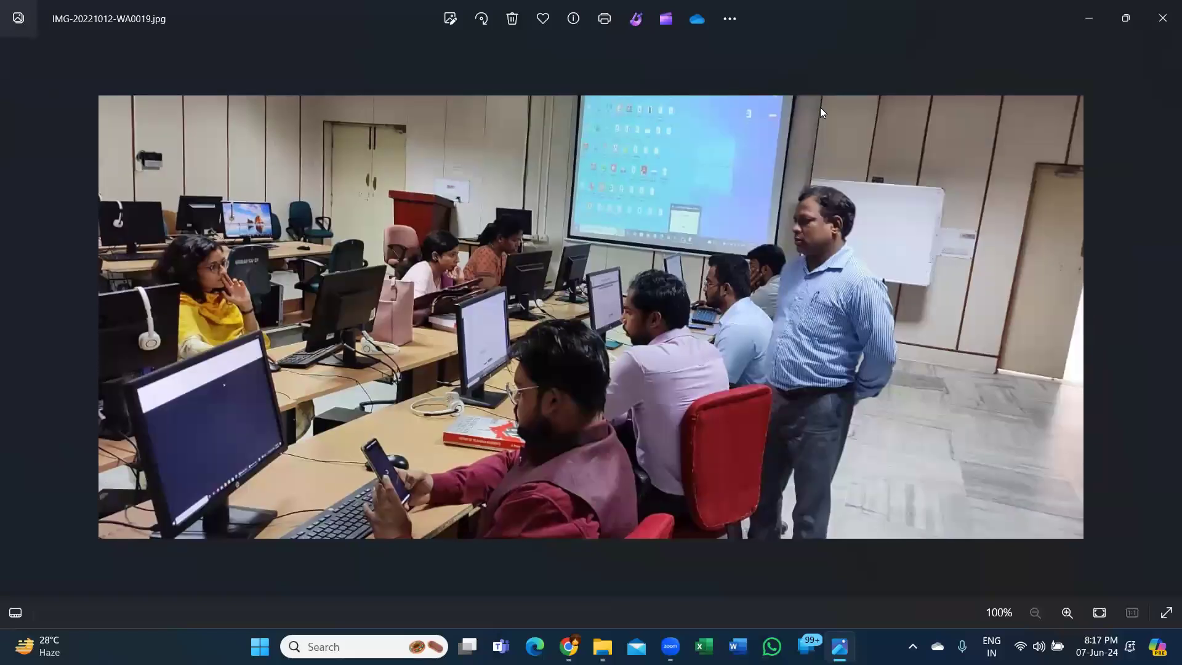
key("Right")
key("Right")
key("Right")
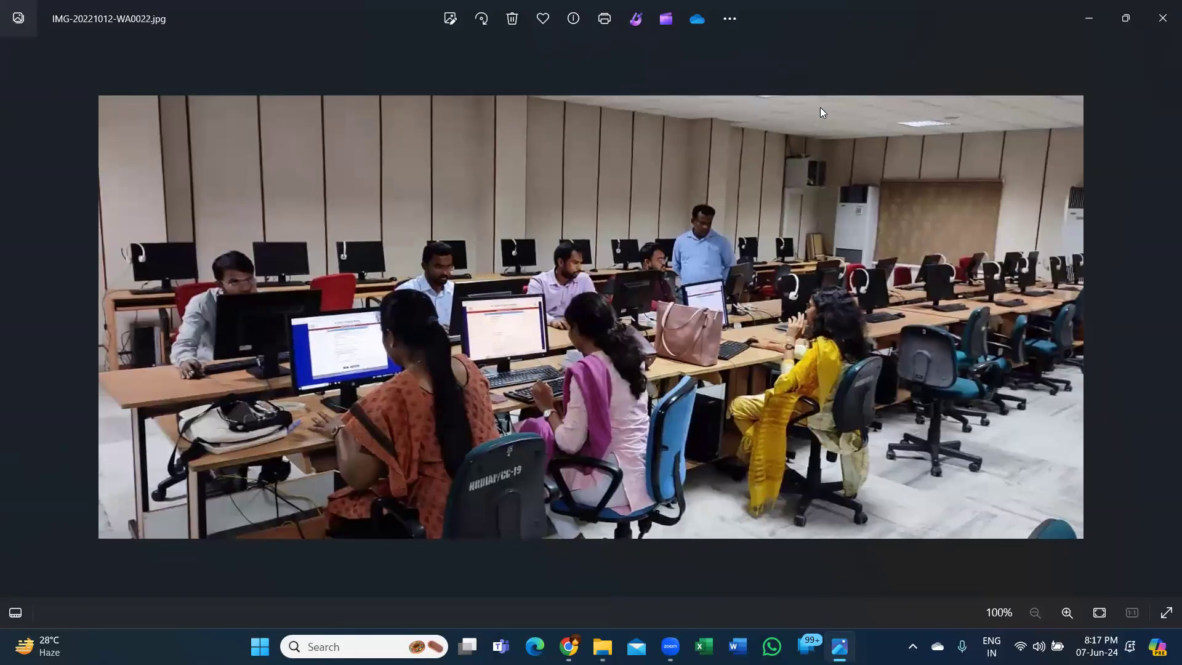
key("alt+F4")
- View the Civil Service Officers photos from 20200217_124604.jpg to 20200217_125136.jpg in a maximized viewer, and close it
left_click(247, 172)
double_click(248, 172)
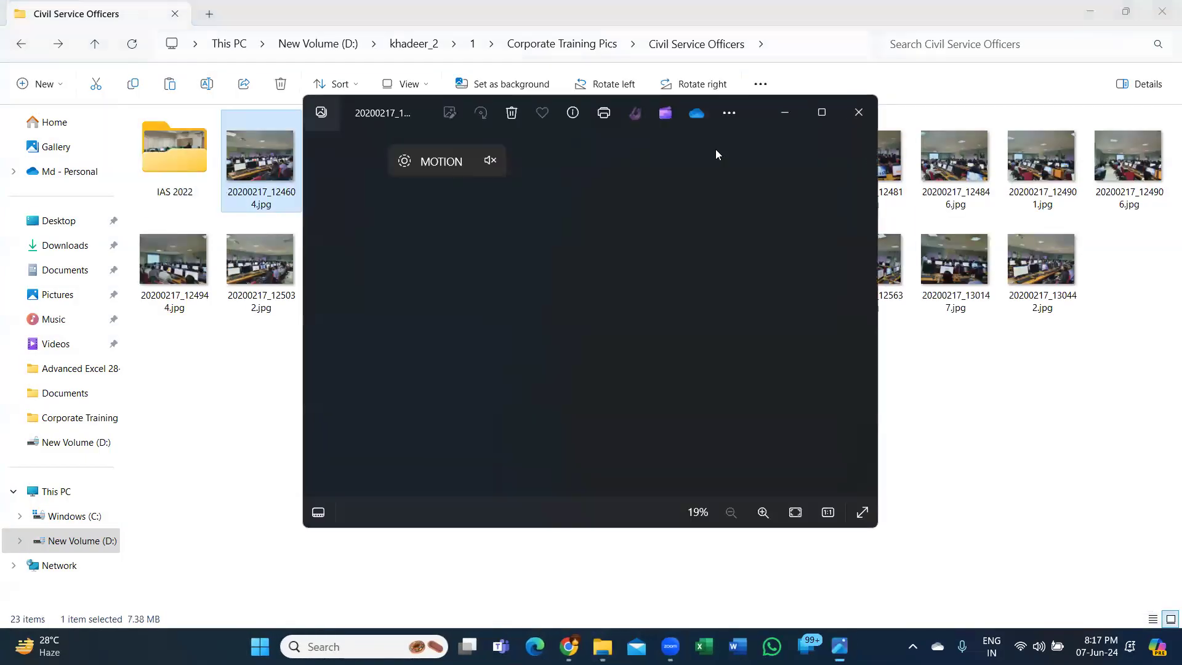
left_click(821, 112)
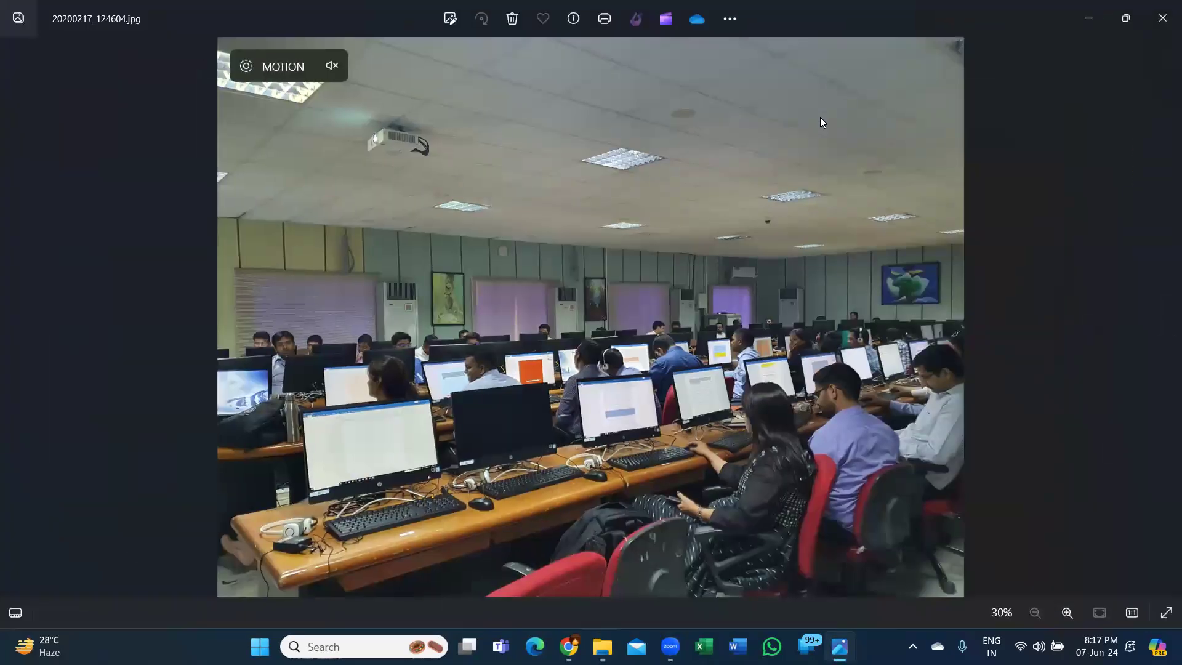
key("Right")
key("Right")
key("Right")
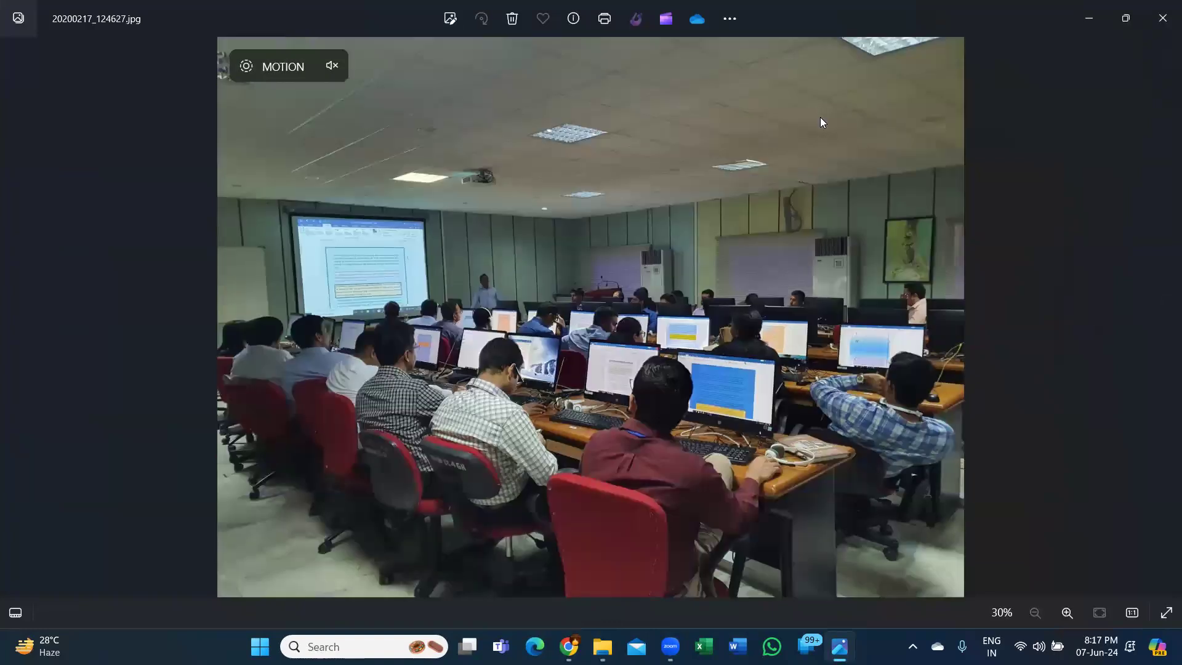
key("Right")
key("Right")
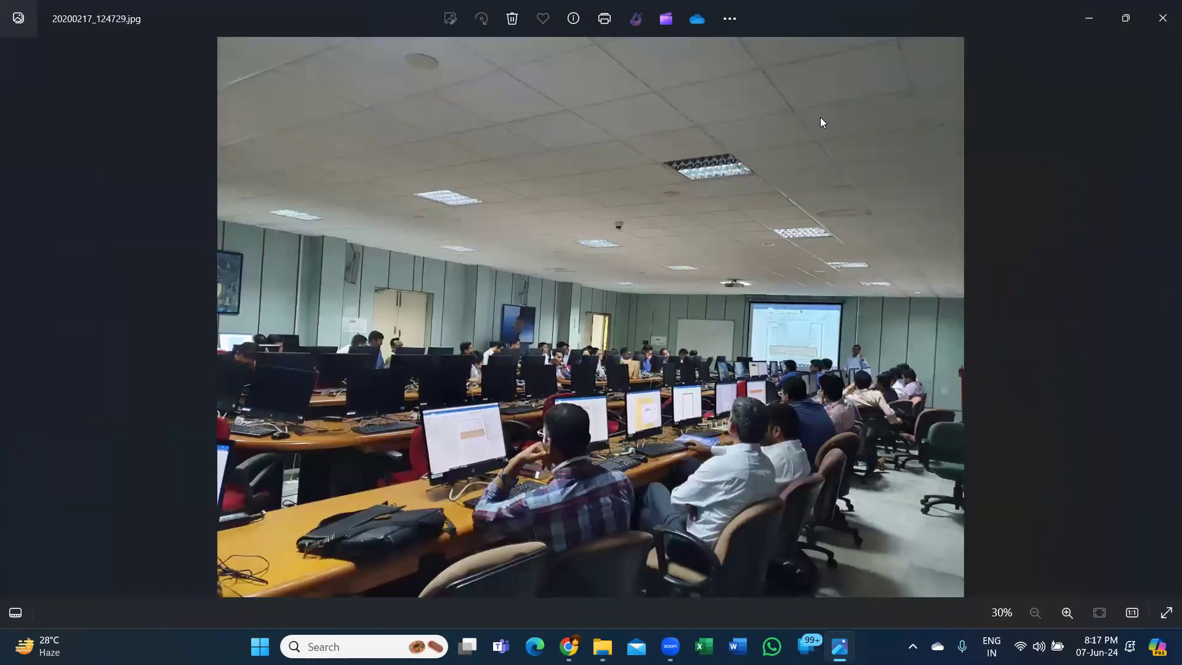
key("Right")
key("Right")
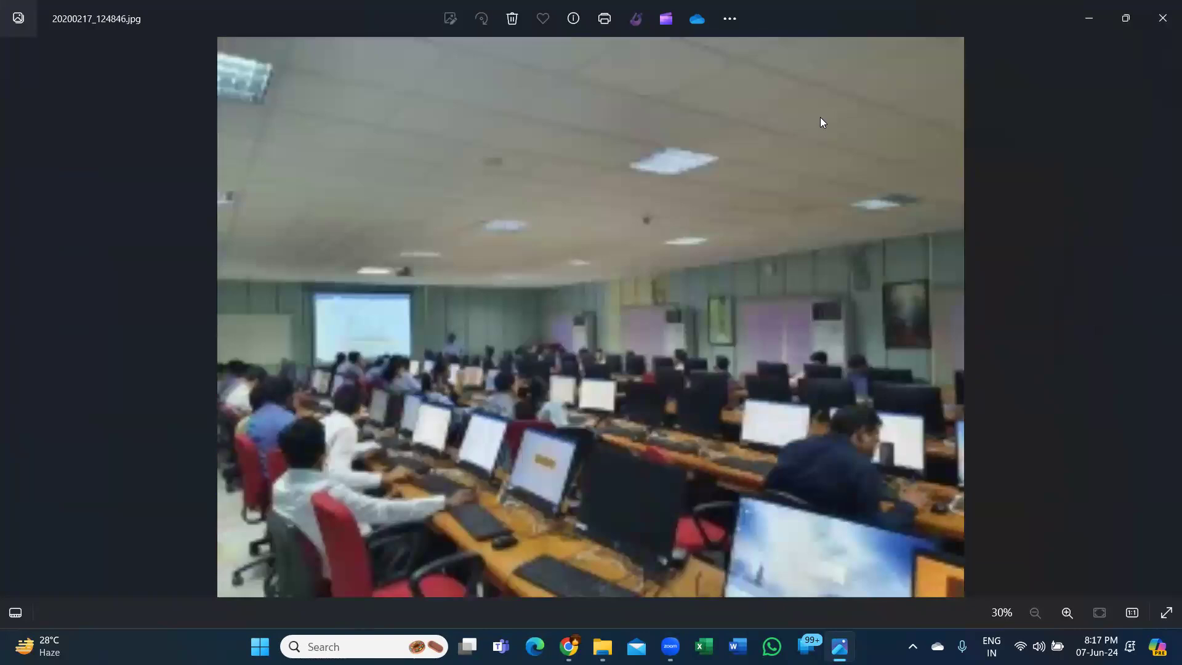
key("Right")
key("Right")
key("Right")
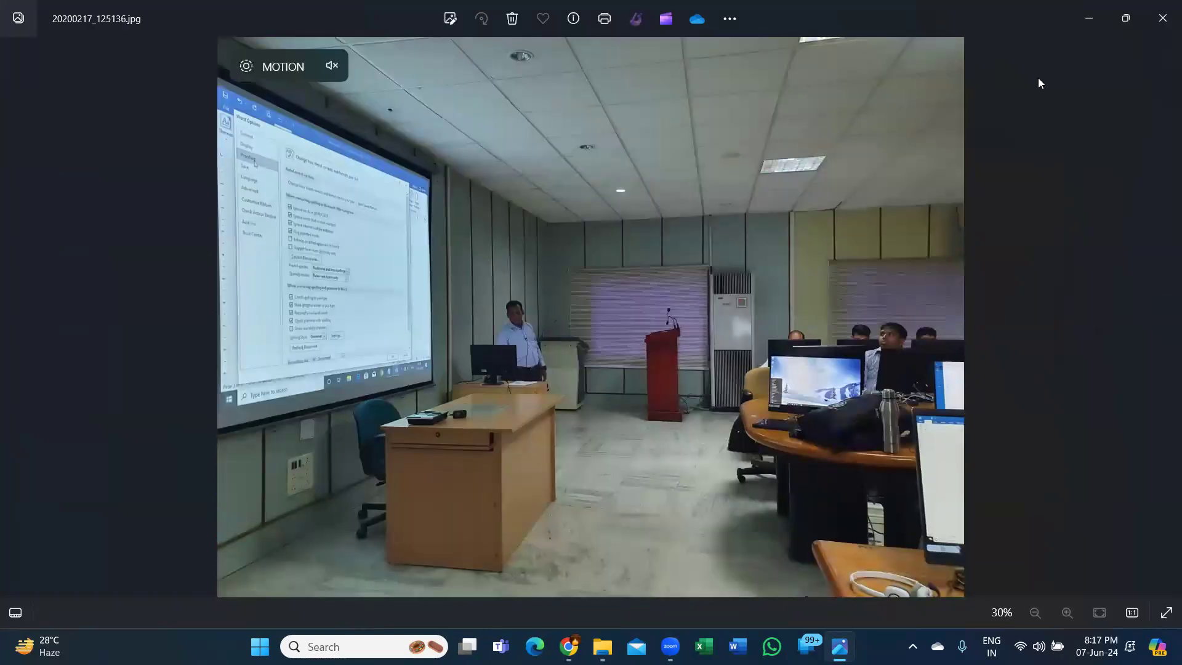
left_click(1152, 27)
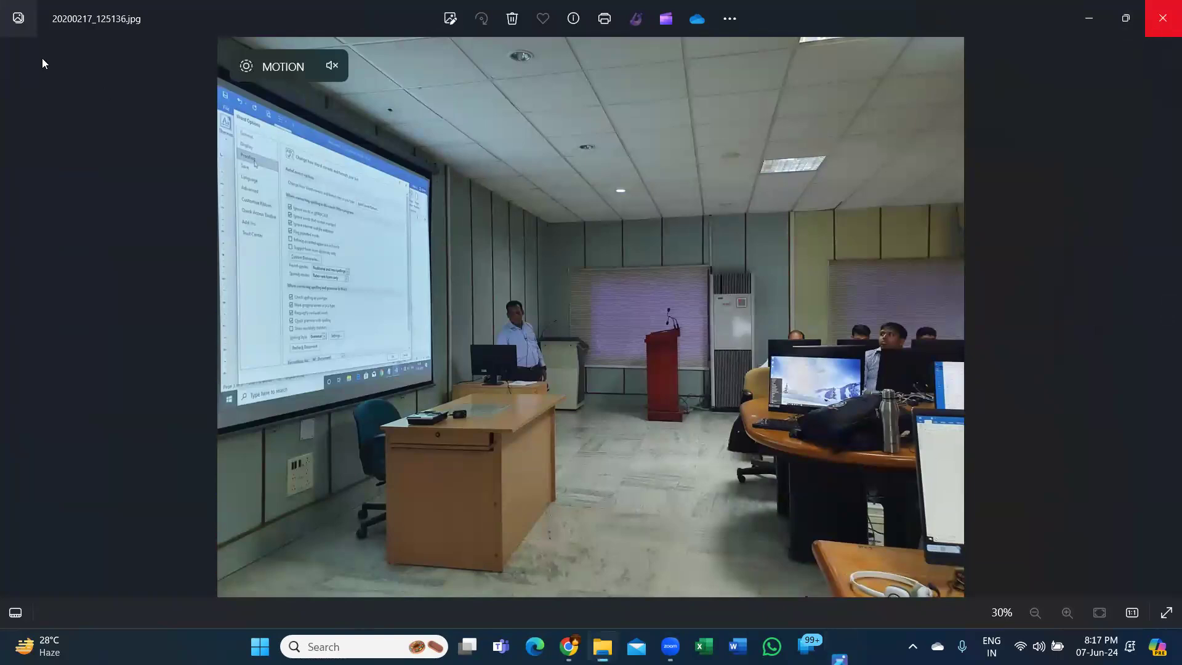
- Look into the Heritage folder within Corporate Training Pics and return to the folder list
left_click(21, 49)
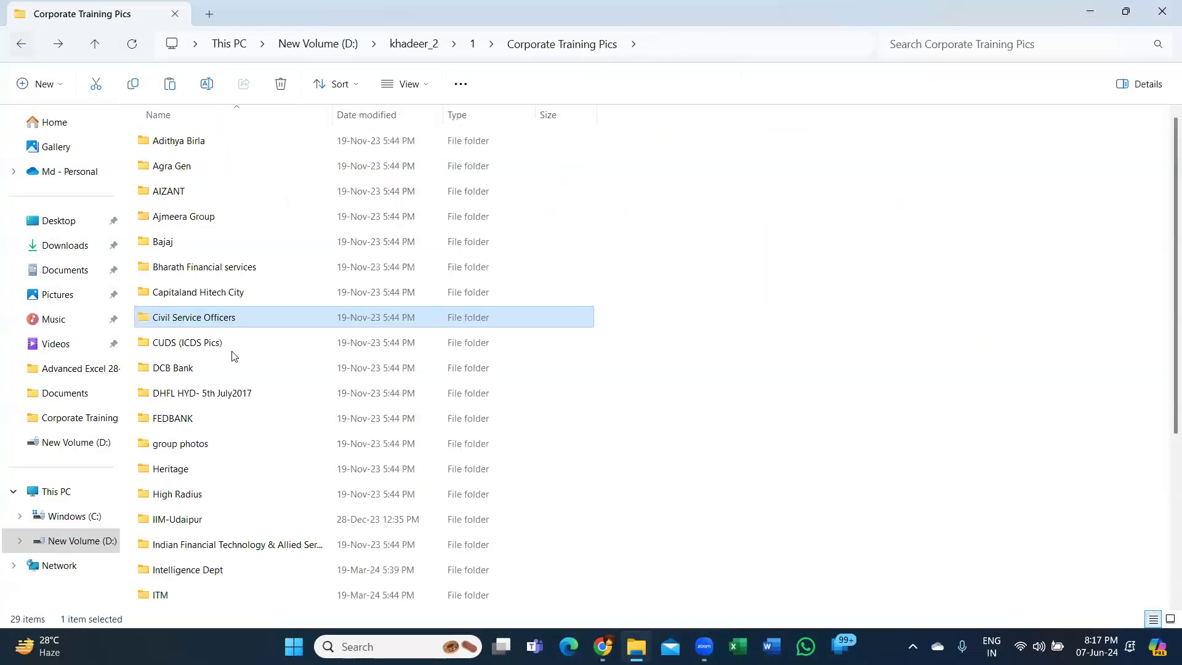
double_click(203, 479)
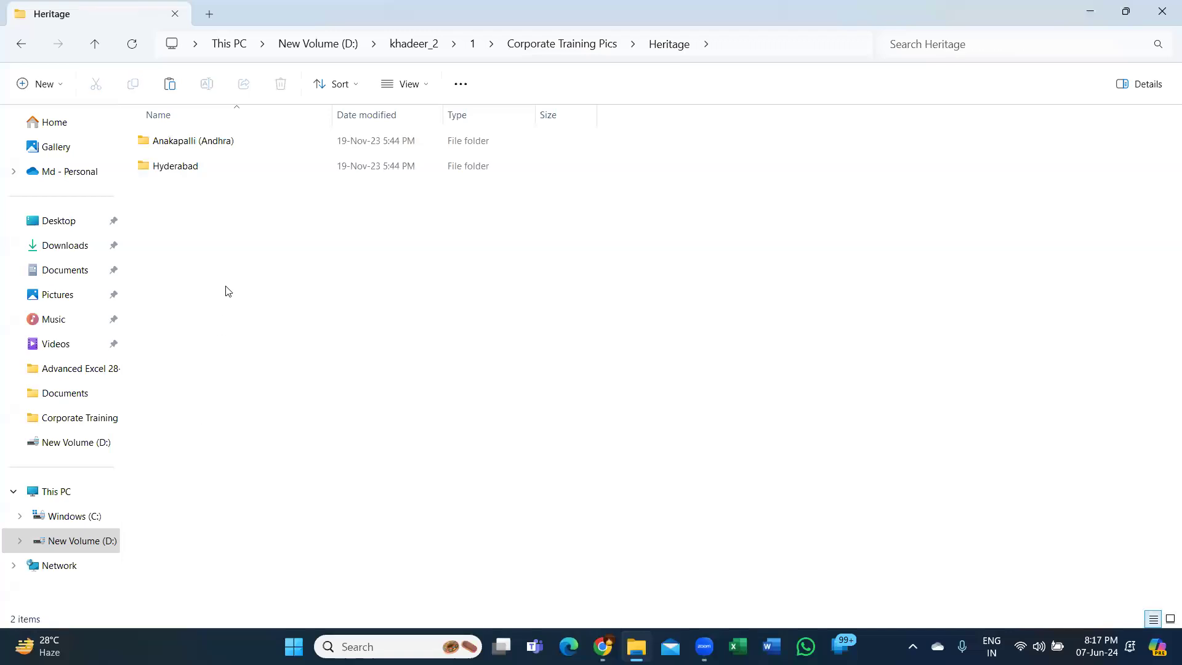
left_click(21, 51)
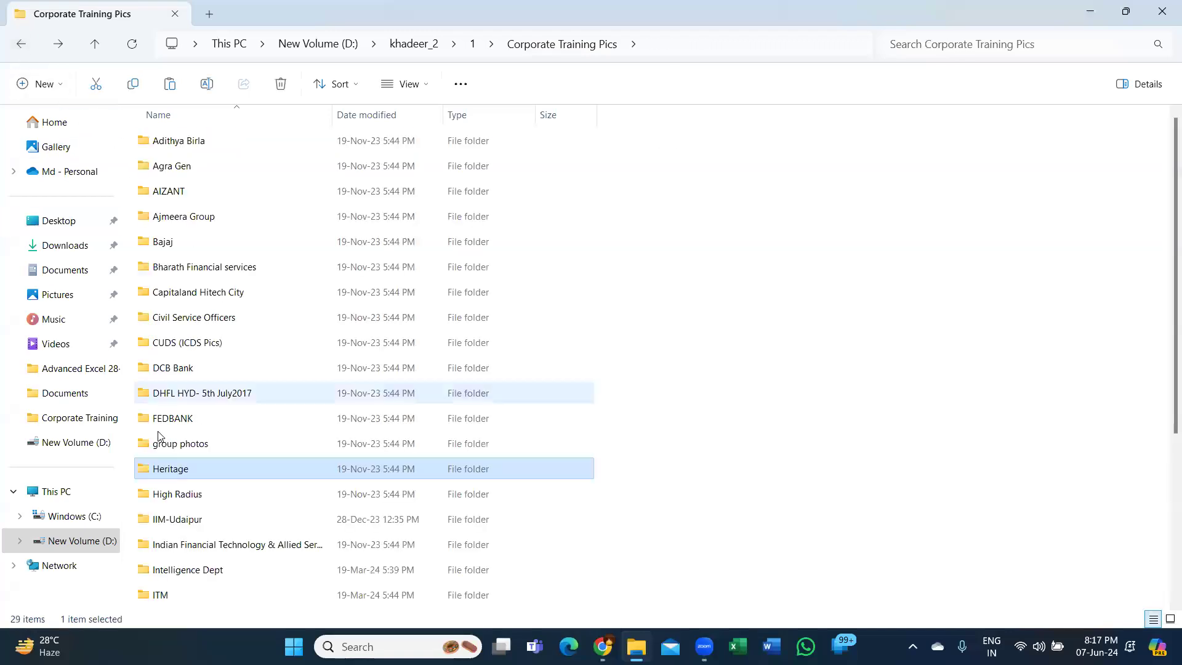
- View the High Radius training photos from IMG-20231107-WA0006.jpg onward in a maximized viewer, and close it
double_click(157, 494)
double_click(208, 165)
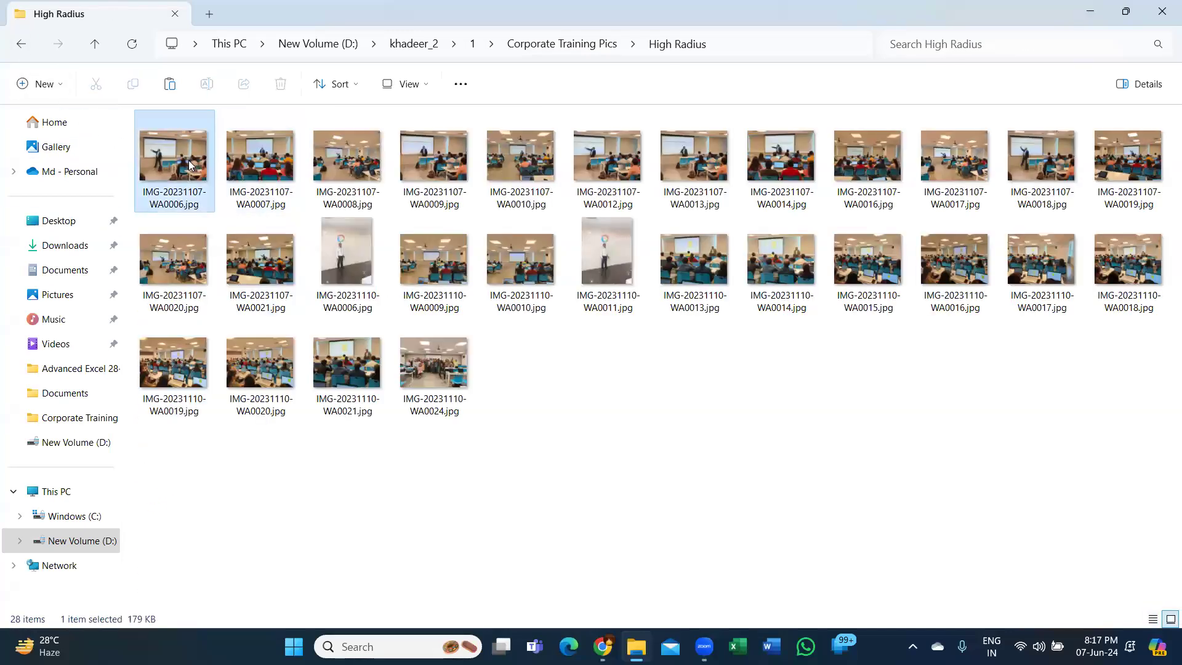
key("alt+space")
key("x")
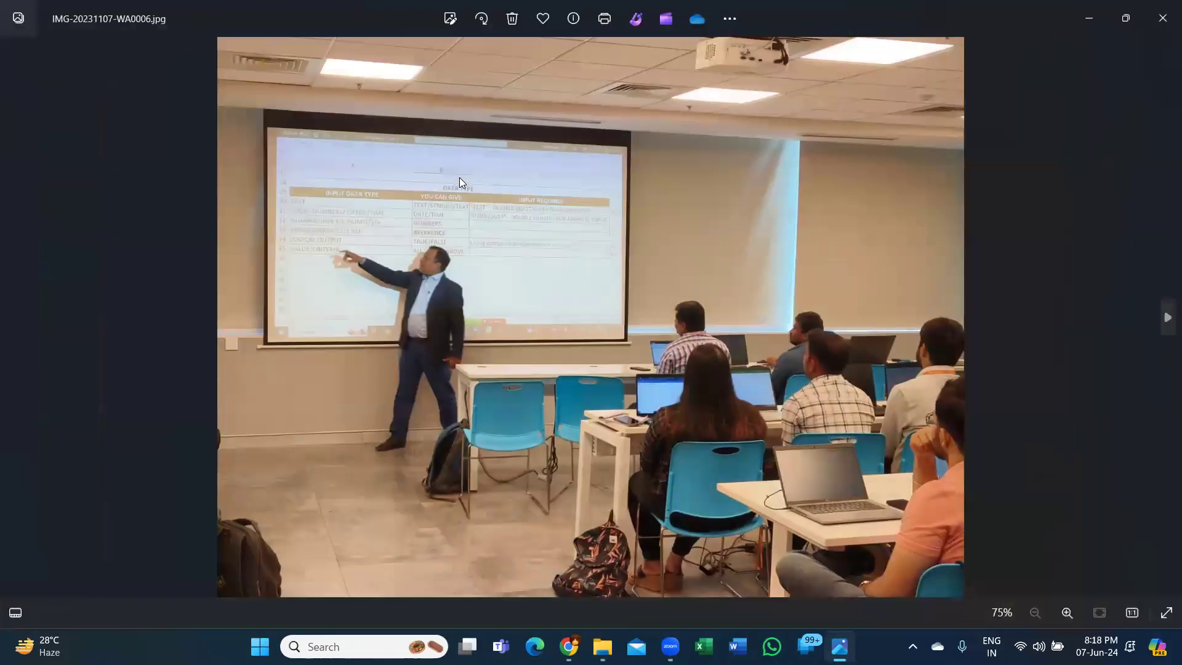
key("Right")
key("Right")
key("Right")
key("Right")
key("Right")
key("Right")
key("Right")
key("Right")
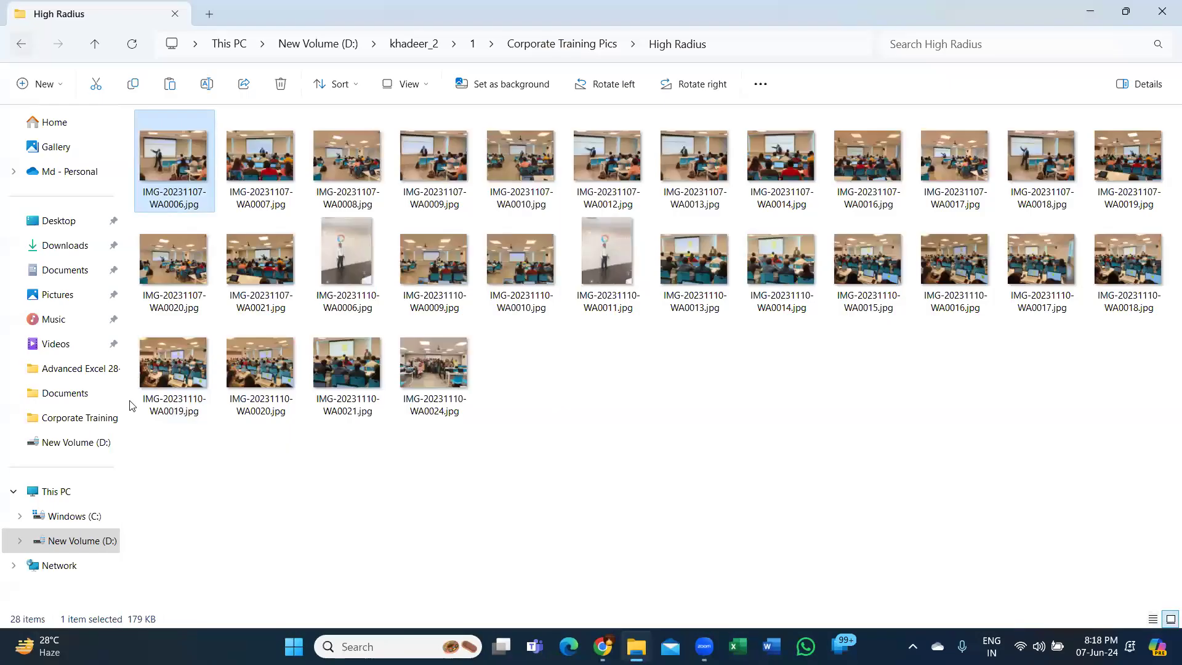
- Return to Corporate Training Pics and open the first IIM-Udaipur photo, WhatsApp Image 2023-12-16 at 4.00.31 PM.jpeg, in a maximized viewer
left_click(18, 44)
double_click(192, 521)
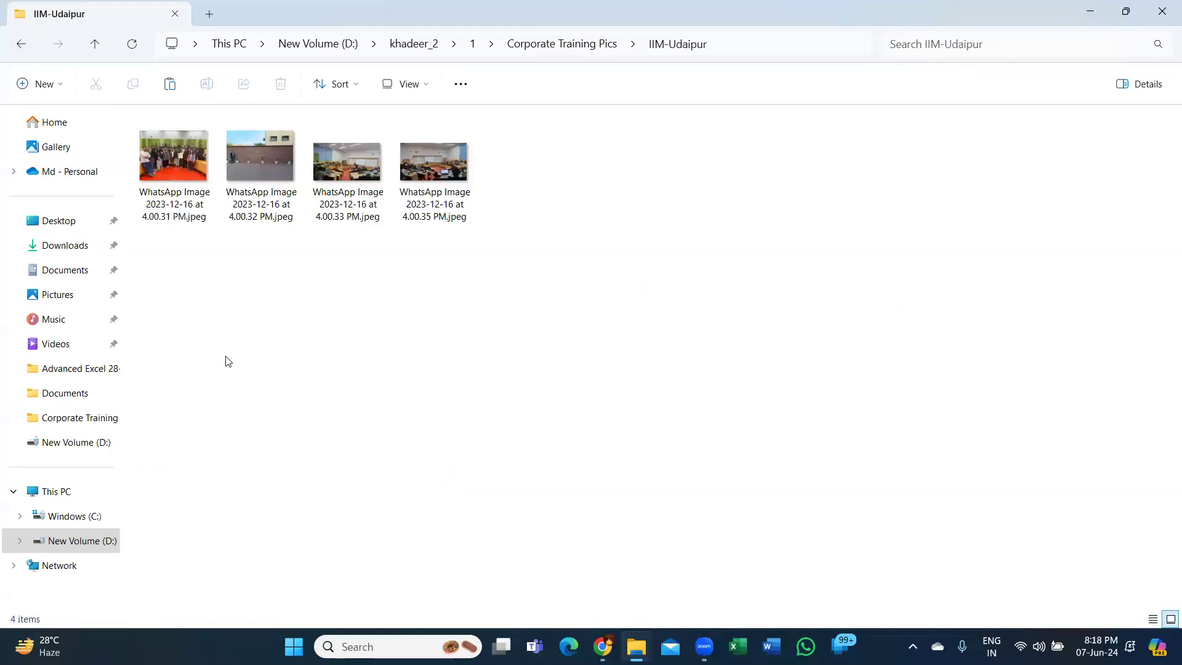
left_click(192, 168)
double_click(192, 167)
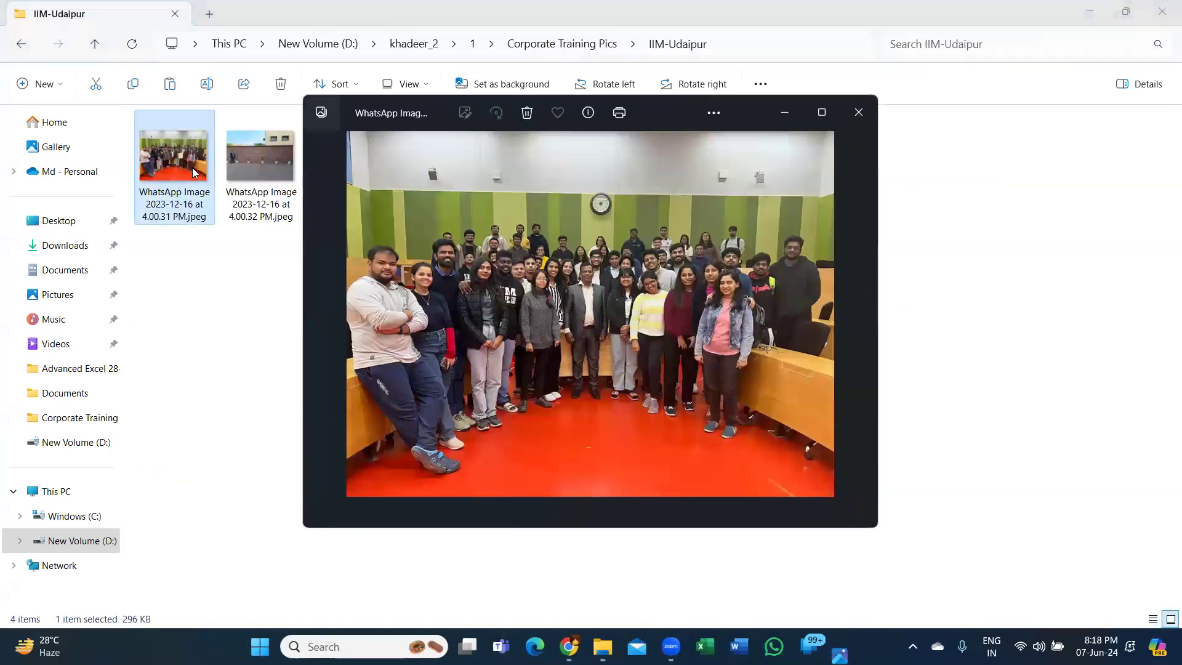
key("alt+space")
key("x")
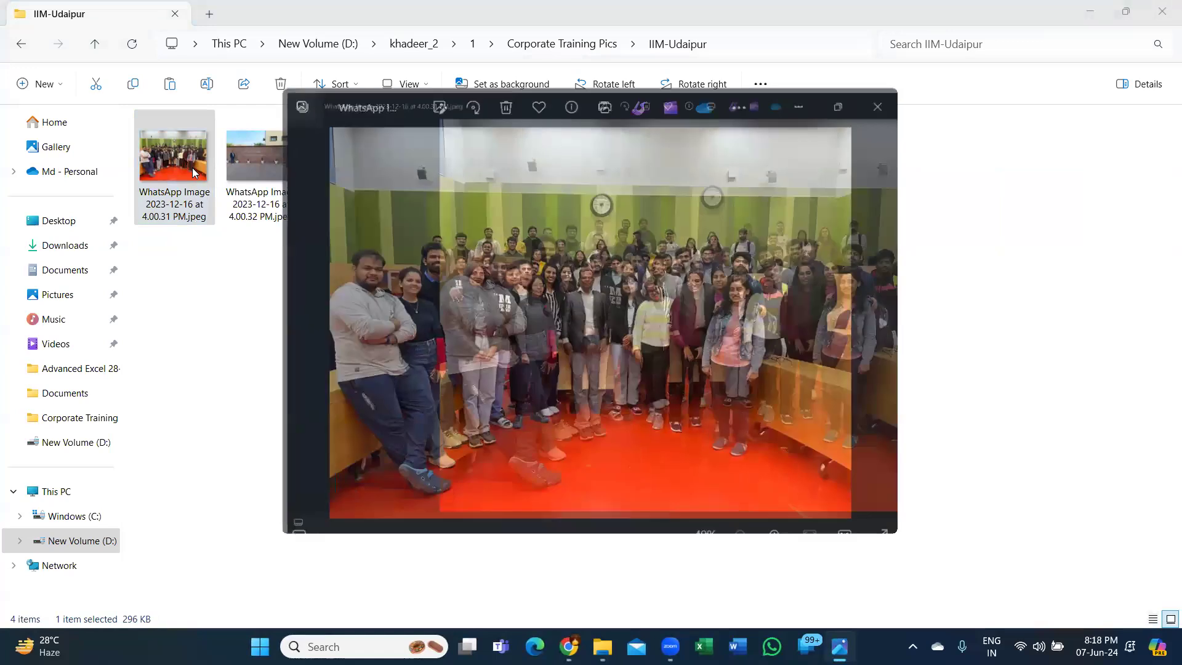
- Browse the remaining IIM-Udaipur photos up to WhatsApp Image 2023-12-16 at 4.00.35 PM.jpeg, close the viewer and return to the folder list
key("Right")
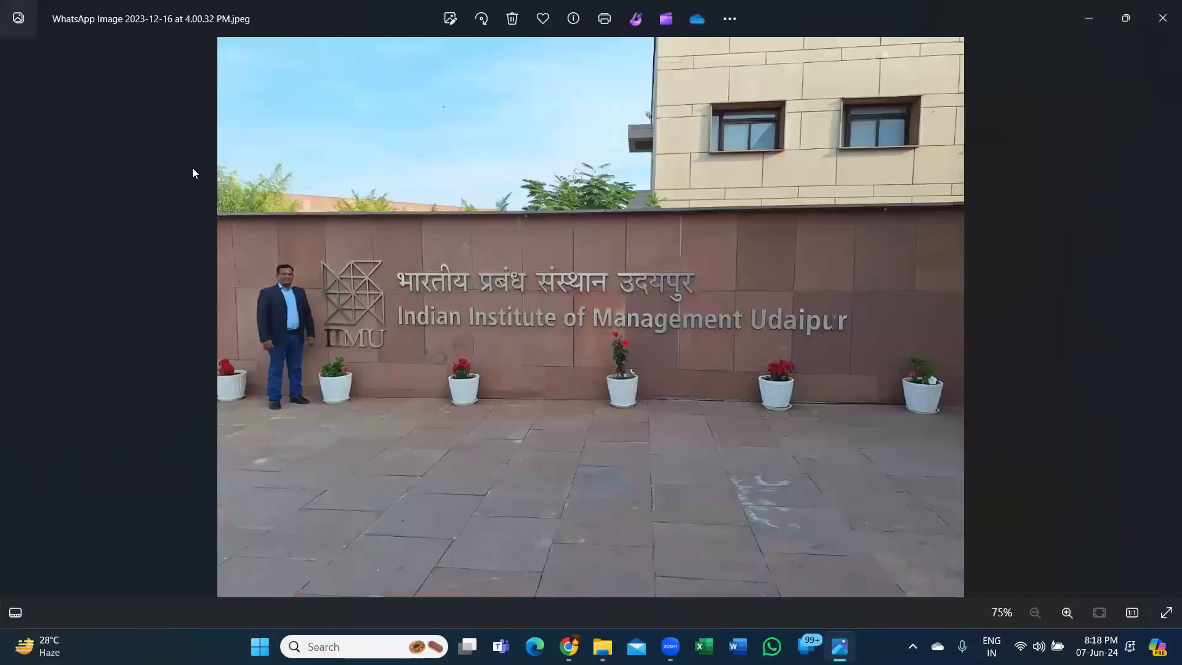
key("Right")
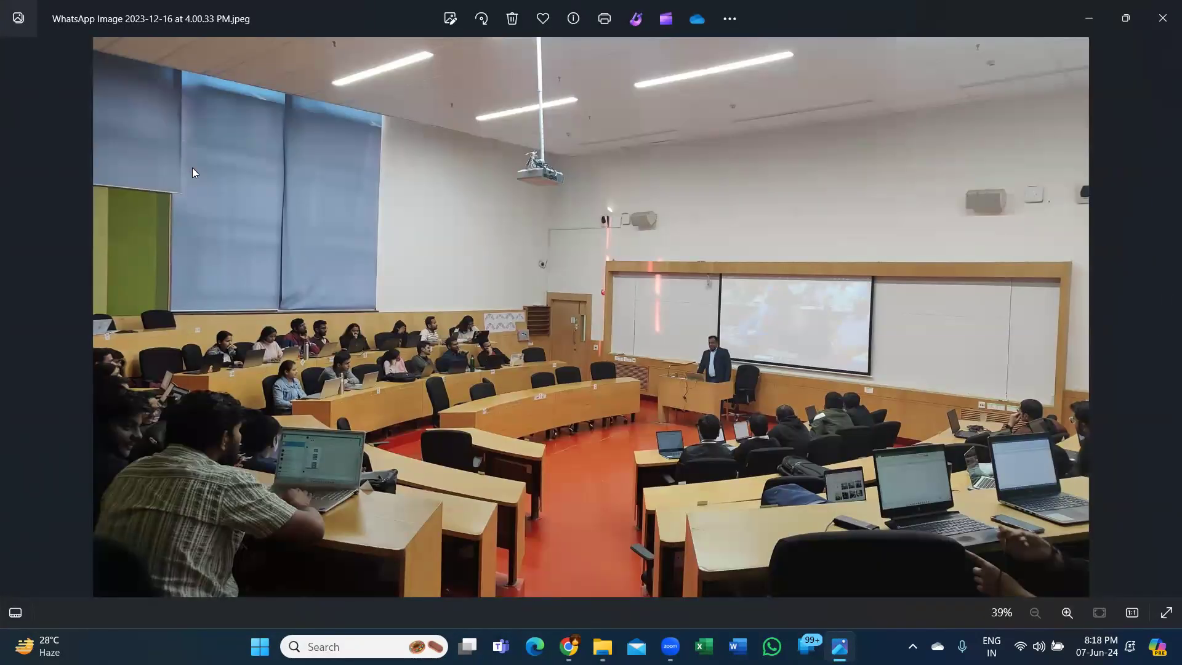
key("Right")
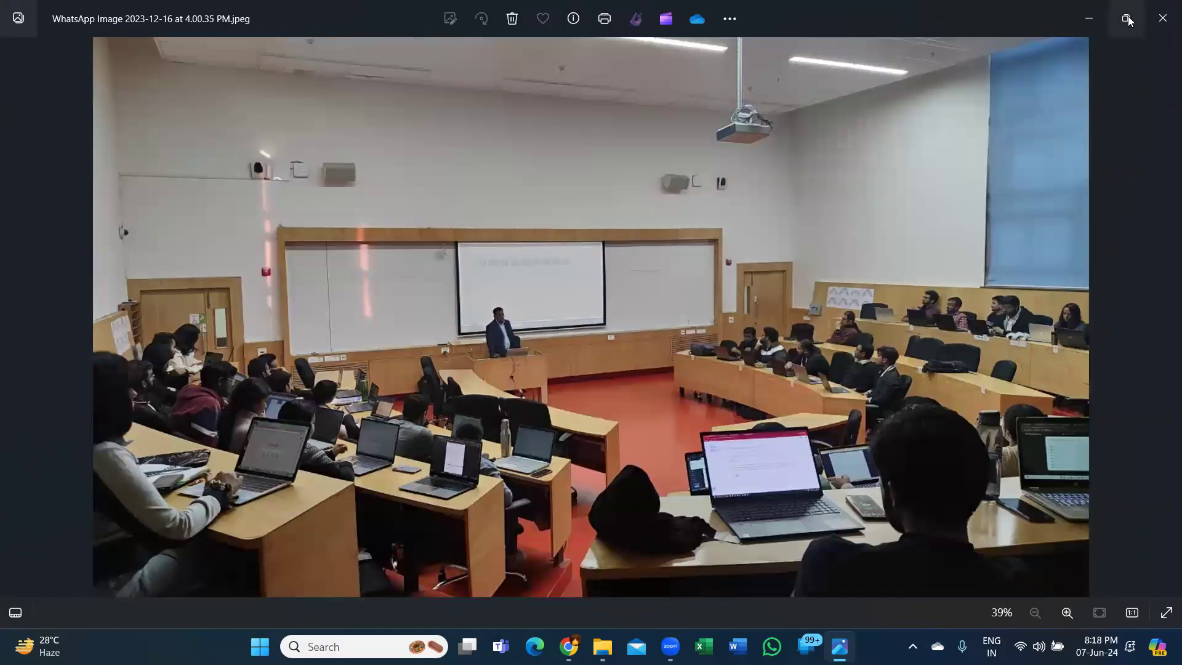
left_click(1162, 18)
left_click(24, 43)
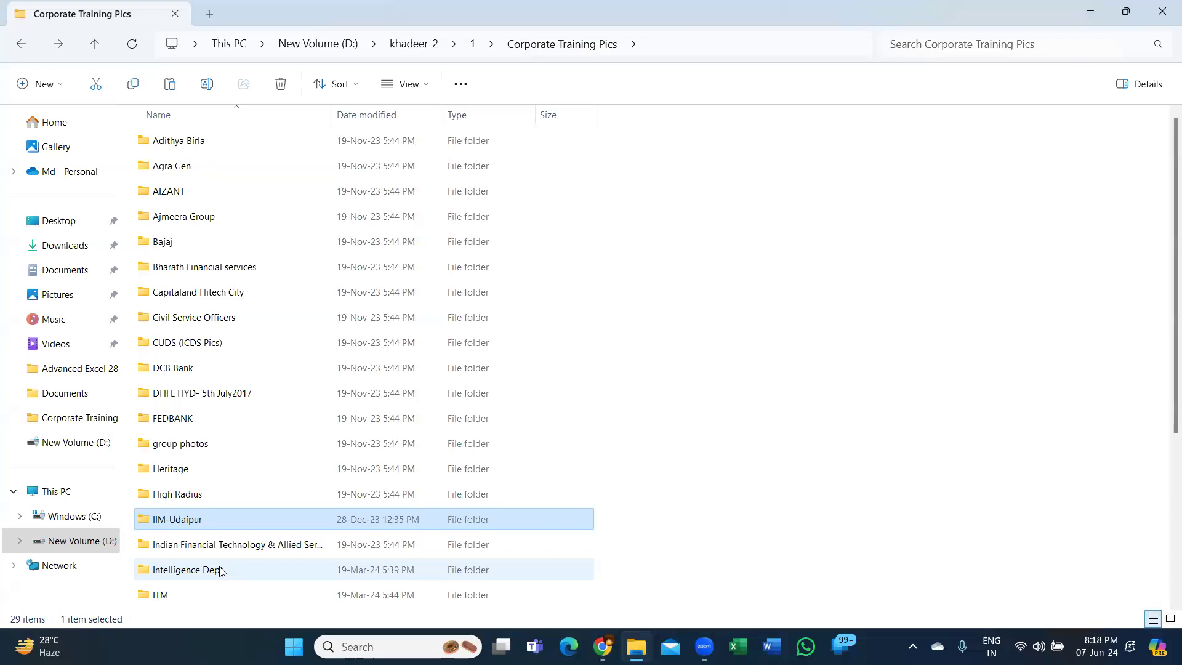
- View the Intelligence Dept photos from 20230203_142039.heic to 20230203_142134.heic, and return to the Corporate Training Pics folder list
double_click(220, 570)
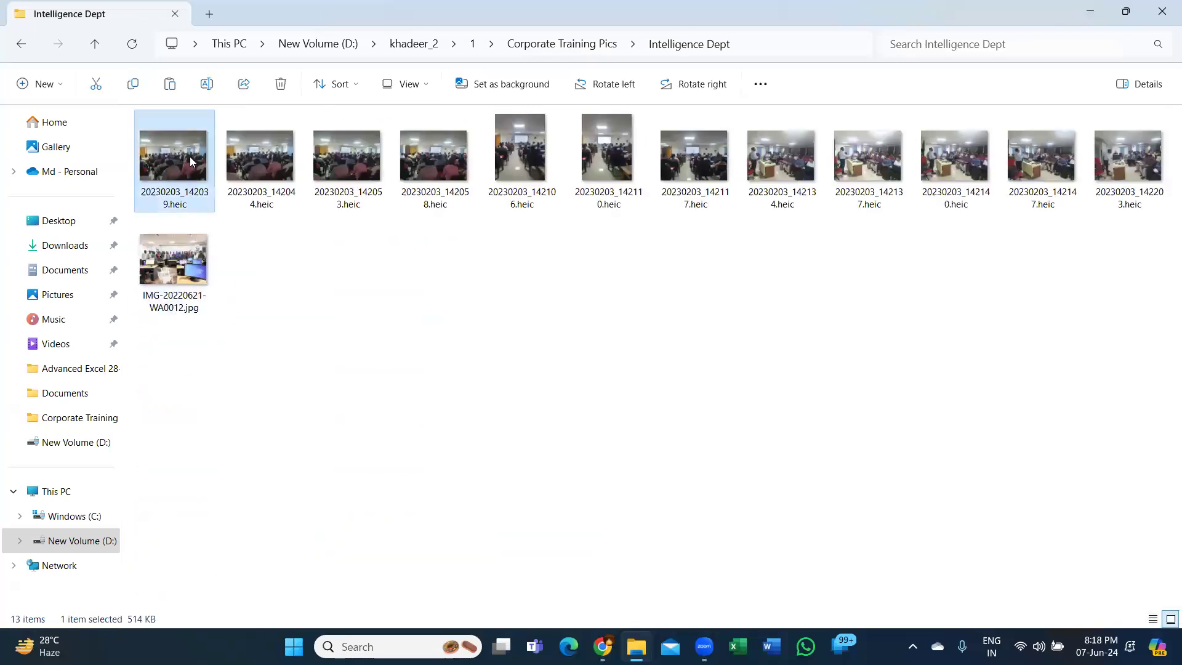
double_click(190, 161)
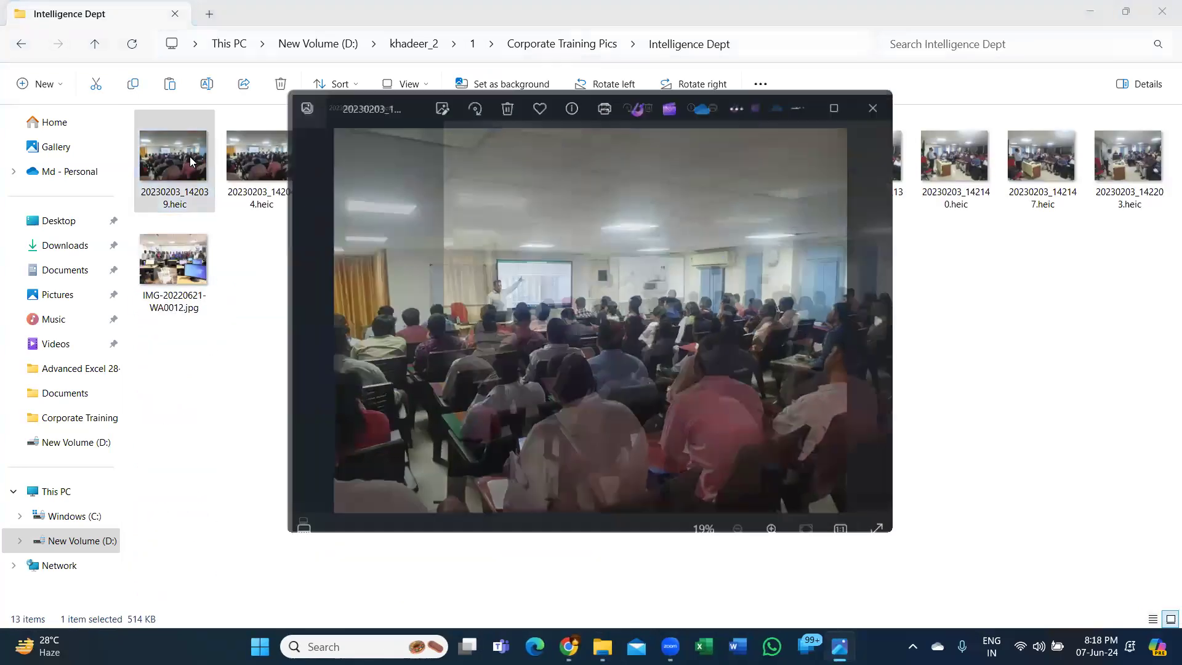
key("Right")
key("Right")
key("Right")
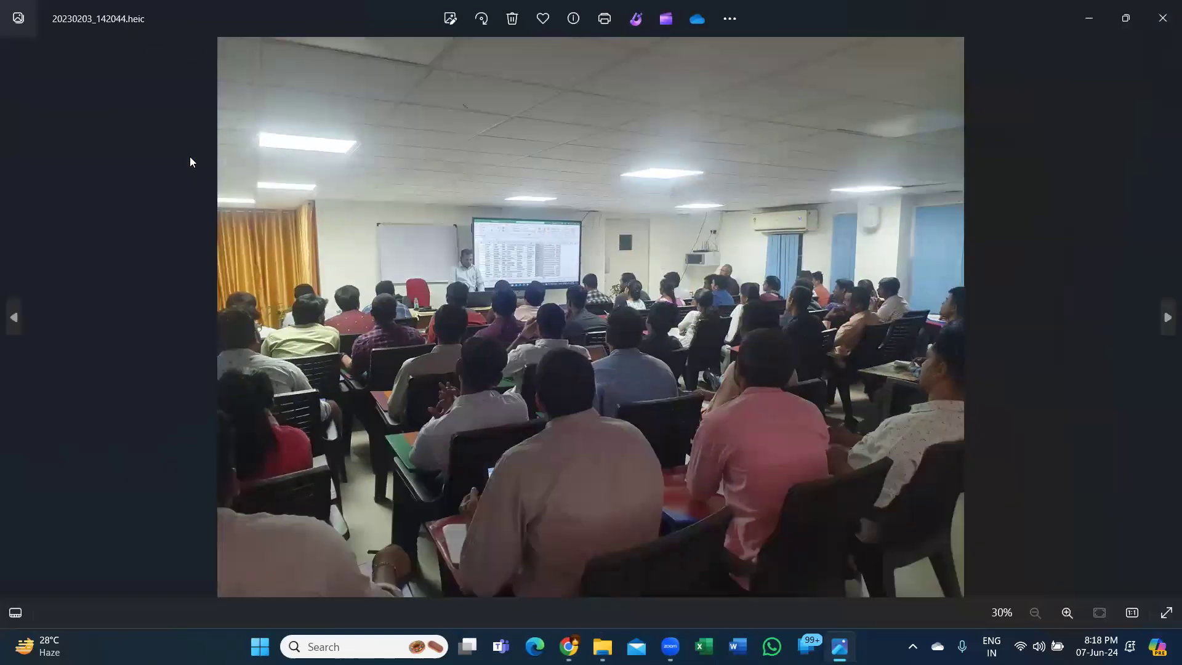
key("Right")
key("Right")
key("Right")
key("Right")
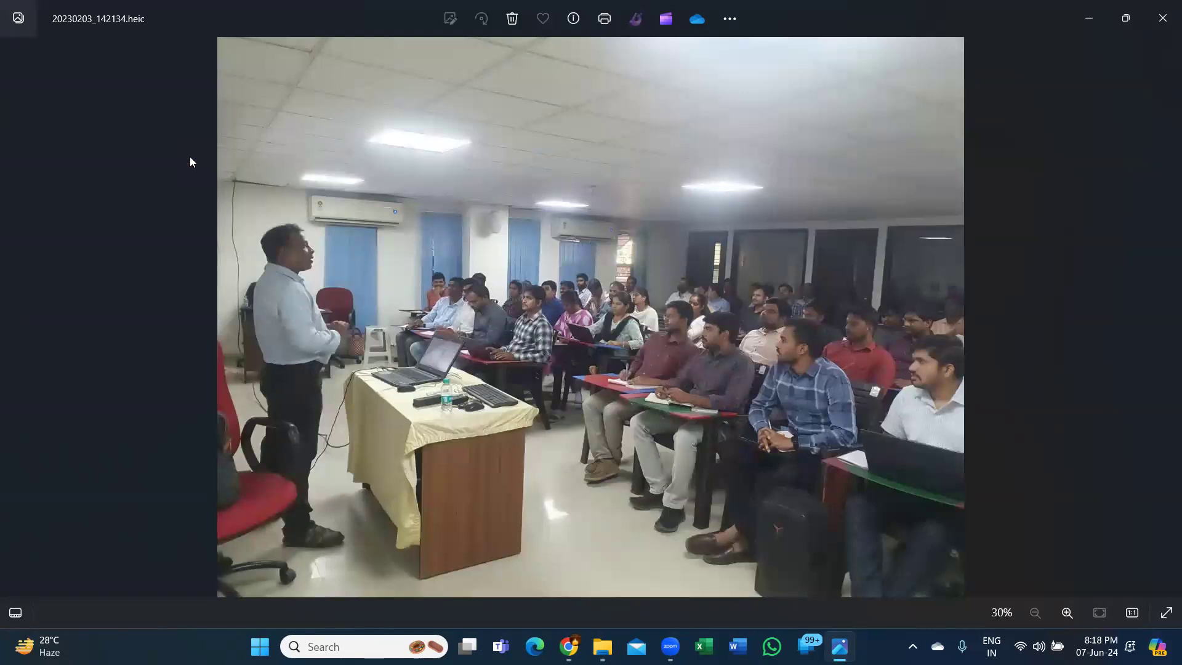
left_click(1163, 20)
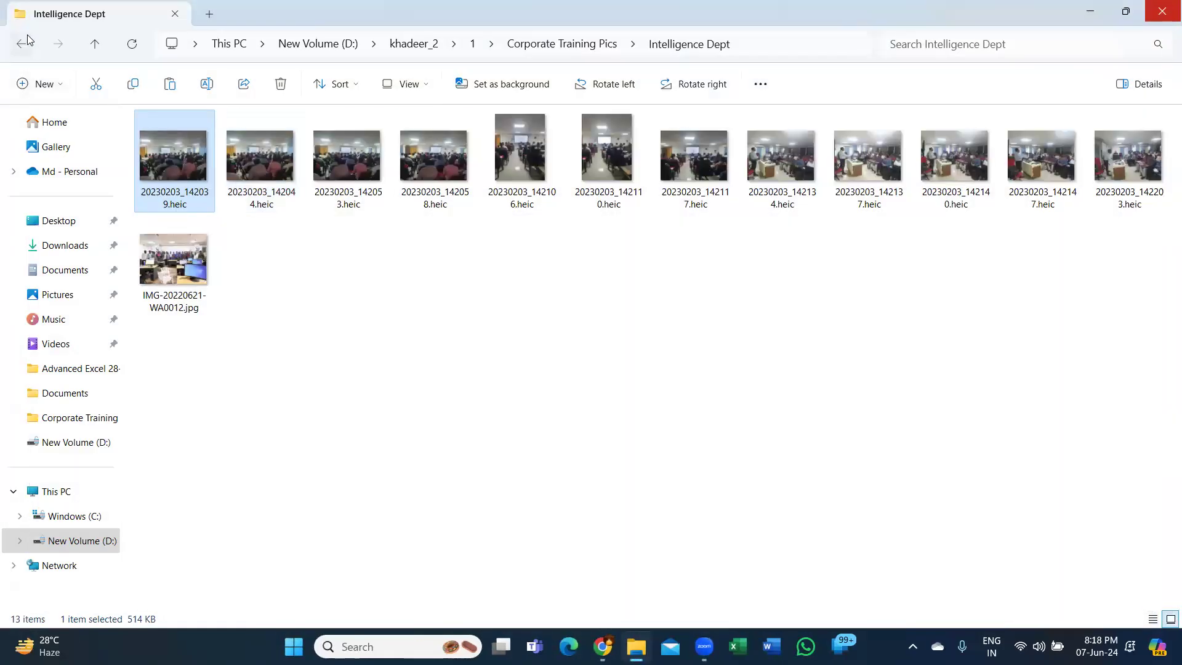
left_click(27, 40)
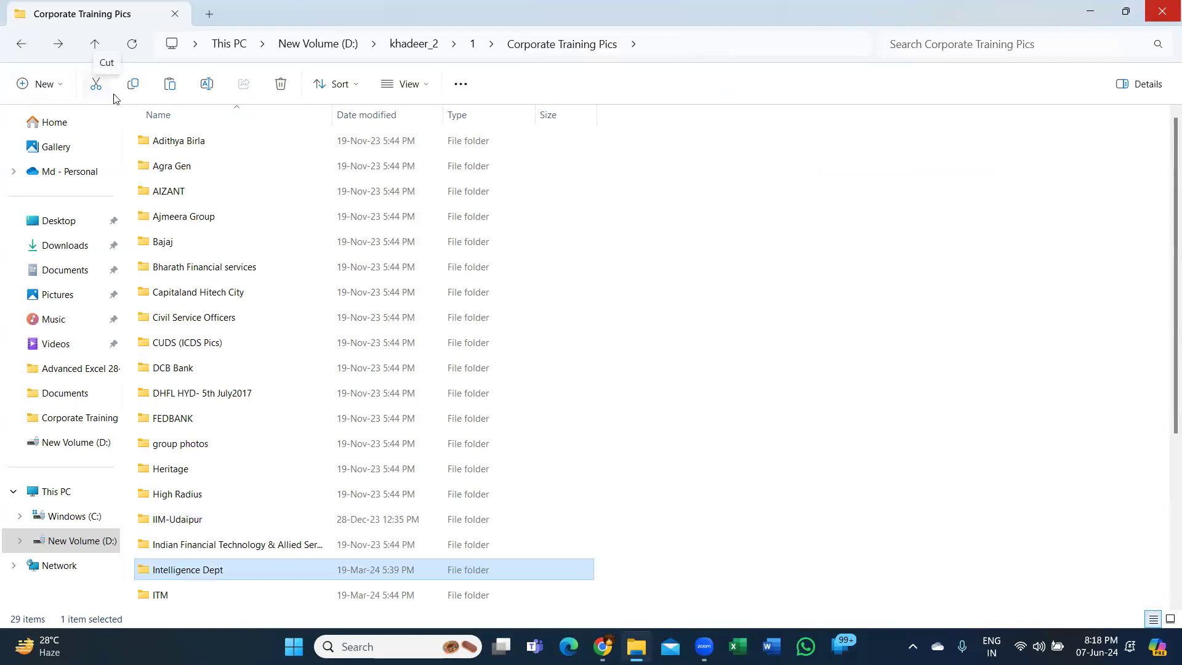
- View the Ajmeera Group photos from 20220617_124921.jpg to 20220617_173612.jpg, and return to the folder list
double_click(205, 216)
double_click(193, 163)
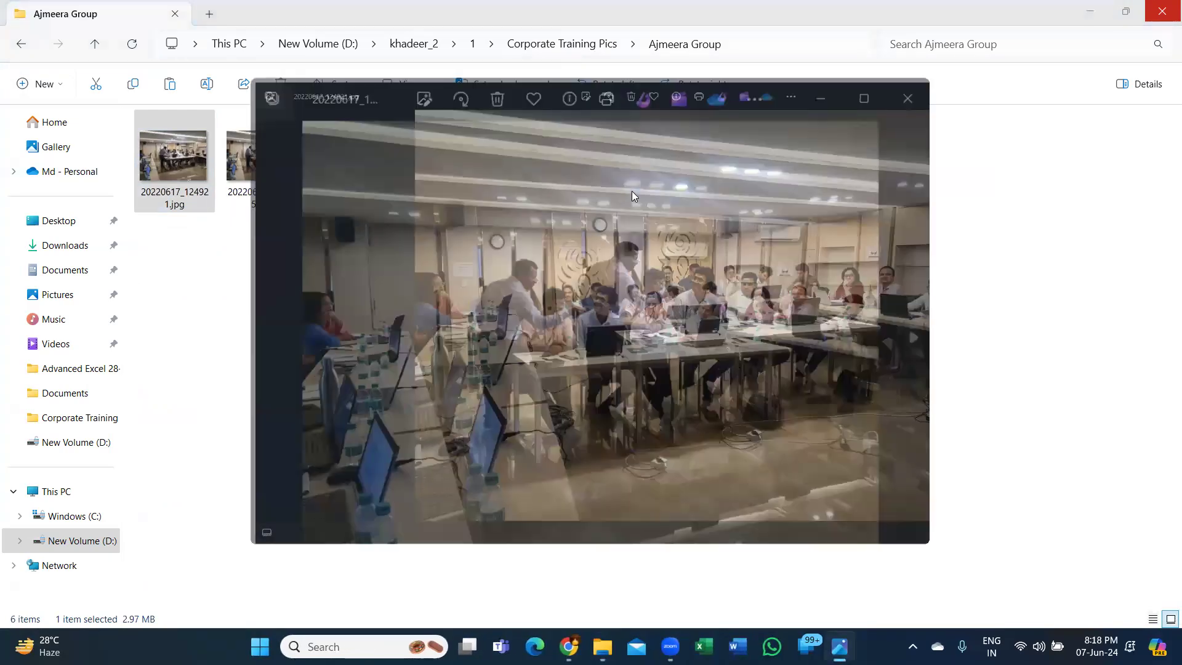
key("Right")
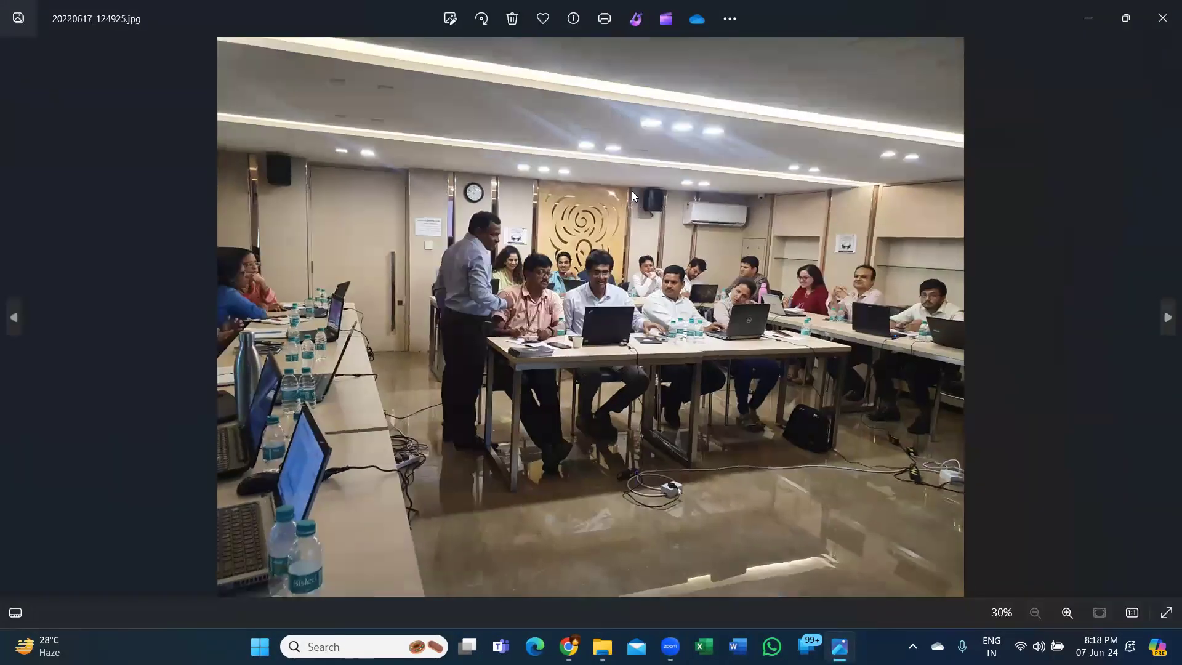
key("Right")
key("Right")
key("Right")
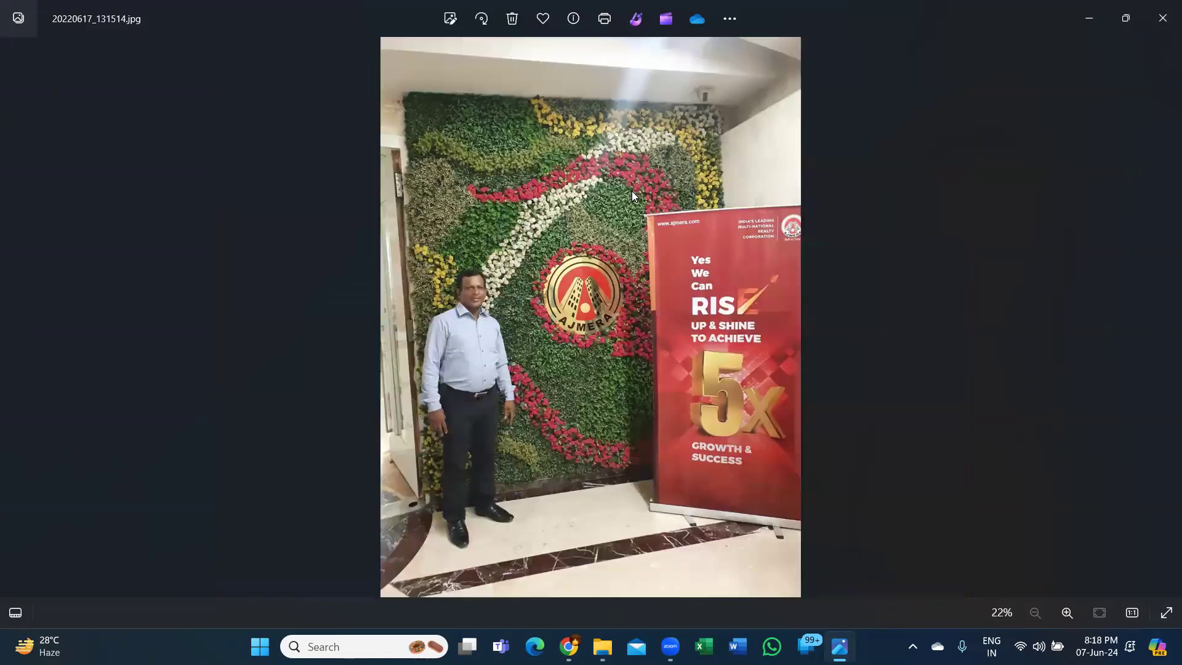
key("Right")
left_click(1162, 19)
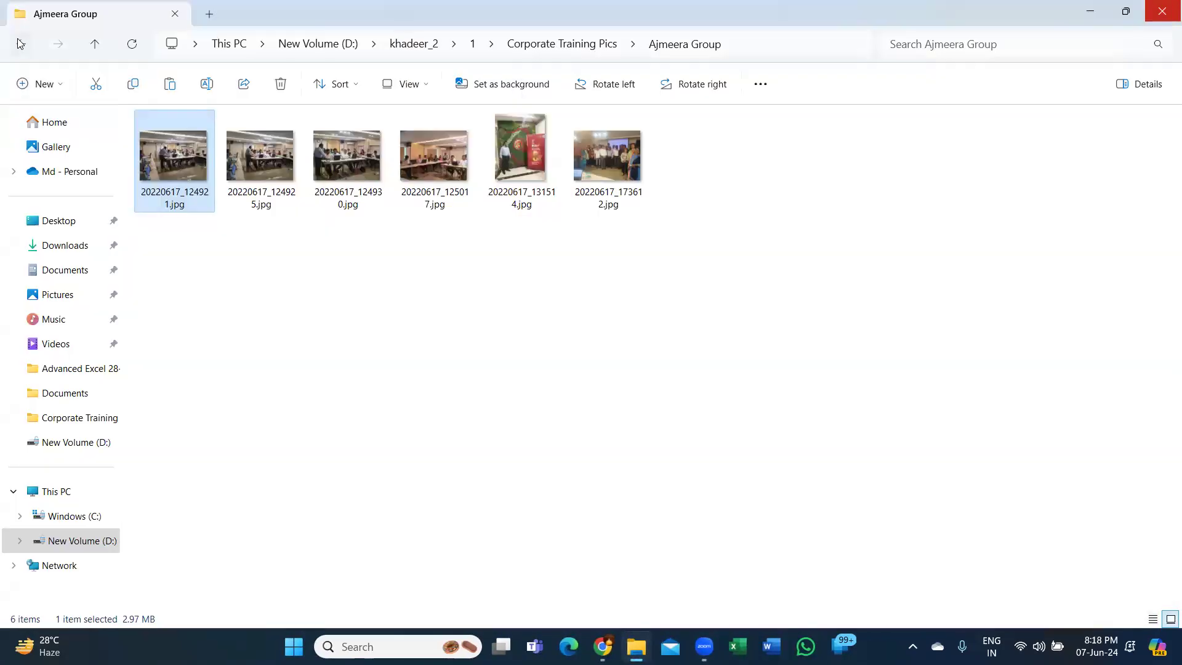
left_click(20, 43)
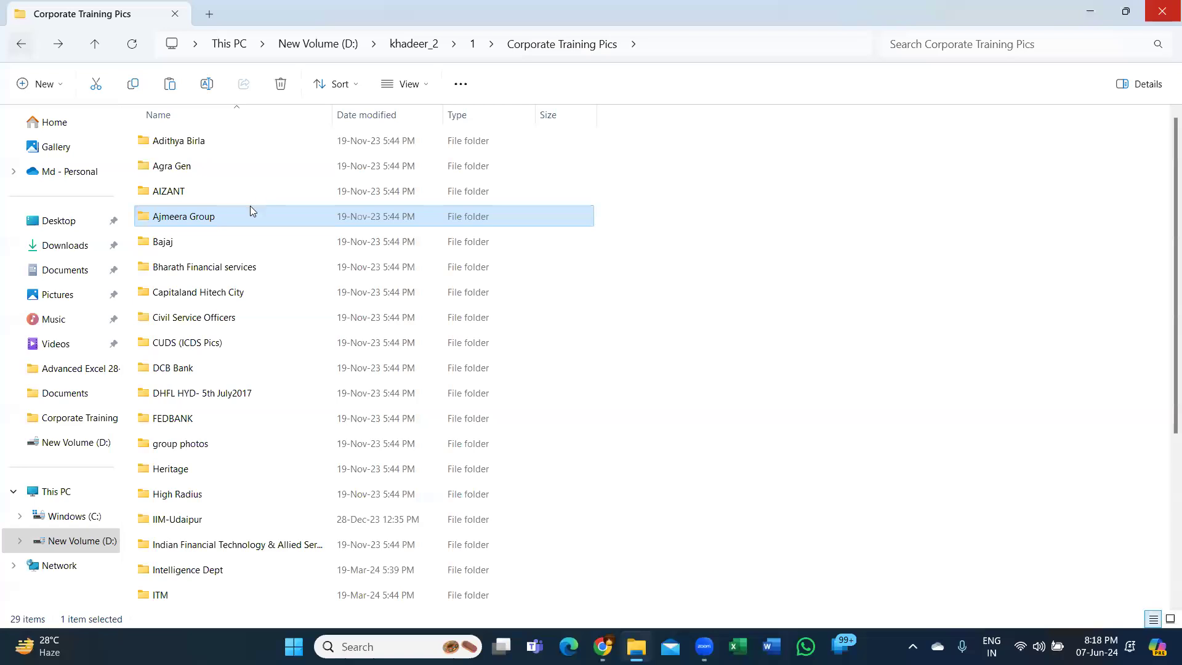
- View the Capitaland Hitech City photos from 20200123_143836.jpg to 20200124_145141.jpg, and return to the folder list
double_click(235, 300)
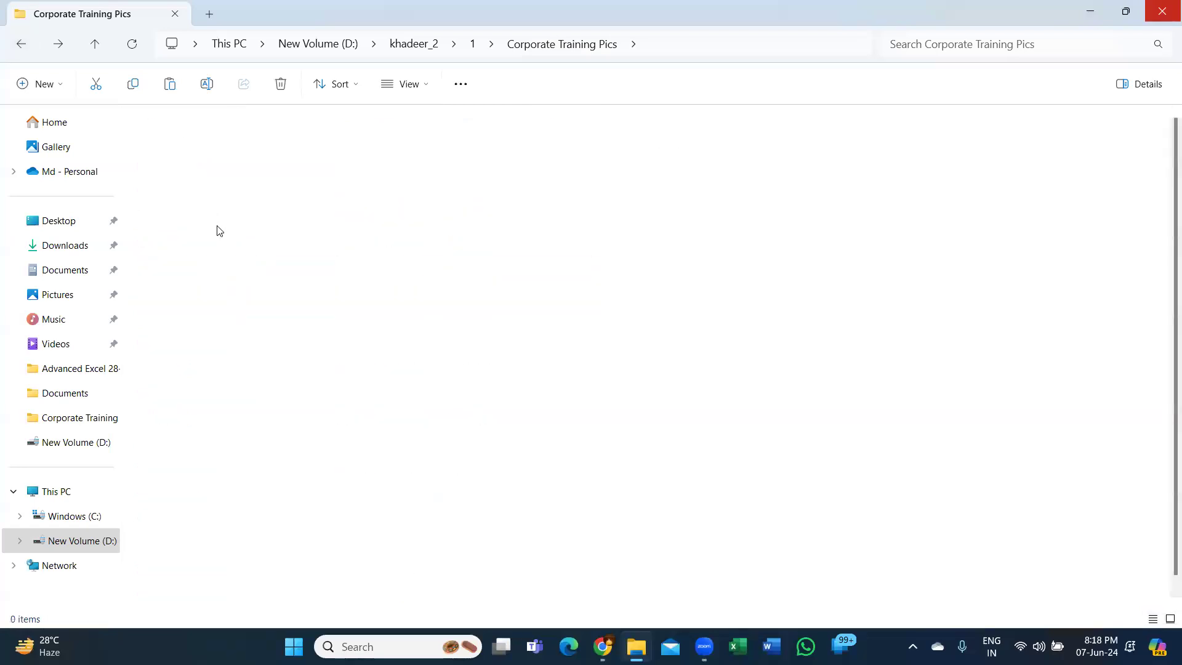
double_click(215, 220)
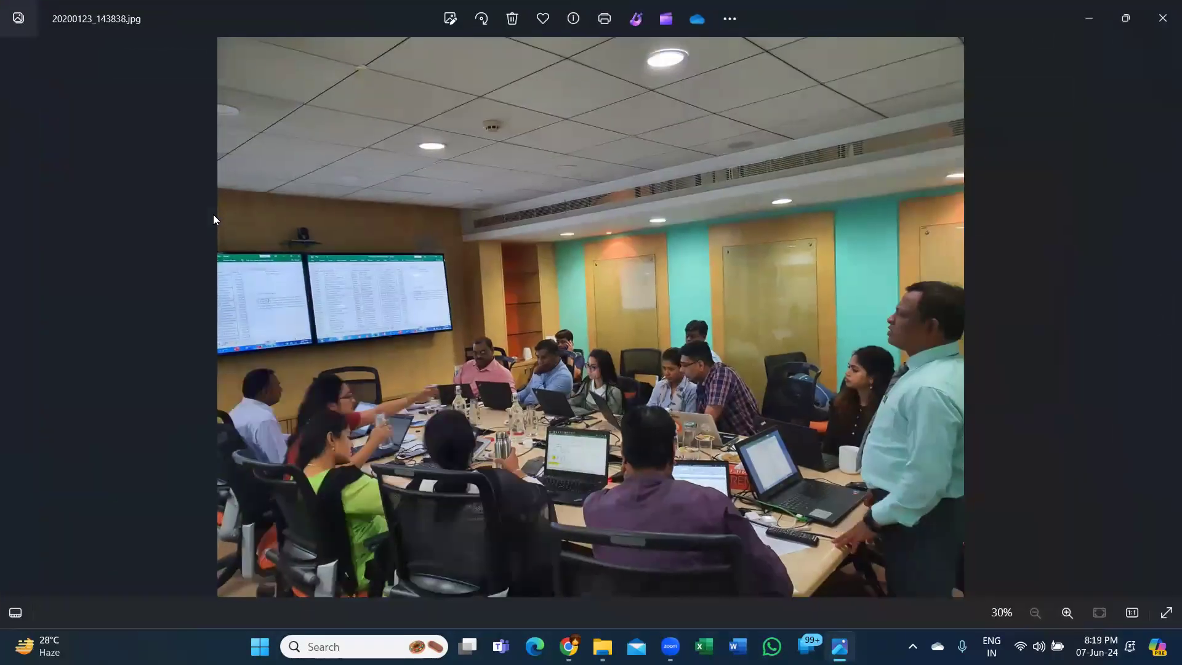
key("Right")
key("Right")
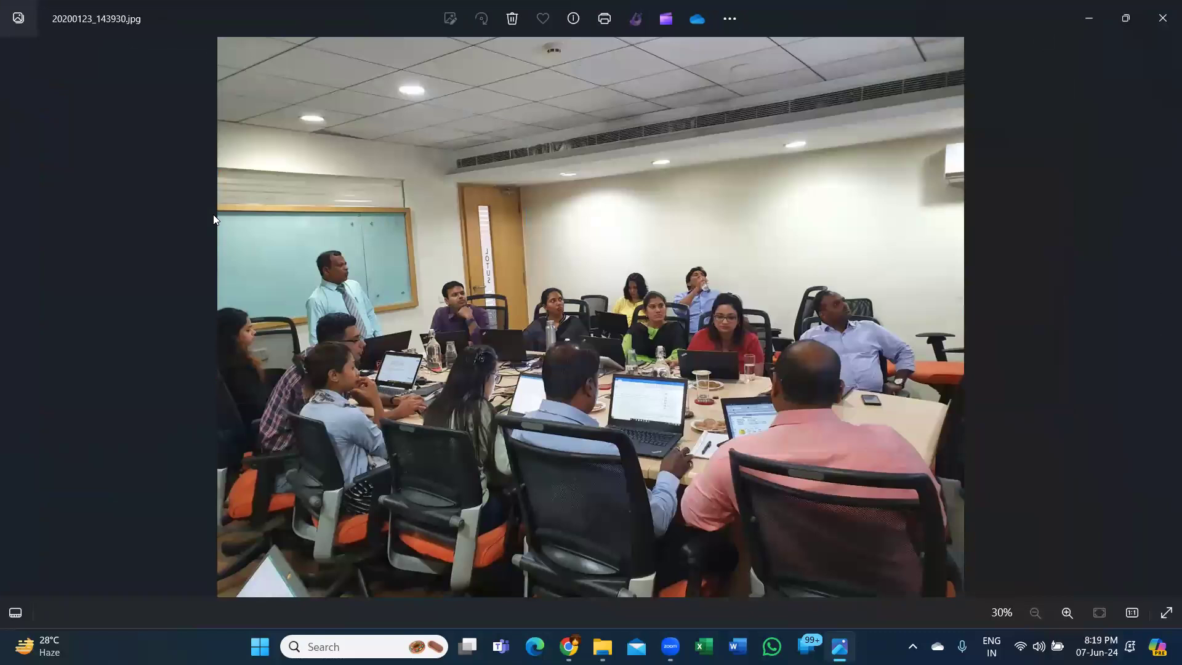
key("Right")
key("Right")
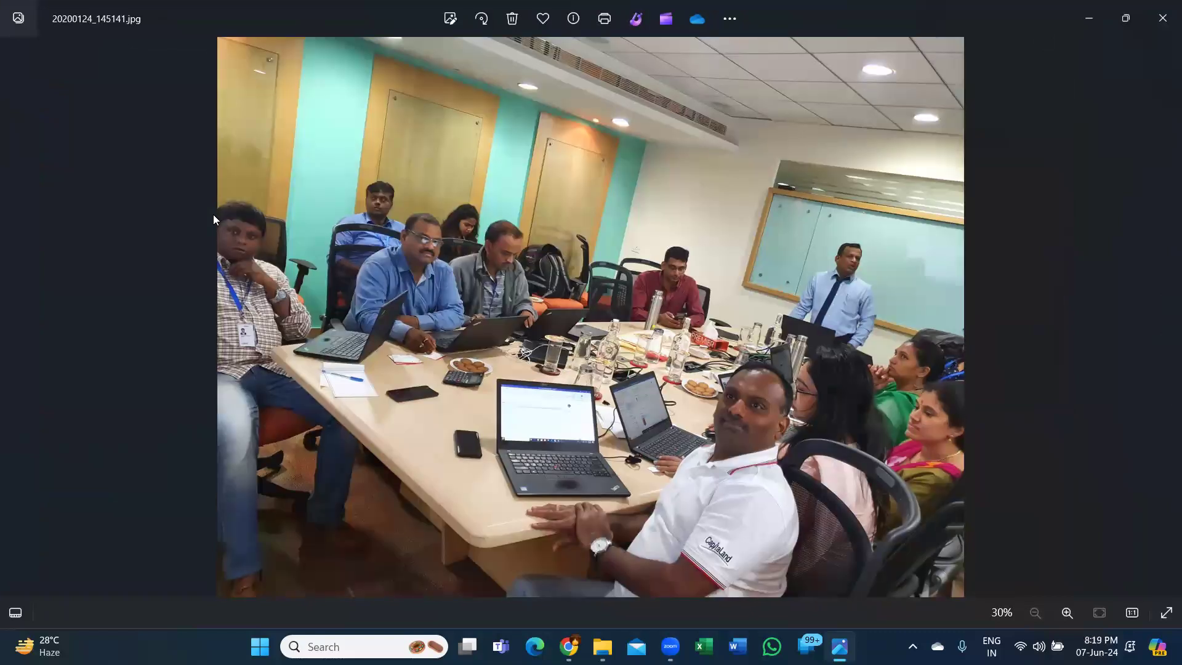
left_click(1162, 18)
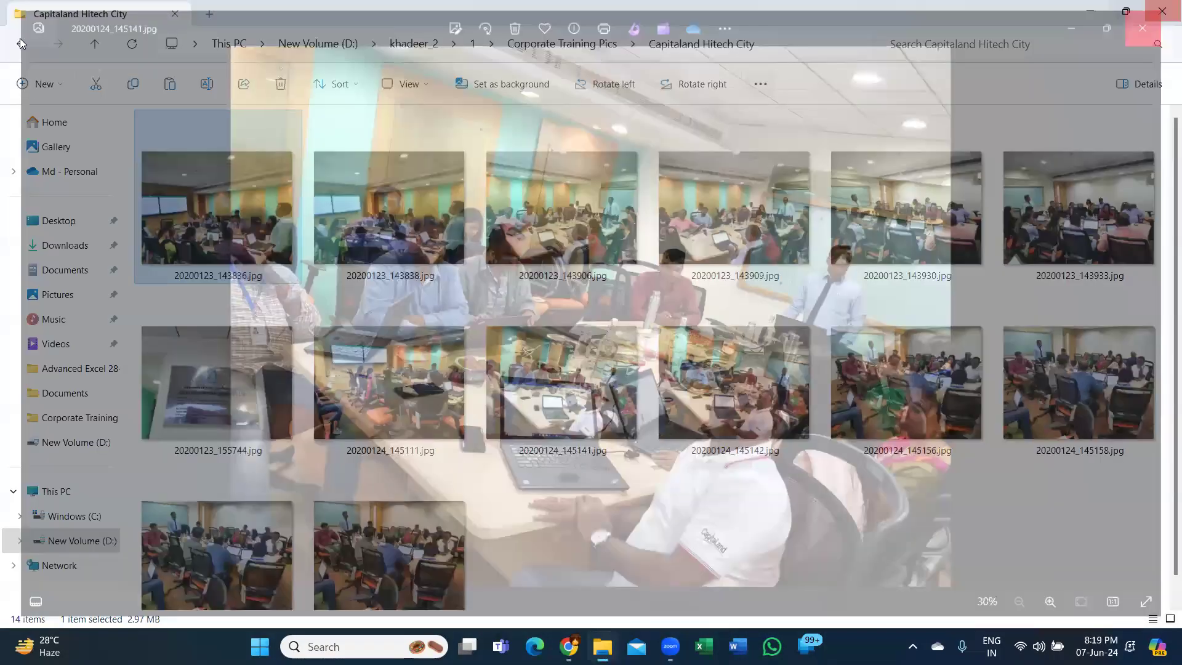
left_click(21, 43)
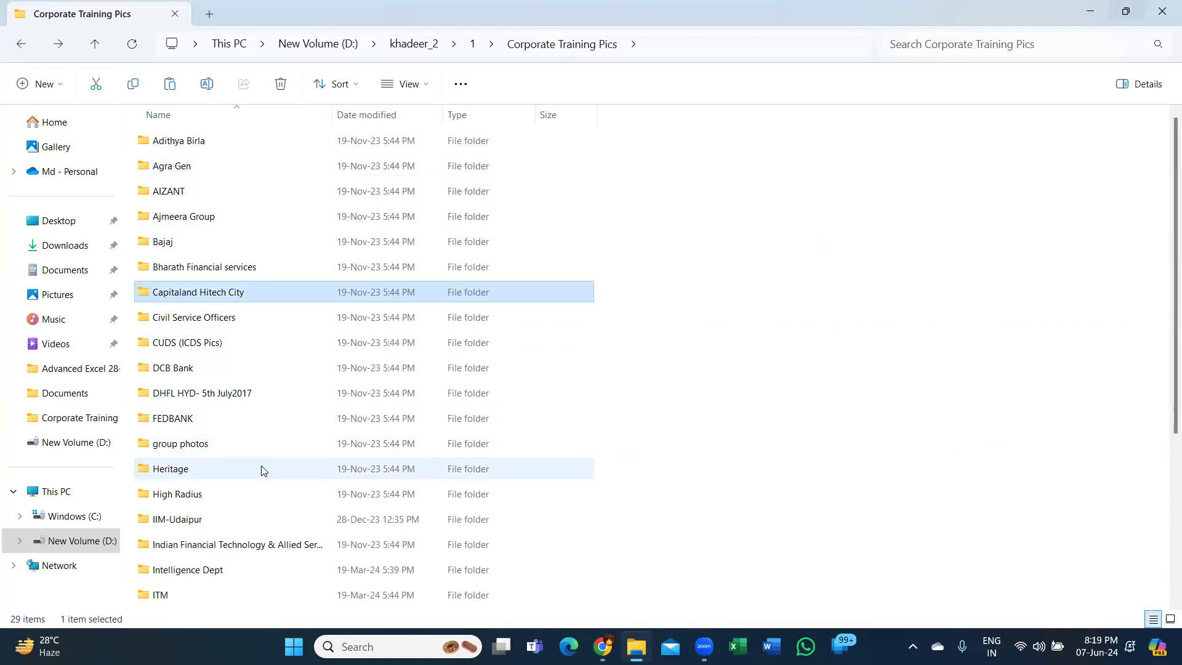
- View the Nacin(Customs) photos from 20220525_111009.jpg to 20220525_111056.jpg, and return to the folder list
scroll(263, 471, "down", 4)
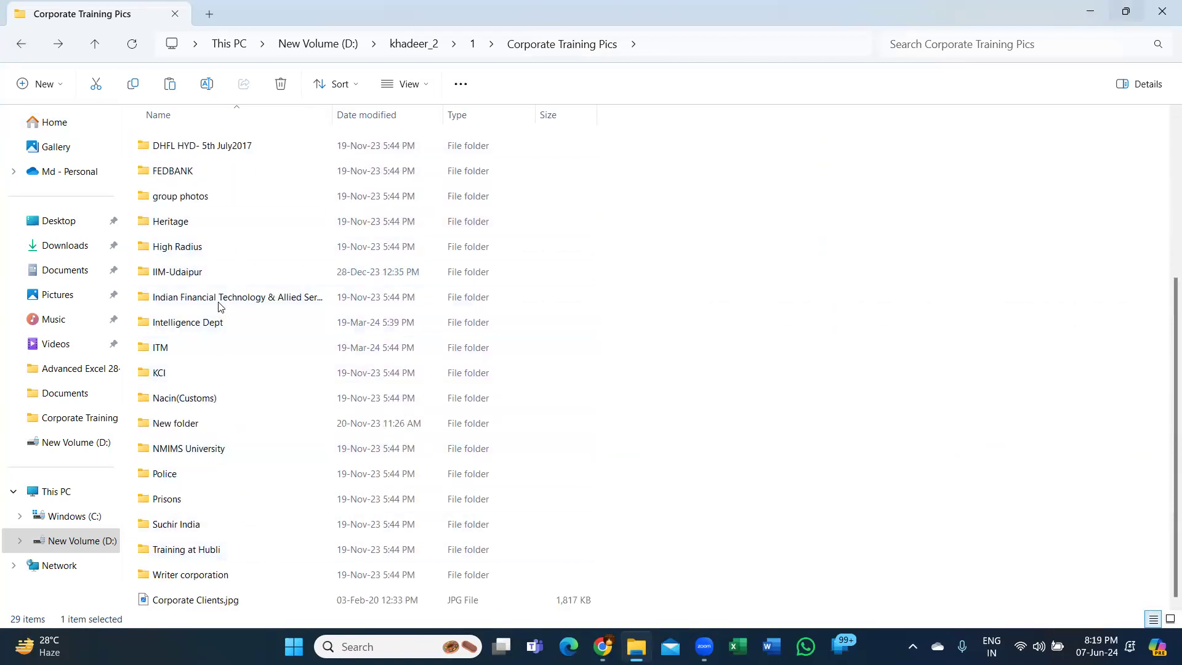
left_click(207, 404)
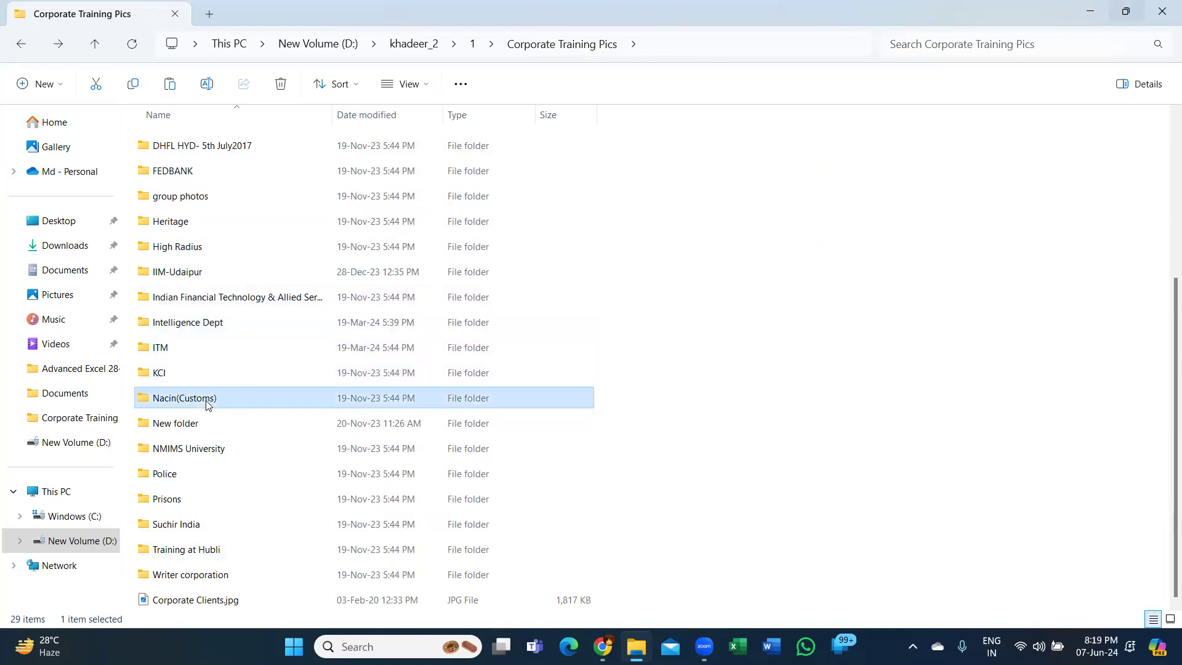
double_click(207, 404)
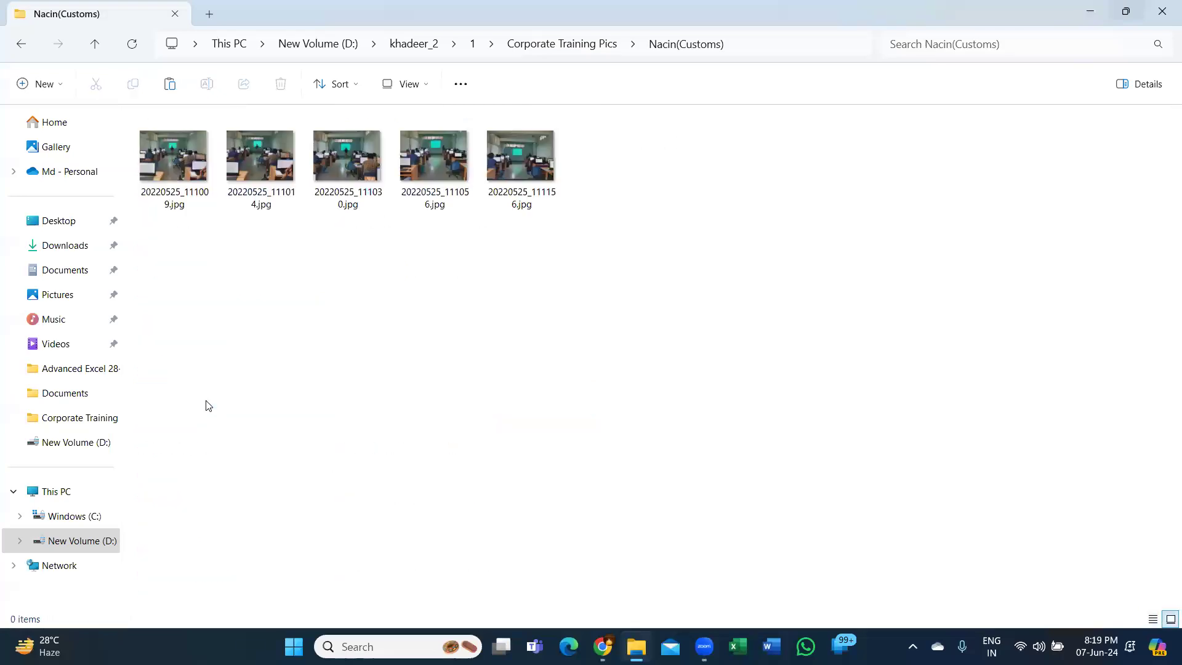
left_click(186, 162)
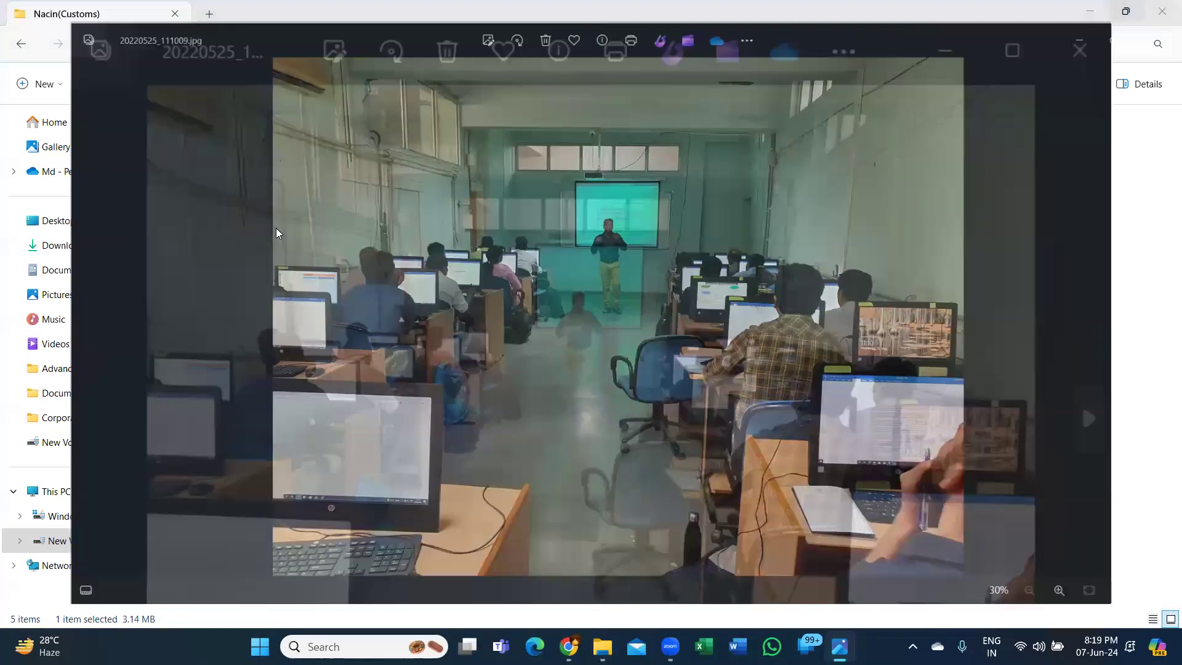
key("Right")
key("Right")
key("Right")
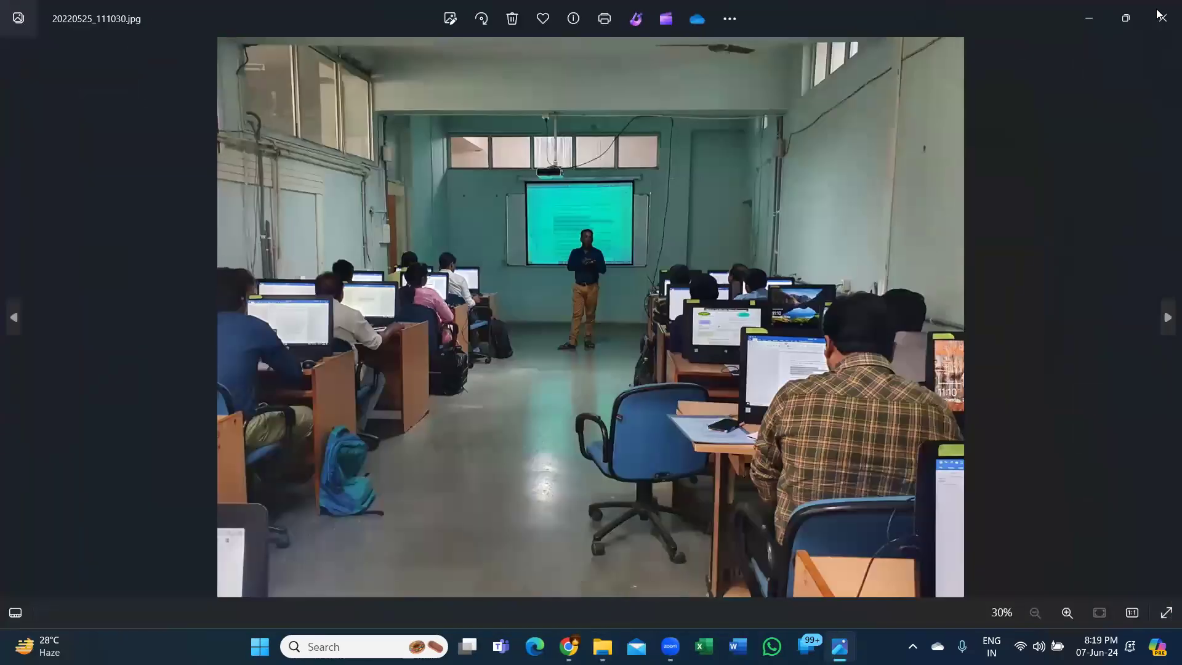
key("Escape")
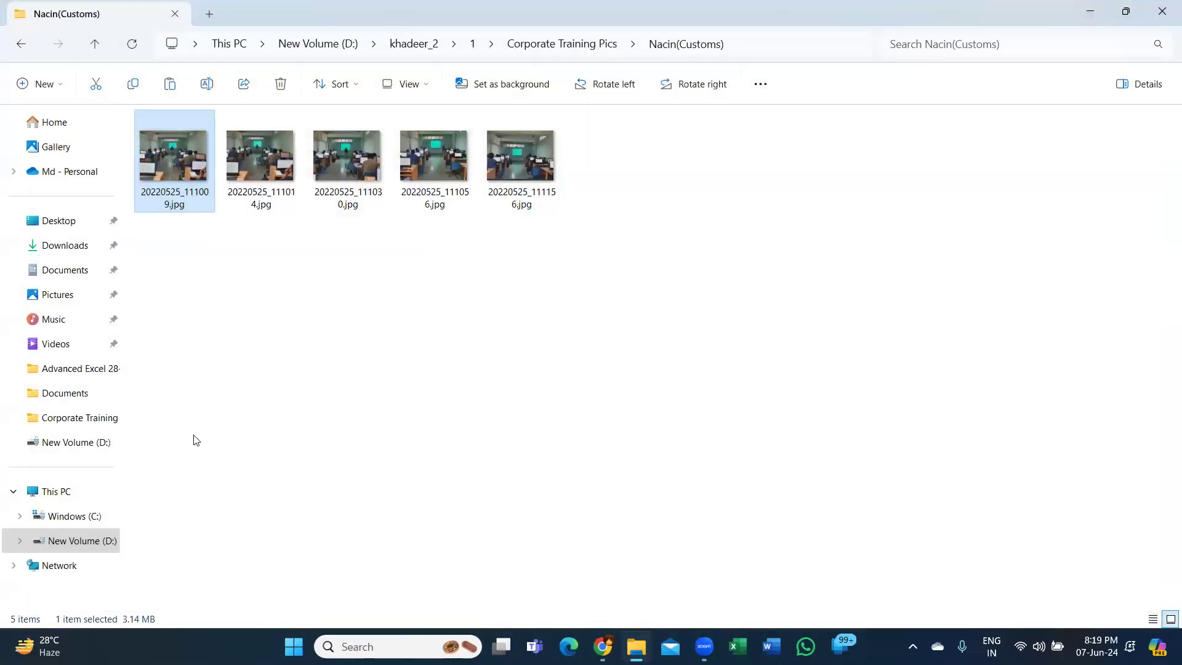
key("BackSpace")
- View the TSPA photos in the Police folder from 992A0410.JPG to 992A0625.JPG, and return to the Police folder list
scroll(189, 474, "down", 3)
double_click(189, 474)
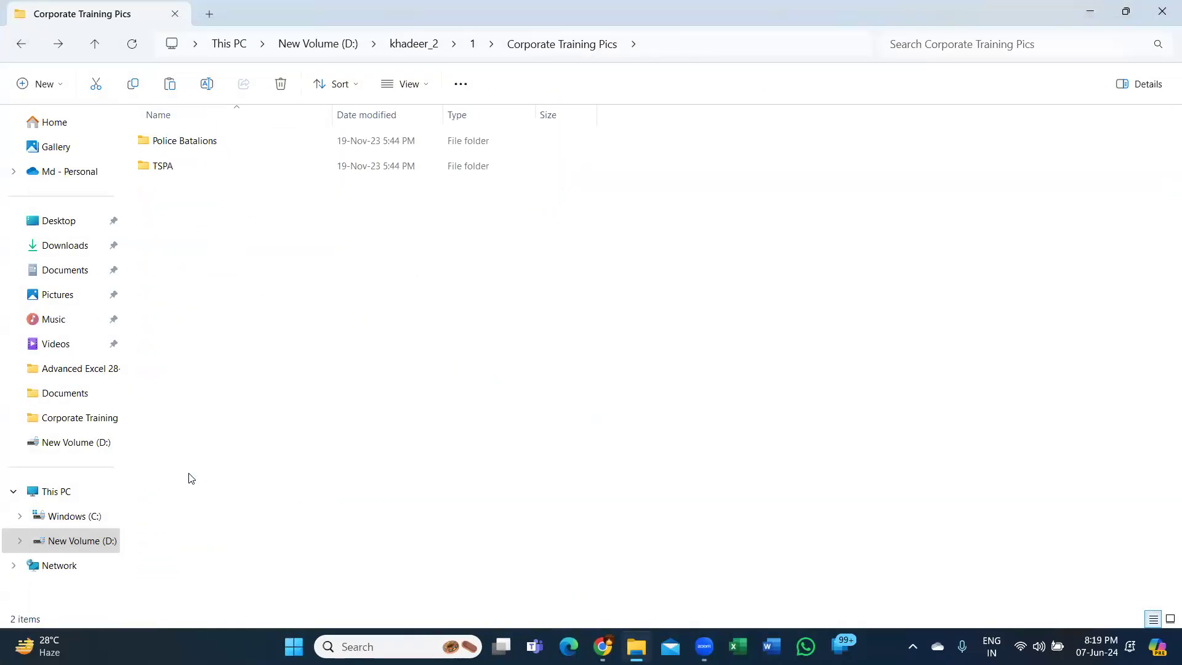
double_click(183, 170)
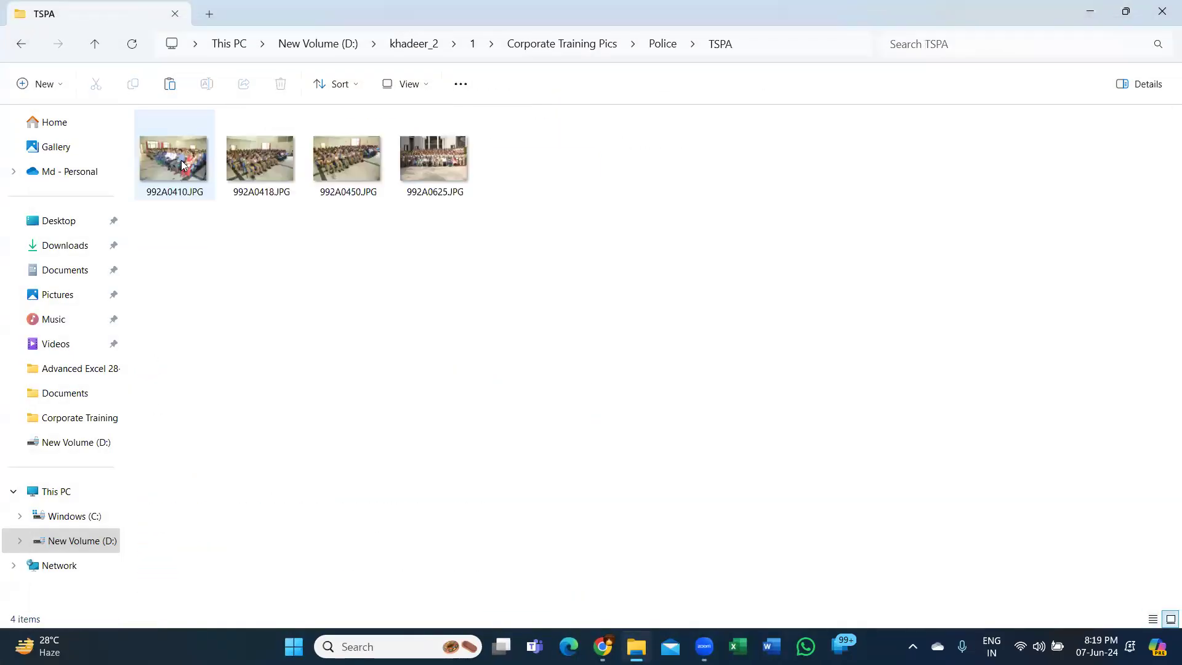
left_click(182, 164)
double_click(183, 164)
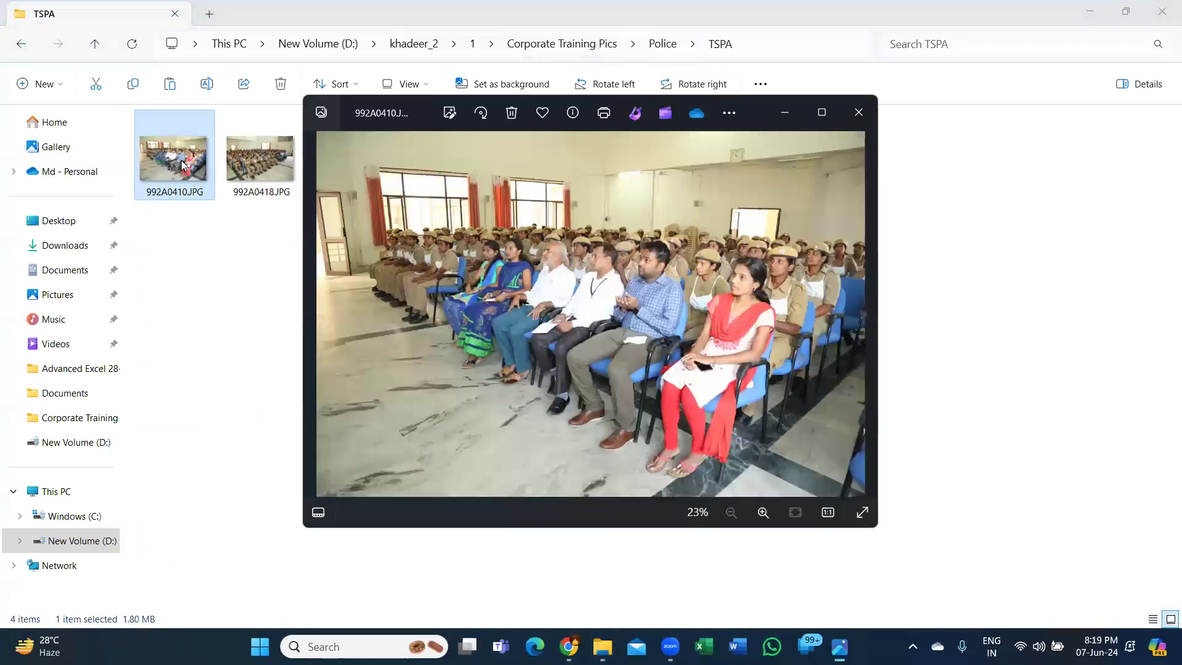
key("Right")
key("Right")
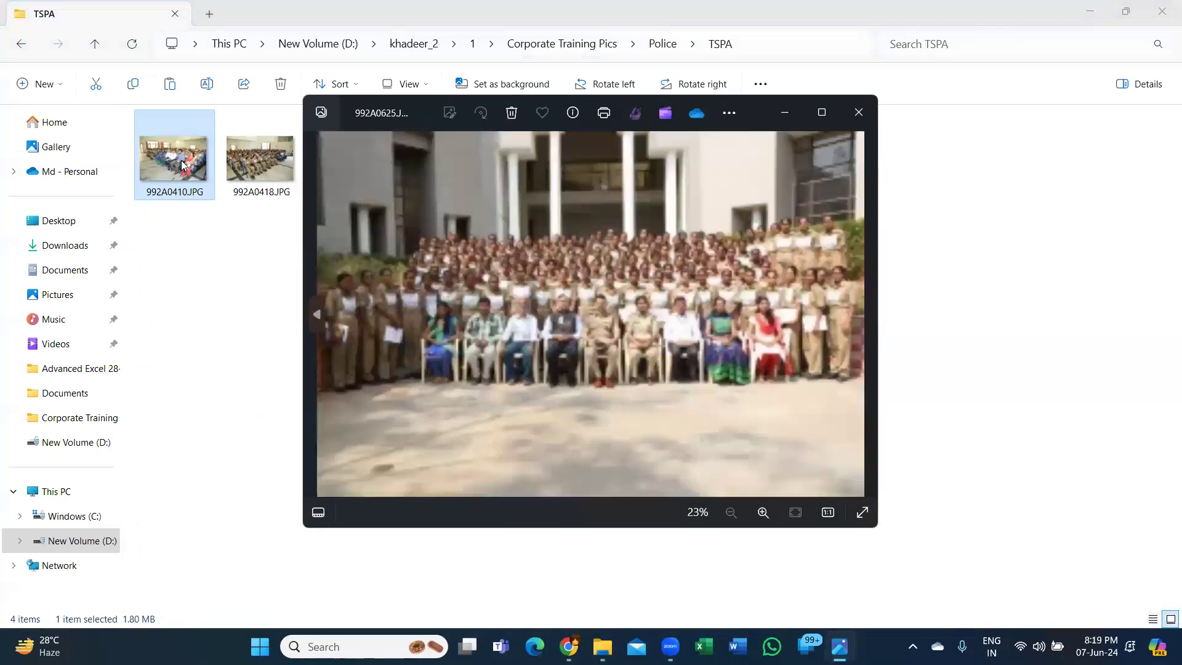
key("alt+F4")
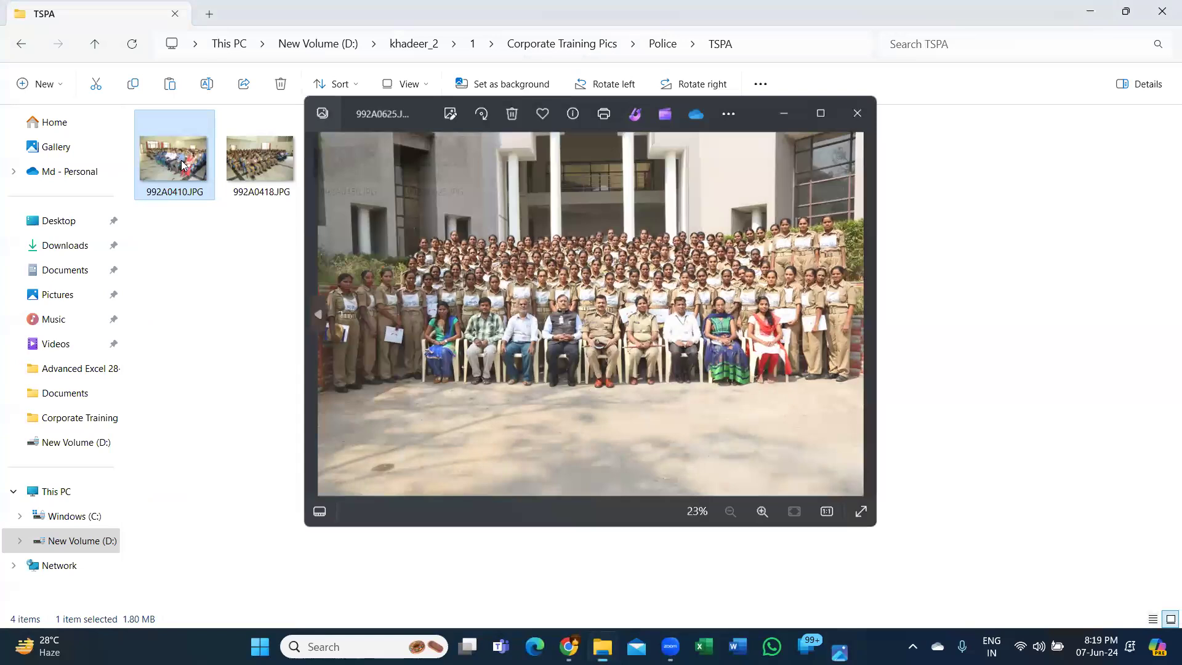
left_click(18, 45)
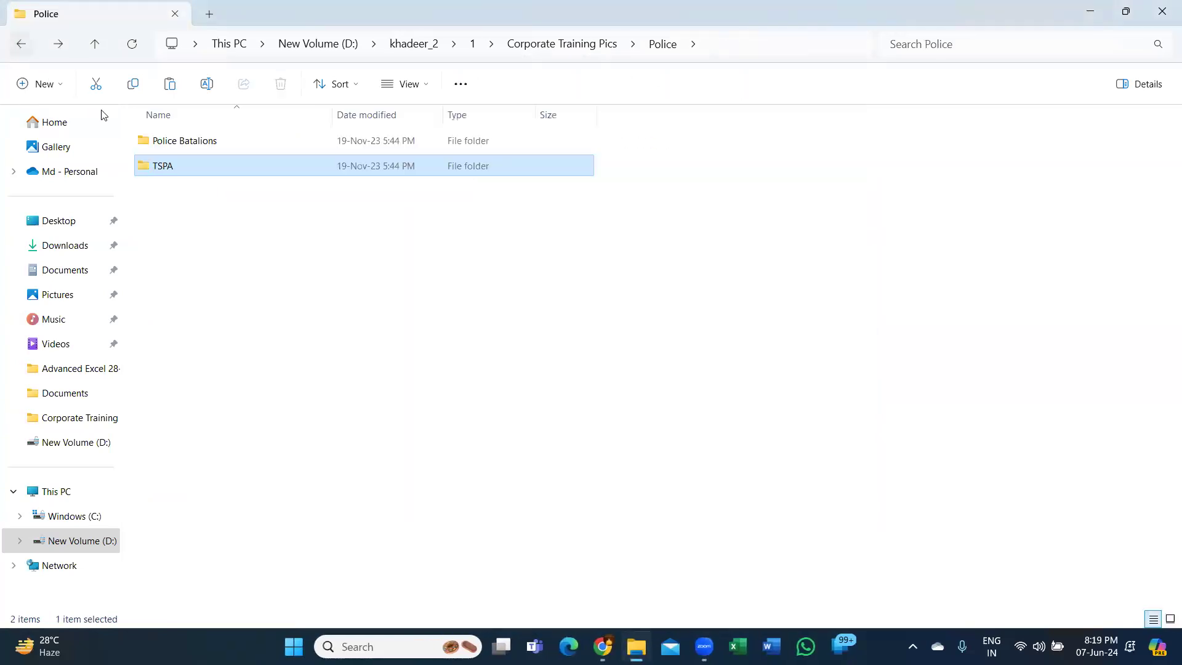
- View the Police Batalions group photos up to 20211202_111755.jpg, and return to the Police Batalions folder list
double_click(163, 140)
double_click(206, 197)
left_click(193, 165)
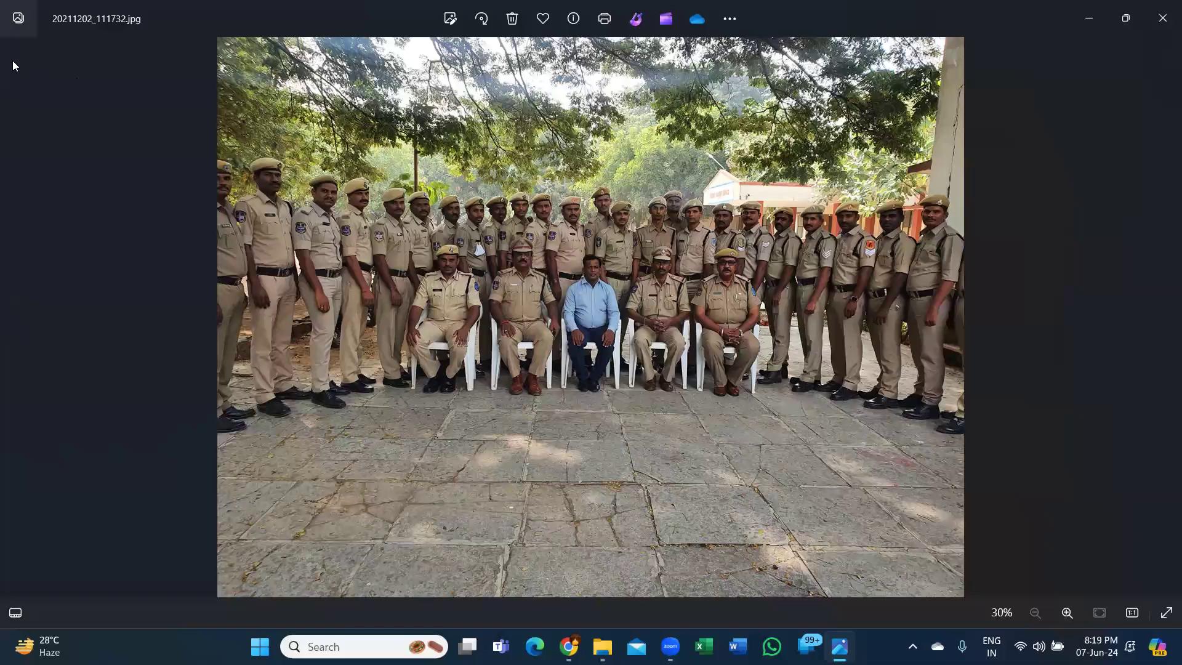
key("Right")
left_click(1163, 17)
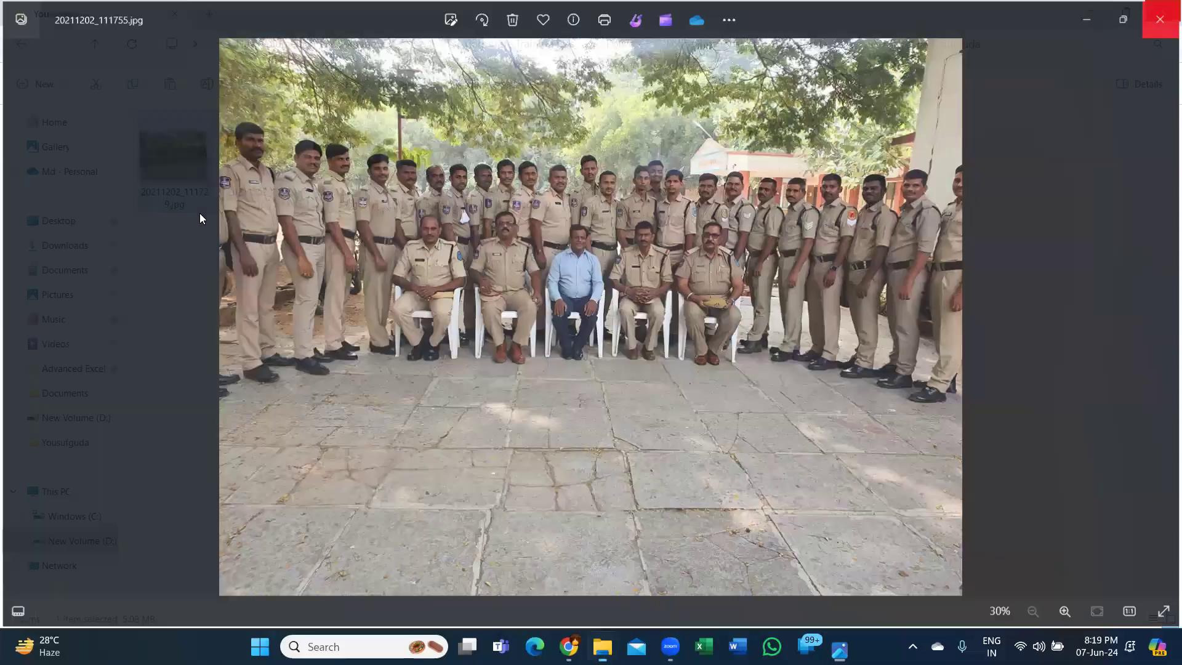
left_click(21, 44)
- View the Yousufguda_1 photos from IMG-20231026-WA0002.jpg to IMG-20231026-WA0007.jpg, and return to the Corporate Training Pics folder list
double_click(199, 213)
double_click(193, 179)
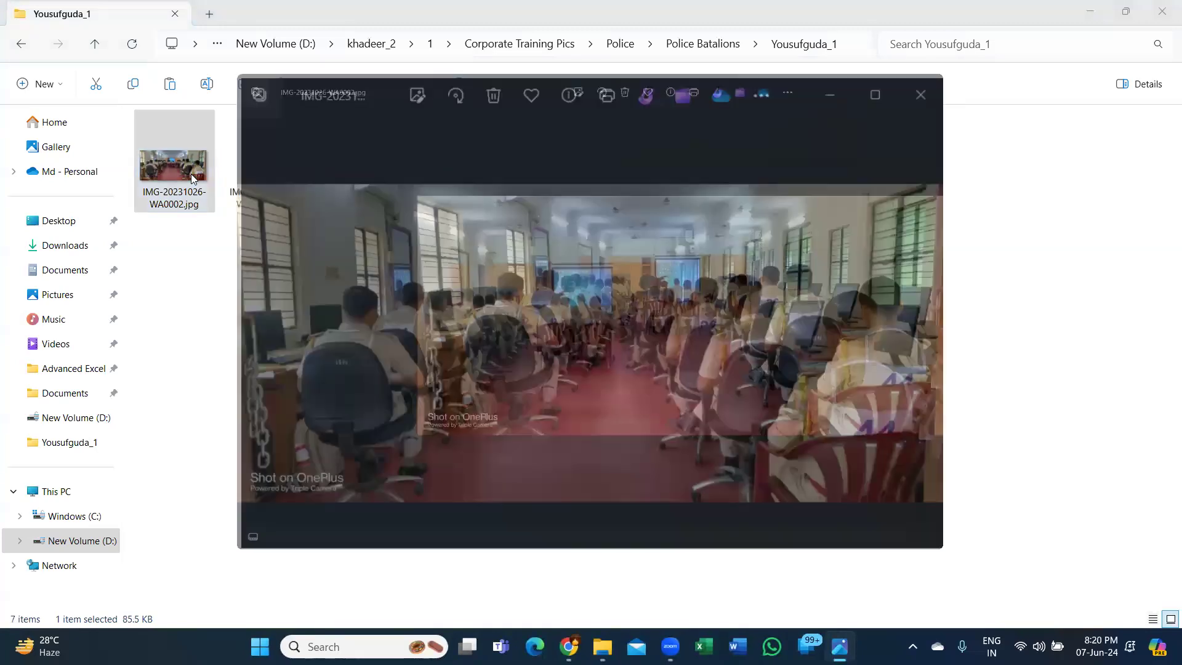
key("Right")
key("Right")
key("Right")
key("Right")
key("Right")
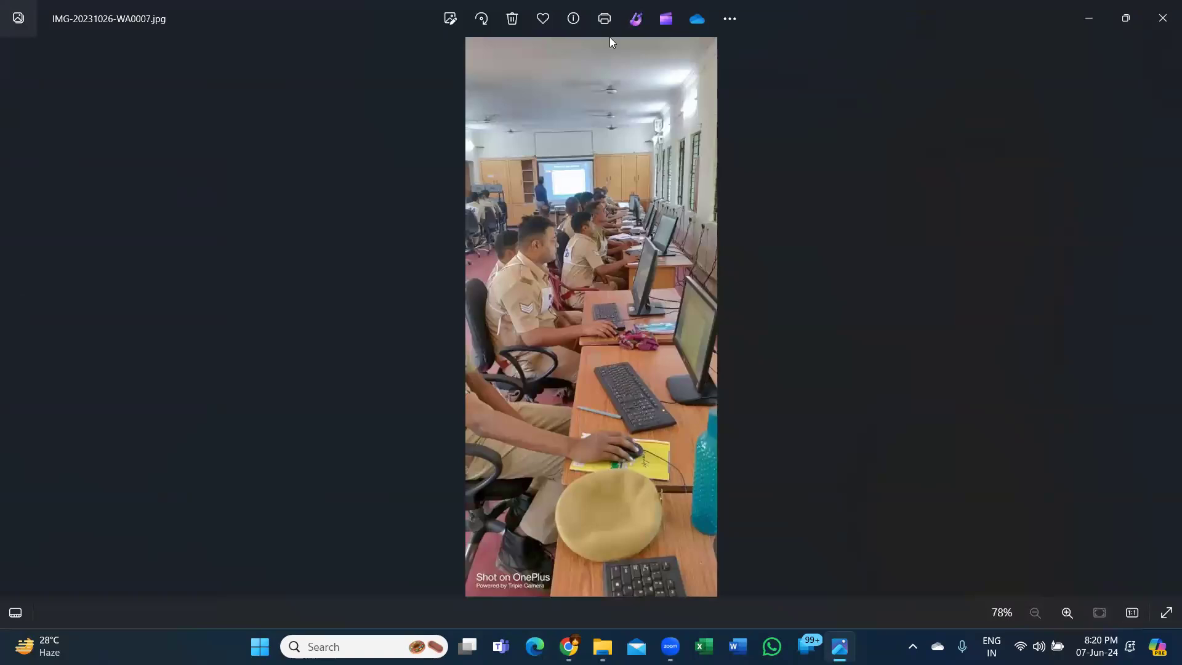
left_click(1161, 18)
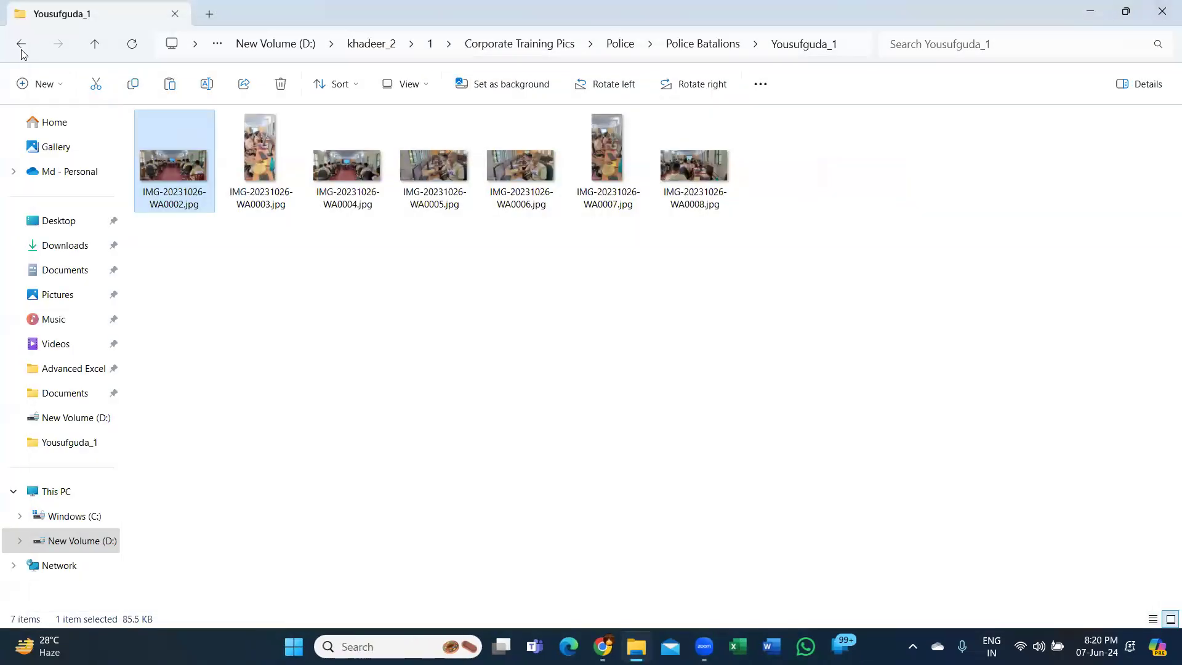
left_click(21, 45)
left_click(21, 44)
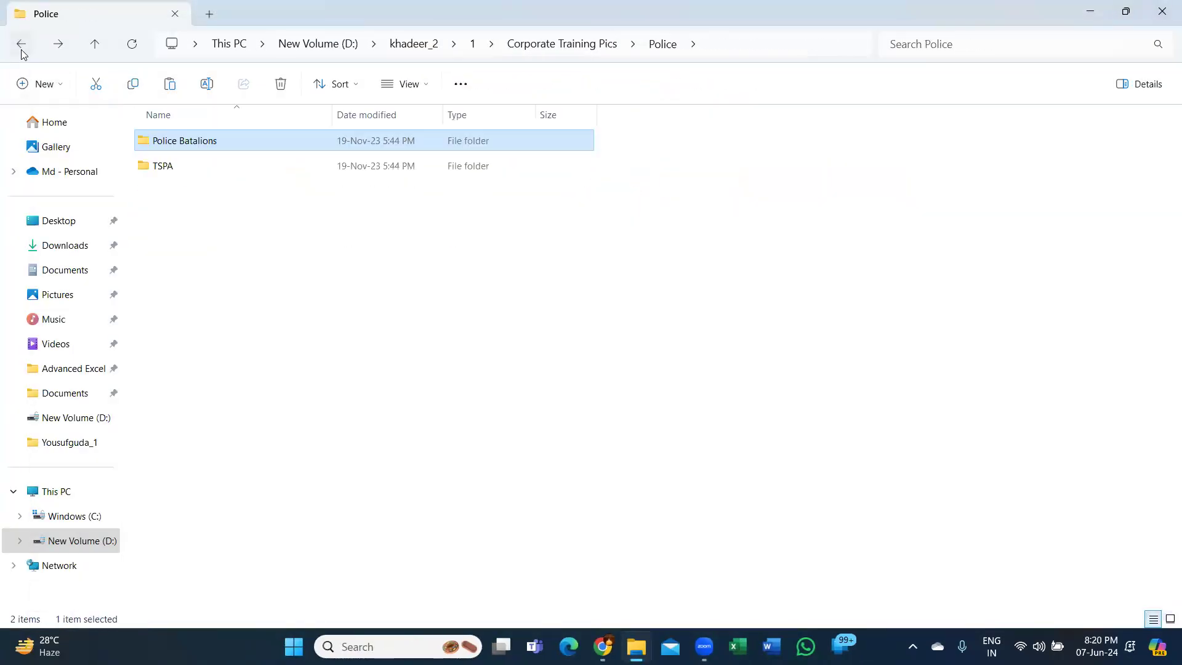
left_click(22, 49)
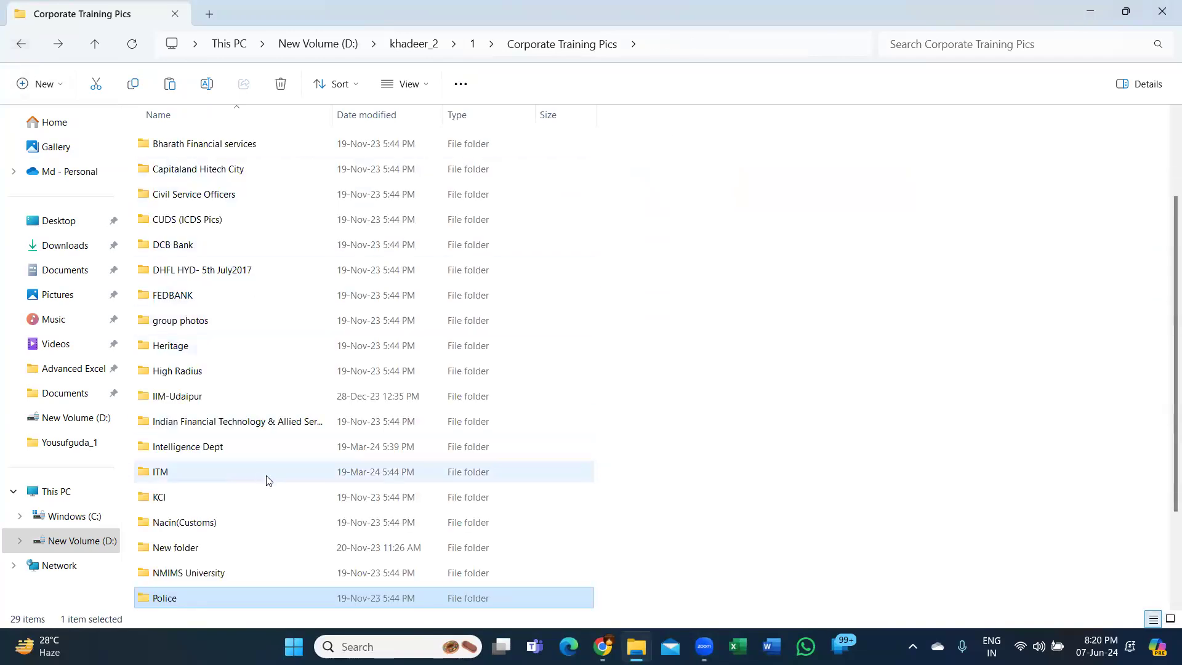
scroll(264, 481, "down", 2)
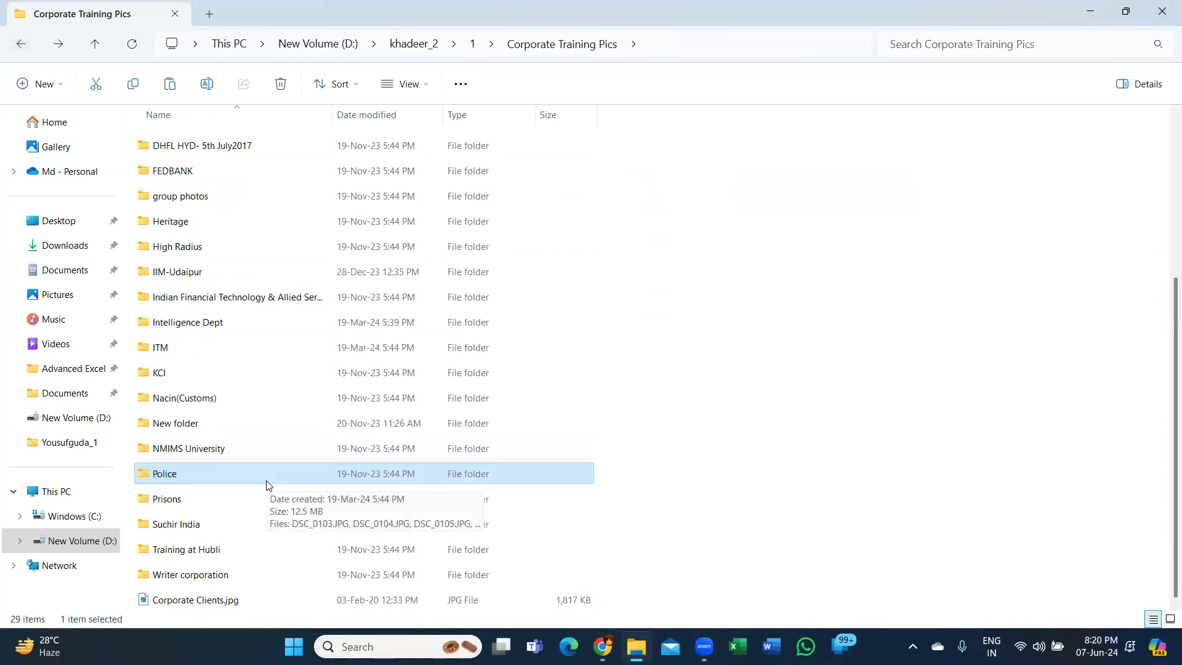
left_click(838, 299)
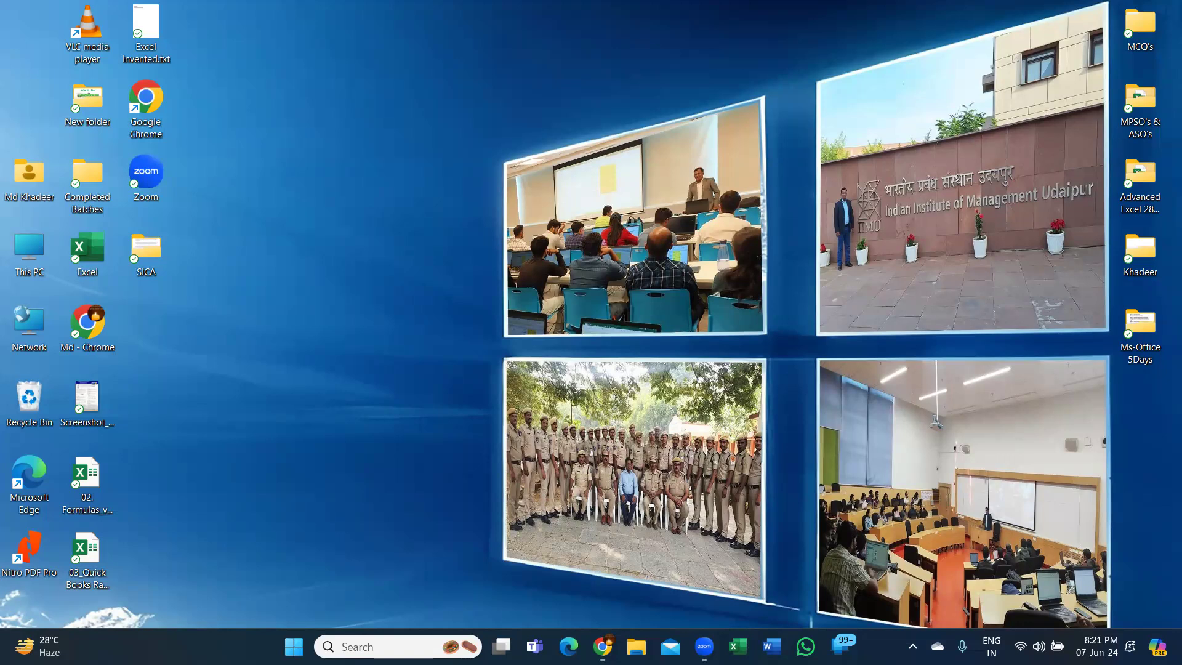
- In a new File Explorer window, open the batch folder Excelytics_B00579_Adv Excel_7-6-2024_8Pm to 9Pm inside Excelytics on drive D
key("super+e")
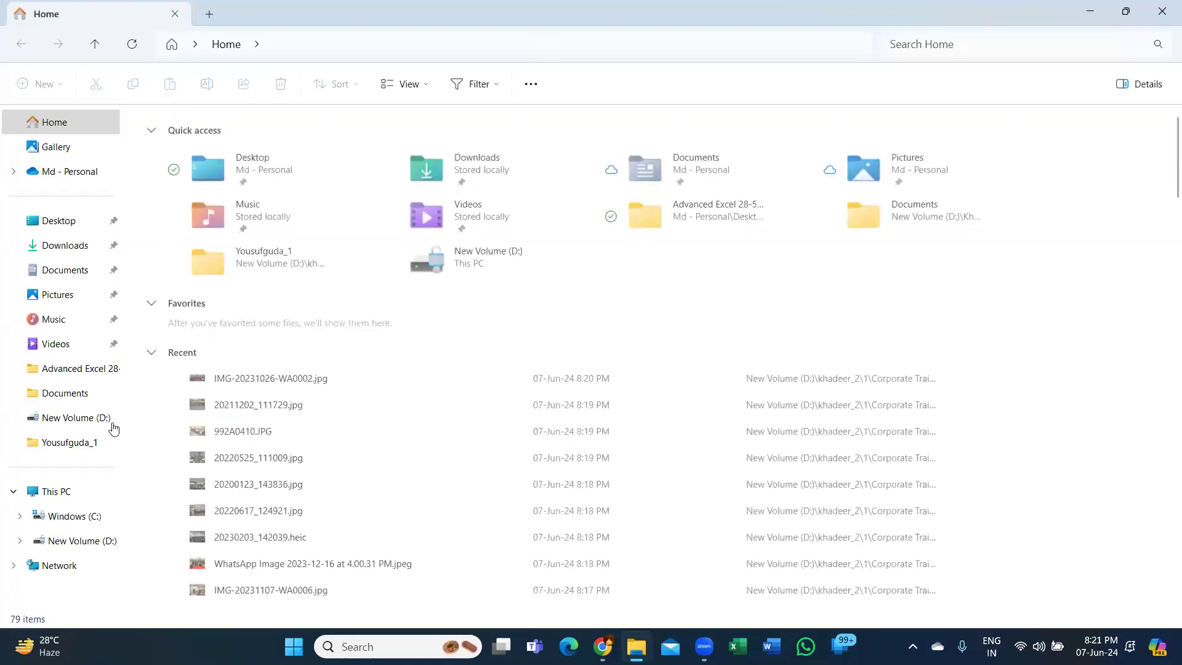
left_click(104, 425)
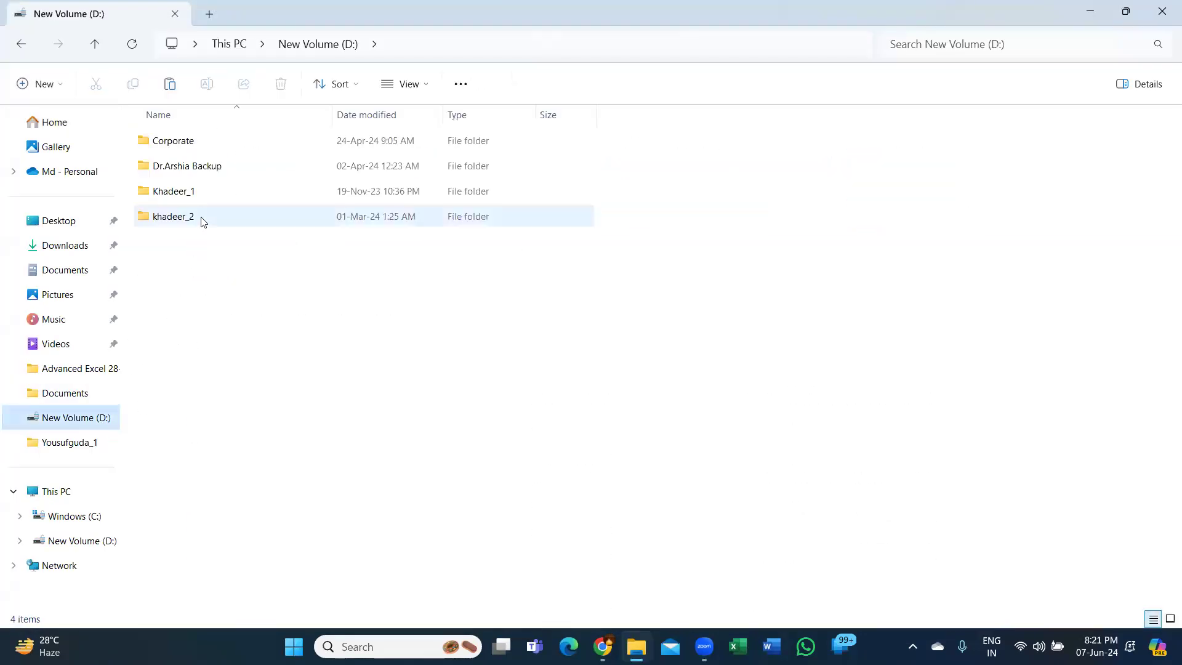
double_click(203, 191)
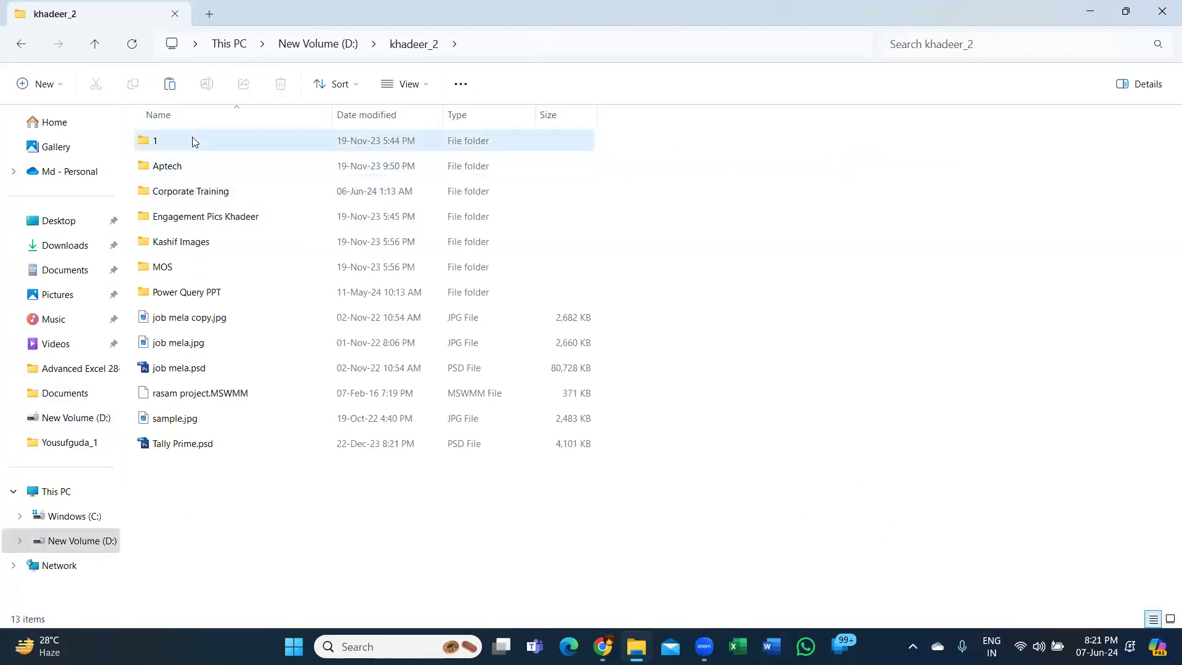
double_click(192, 137)
double_click(204, 191)
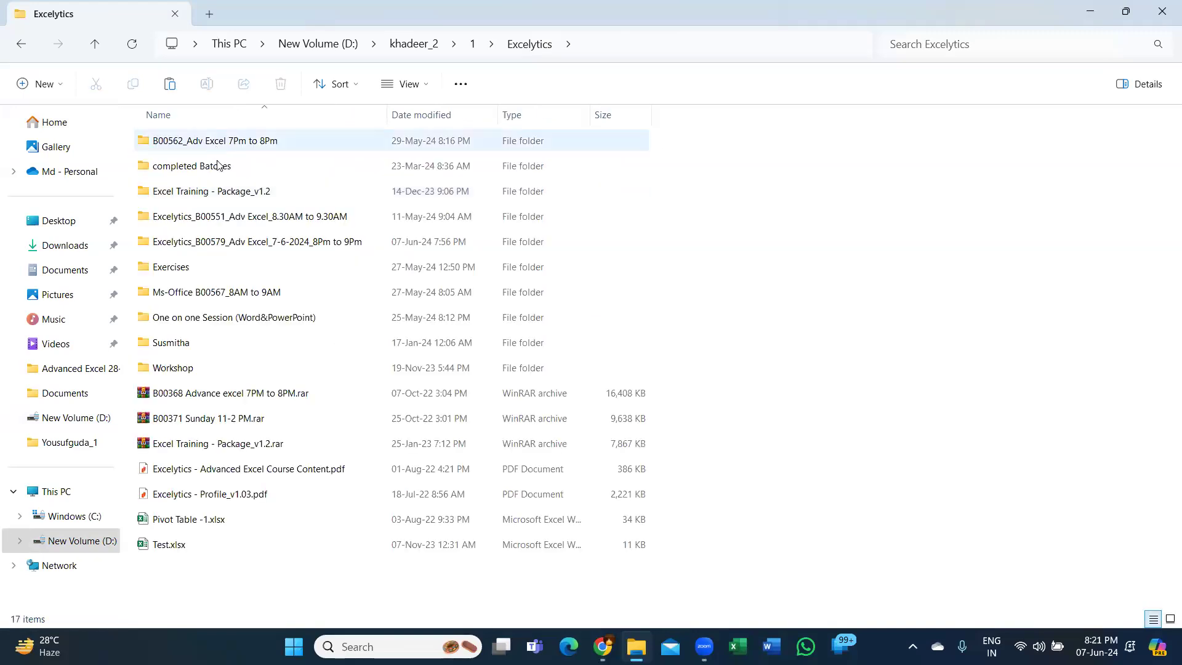
double_click(210, 241)
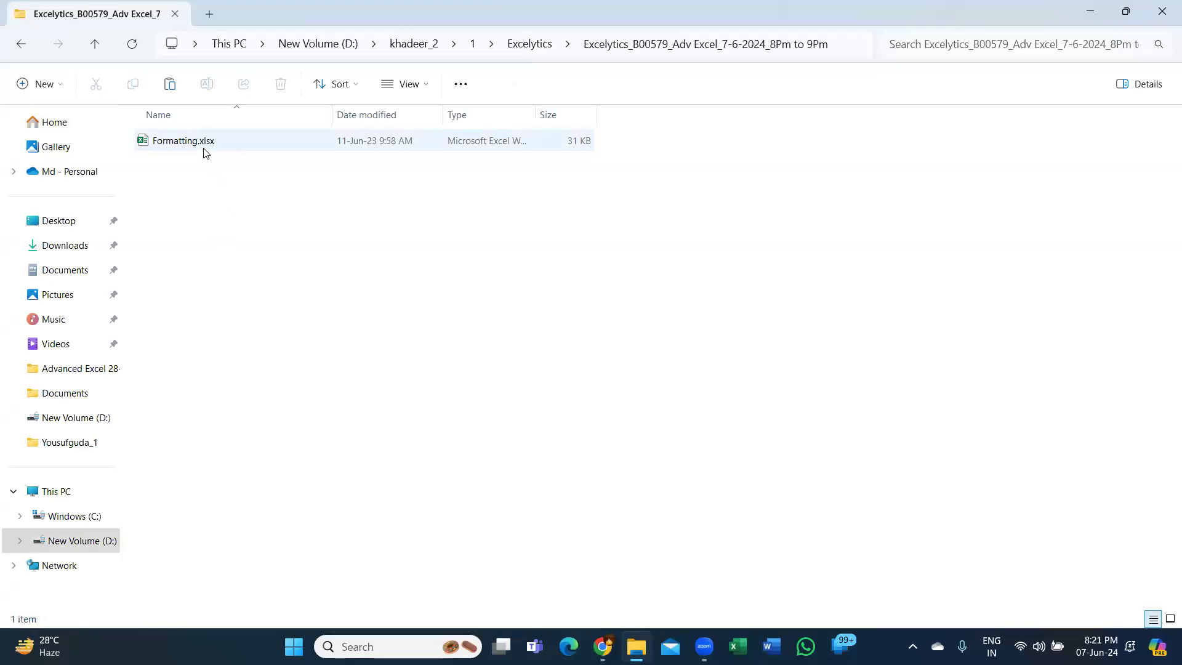
- Open the Formatting.xlsx workbook in Excel and show Sheet1
left_click(183, 142)
double_click(183, 141)
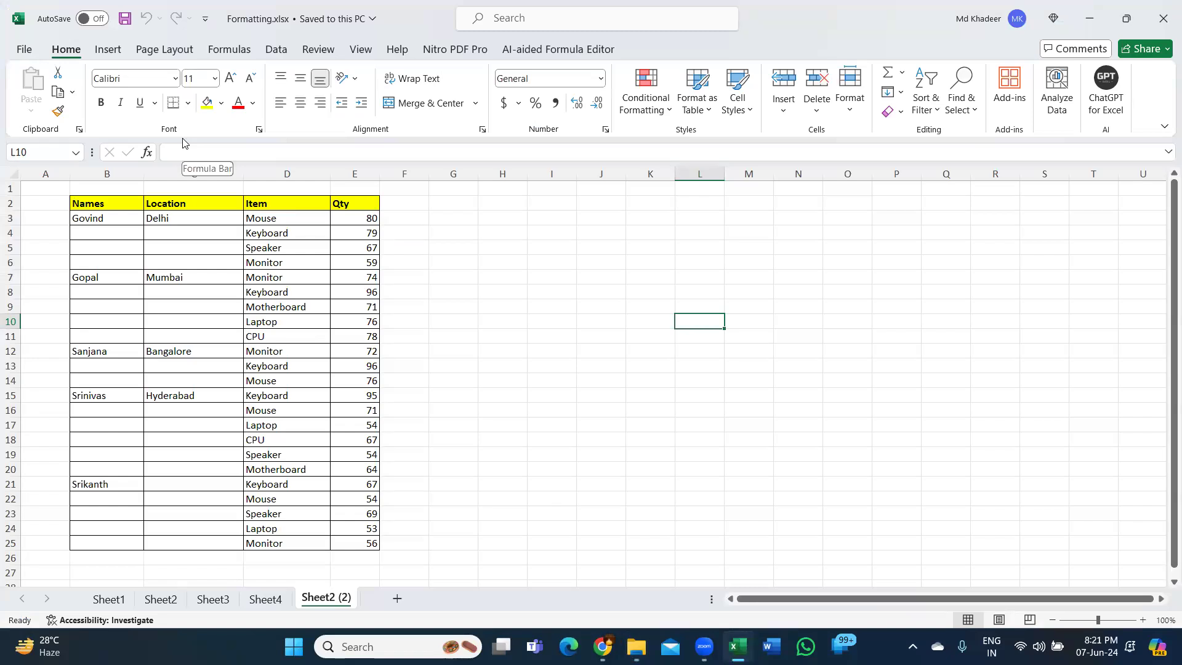
left_click(109, 599)
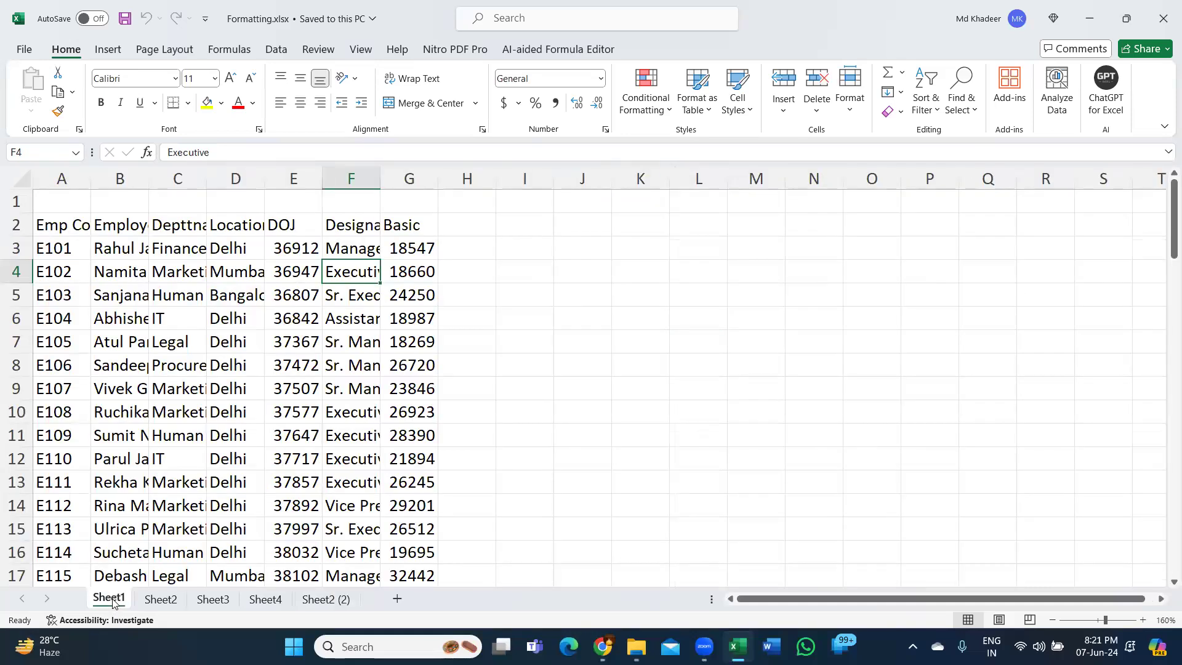
- Examine the employee table on Sheet1 from the Emp Code header down to its last row and back
left_click(66, 225)
left_click_drag(68, 225, 481, 370)
left_click(81, 222)
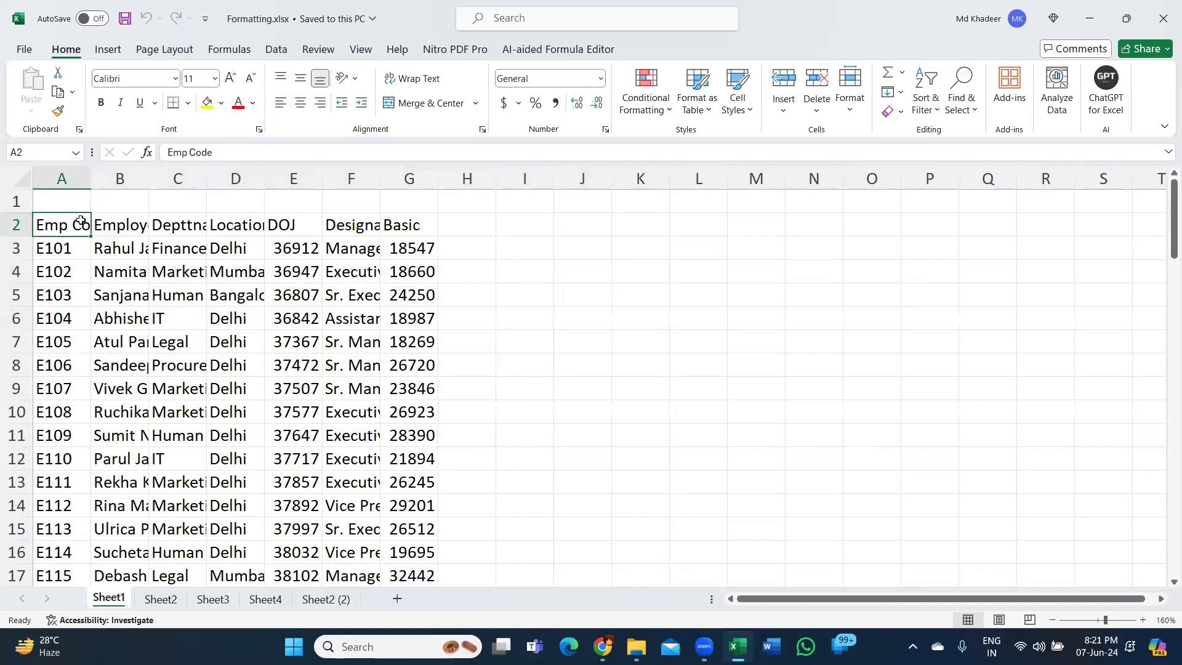
key("ctrl+Down")
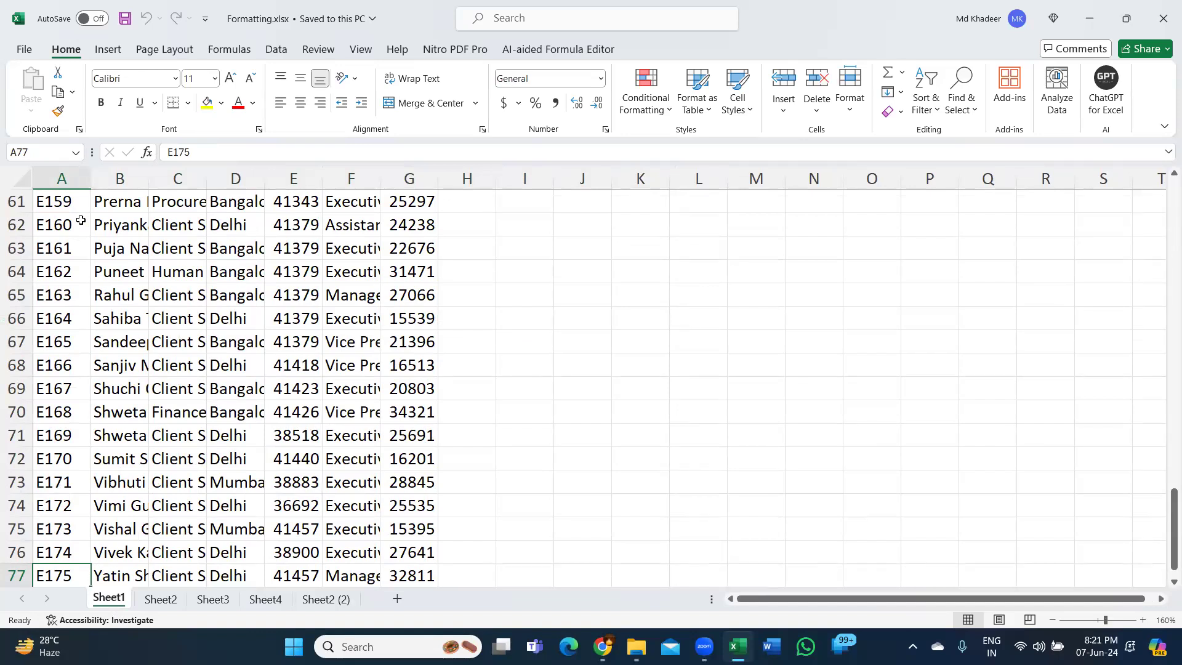
key("ctrl+Up")
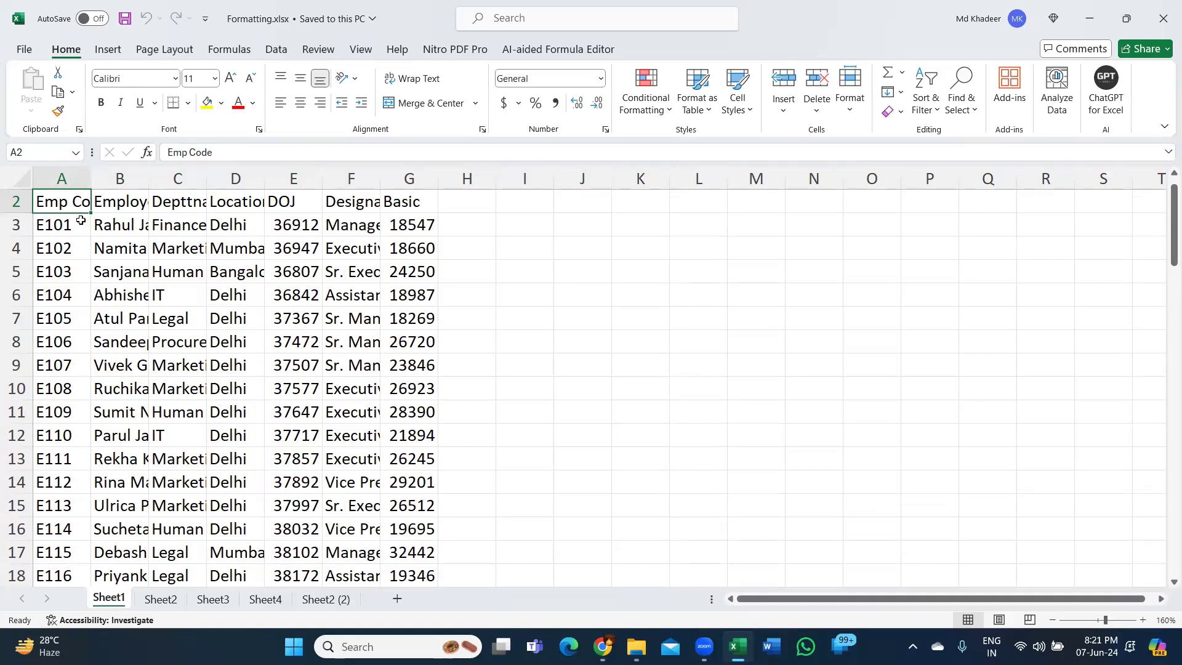
- Preview the Quick Analysis formatting options for the employee data in A2:G6, and dismiss them
left_click_drag(74, 204, 431, 298)
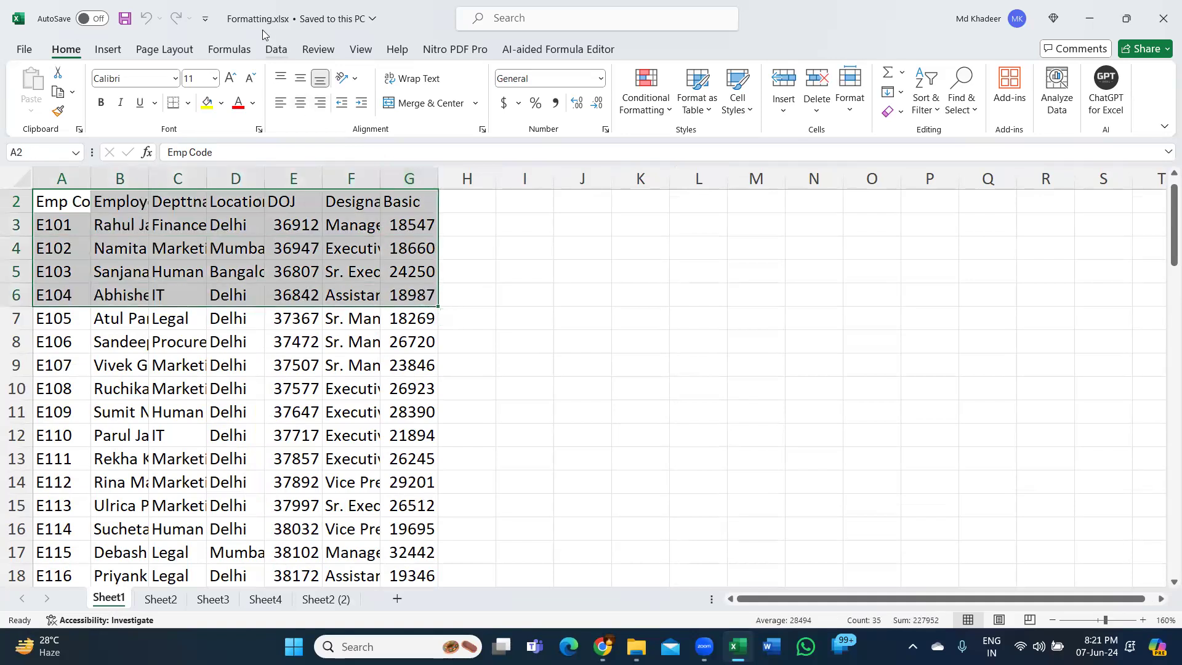
key("ctrl+q")
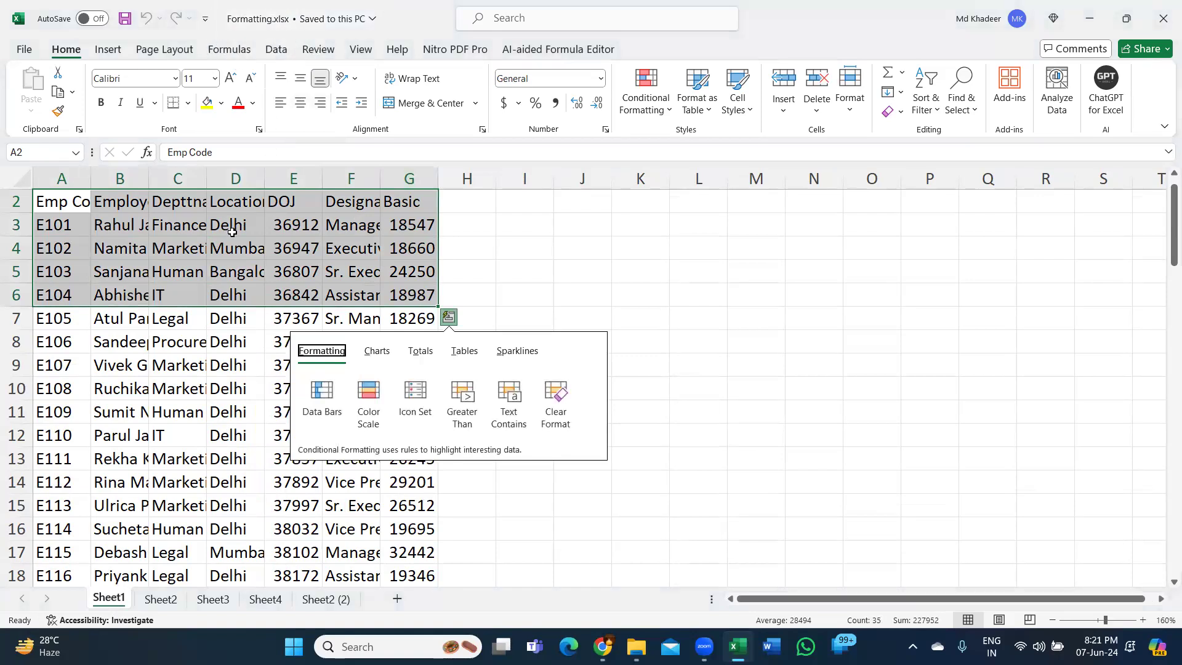
left_click(231, 232)
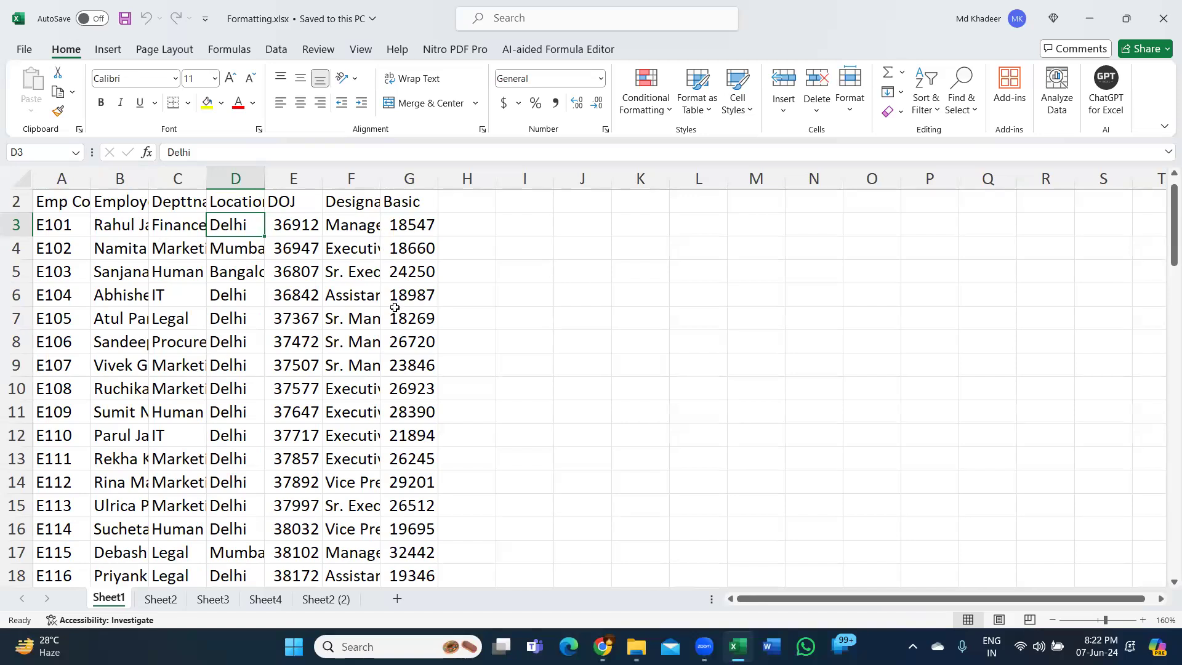
left_click(99, 226)
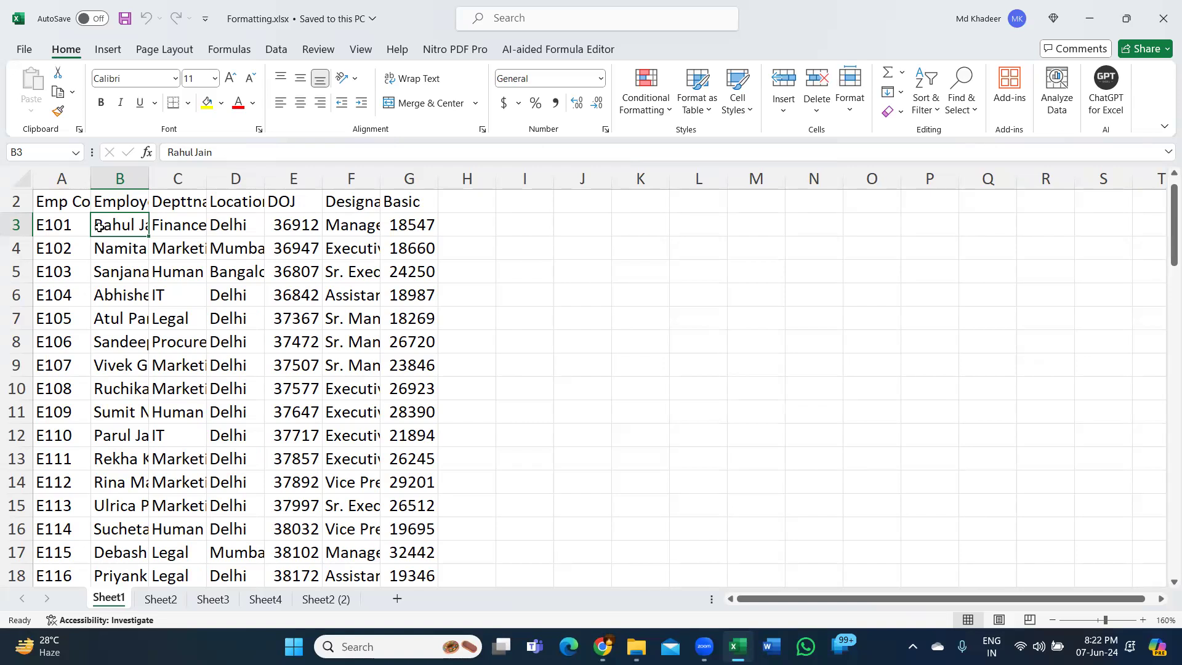
left_click(200, 236)
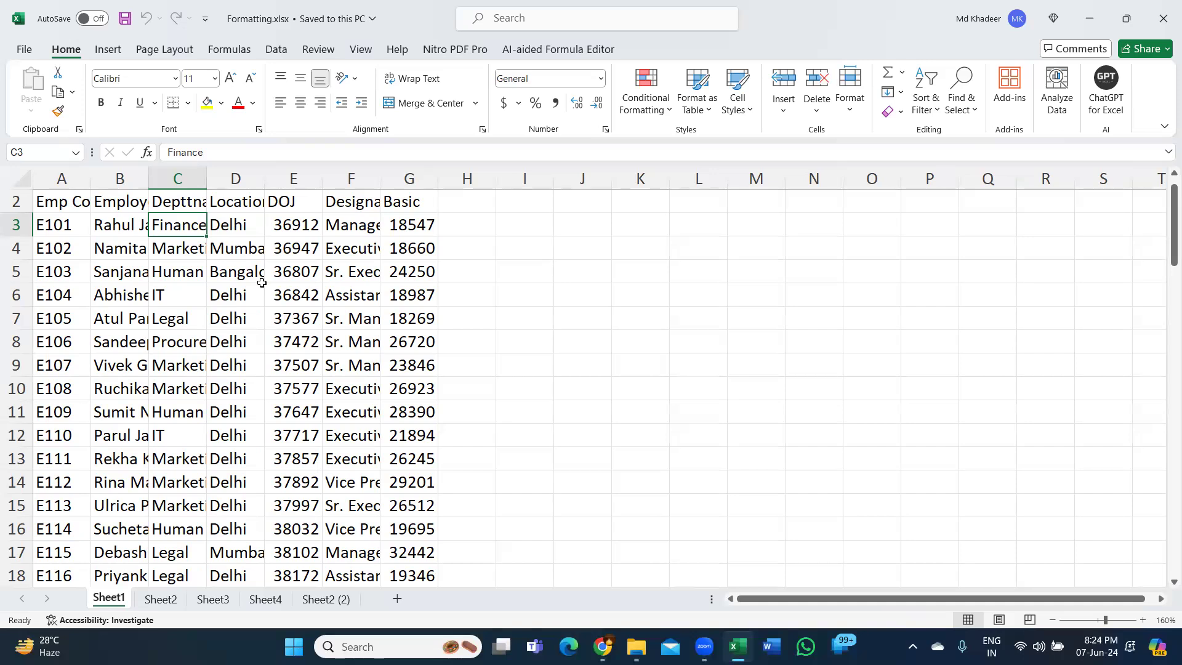
left_click(280, 270)
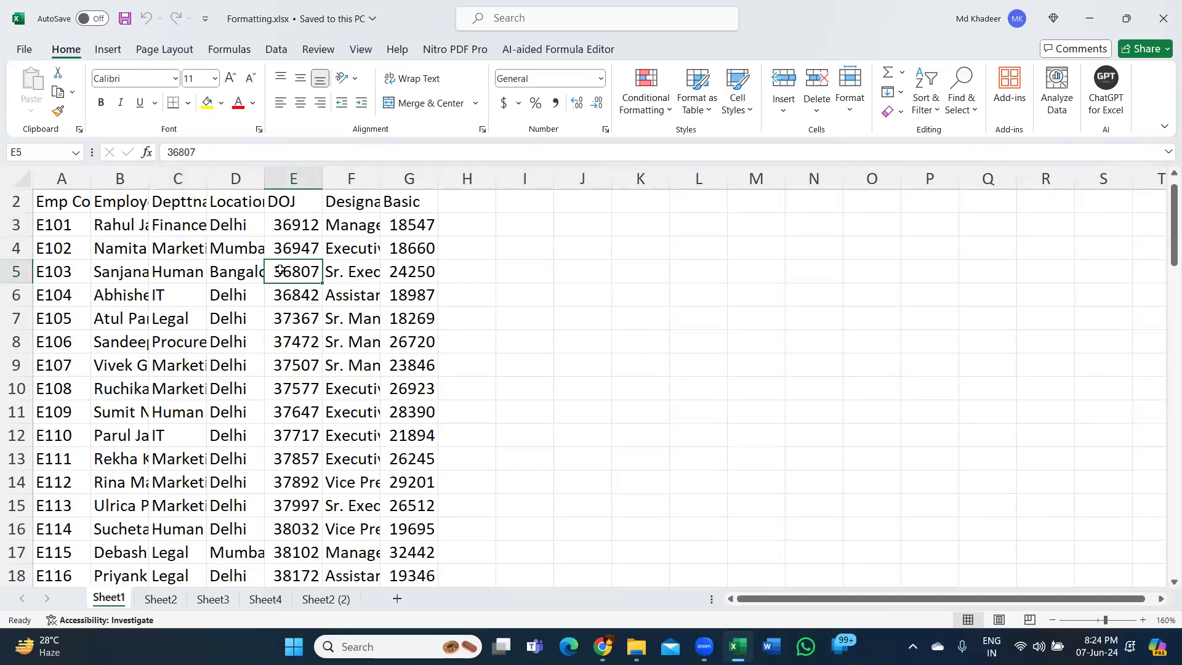
left_click(230, 224)
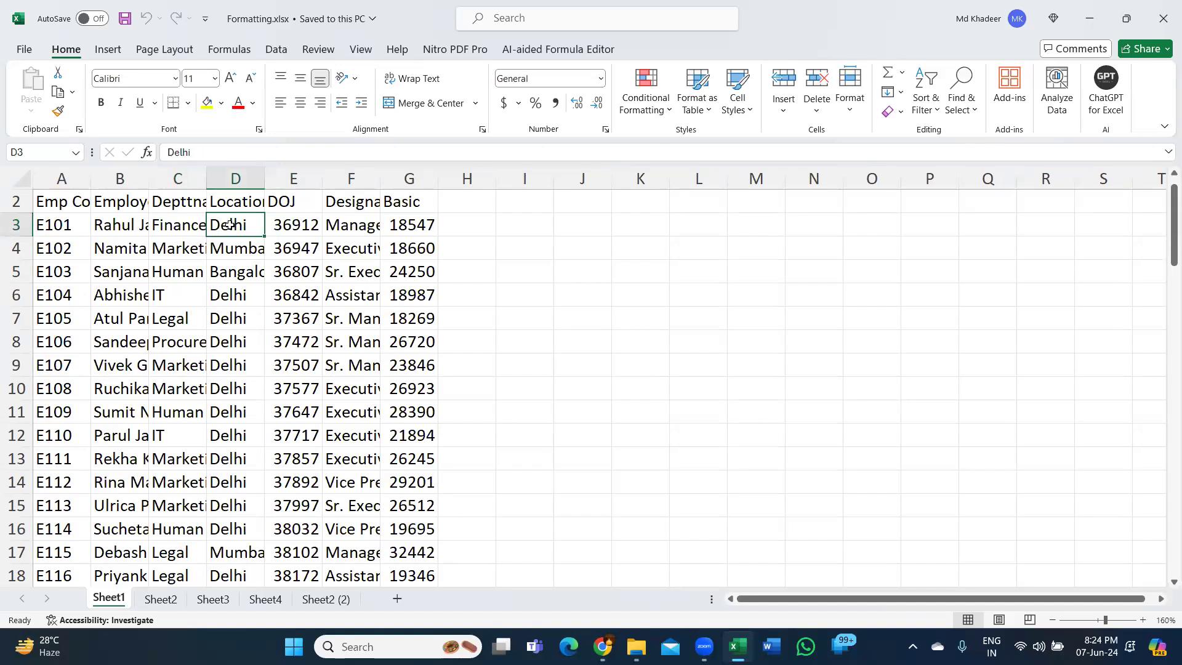
- Widen column B to show more of the text in the Employee Name column
left_click_drag(134, 195, 122, 382)
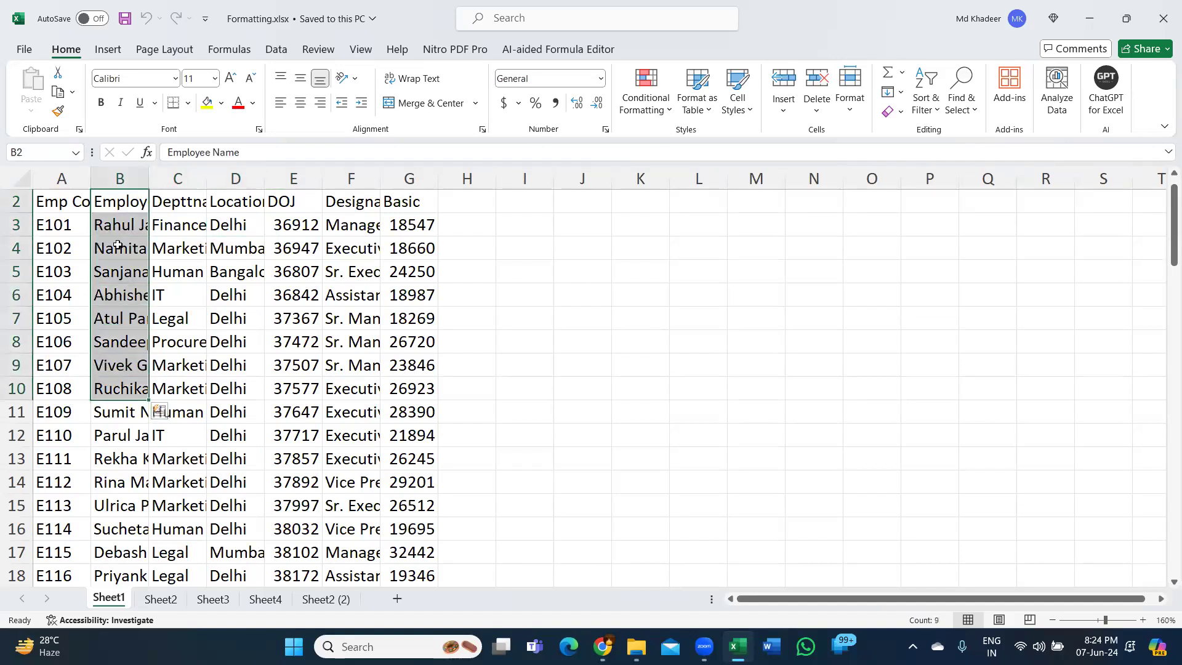
left_click_drag(118, 225, 118, 293)
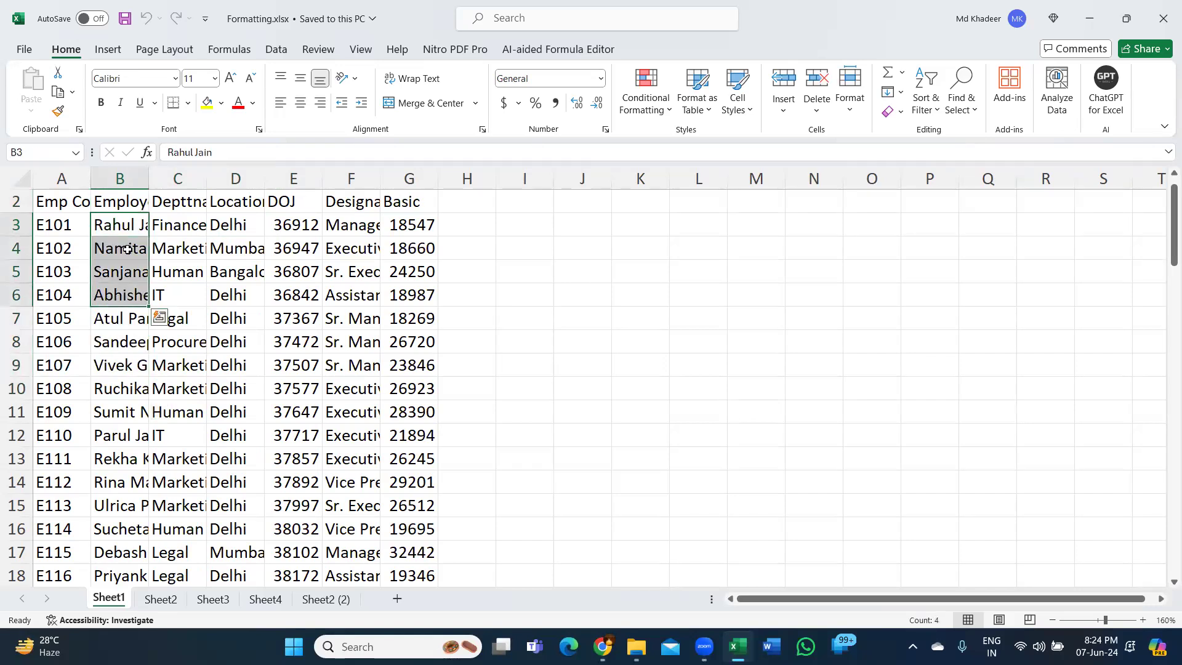
left_click_drag(149, 185, 182, 187)
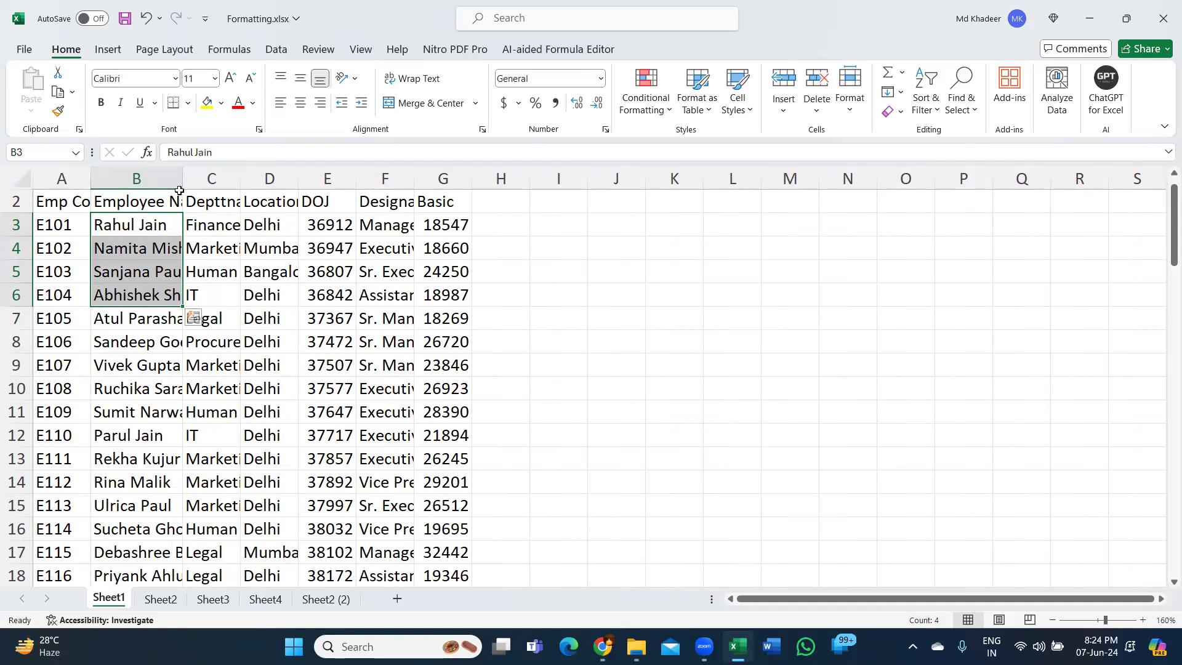
- AutoFit columns B and C one at a time, and undo both width changes
double_click(183, 177)
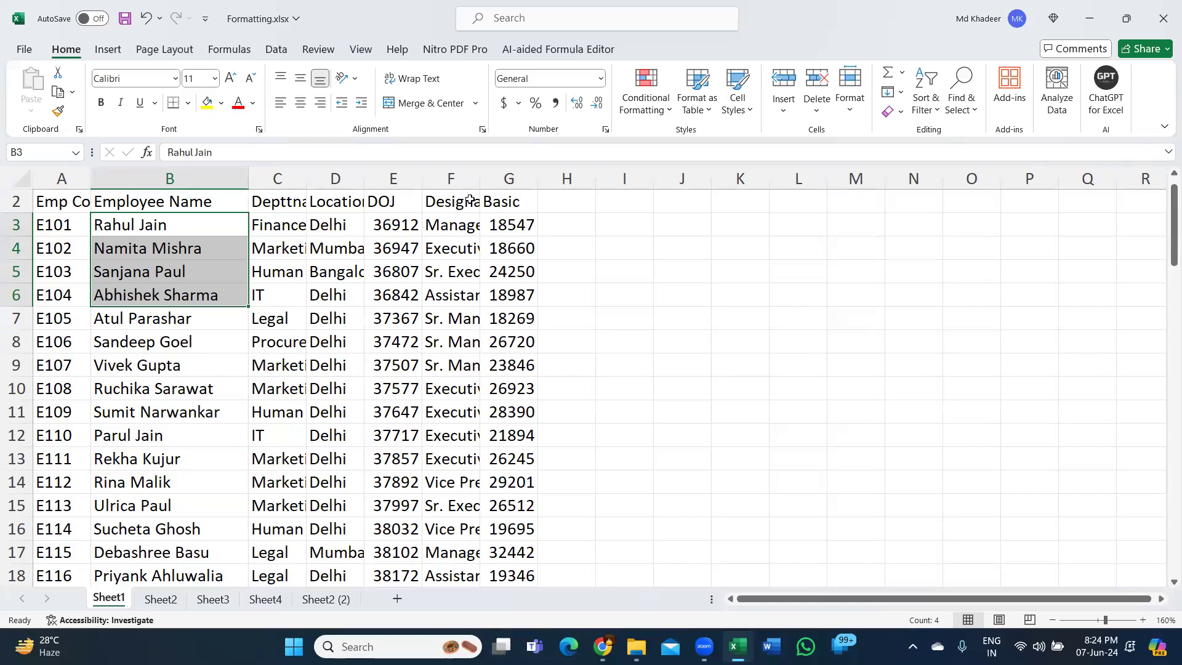
double_click(310, 184)
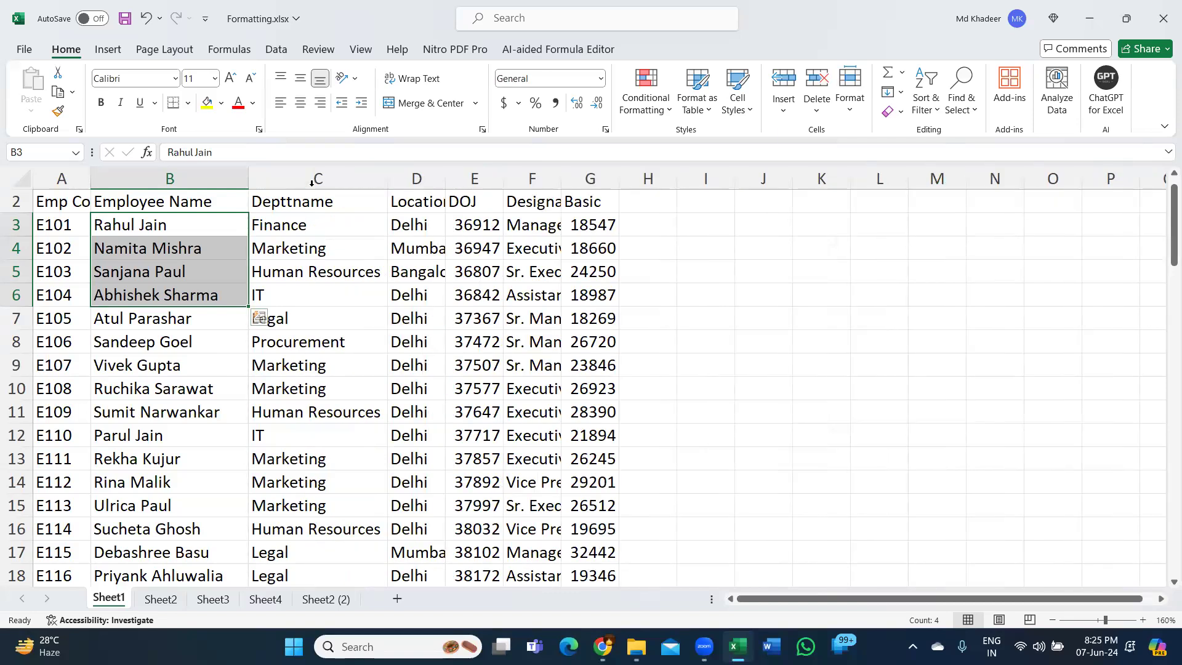
key("ctrl+z")
key("ctrl+z")
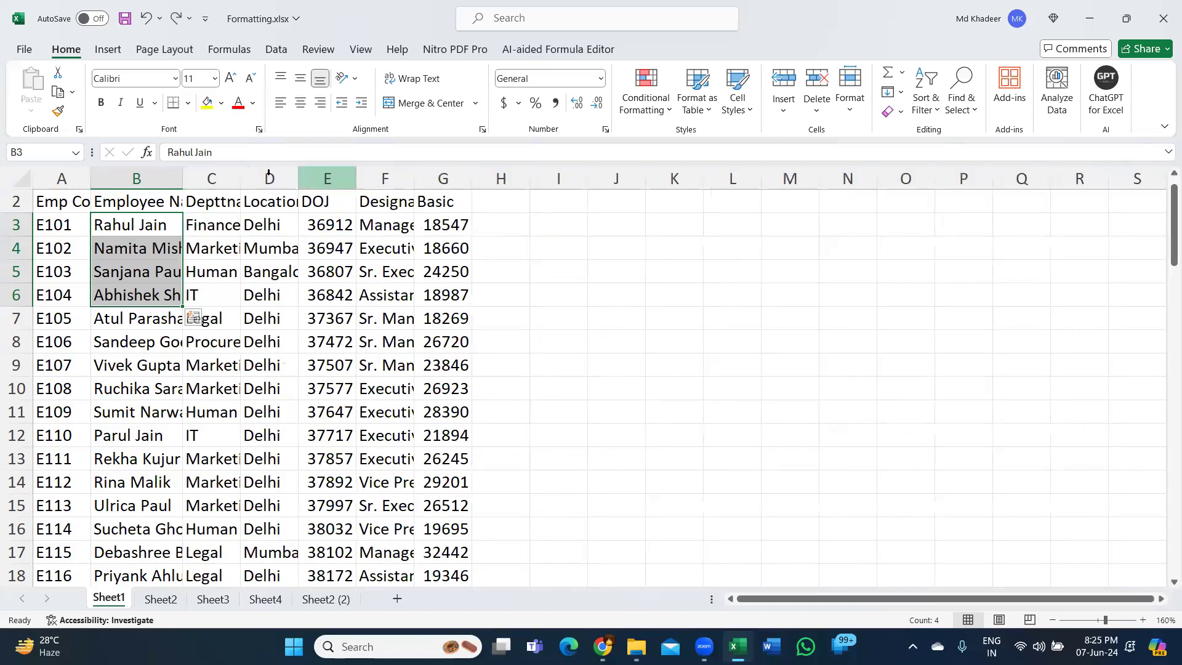
- Select the entire Sheet1 and AutoFit all column widths to their contents at once
scroll(62, 234, "up", 1)
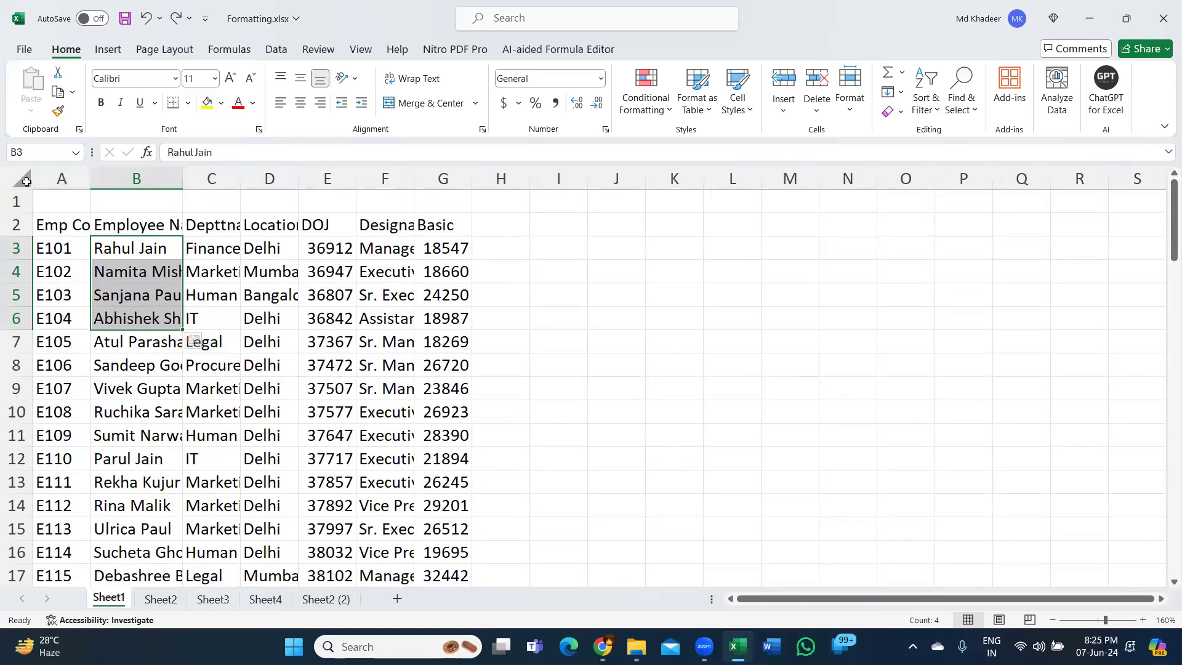
key("ctrl+q")
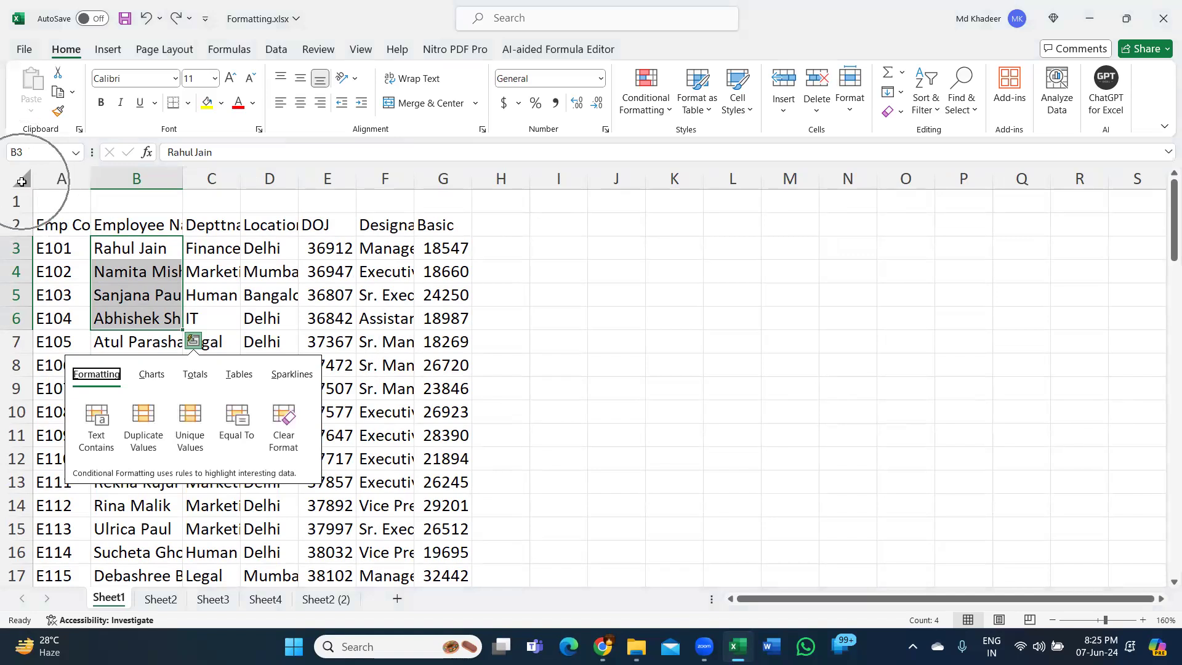
left_click(22, 182)
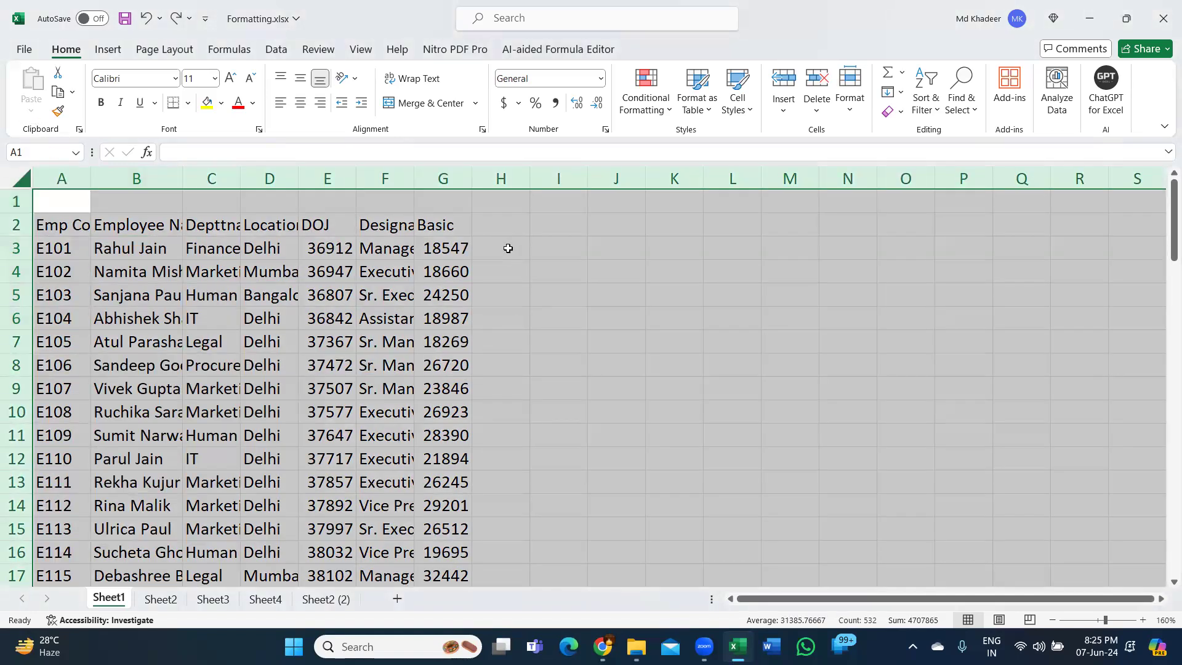
double_click(359, 177)
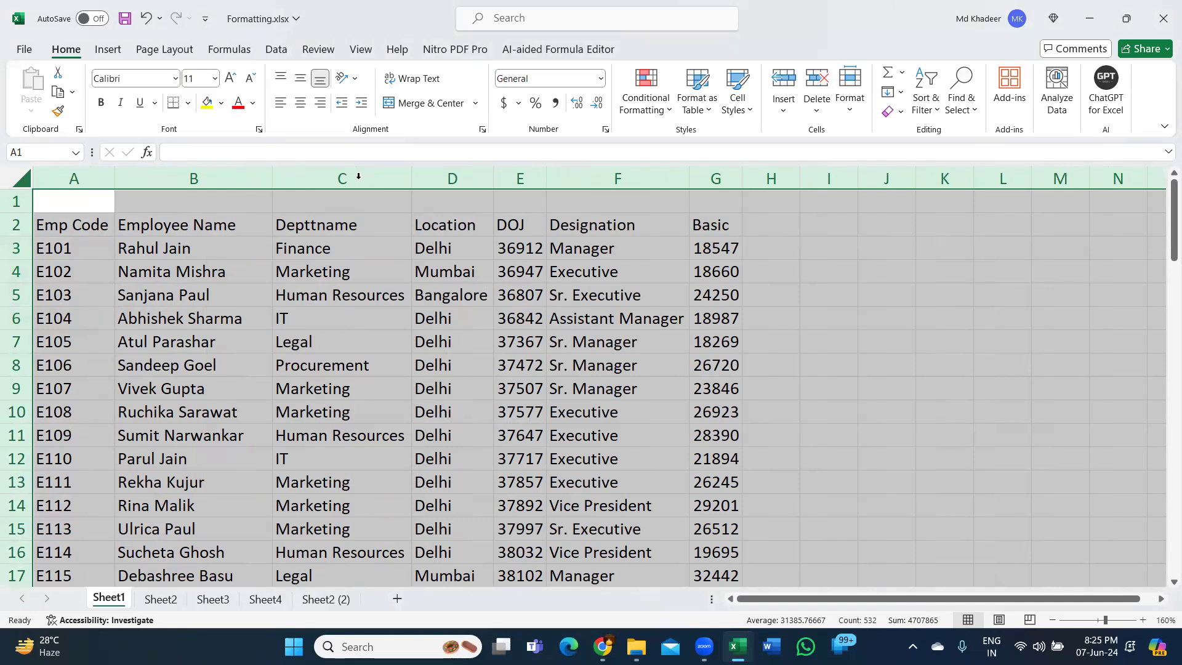
- Select the whole employee table starting from cell D5, and the entire sheet starting from the empty cell J4
left_click(471, 296)
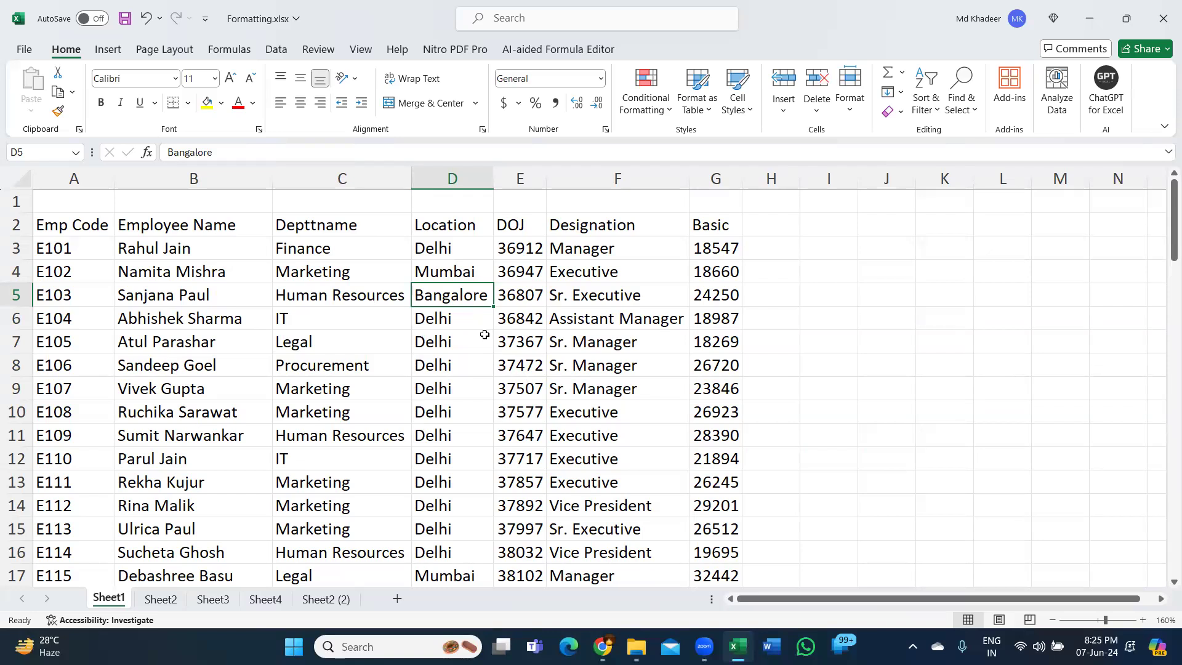
key("ctrl+a")
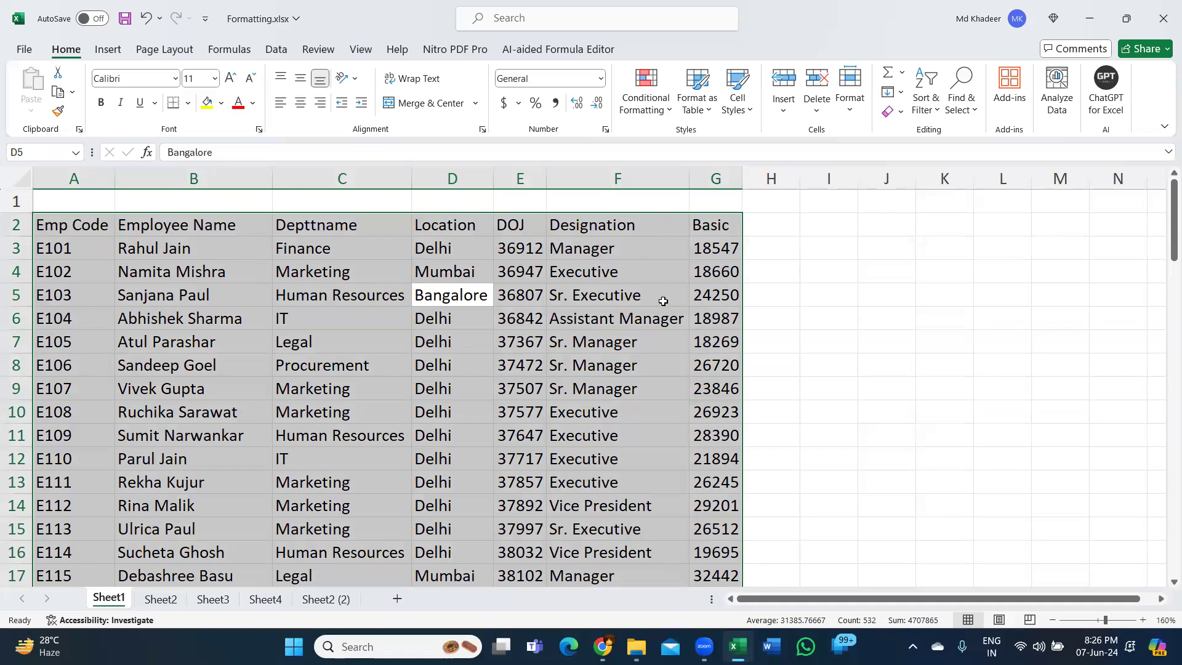
mouse_move(620, 350)
left_mouse_down()
mouse_move(616, 412)
mouse_move(622, 346)
left_mouse_up()
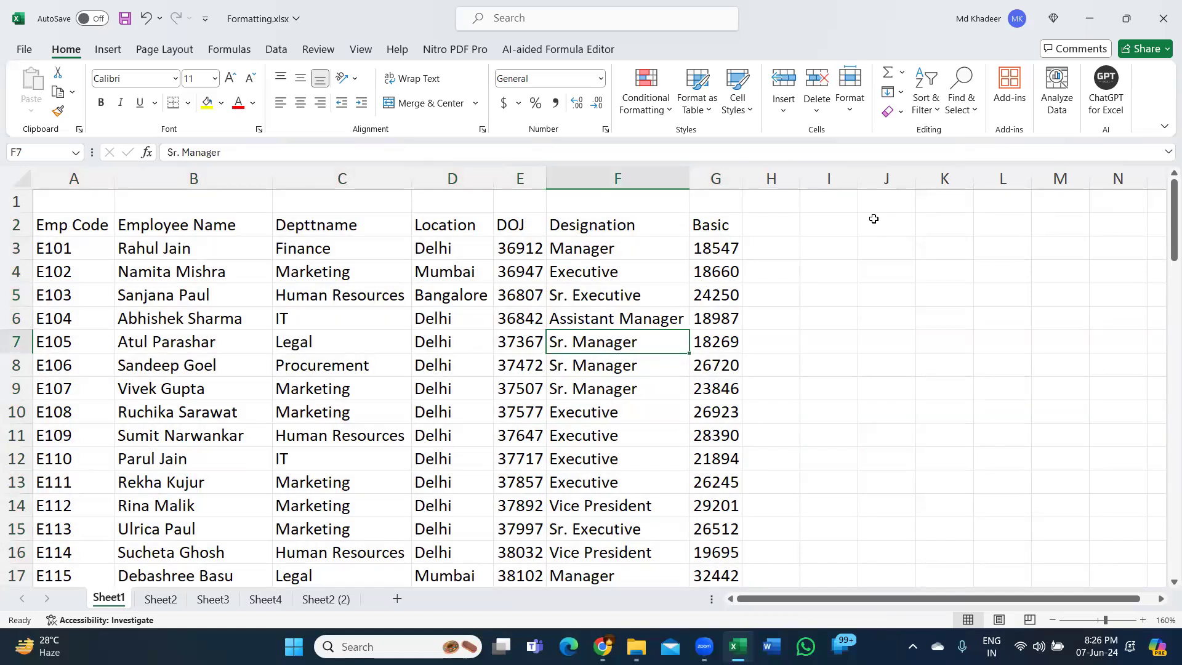
left_click(895, 272)
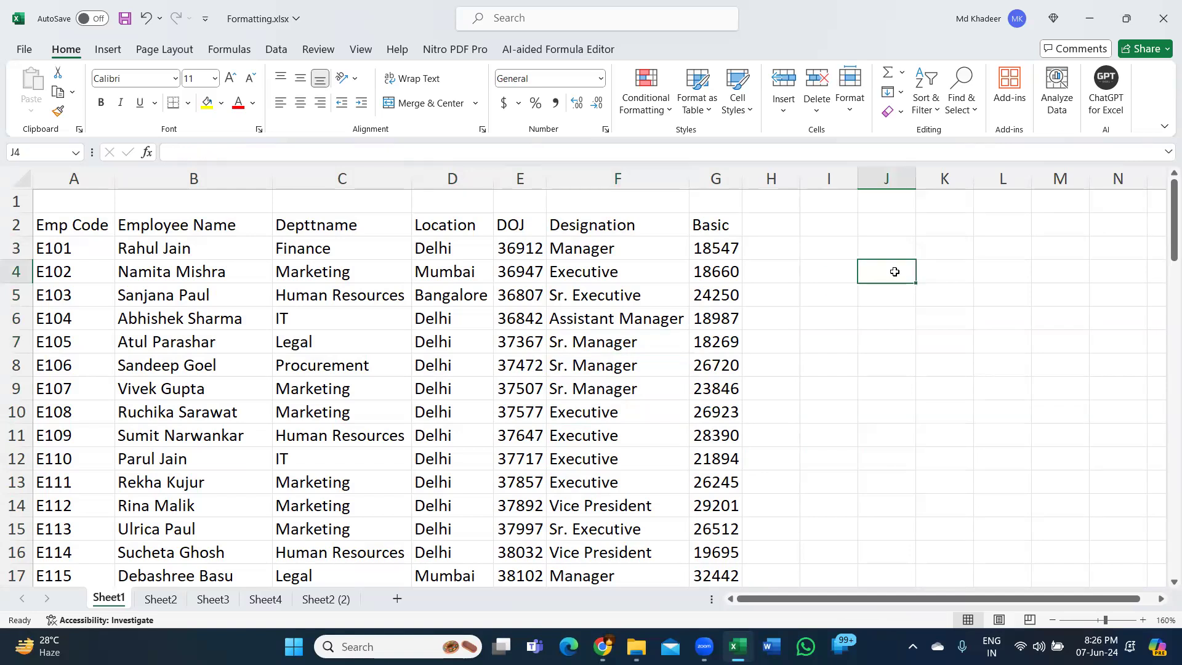
key("ctrl+a")
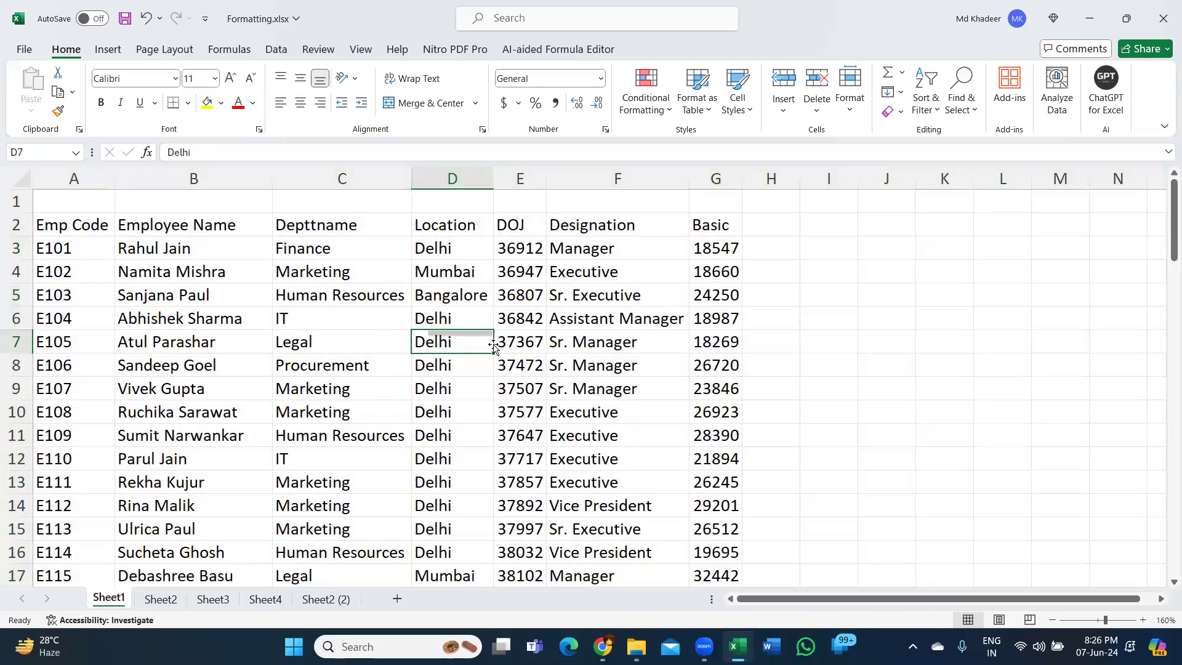
- Repeat selecting the whole employee table from inside cells, twice from D7 and once from C8
left_click(492, 344)
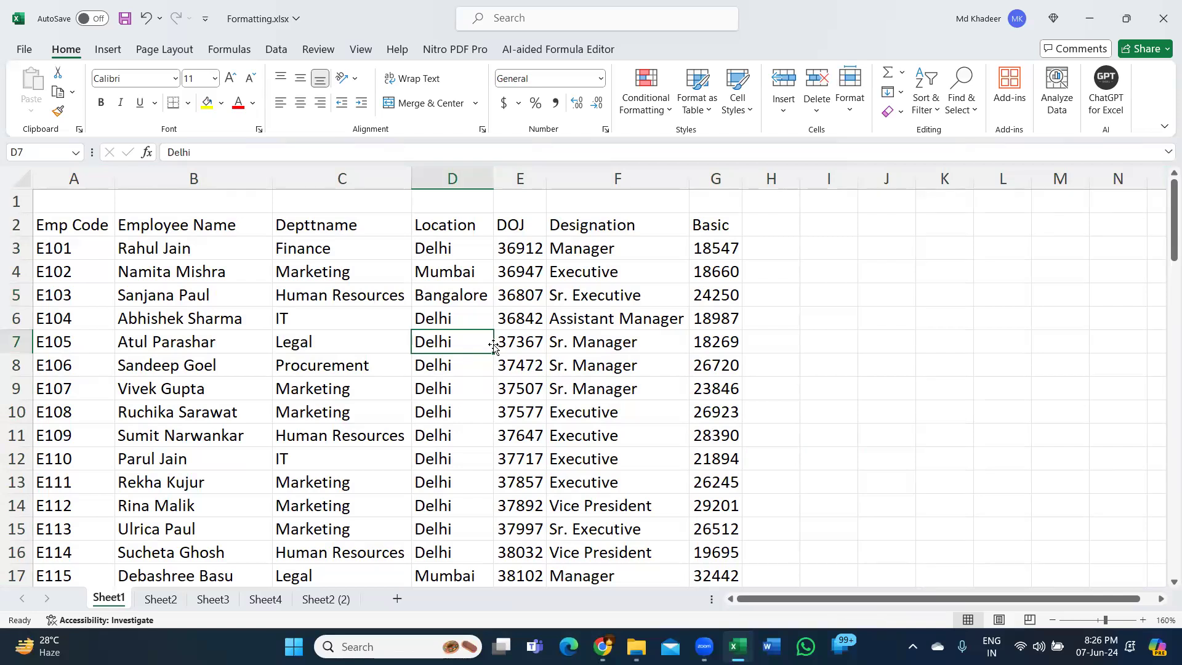
key("ctrl+a")
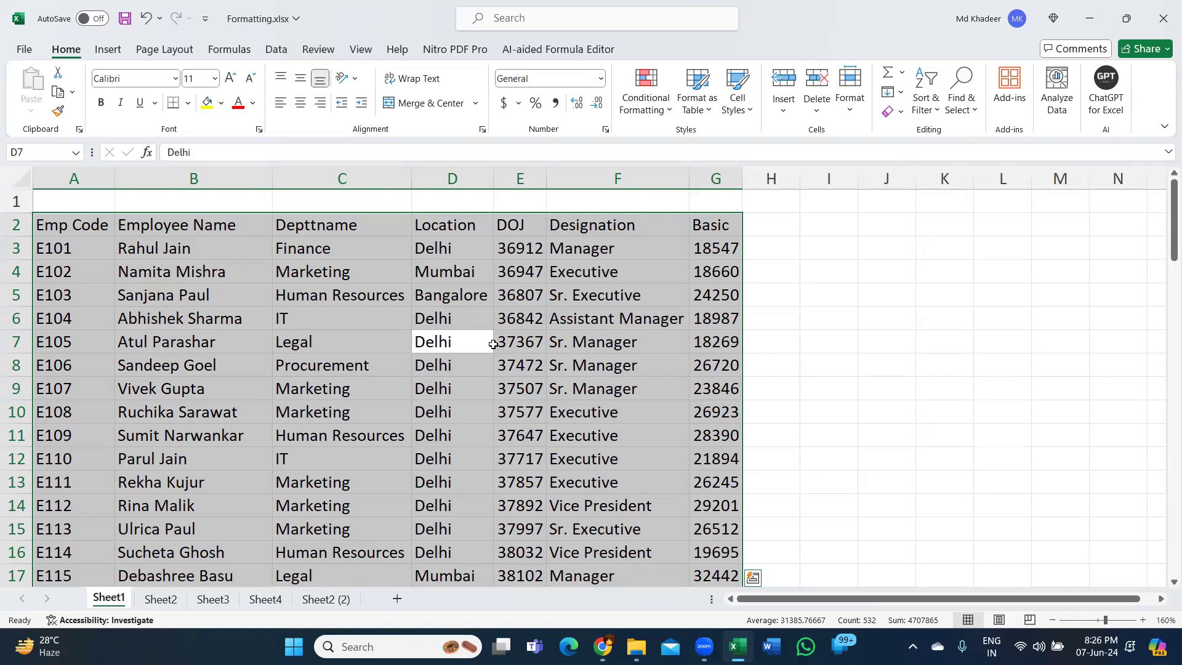
left_click(471, 344)
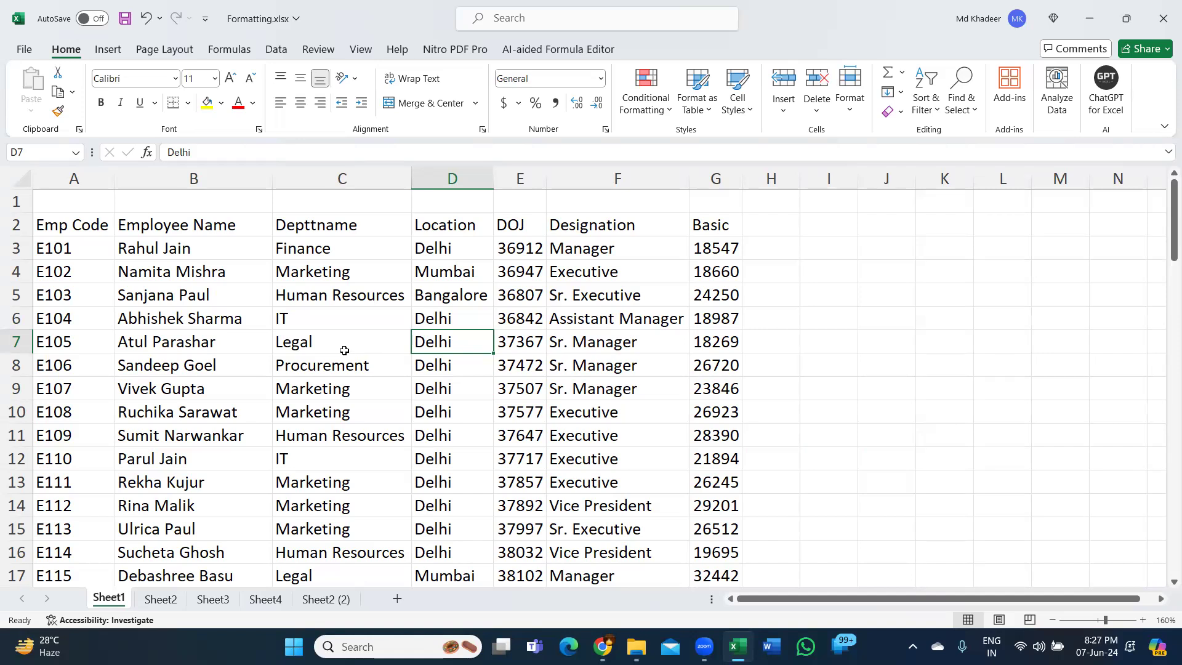
key("ctrl+a")
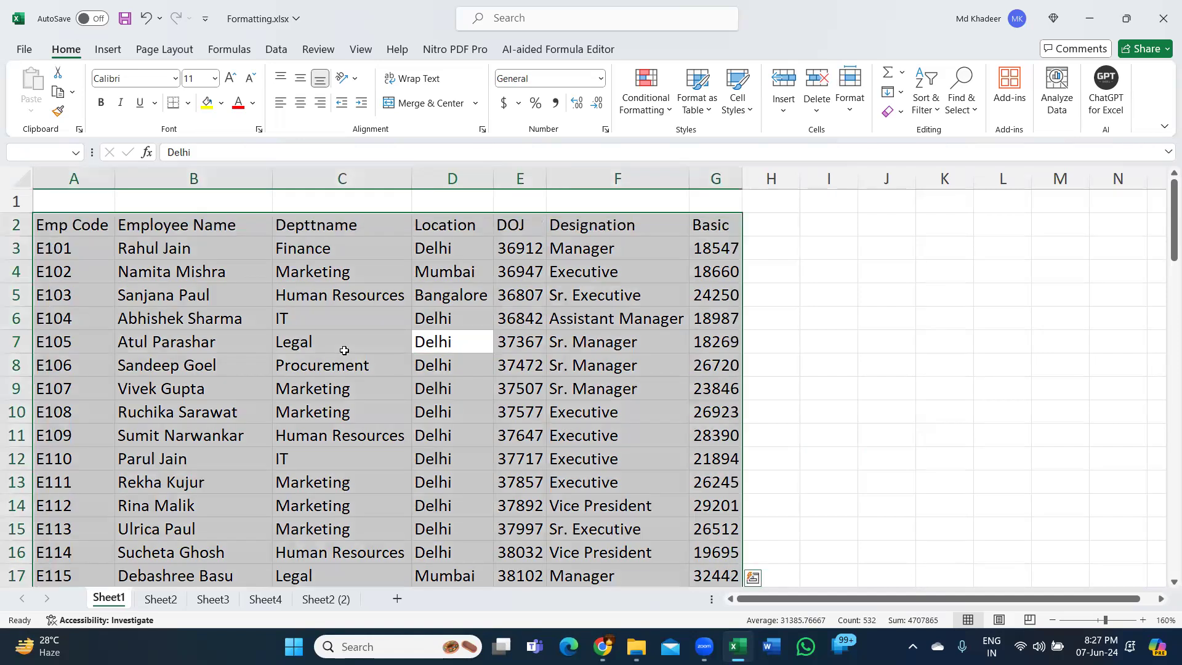
left_click(284, 367)
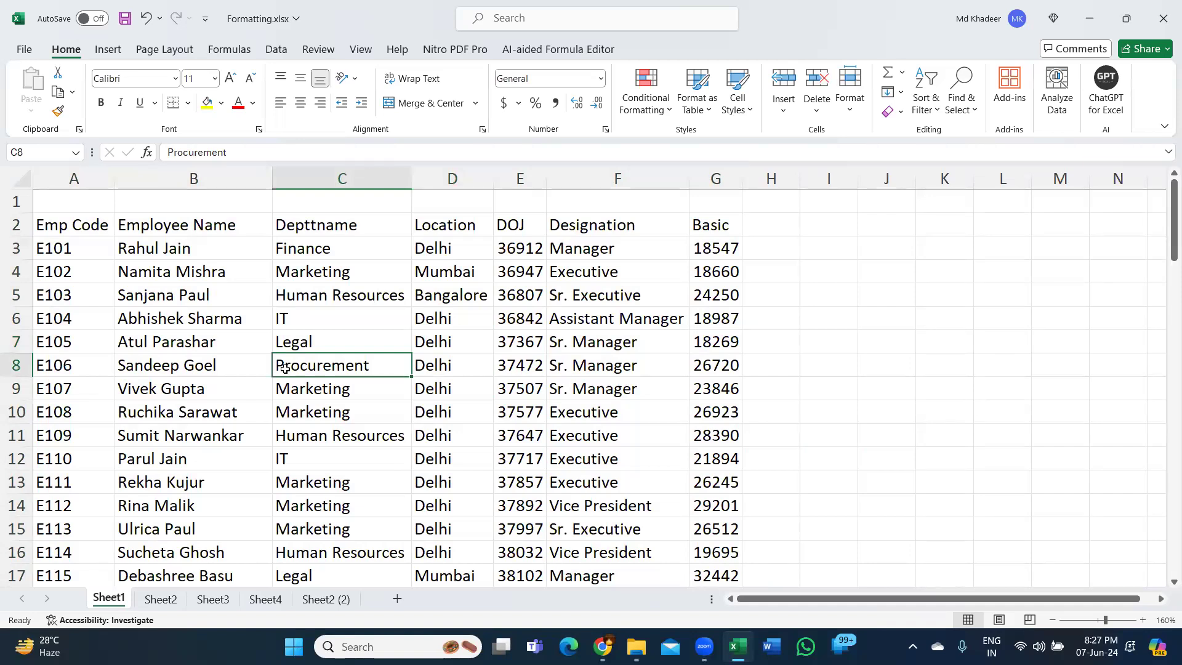
key("ctrl+a")
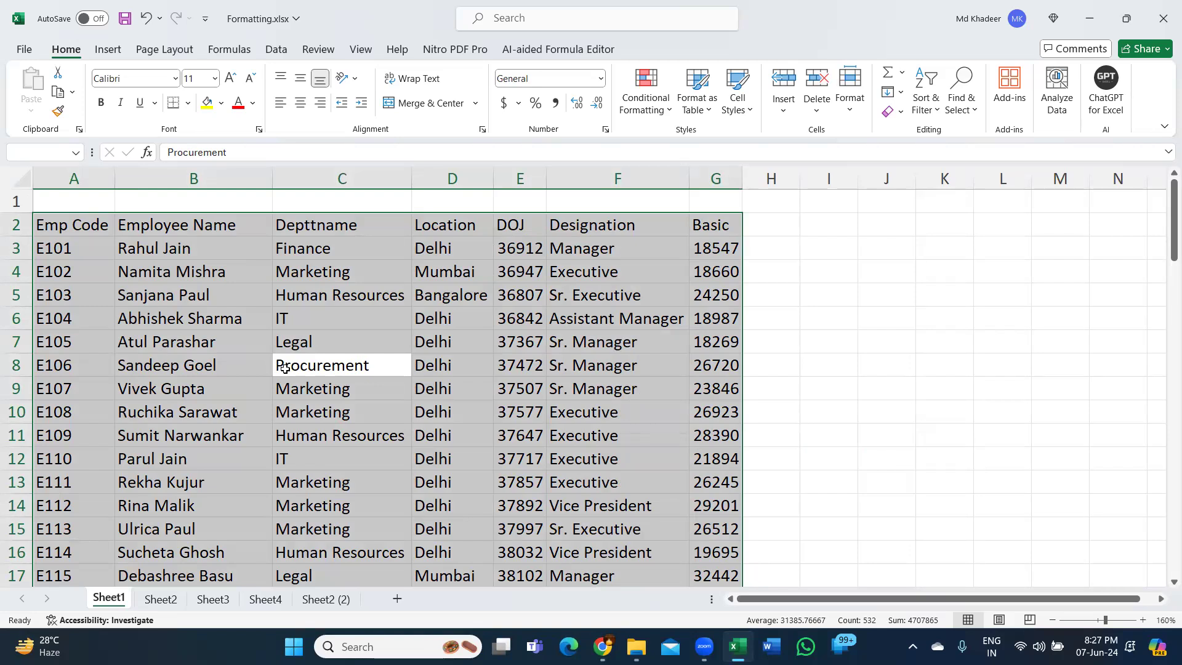
- Select the employee table from the Emp Code header across to Basic and down to the last row, and return to A2
left_click(73, 221)
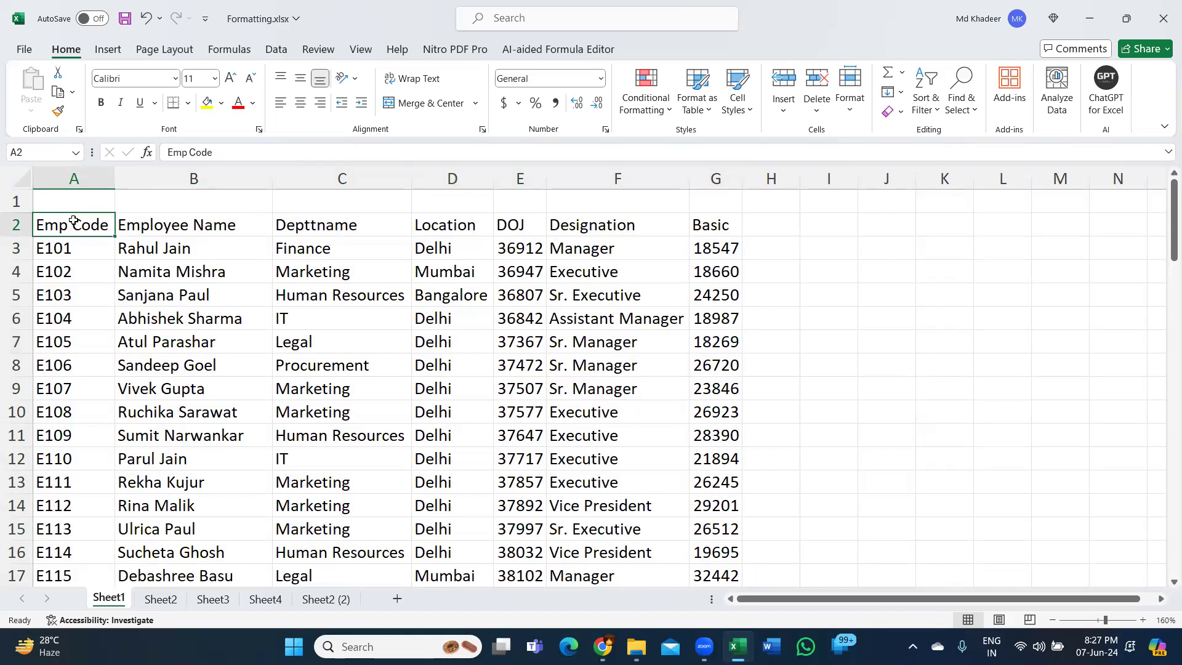
key("ctrl+shift+Right")
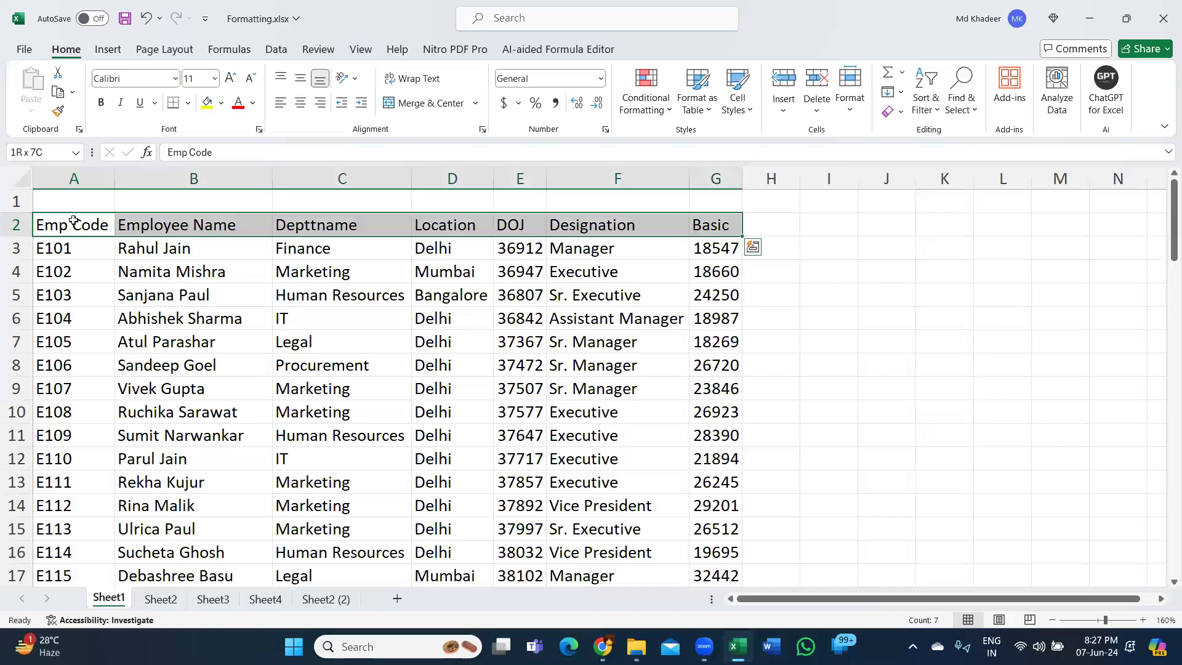
key("ctrl+shift+Down")
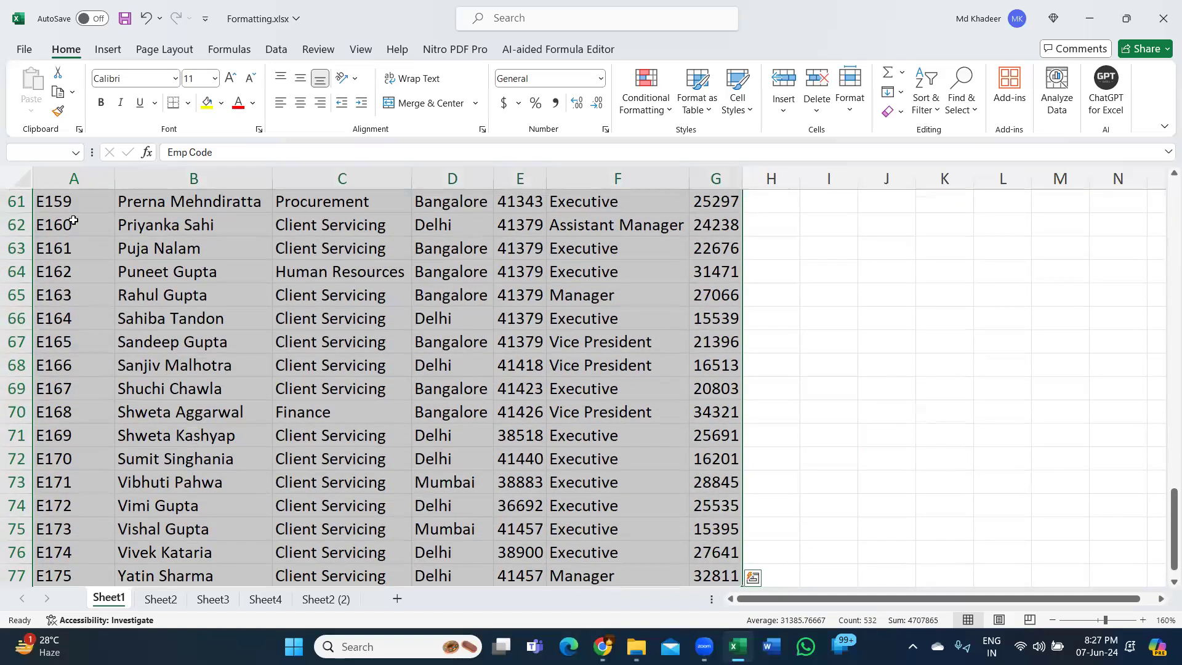
key("ctrl+Home")
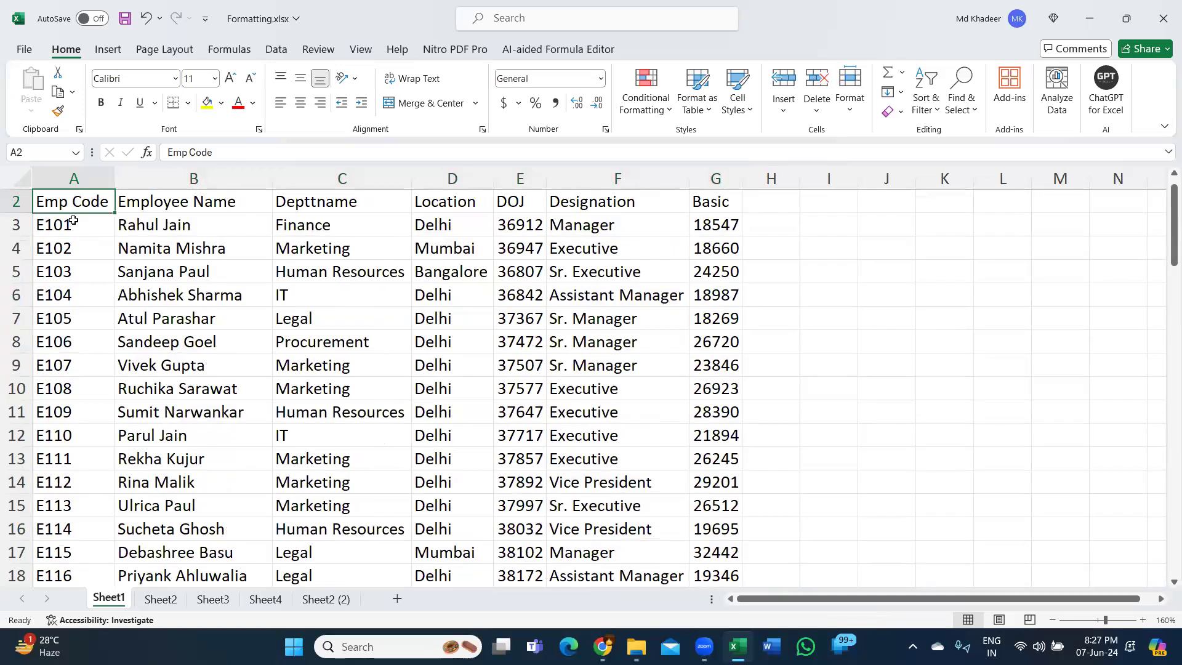
- Extend the selection from A2 to the last used cell, deselect it, and go back to the Depttname header
key("ctrl+shift+End")
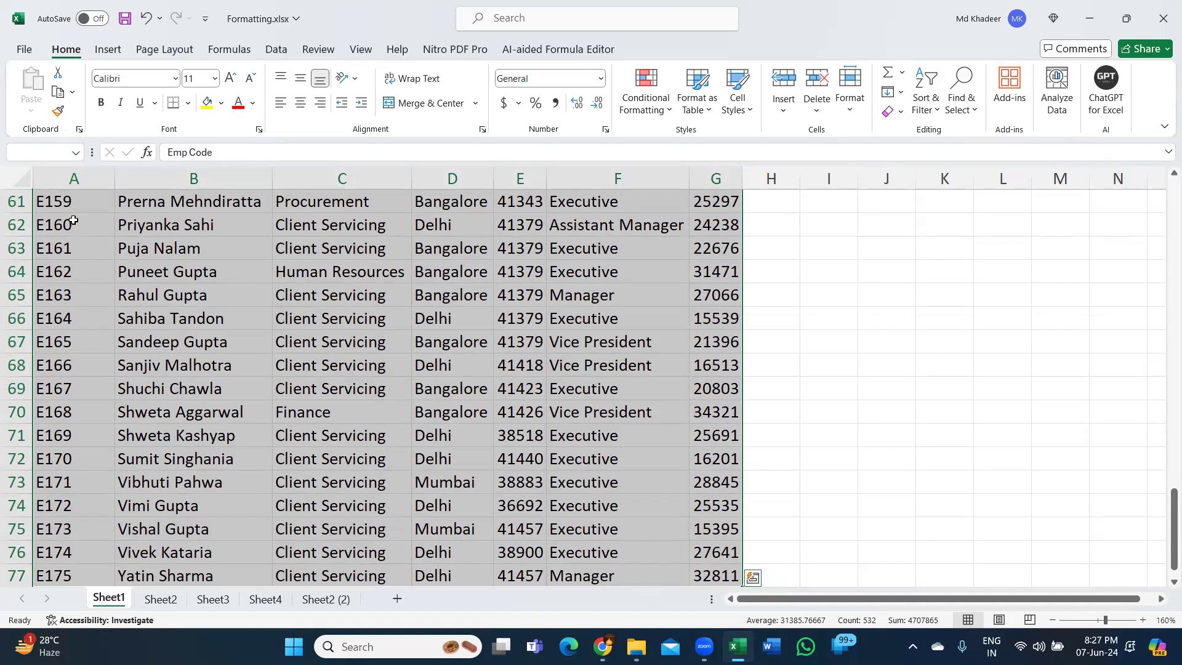
left_click(307, 314)
key("ctrl+Up")
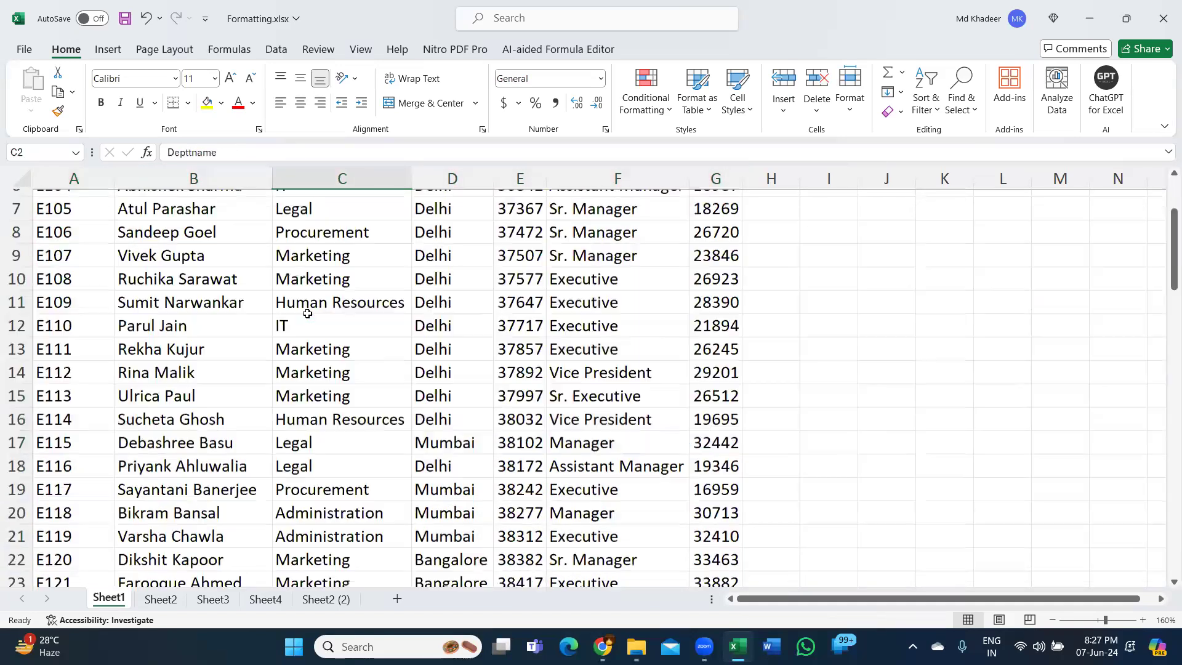
- Select the table's whole data region from B9 and again from F8, deselecting it each time with an empty cell
left_click(228, 368)
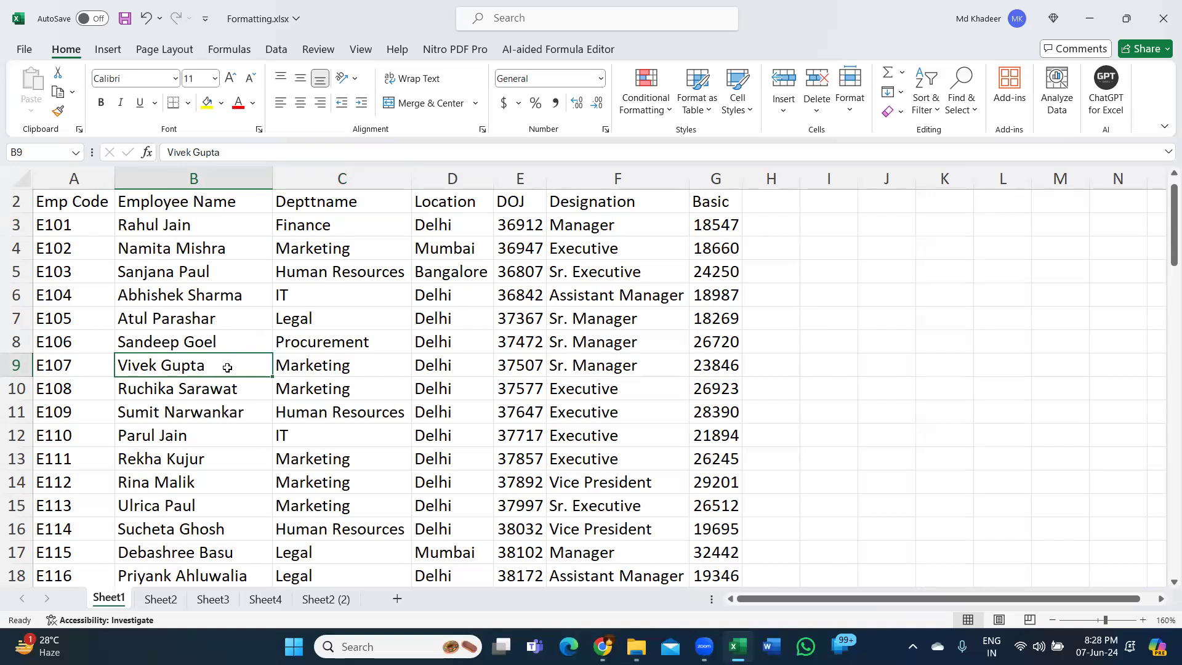
key("ctrl+a")
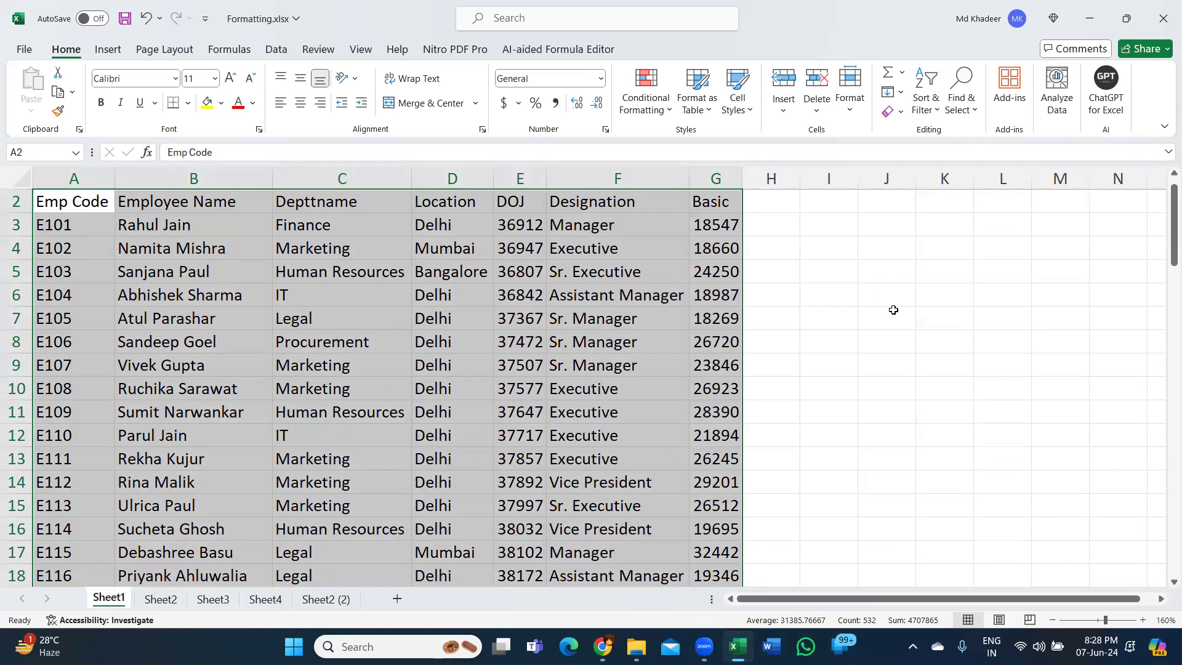
scroll(900, 289, "up", 1)
left_click(940, 276)
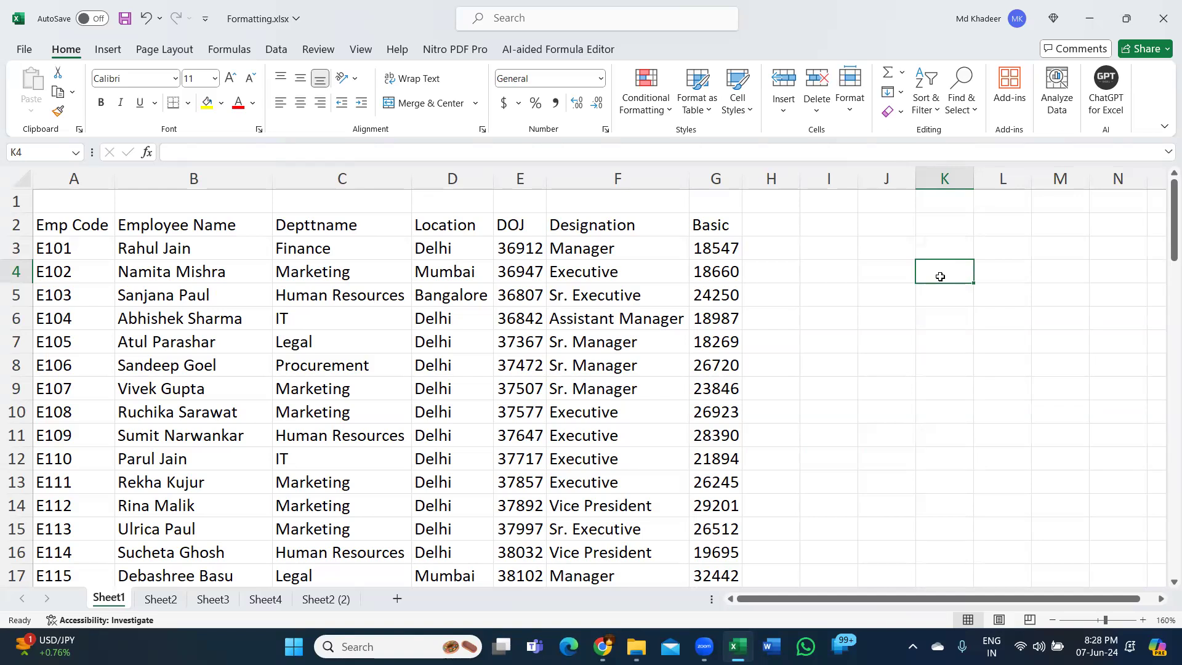
left_click(554, 373)
key("ctrl+a")
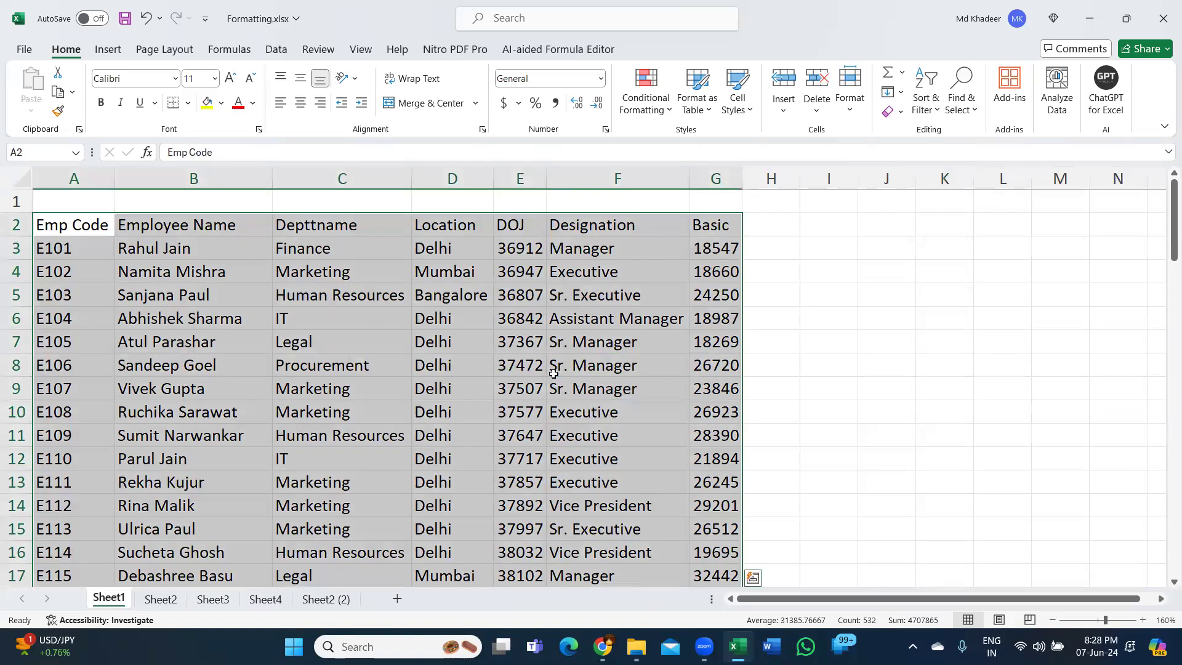
left_click(915, 301)
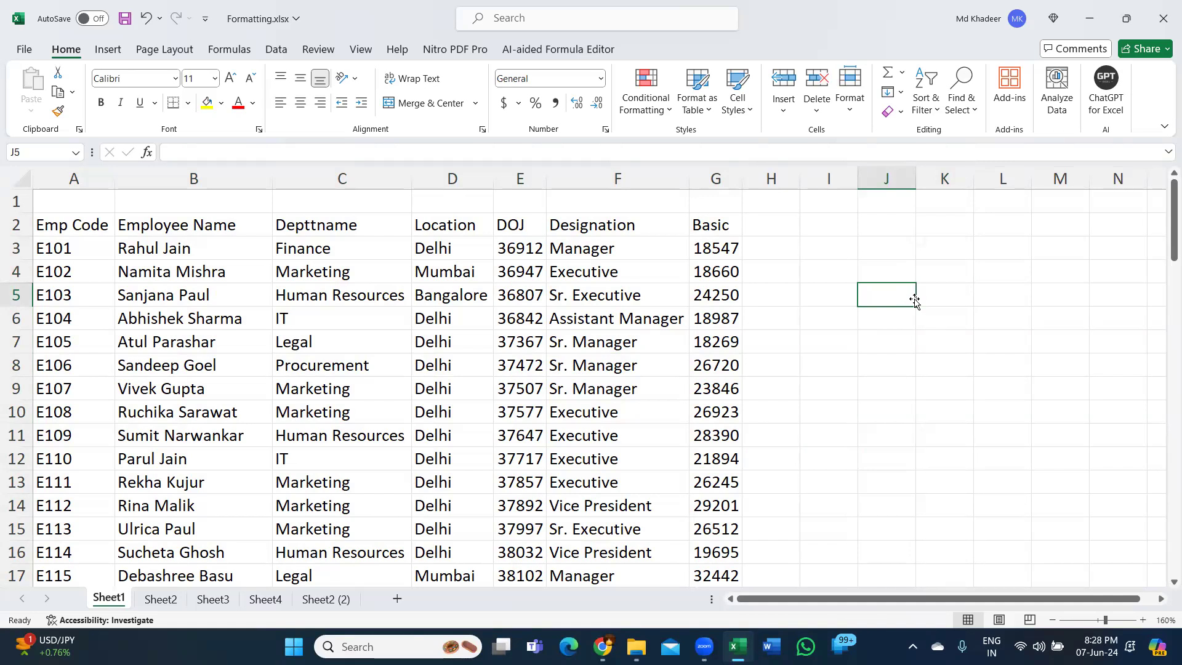
- Select the whole employee table from cell F10 and apply All Borders to it
left_click(584, 409)
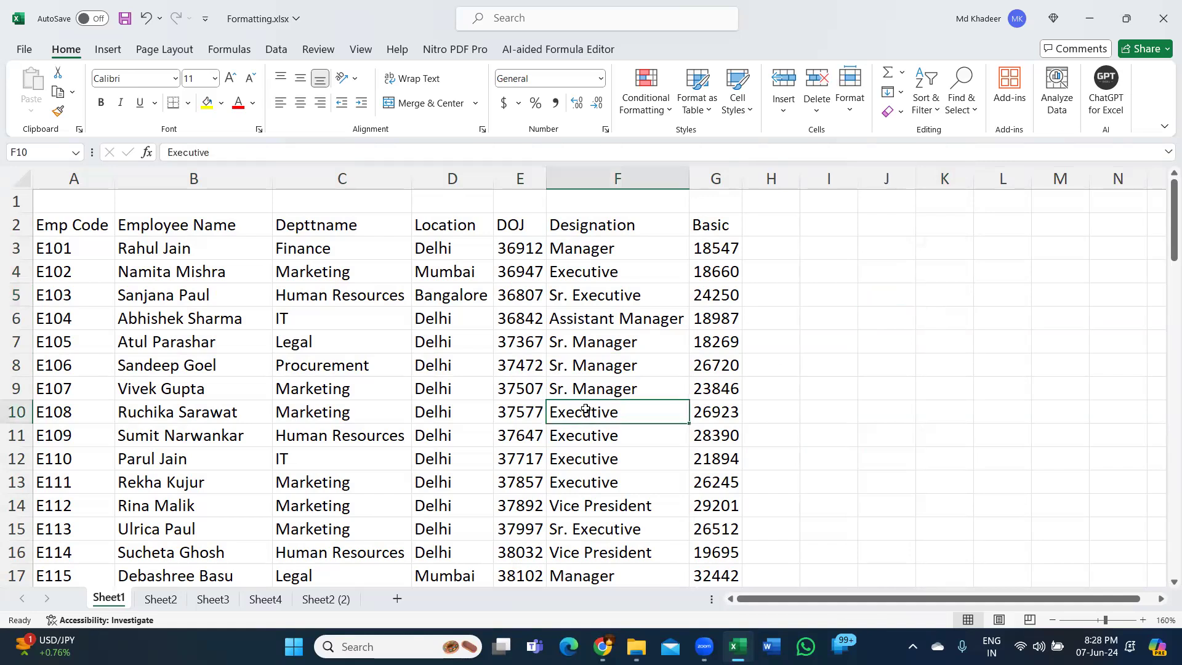
key("ctrl+a")
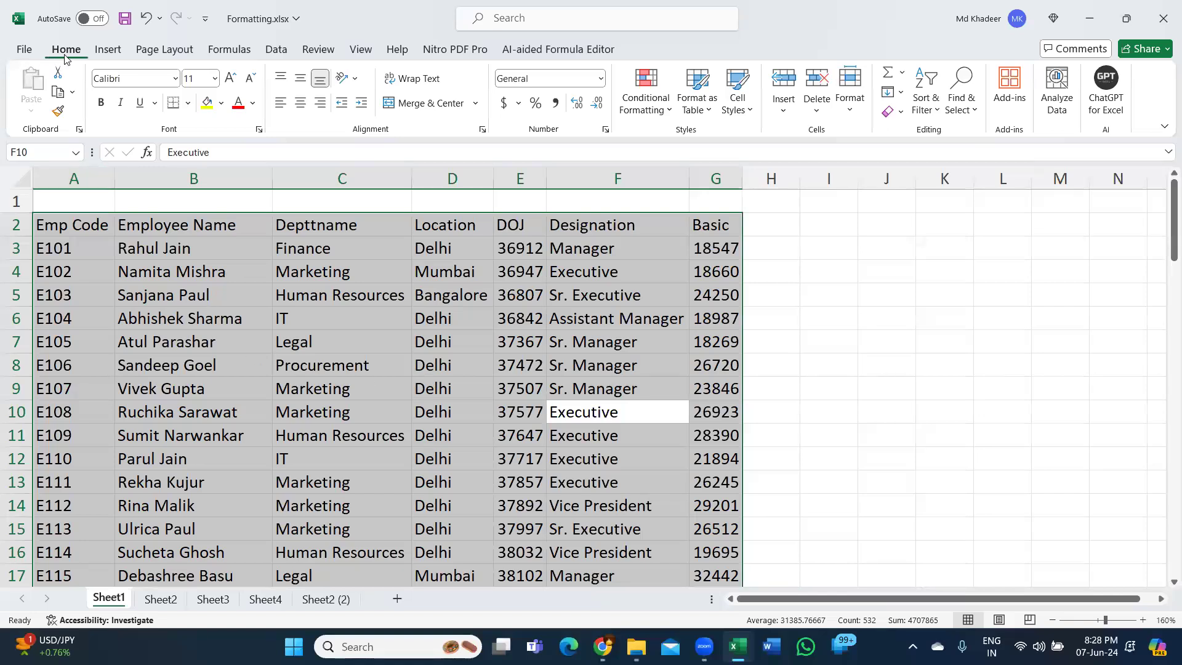
left_click(188, 104)
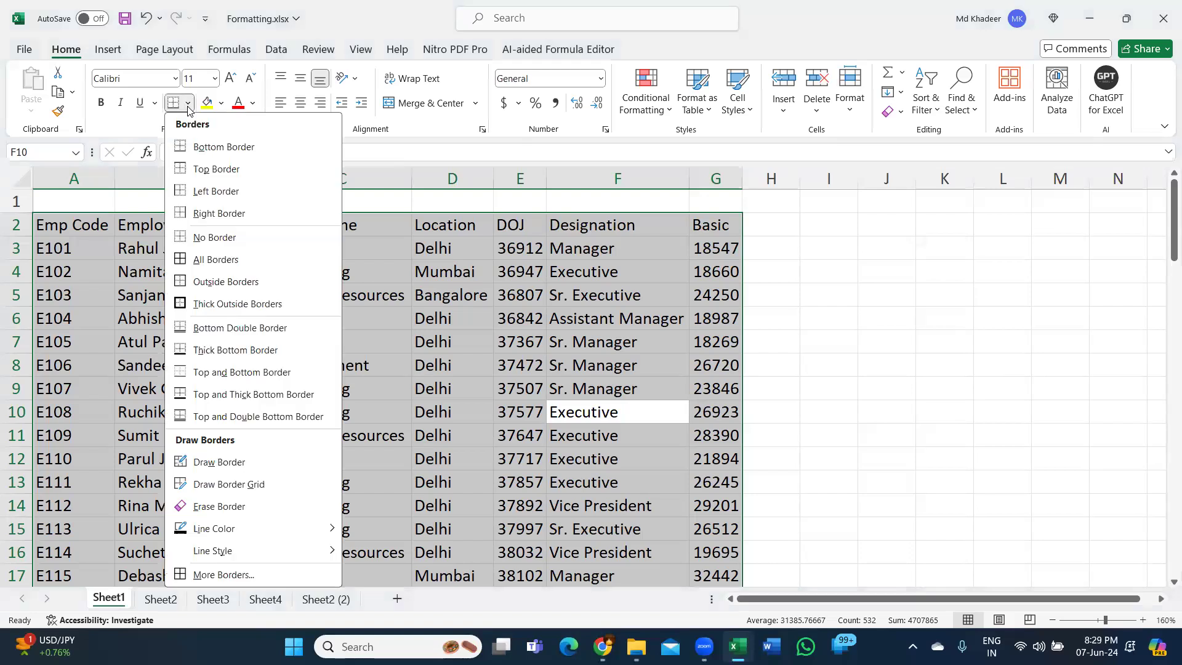
left_click(222, 261)
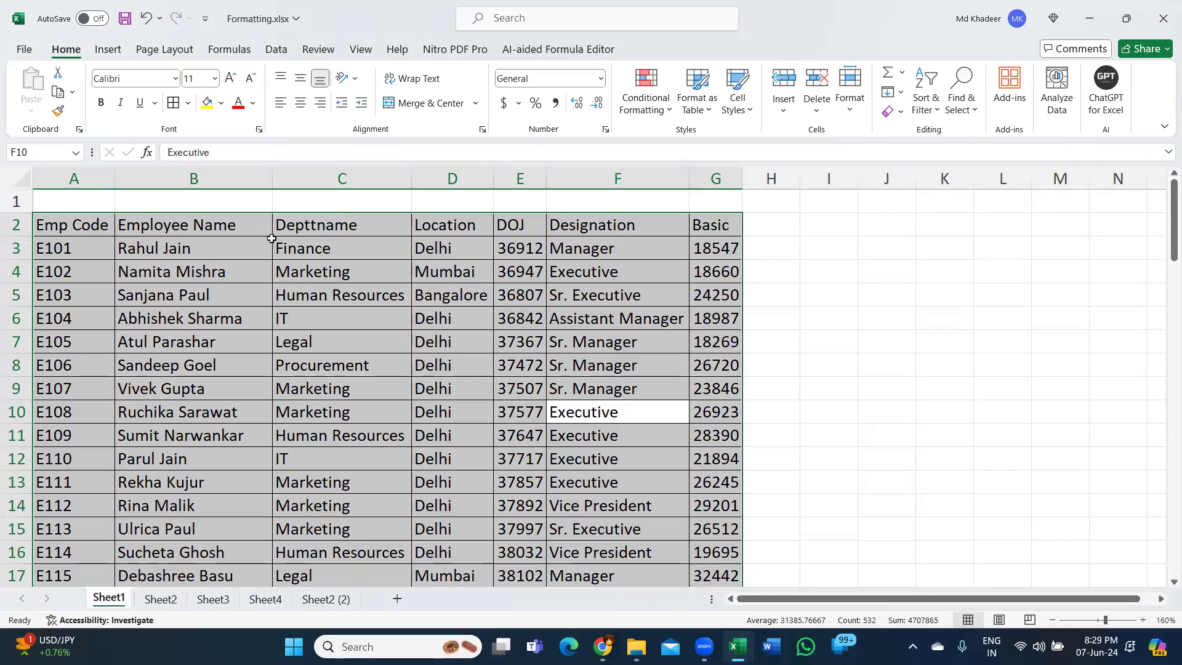
- Undo the borders on the employee table and reapply All Borders to the same range
key("ctrl+z")
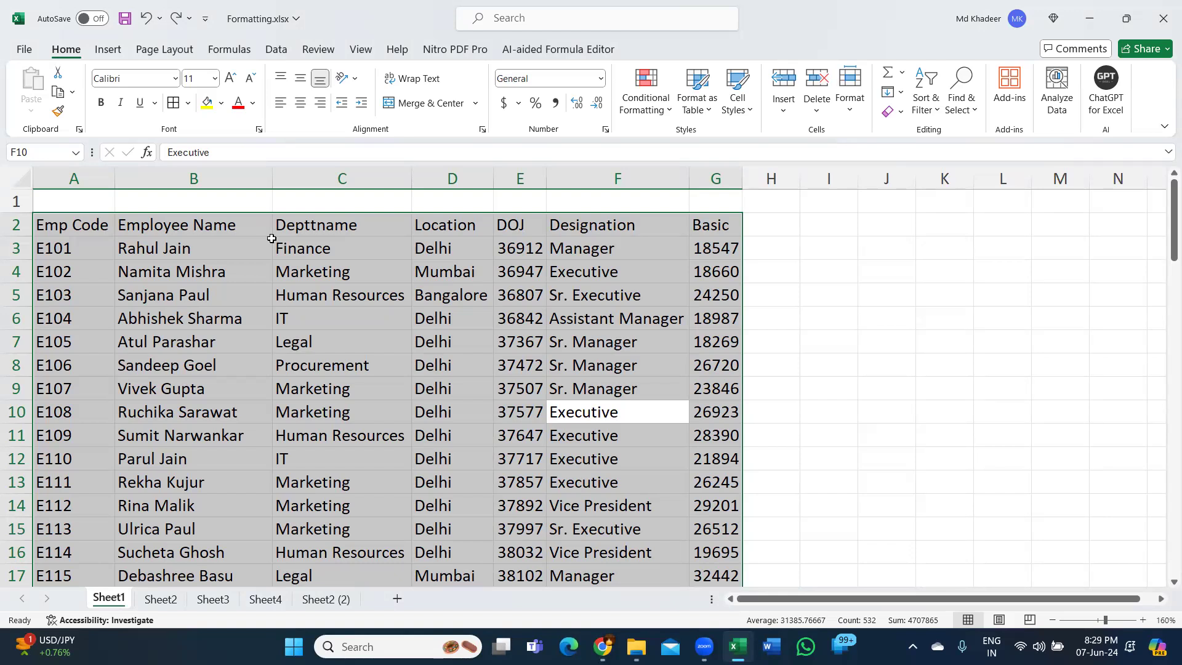
key("alt")
key("h")
key("b")
key("a")
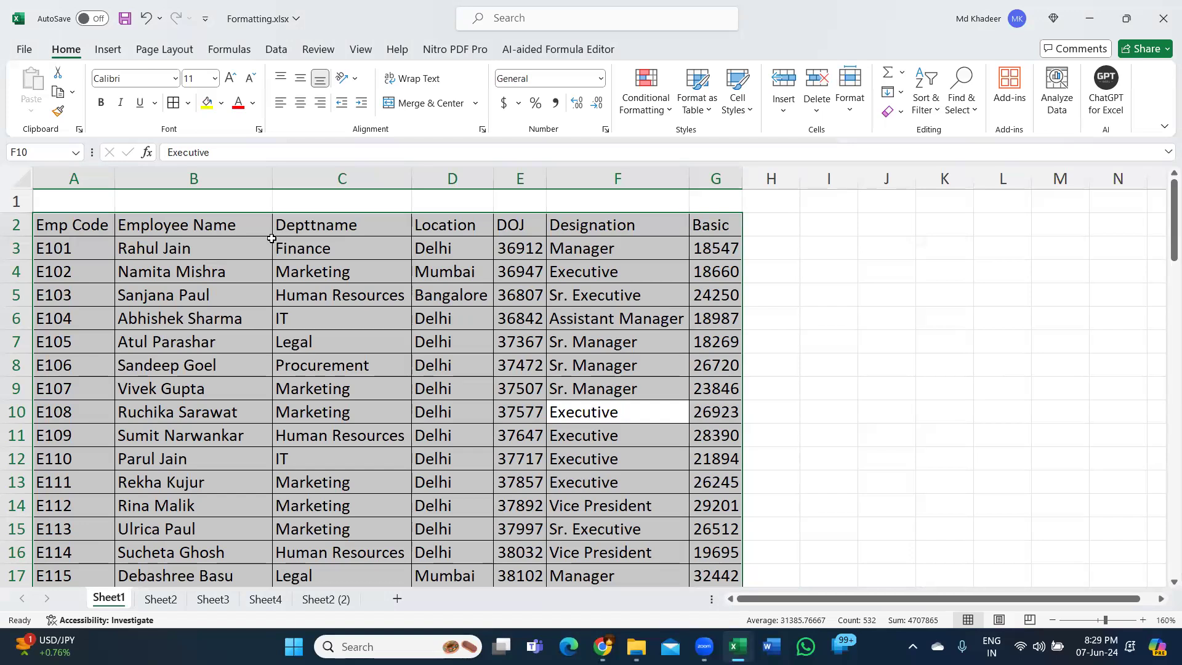
- Remove the employee table's borders by undoing once more, and put All Borders back on the whole selected range
key("ctrl+z")
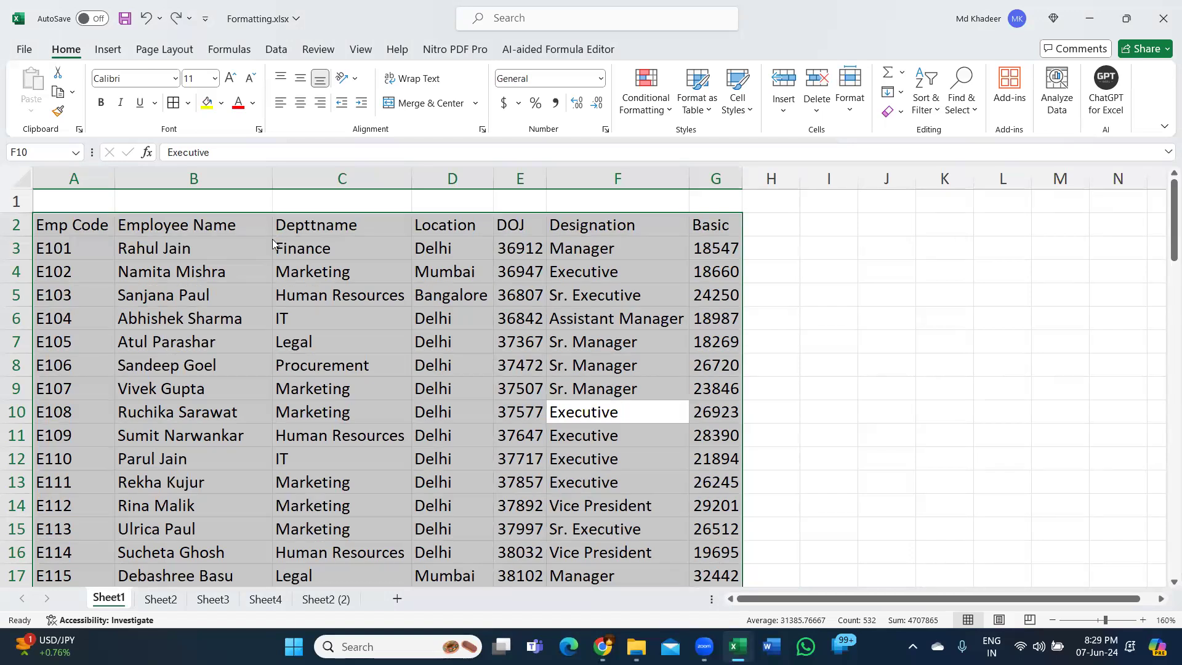
key("alt")
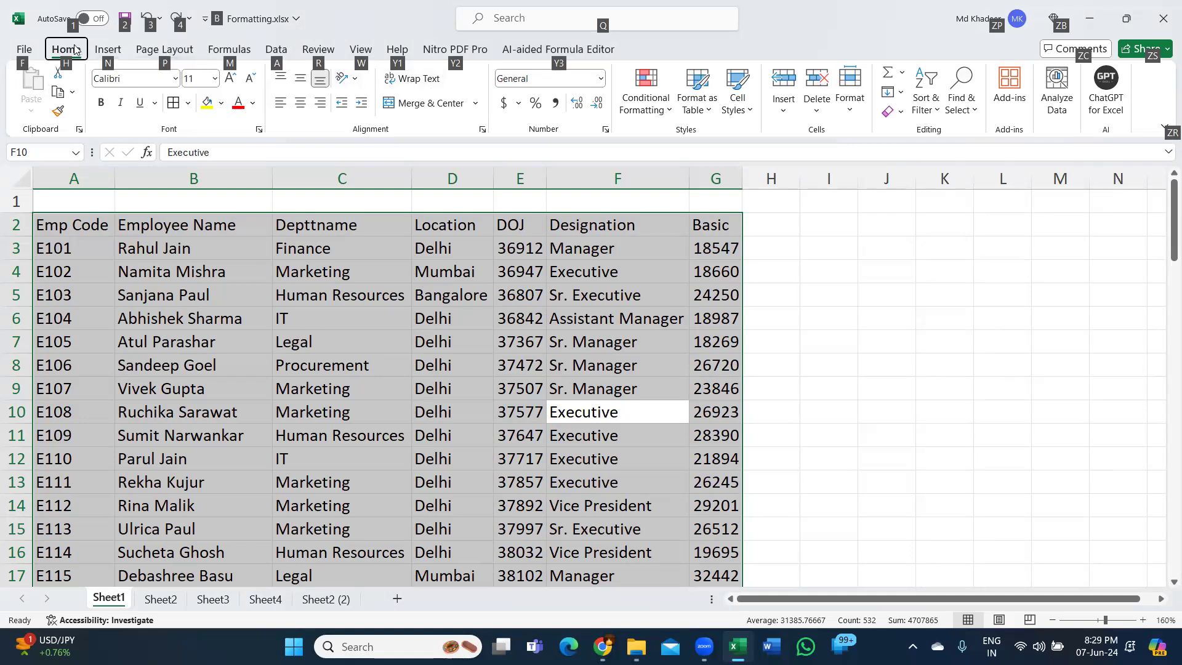
key("h")
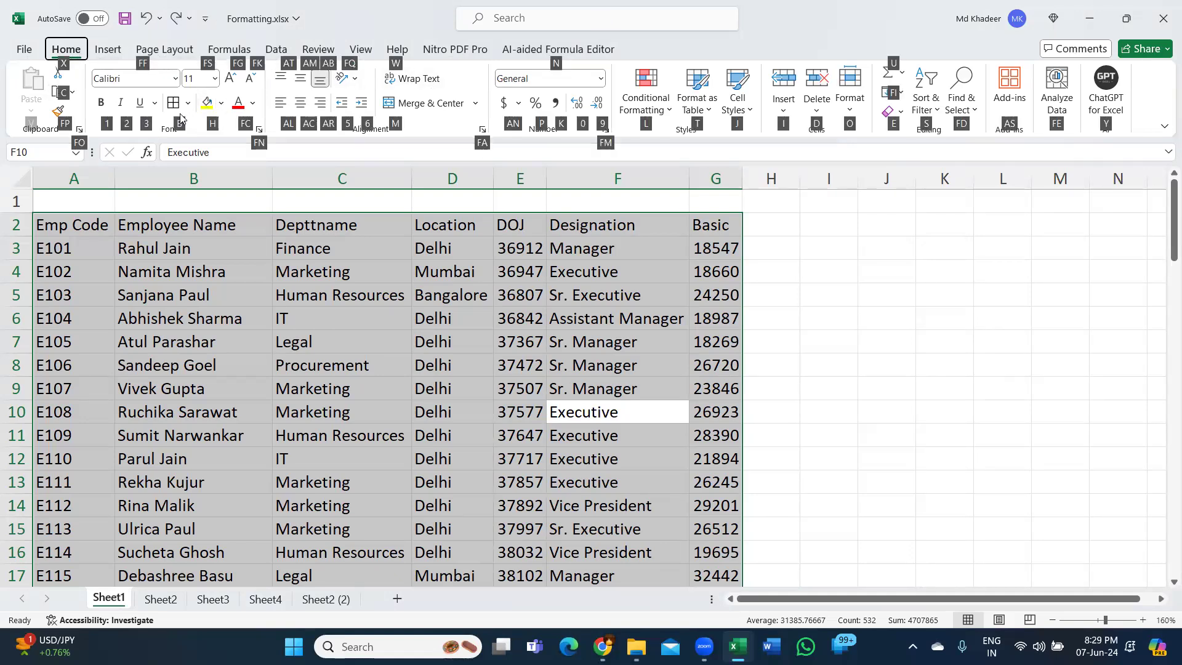
key("b")
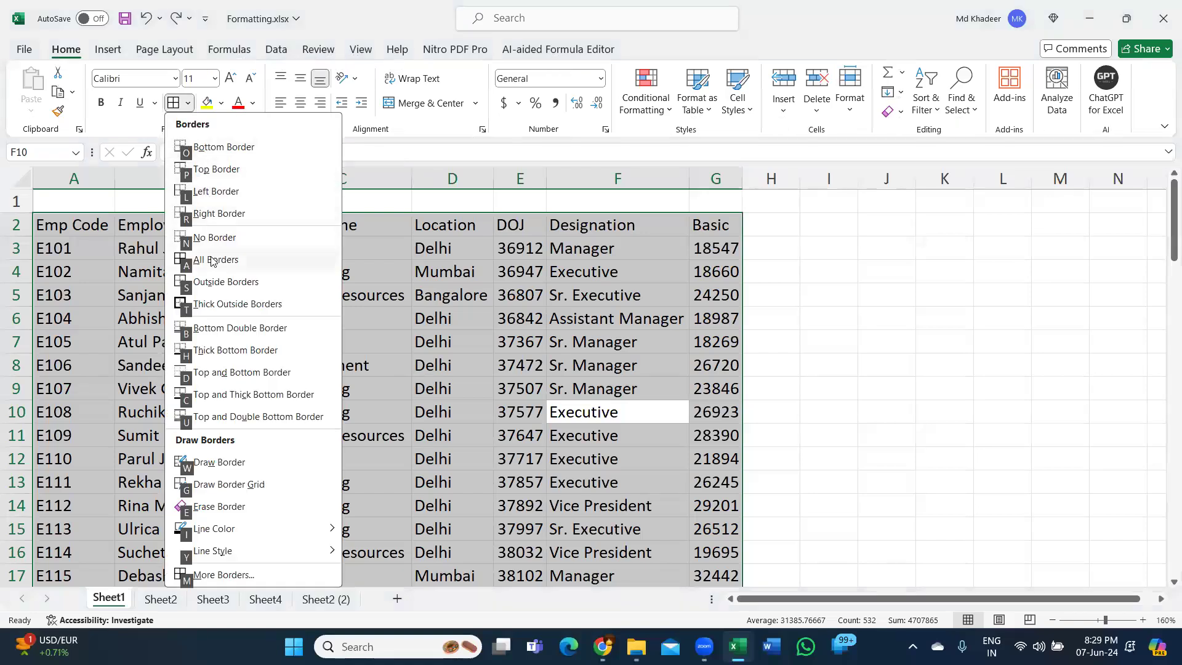
key("a")
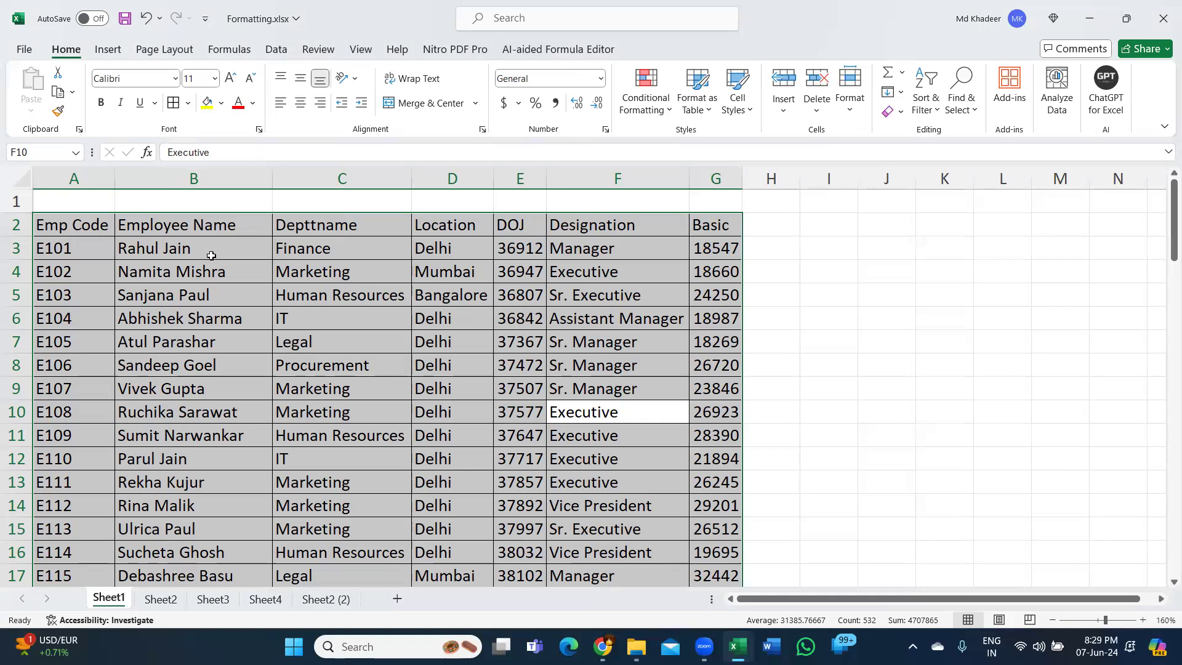
- Select the table's whole data region from cell D7, and deselect it with the empty cell K4
left_click(429, 345)
key("ctrl+a")
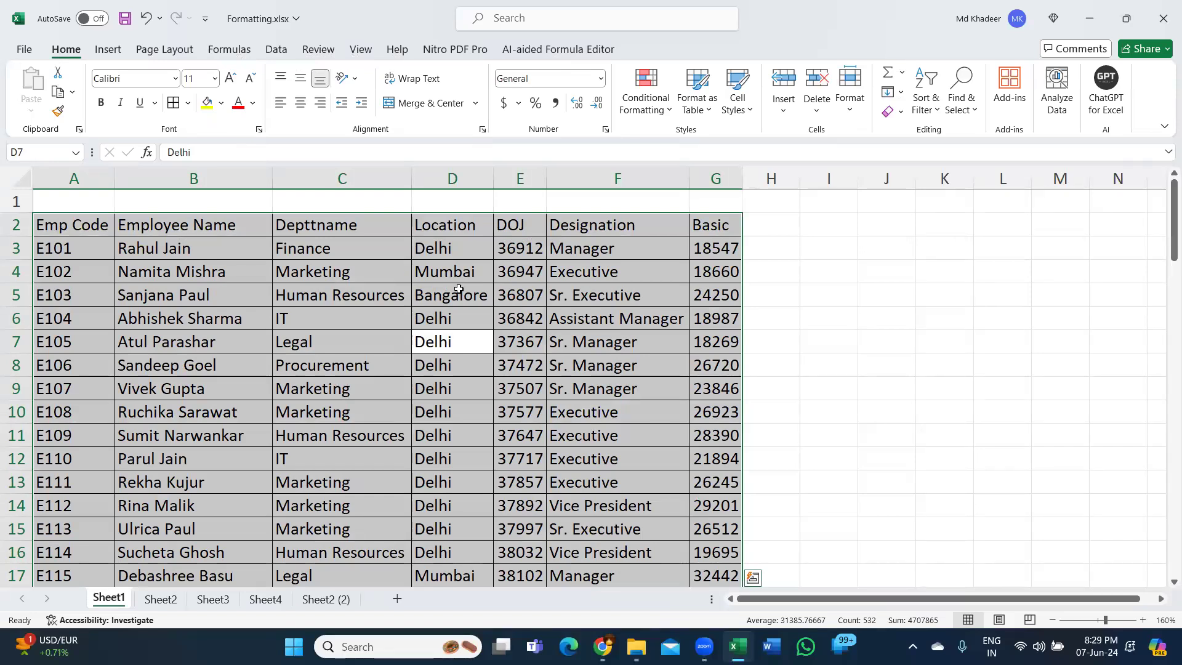
left_click(925, 277)
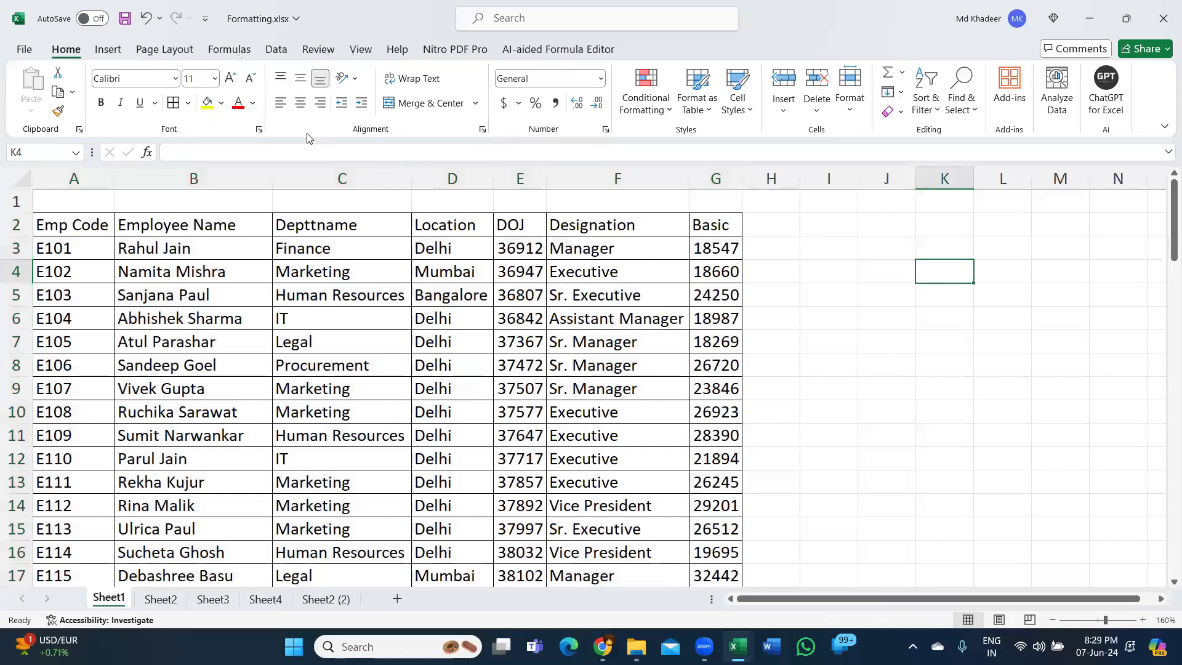
left_click(972, 314)
left_click(942, 271)
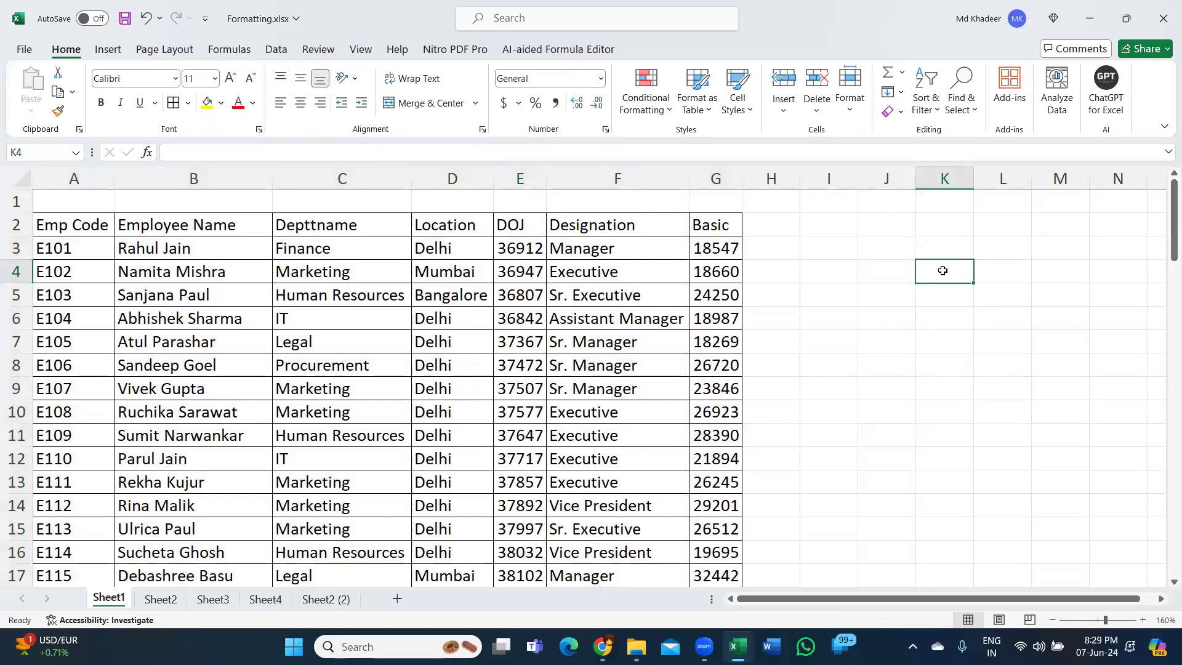
- Select the whole table from cell C6, and undo and redo its All Borders formatting twice
key("ctrl+z")
left_click(599, 284)
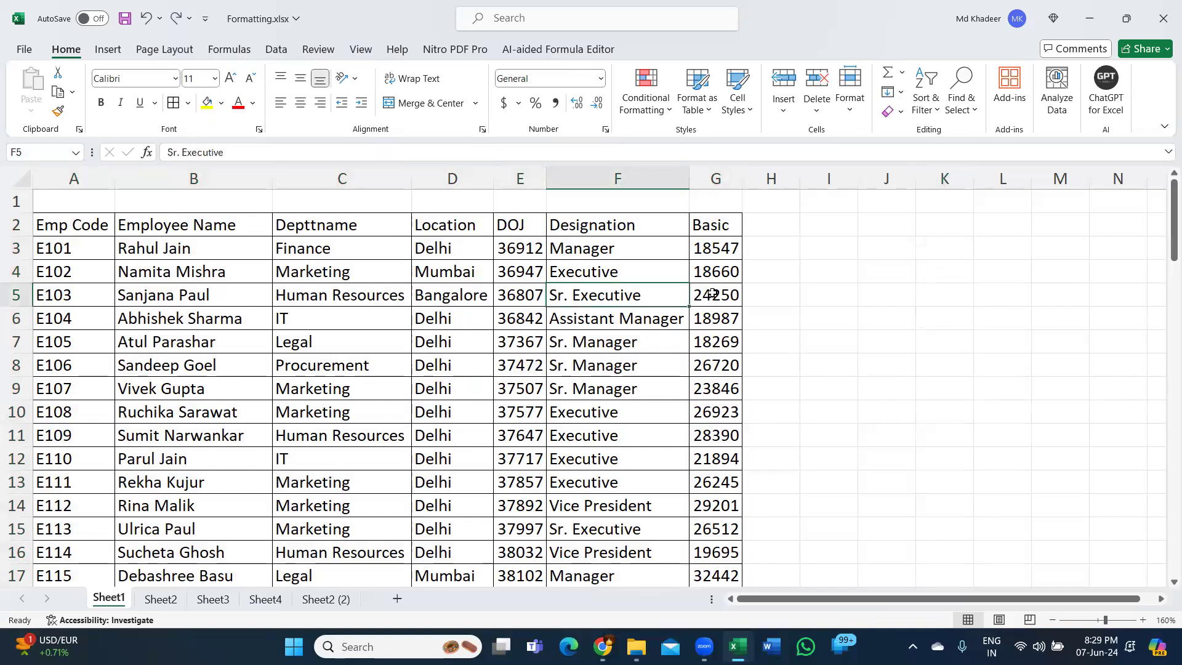
left_click(390, 308)
key("ctrl+a")
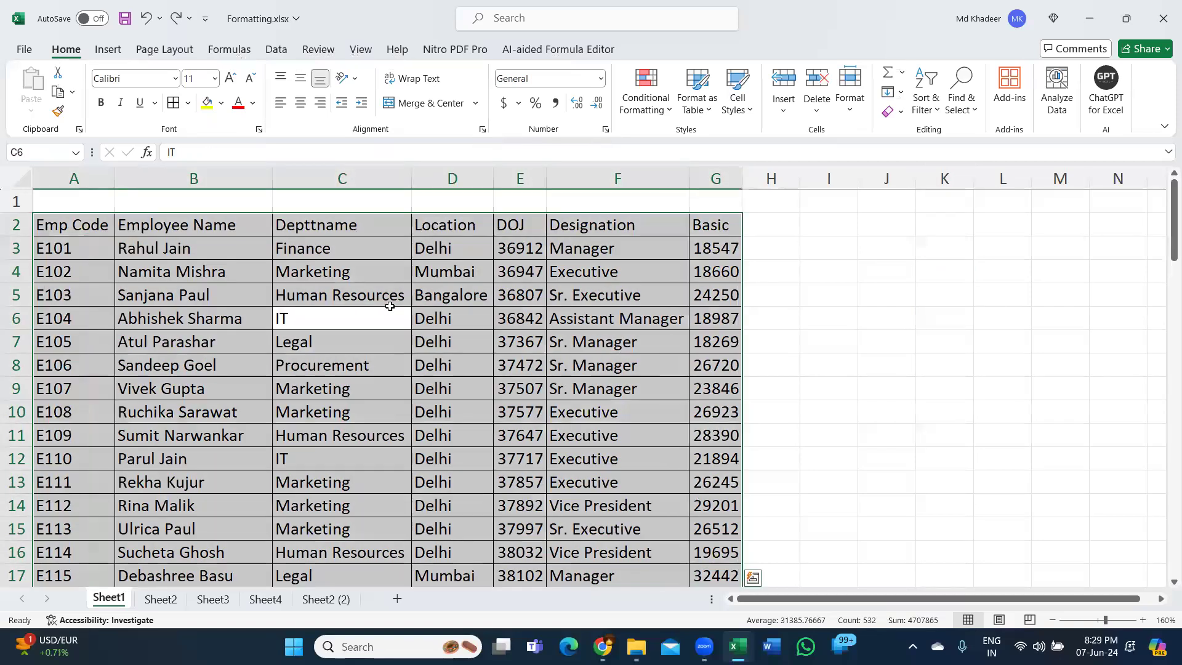
key("ctrl+z")
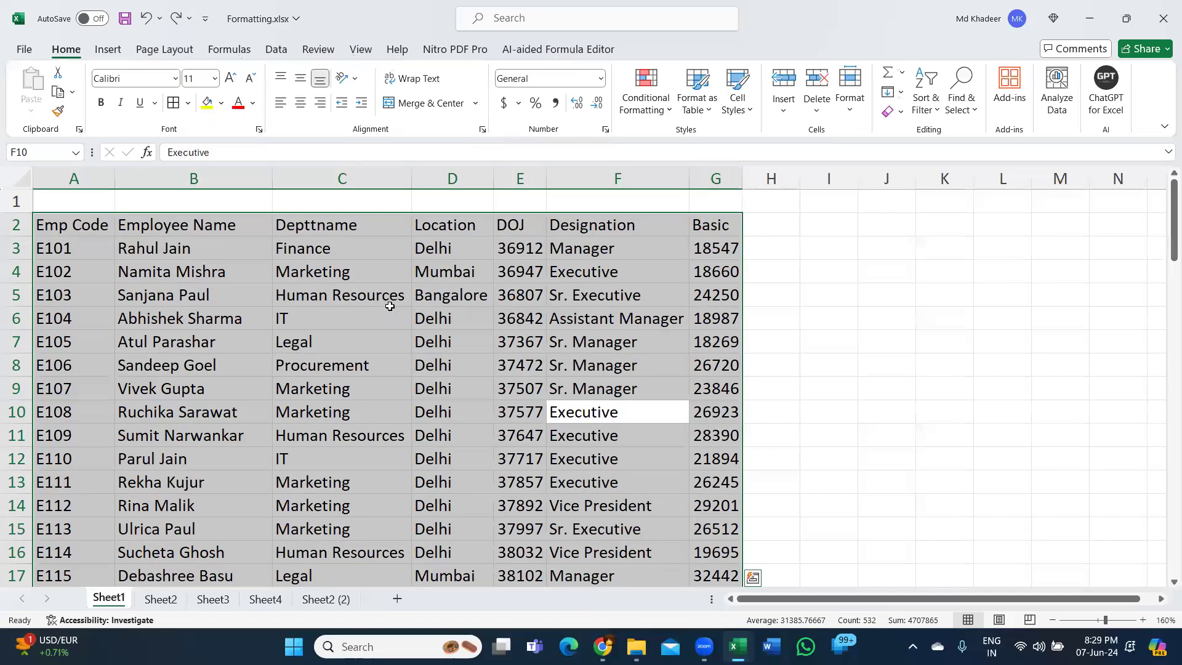
key("ctrl+y")
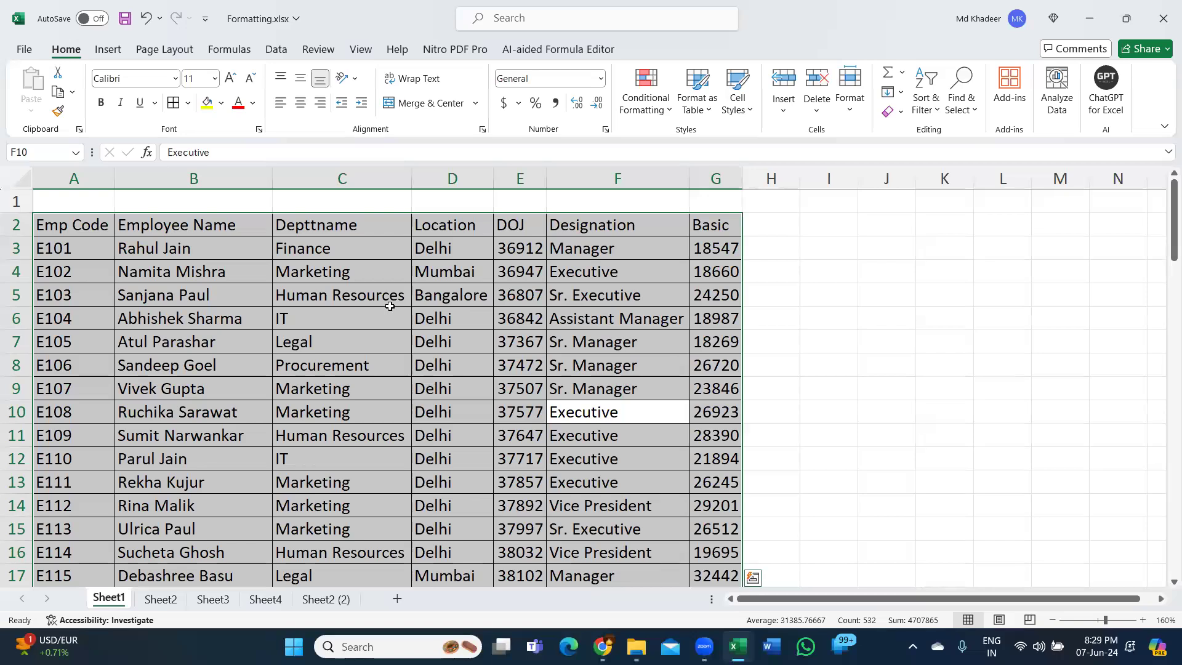
key("ctrl+z")
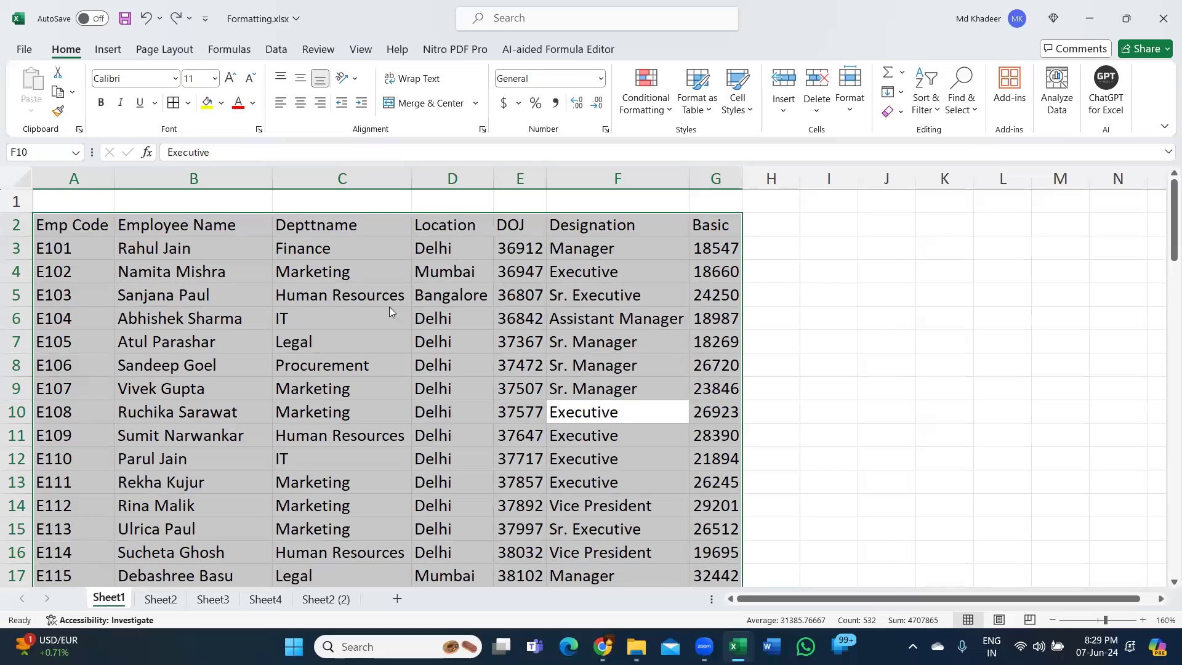
key("ctrl+y")
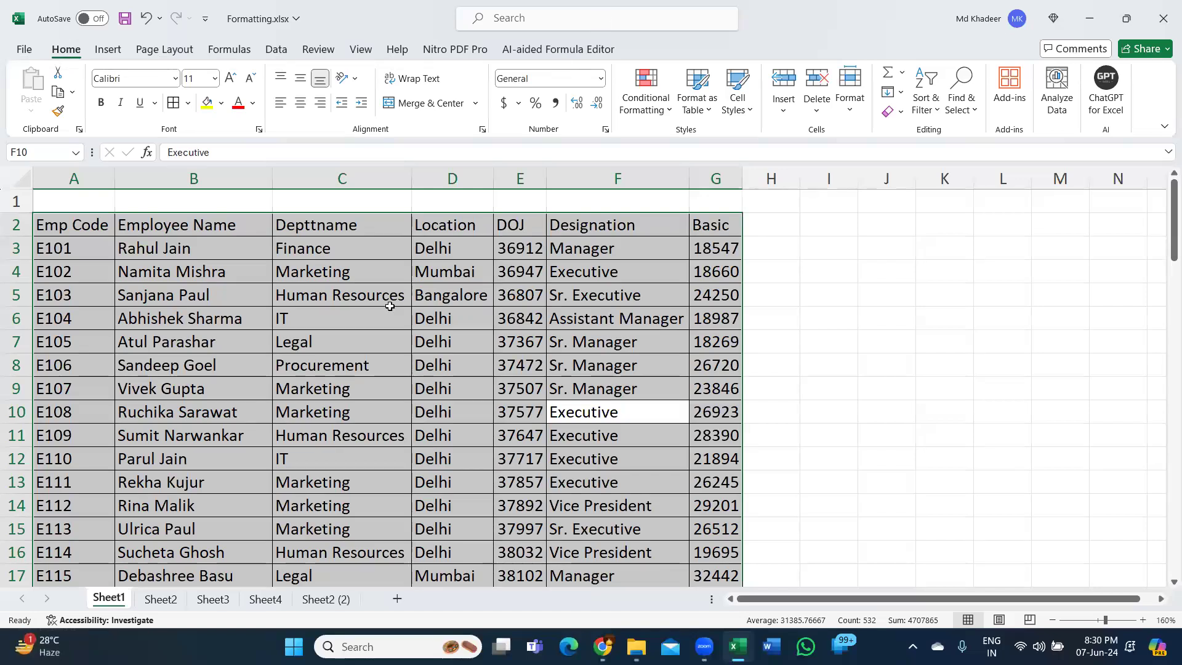
- Review the available border types without choosing one, and deselect the table with cell D9
left_click(187, 103)
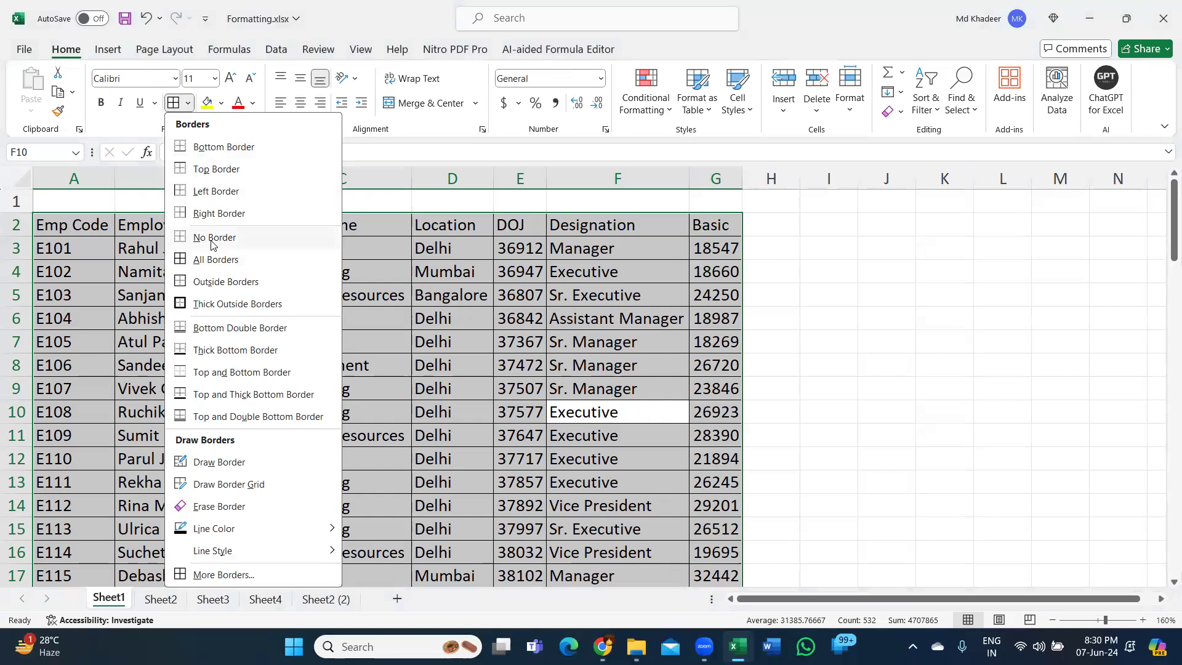
left_click(437, 297)
left_click(477, 397)
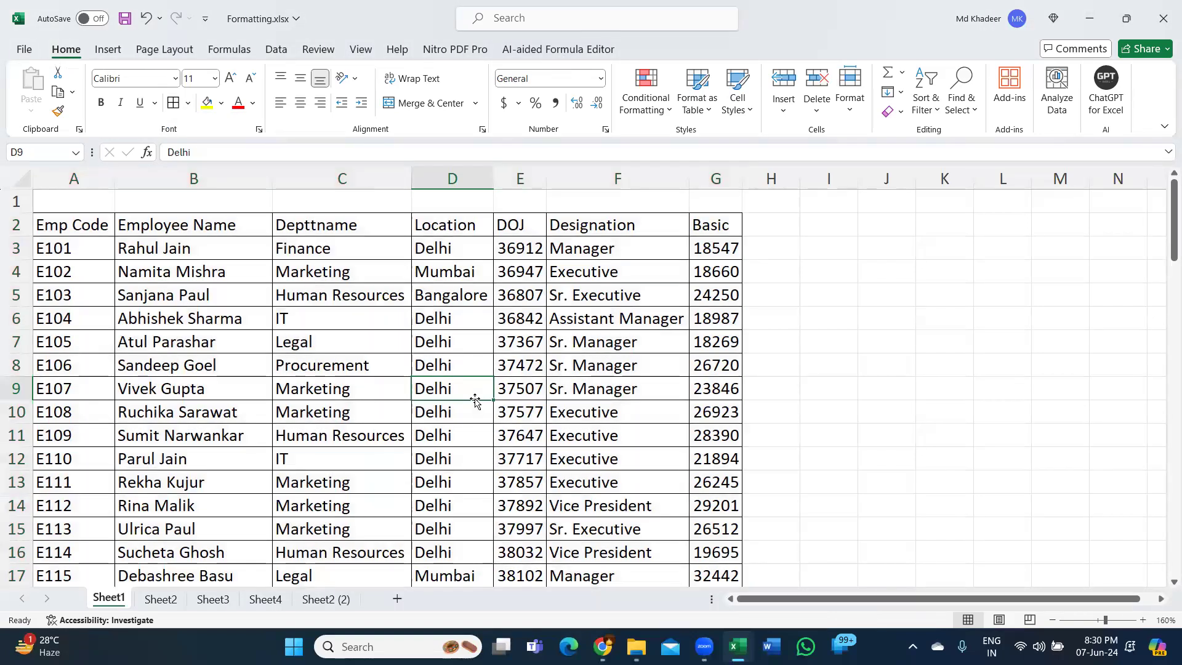
- Select the header row A2:G2 from the Emp Code cell and make it bold
left_click(67, 222)
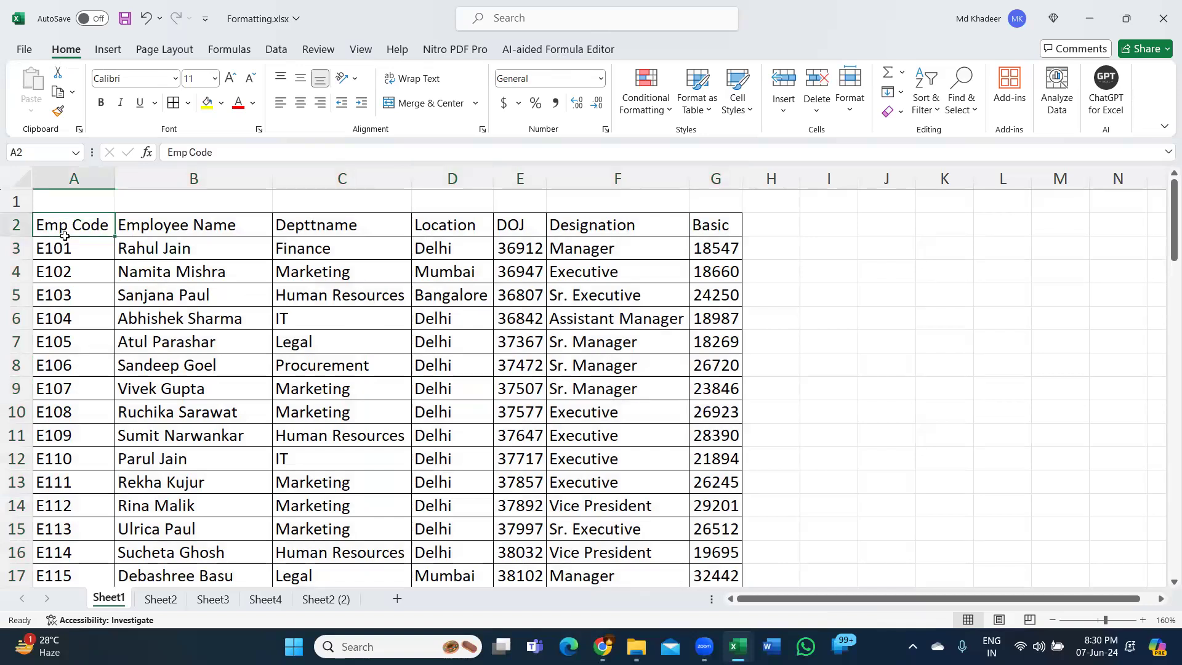
left_click(67, 242)
left_click(66, 226)
key("ctrl+shift+Right")
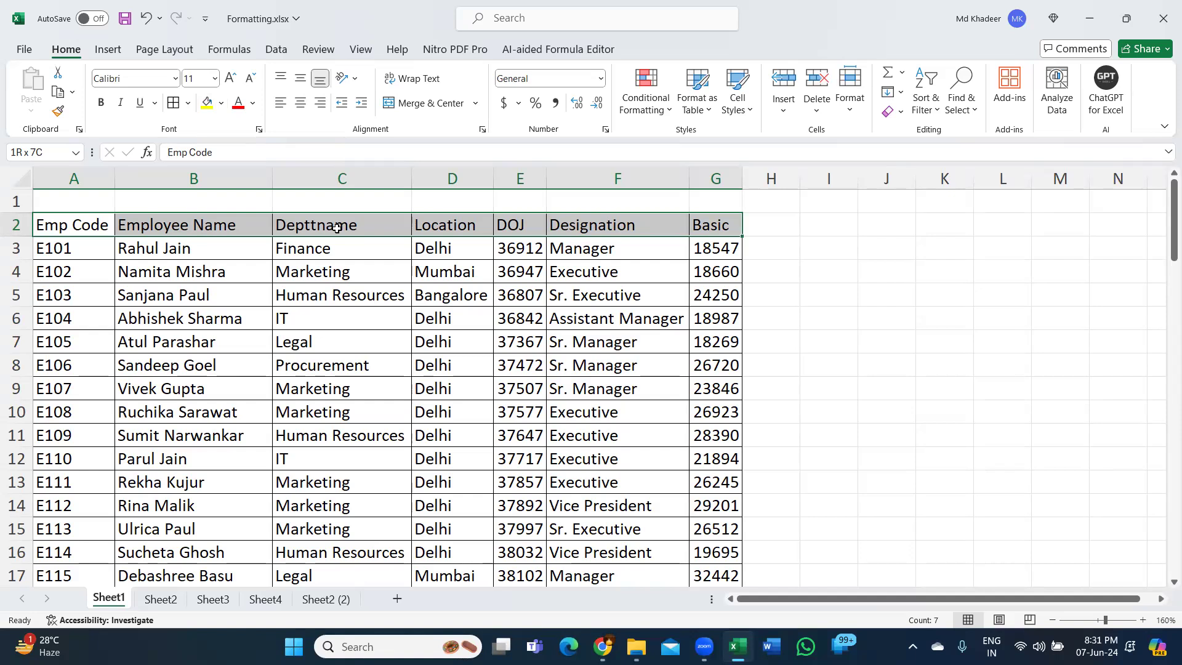
key("ctrl+b")
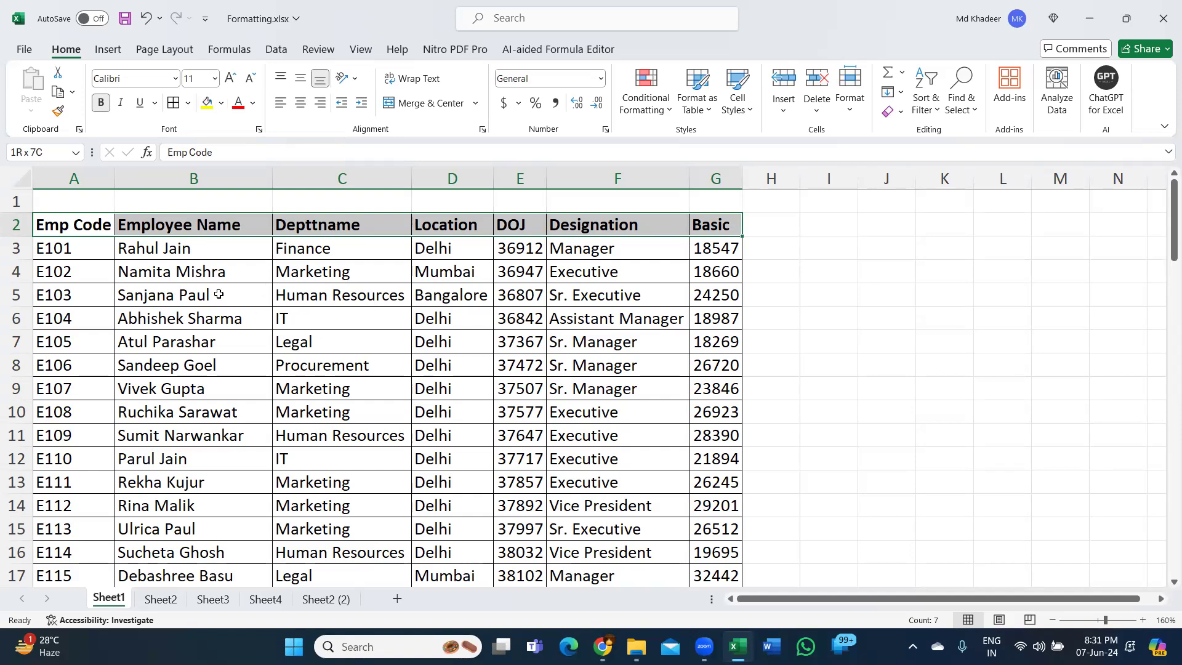
- Try a red font colour on the employee names in B6 and B8, and undo both changes
left_click_drag(220, 255, 200, 552)
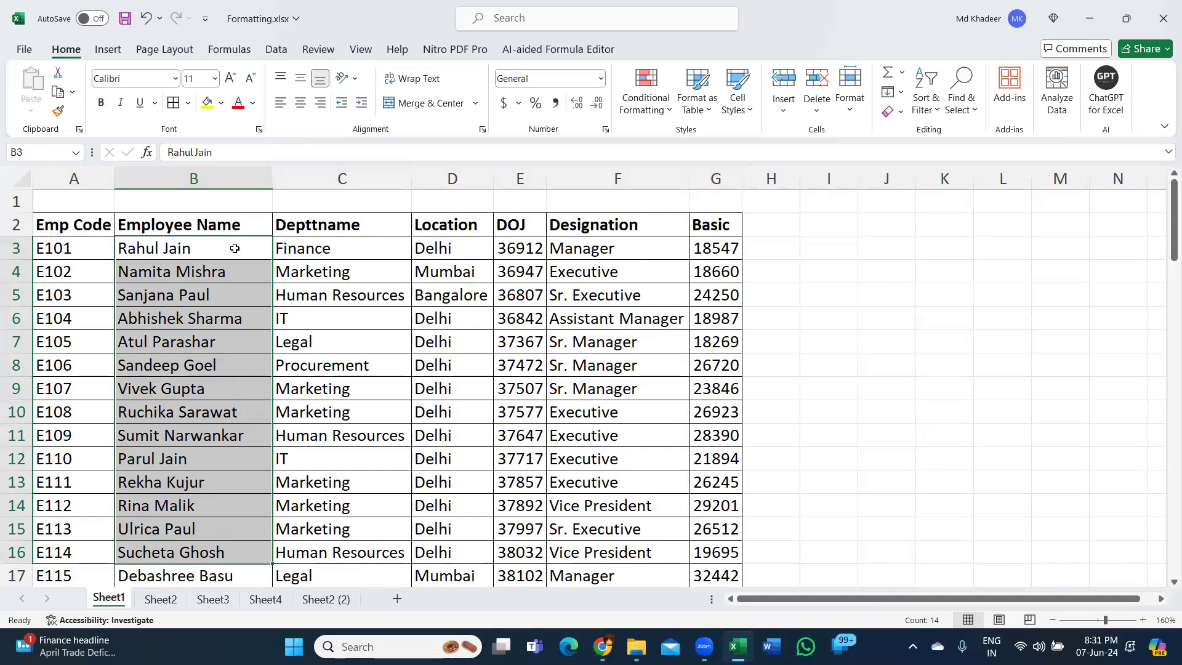
left_click(196, 321)
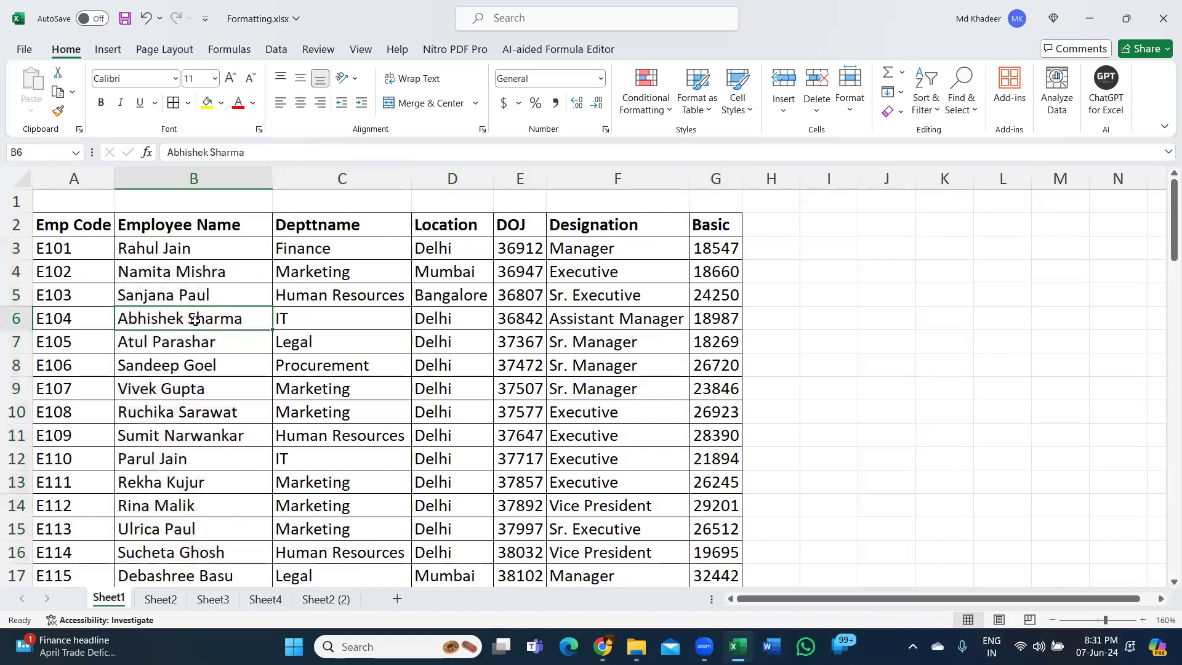
left_click(238, 103)
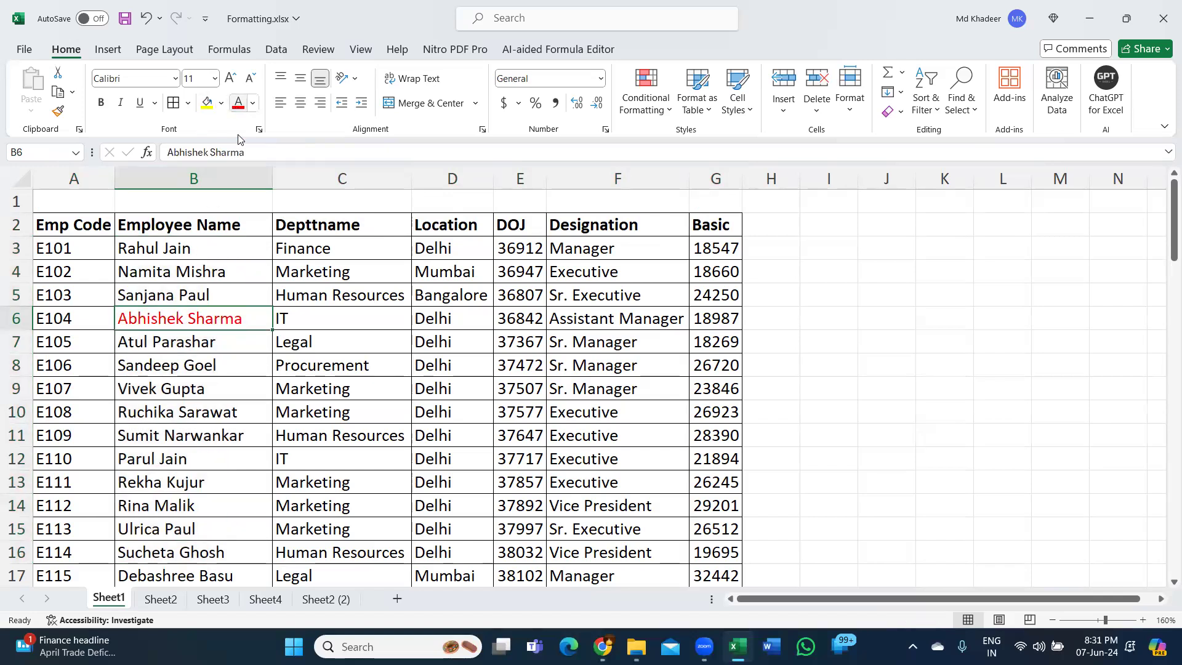
left_click(206, 370)
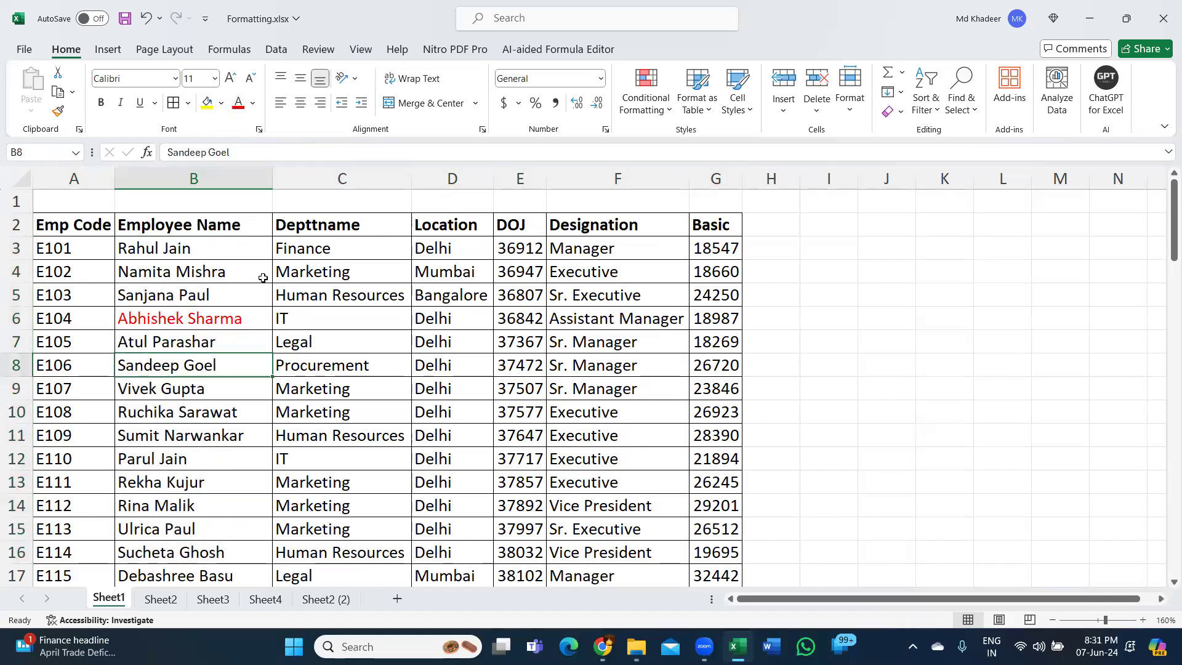
left_click(239, 105)
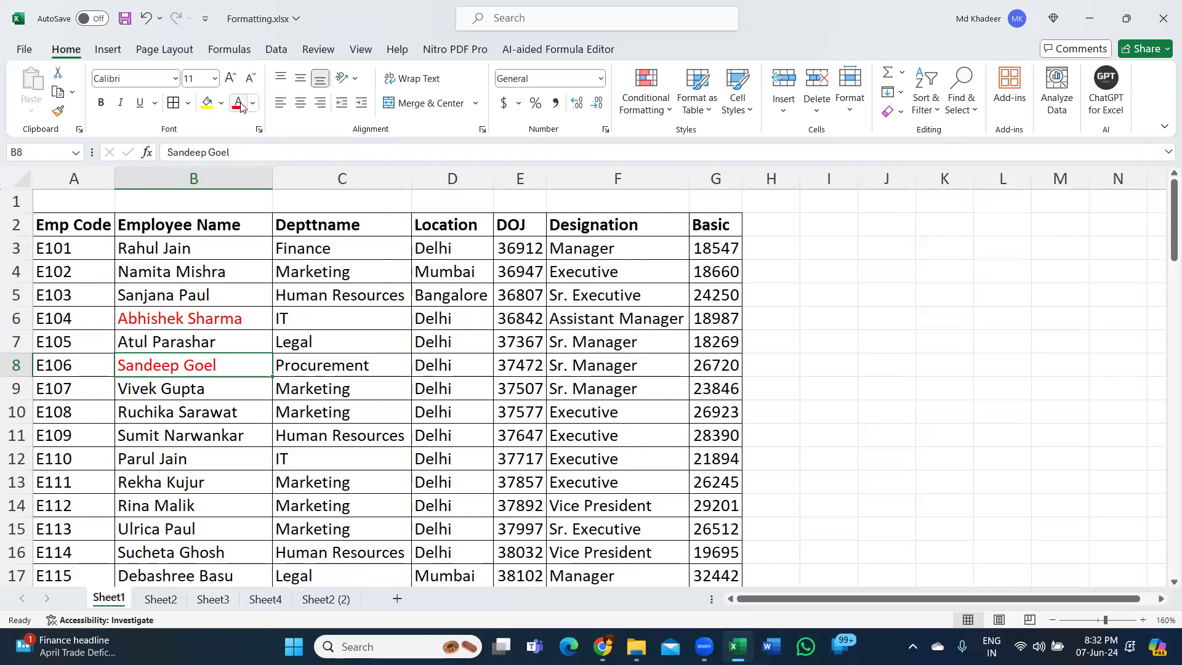
key("ctrl+z")
key("ctrl+z")
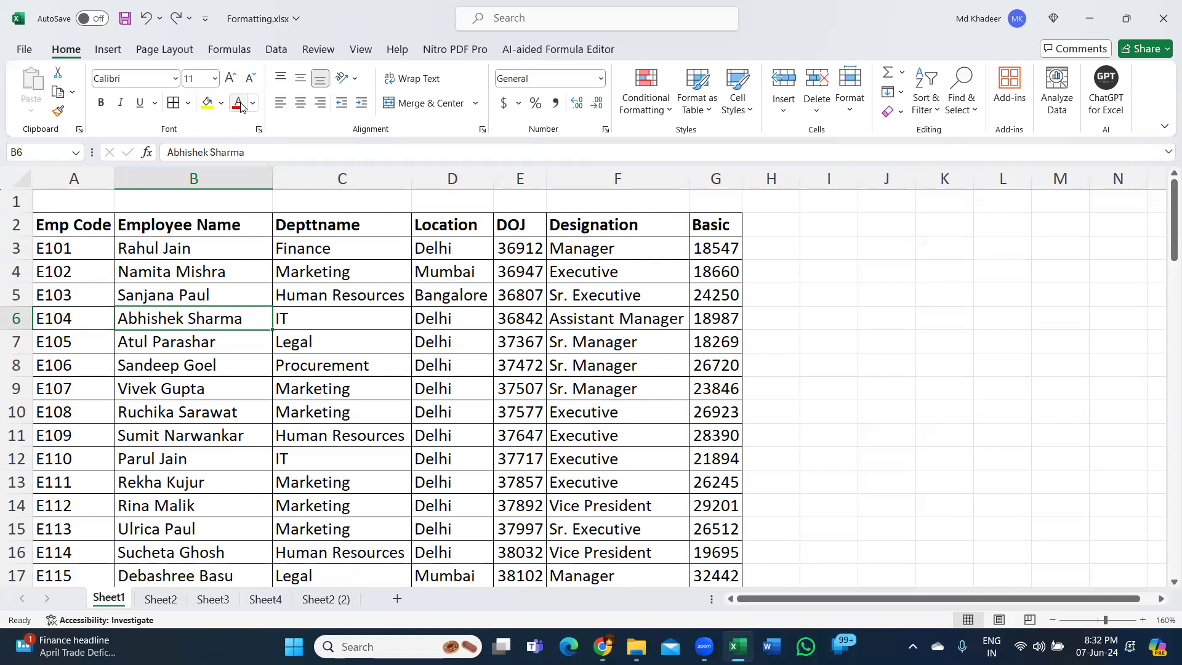
- Apply strikethrough to the names in B6 and B8 and to the whole E105 record in A7:G7
key("ctrl+5")
left_click(230, 358)
key("ctrl+5")
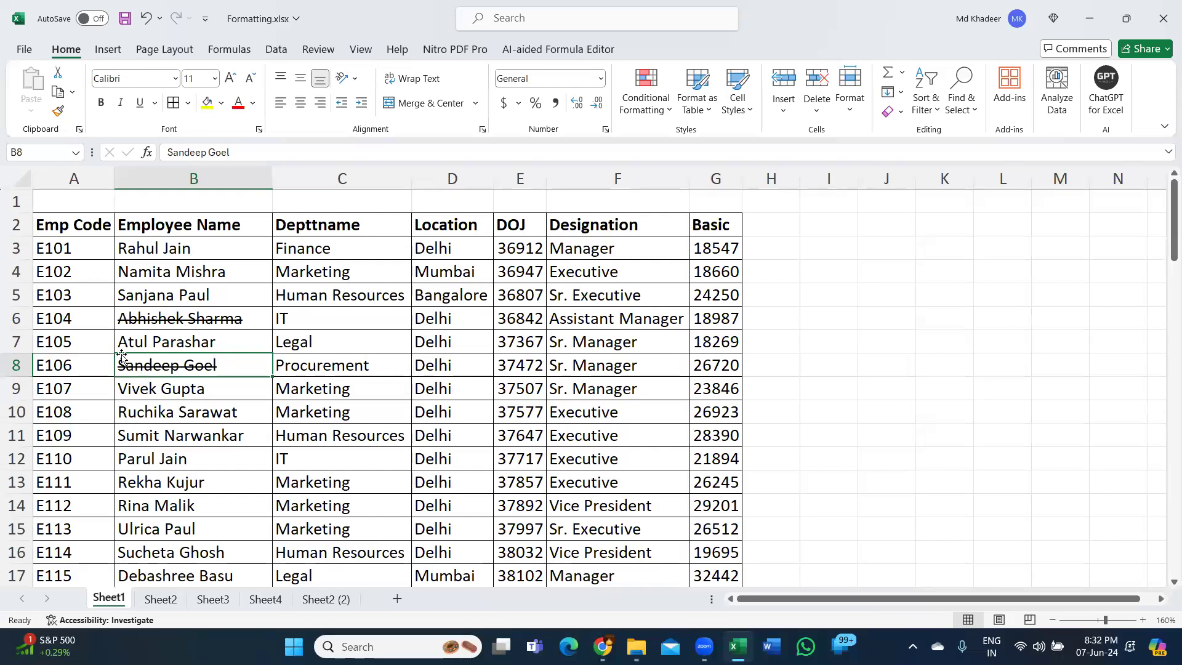
left_click(83, 342)
left_click_drag(83, 342, 701, 349)
key("ctrl+5")
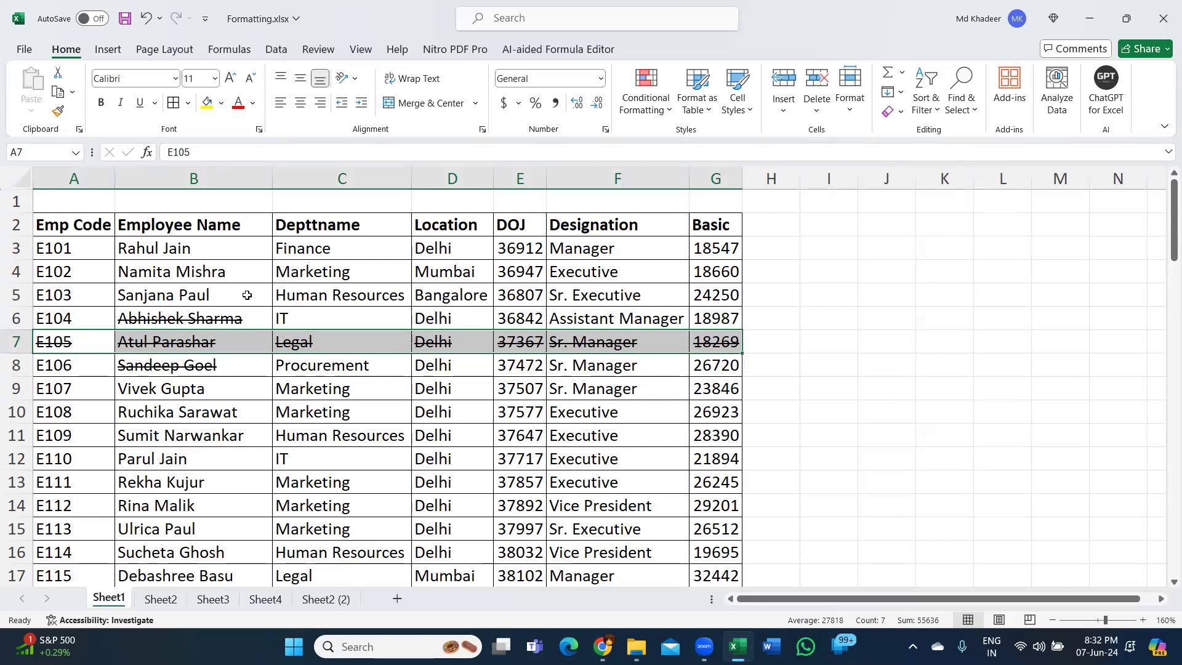
left_click(237, 296)
- Make the header row A2:G2 italic, and turn its underline on and back off
left_click_drag(77, 223, 745, 231)
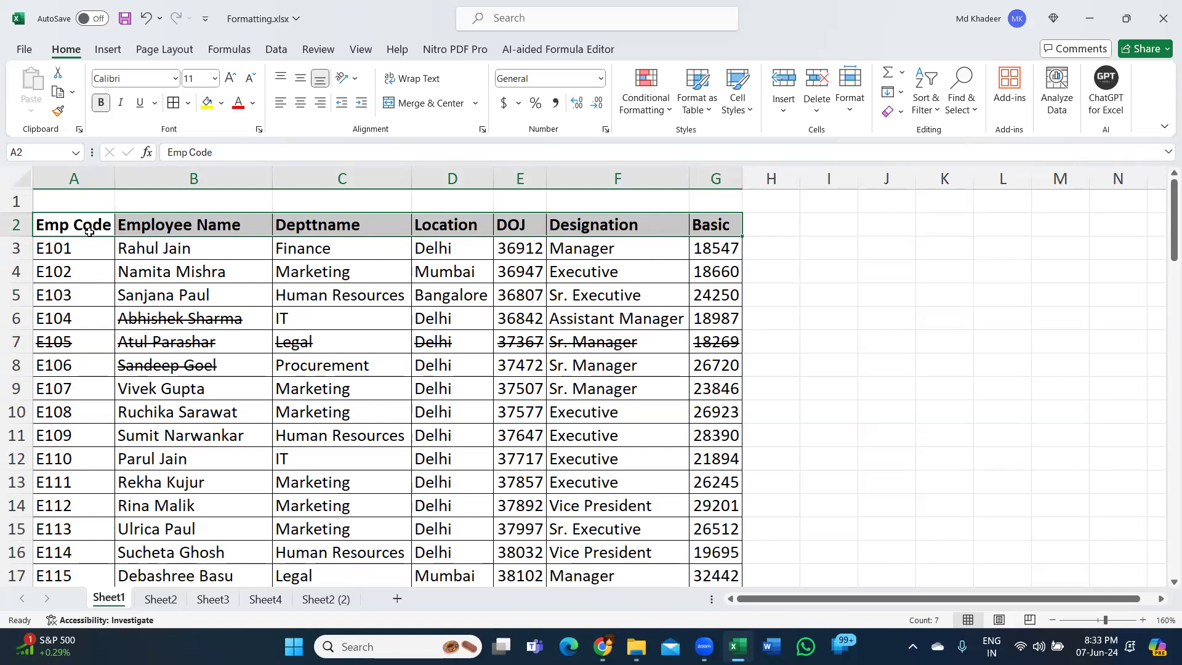
key("ctrl+i")
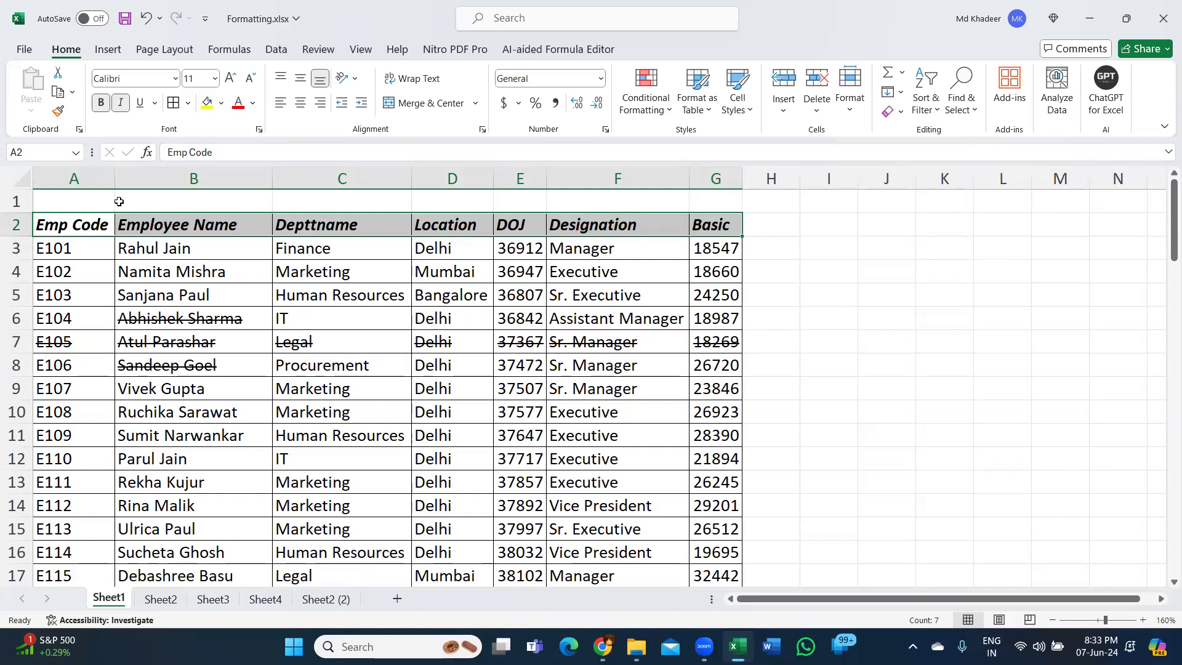
key("ctrl+u")
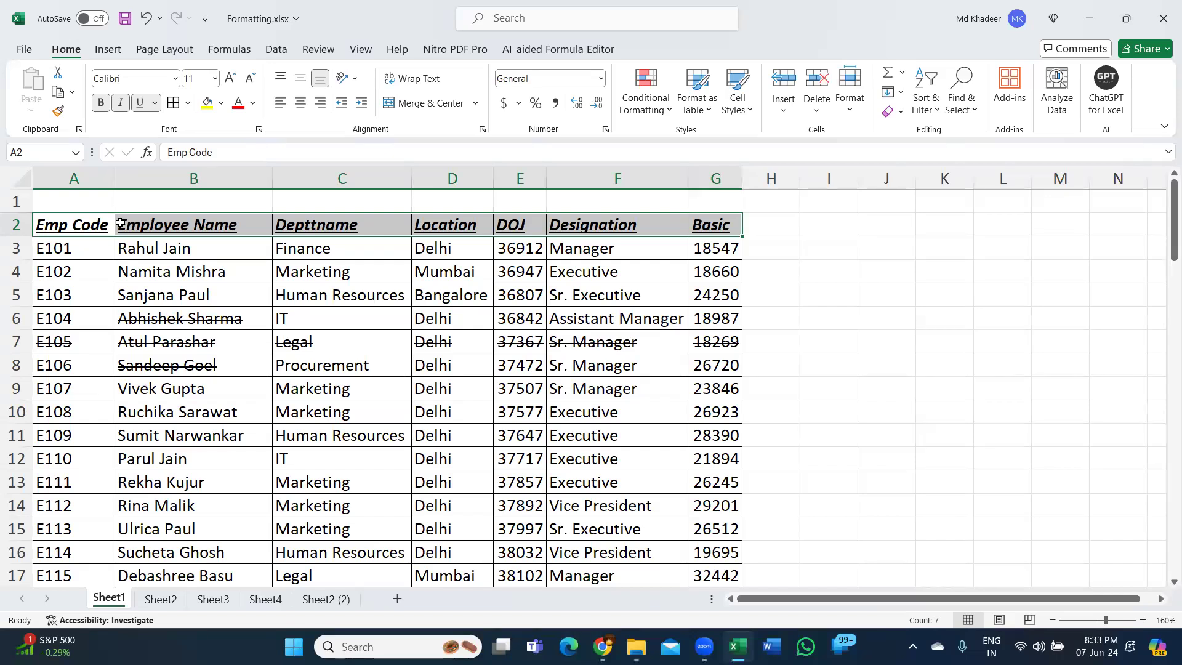
key("ctrl+u")
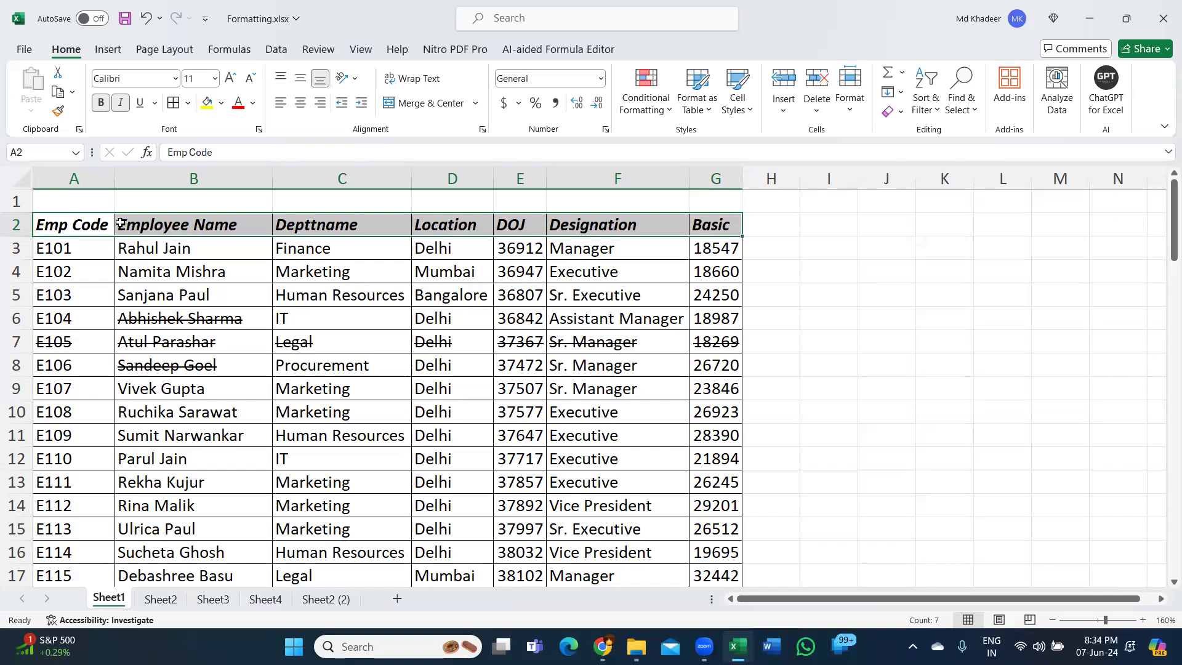
left_click(326, 310)
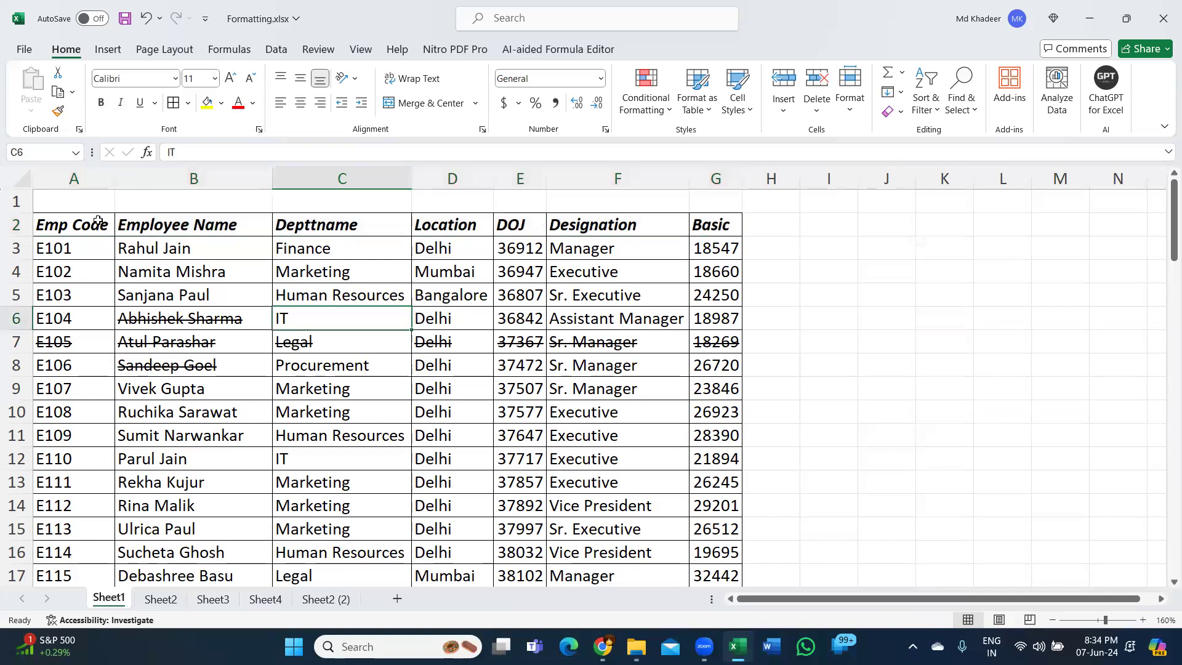
- Select the header row A2:G2 and the records in A6:G8 in turn, deselecting each range
left_click_drag(84, 223, 740, 226)
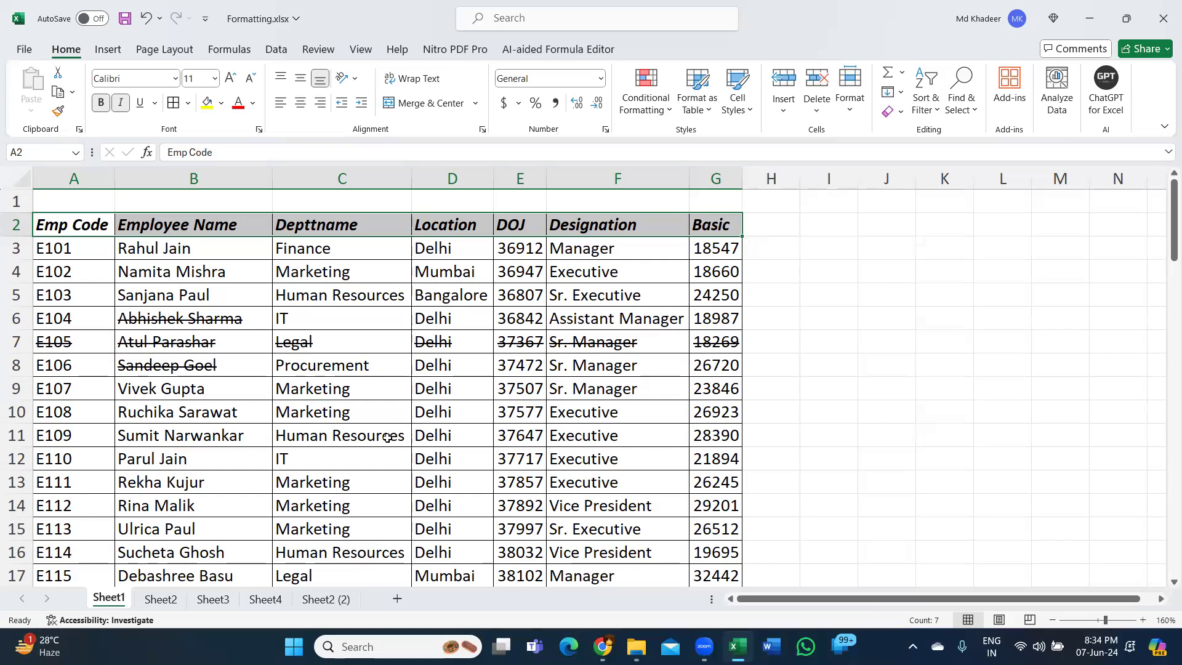
left_click(323, 451)
left_click_drag(89, 311, 688, 361)
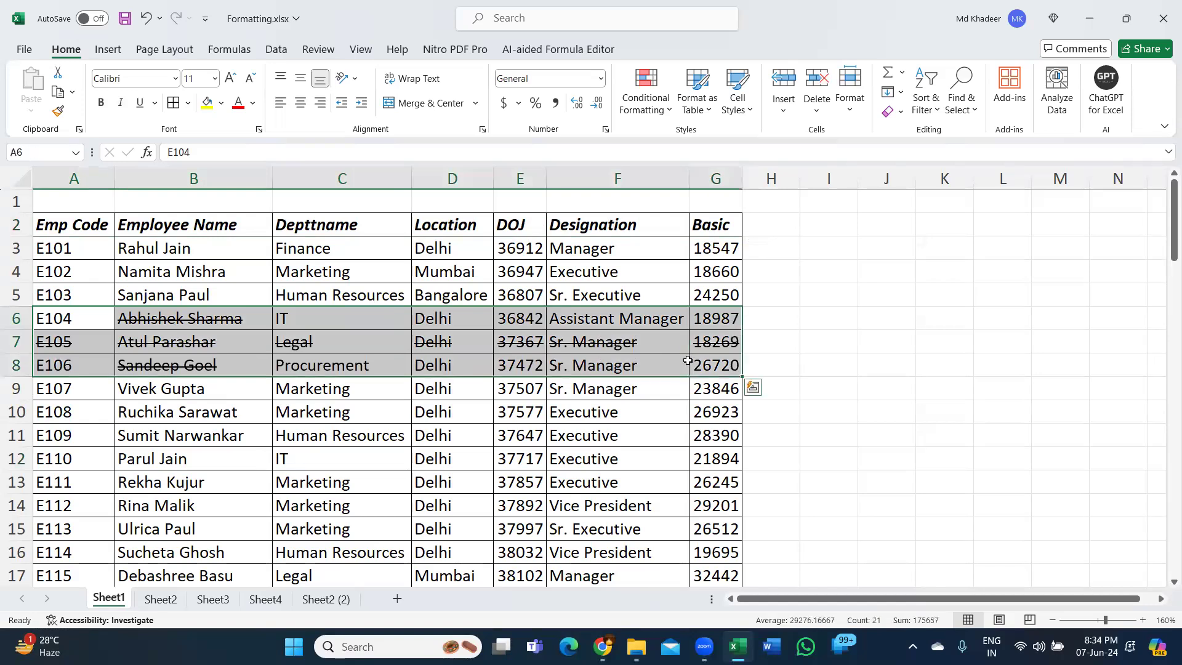
left_click(510, 409)
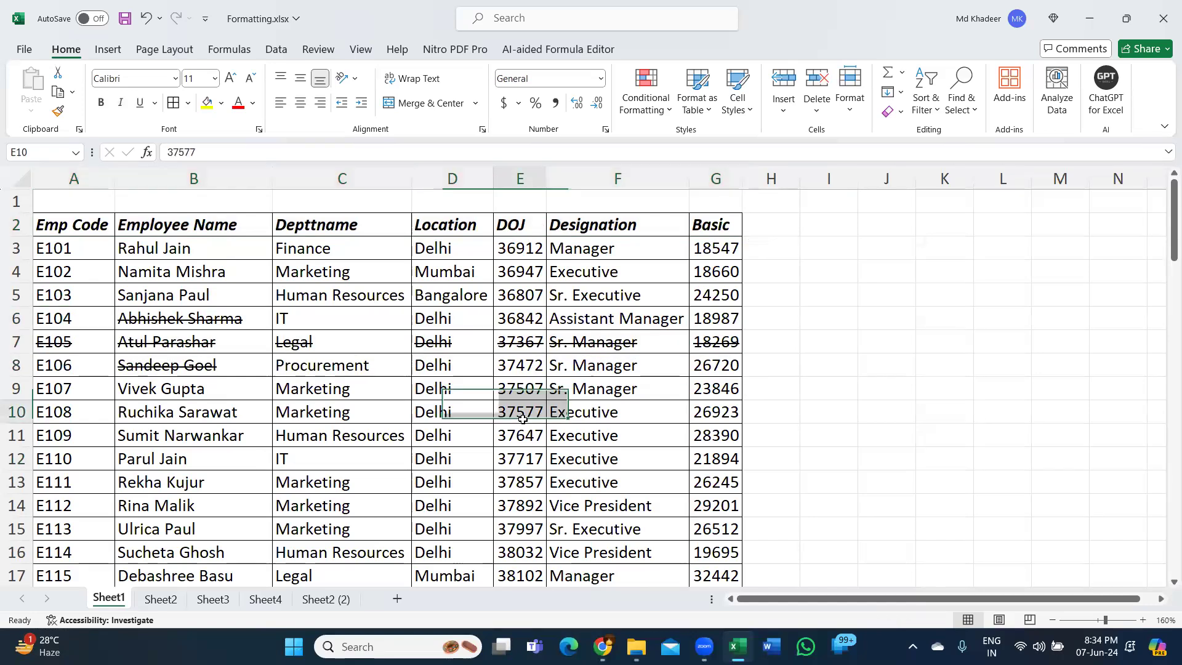
- Widen the DOJ column E by roughly four-fifths, with the dates in E3:E9 selected, and reselect only E3
left_click(167, 429)
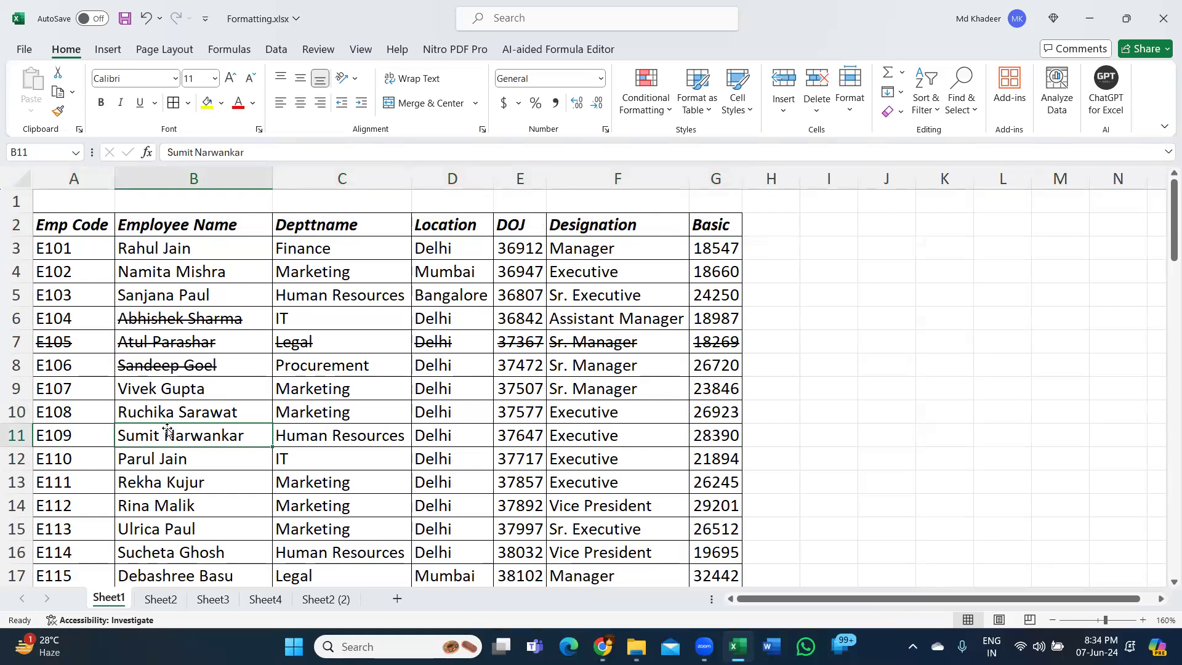
left_click(508, 248)
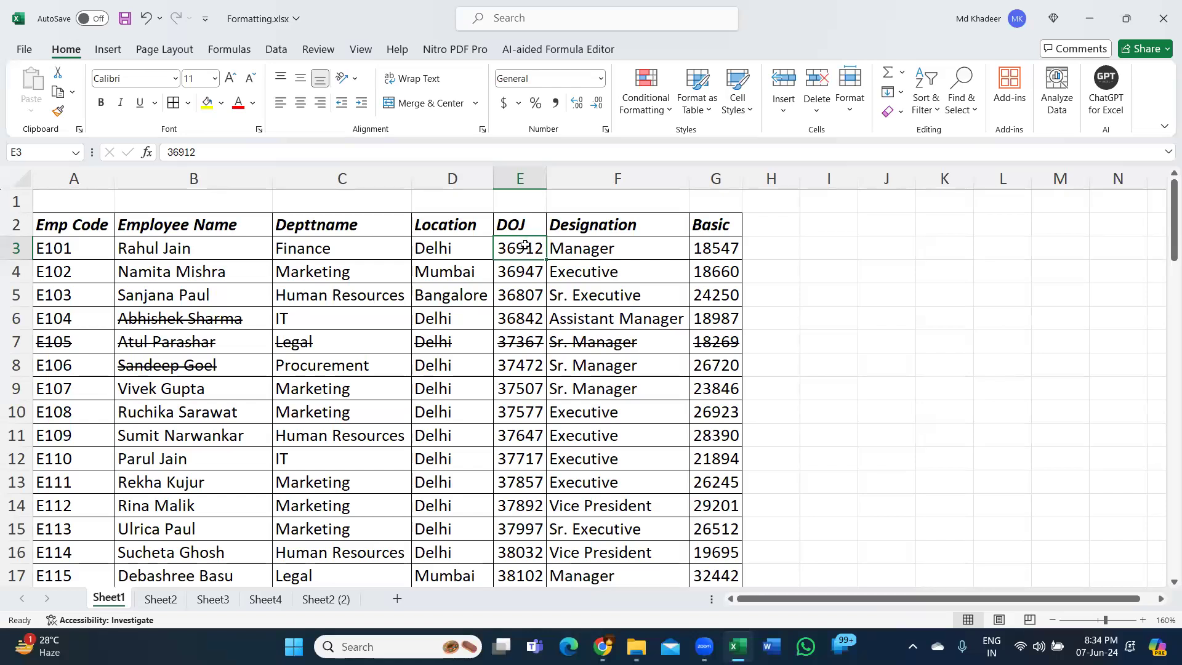
left_click_drag(524, 245, 504, 380)
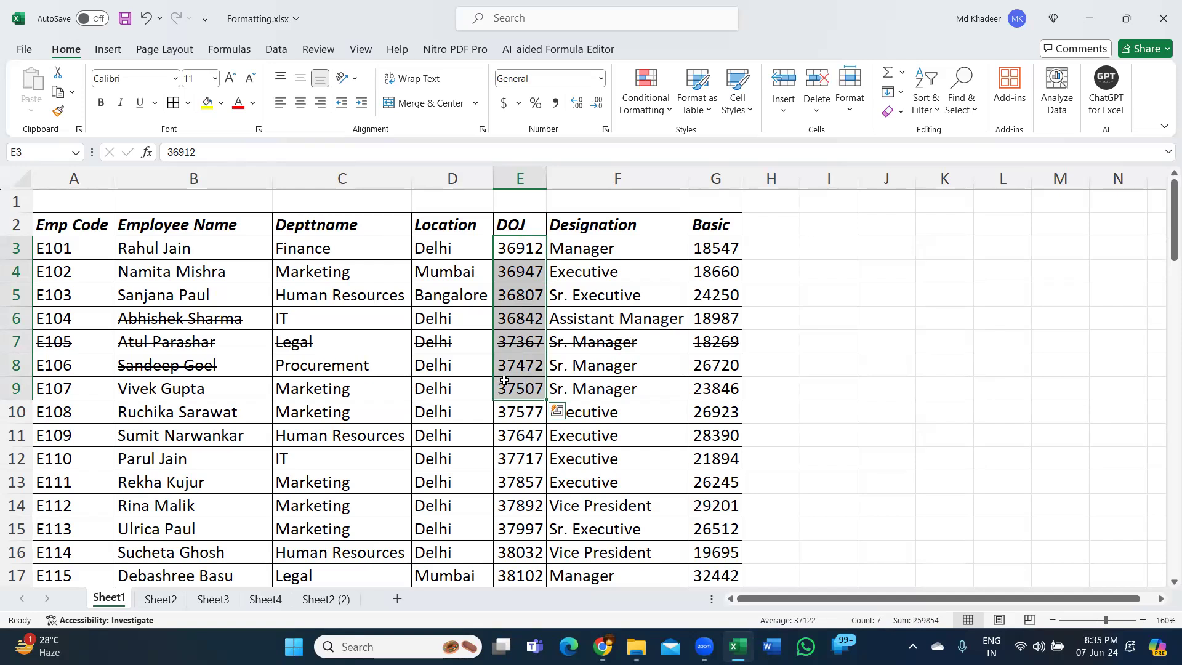
left_click_drag(547, 183, 582, 183)
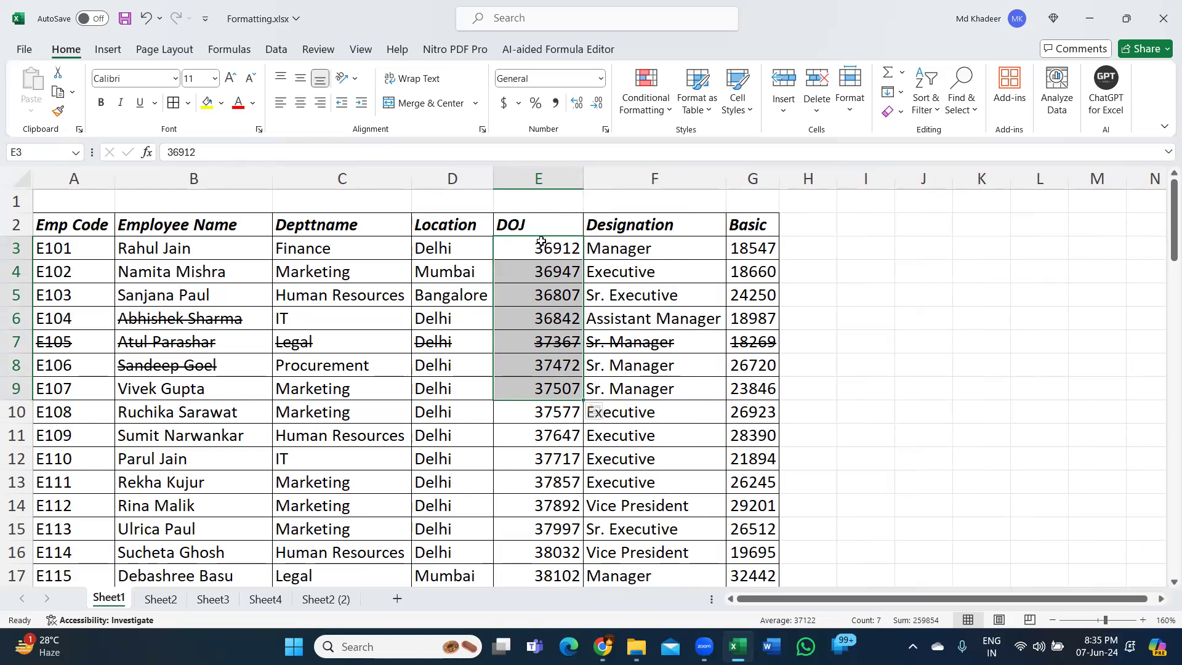
left_click_drag(583, 180, 593, 180)
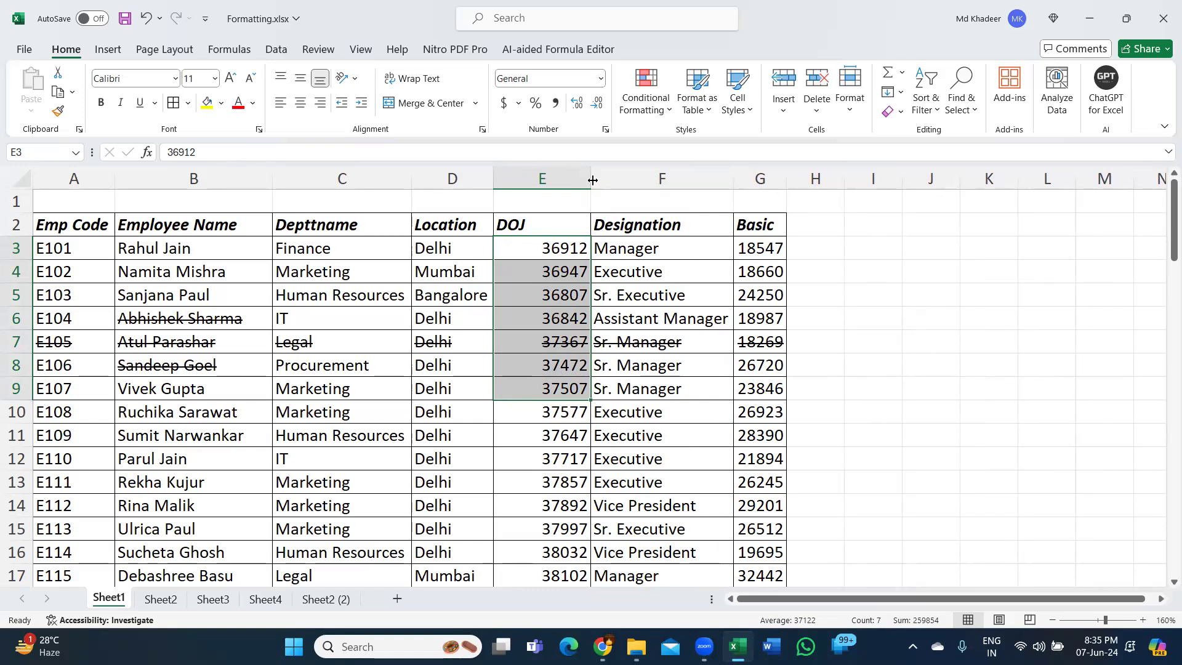
left_click(559, 250)
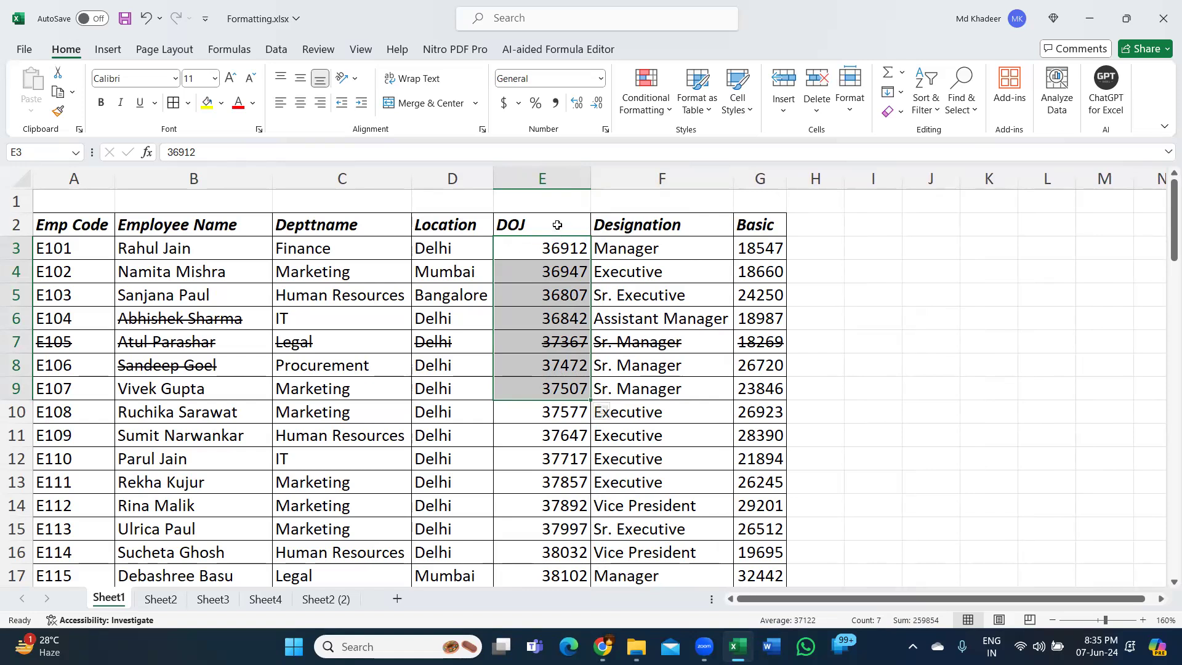
- Select the entire DOJ column E and examine how far the selection extends below the employee table
left_click(551, 183)
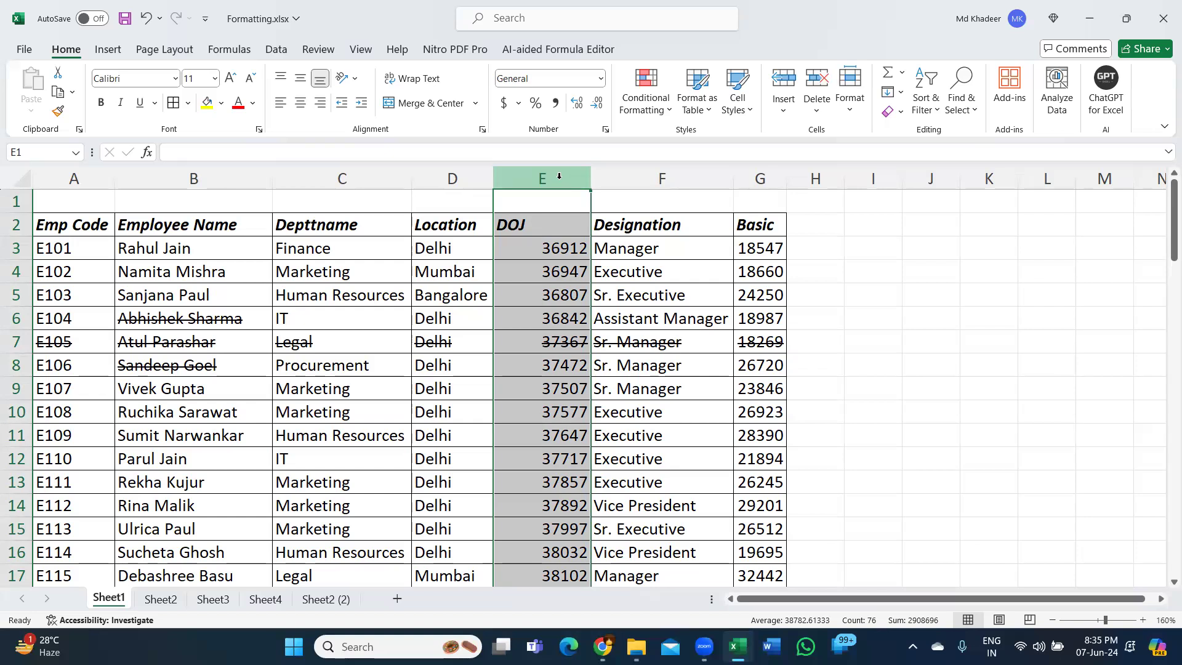
scroll(428, 283, "down", 13)
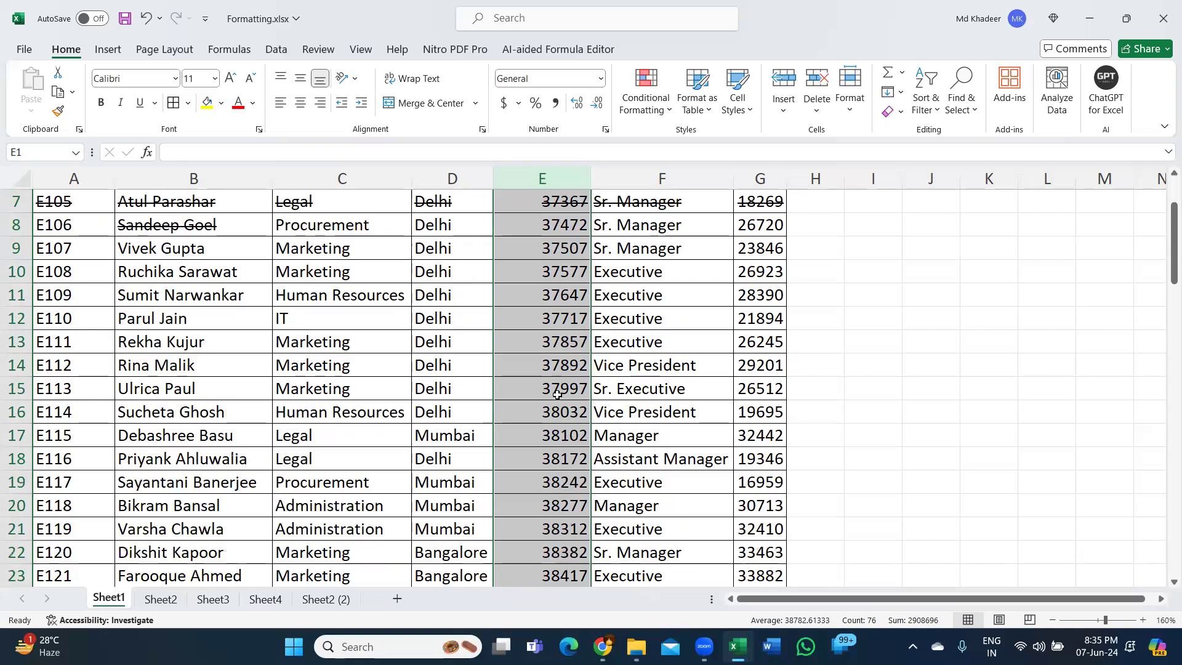
scroll(427, 283, "down", 8)
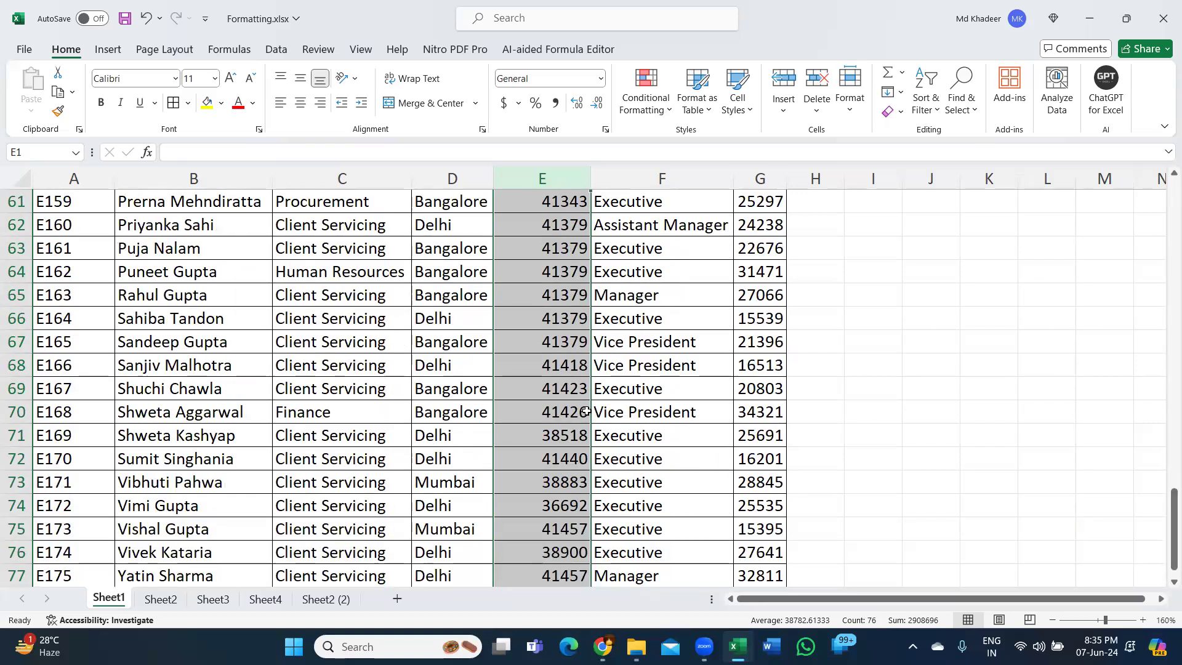
scroll(555, 295, "down", 5)
scroll(550, 314, "up", 1)
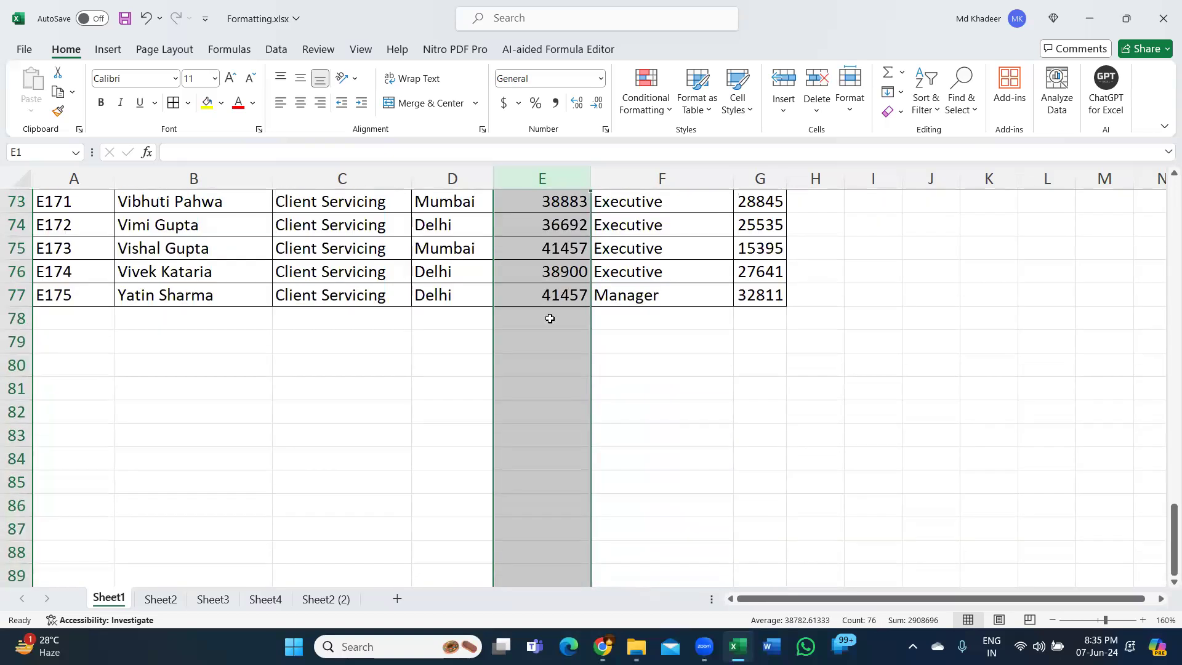
scroll(562, 424, "down", 6)
scroll(558, 439, "down", 6)
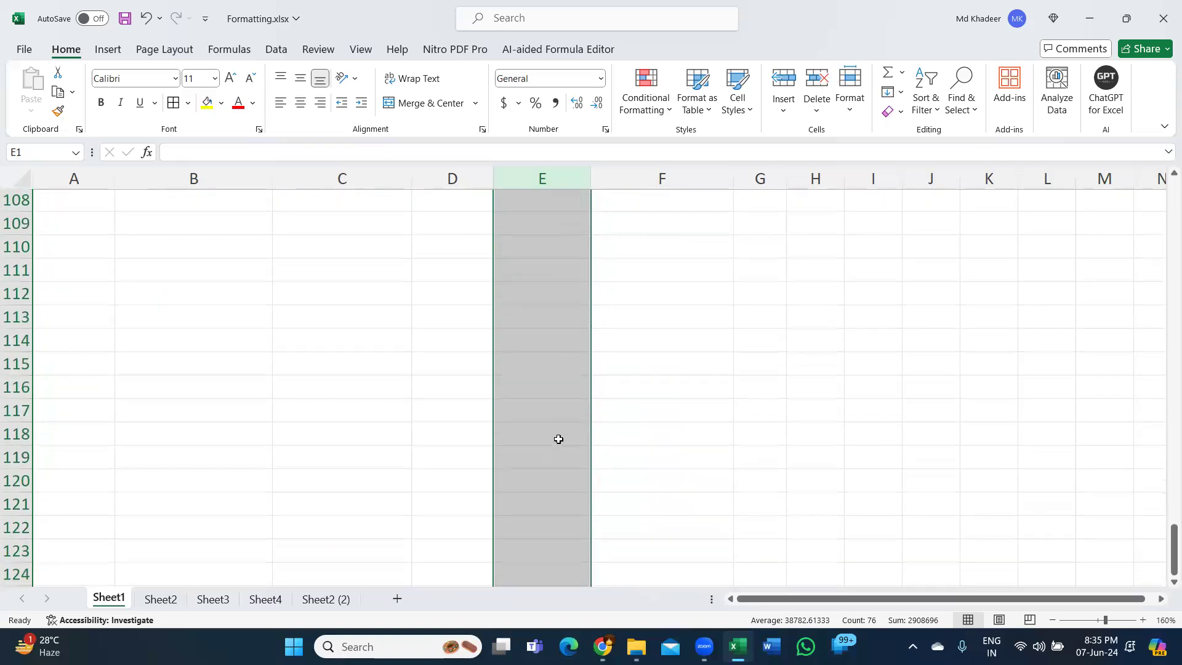
scroll(558, 438, "up", 17)
scroll(555, 420, "up", 16)
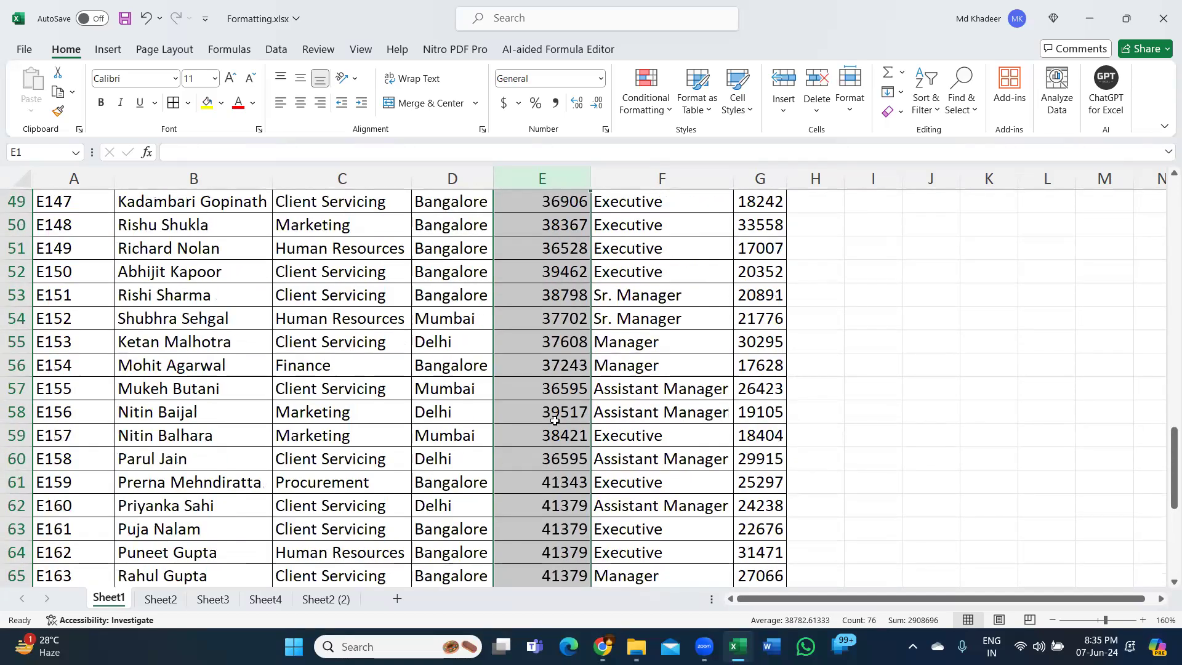
scroll(557, 407, "up", 3)
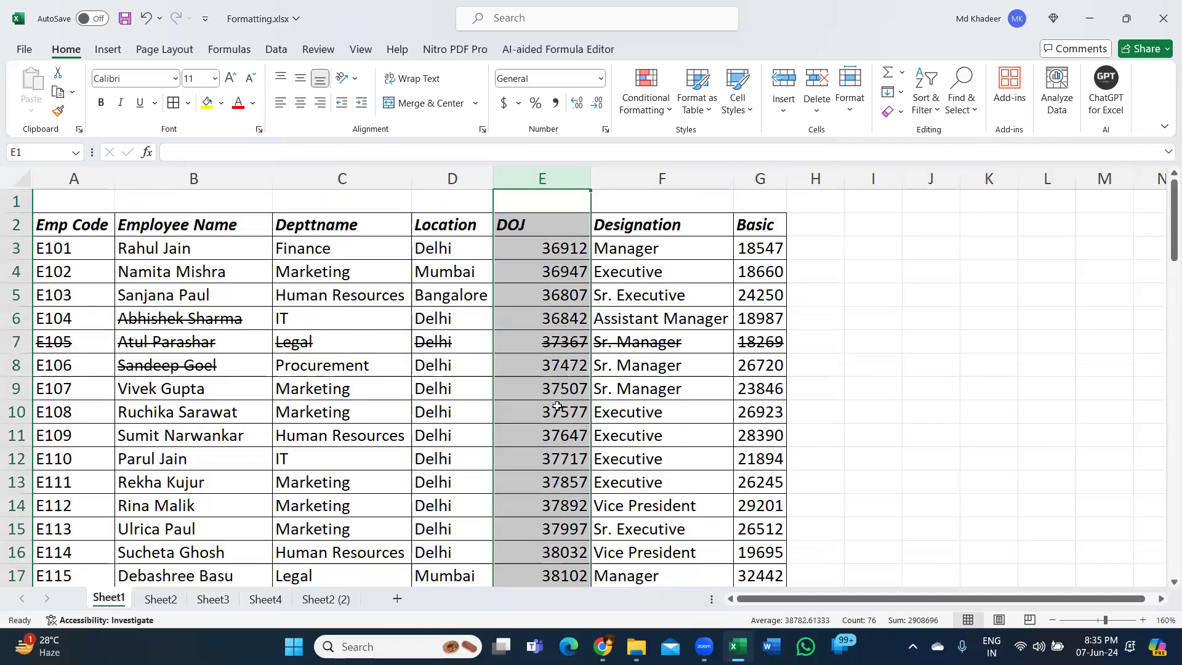
- Select only the DOJ values from E3 down to the last record in E77, and check where the selection ends
left_click(573, 249)
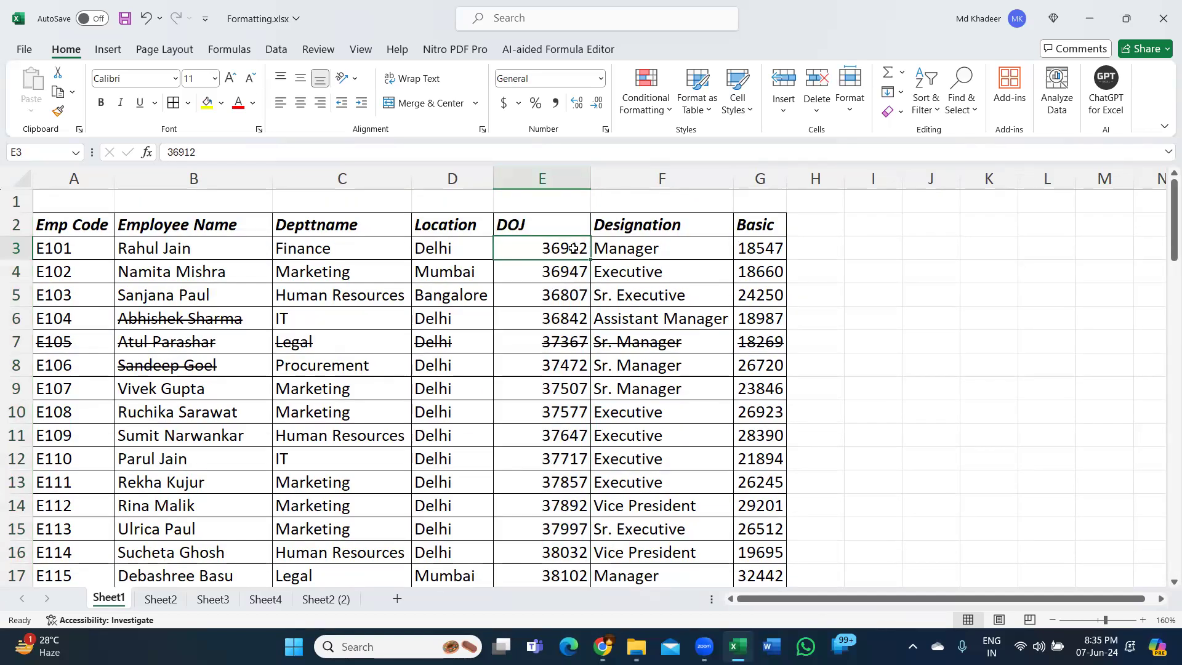
key("ctrl+shift+Down")
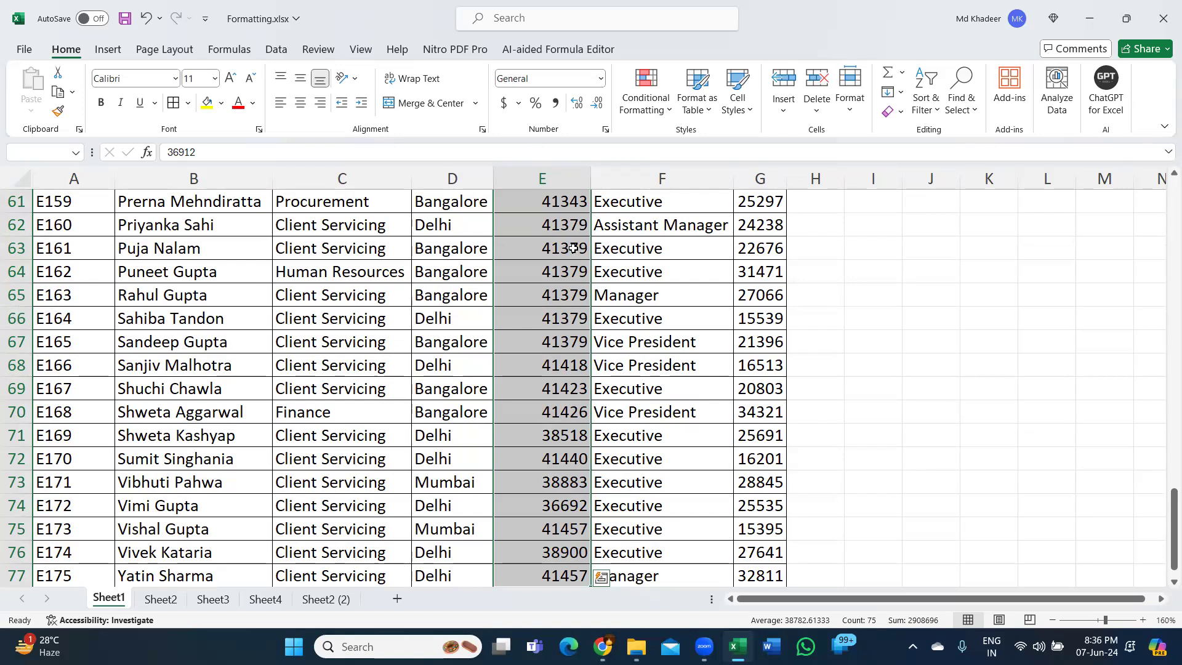
scroll(546, 438, "down", 1)
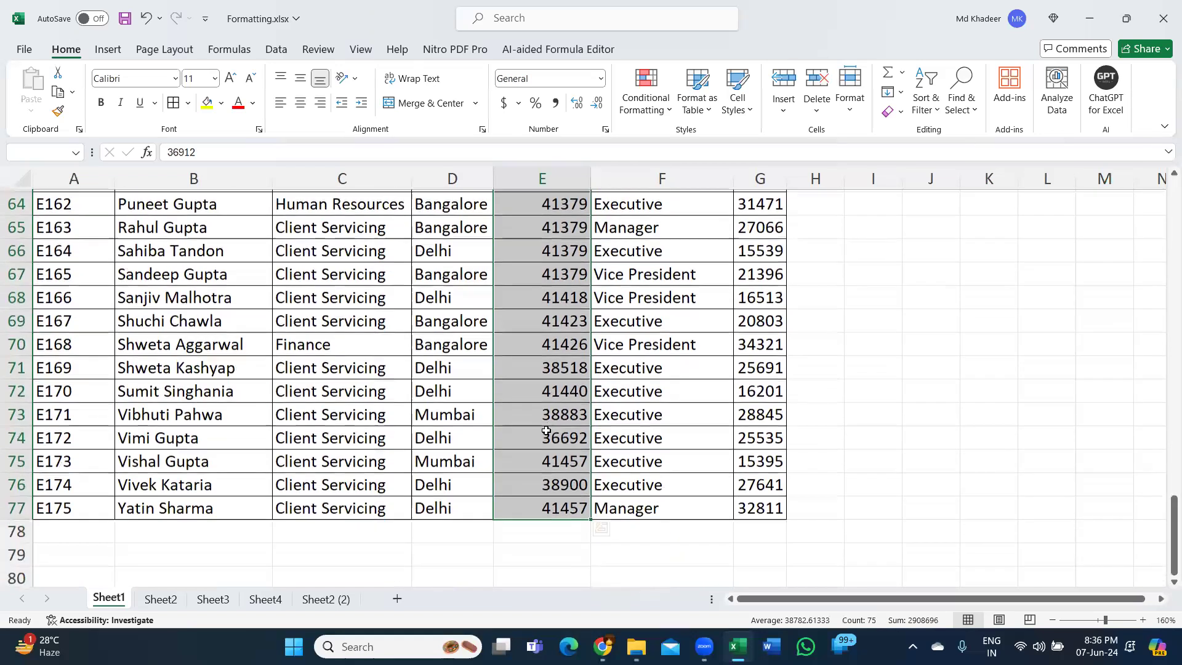
scroll(546, 438, "down", 1)
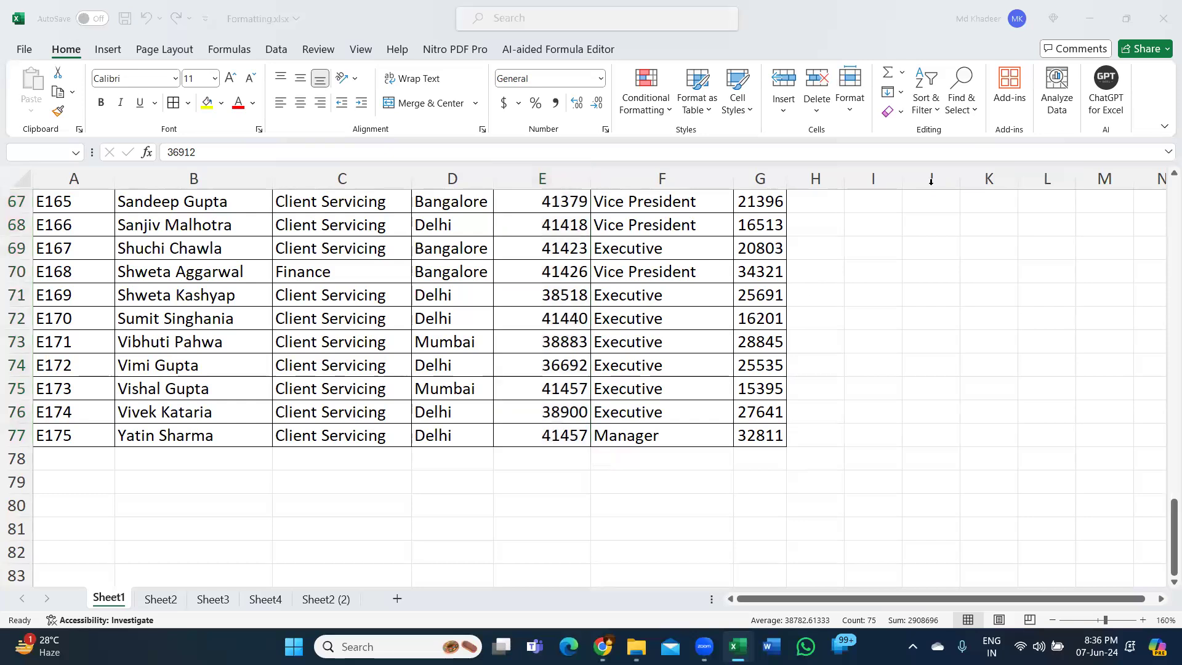
left_click(1164, 516)
mouse_move(1164, 508)
left_mouse_down()
mouse_move(1163, 304)
mouse_move(1163, 537)
left_mouse_up()
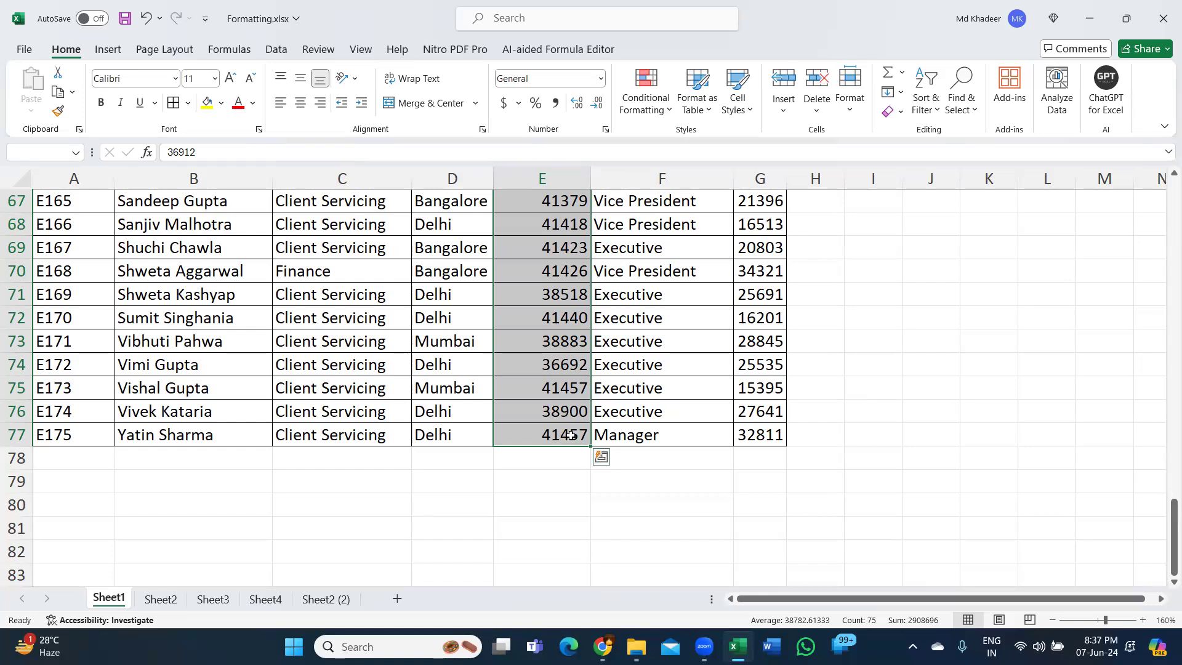
- Jump back and forth between the first and last cells of the selected DOJ range E3:E77, viewing both ends of the selection
key("Return")
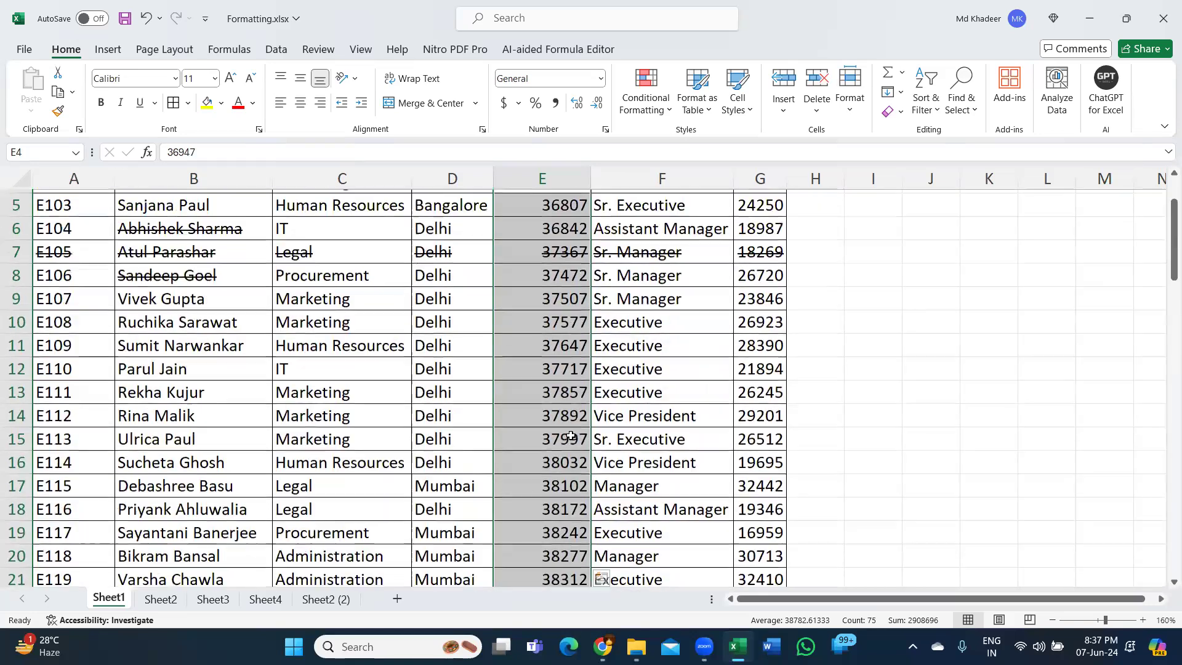
scroll(571, 435, "up", 1)
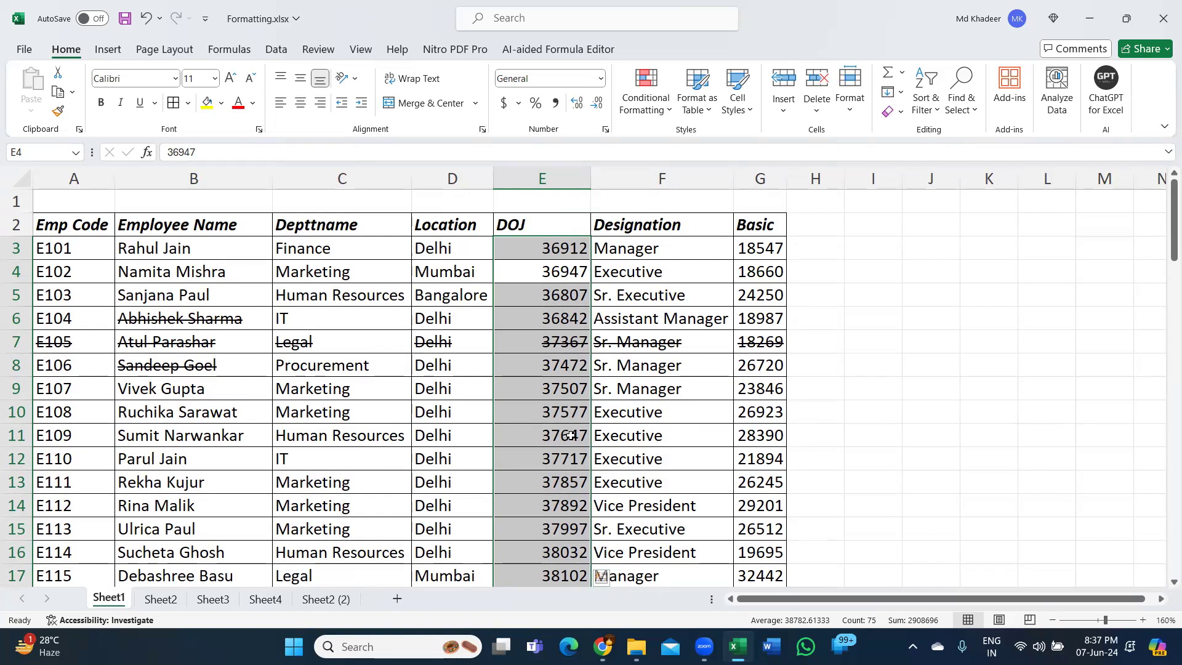
key("shift+Return")
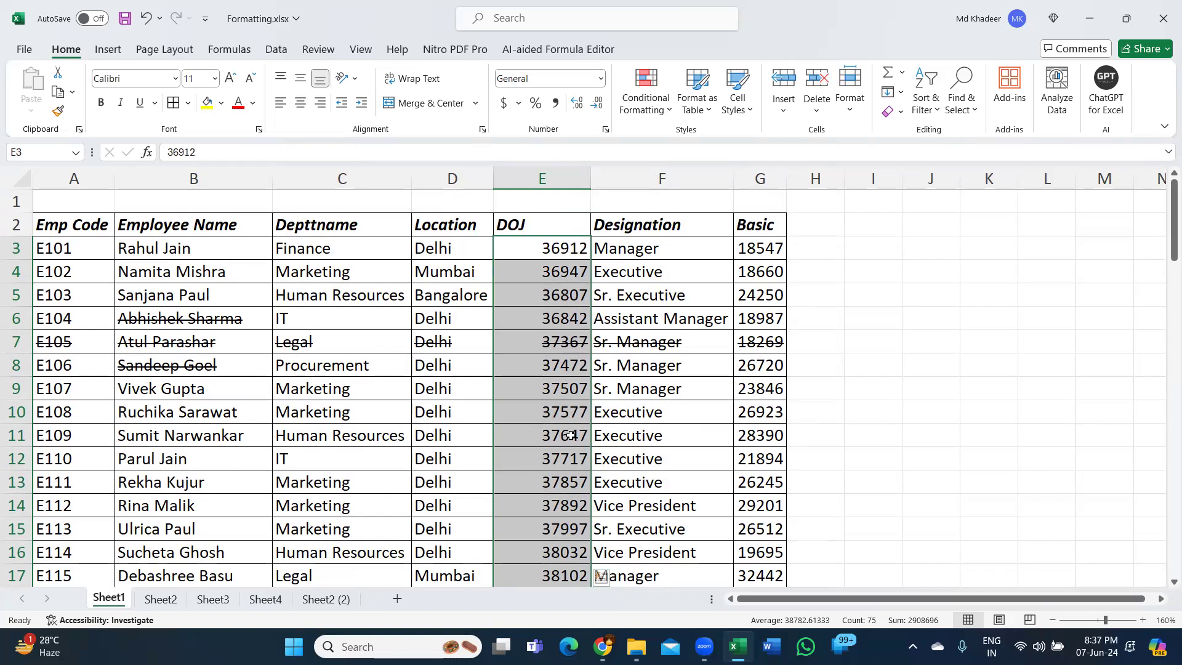
key("shift+Return")
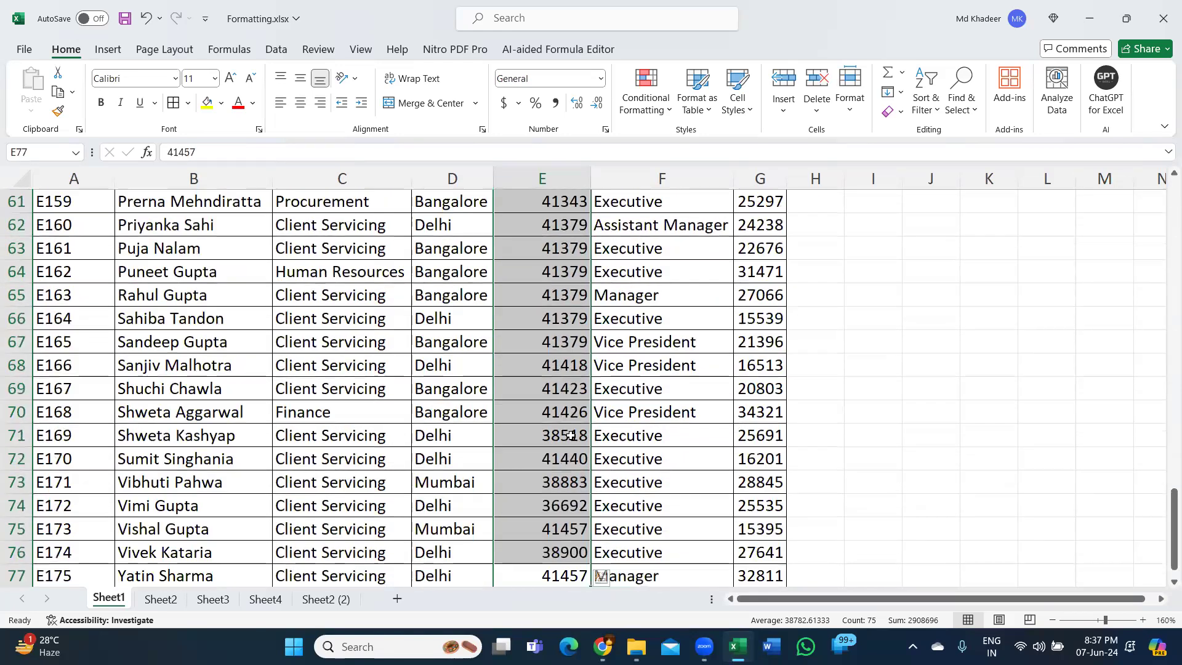
scroll(571, 435, "up", 20)
scroll(571, 436, "down", 14)
scroll(571, 435, "down", 3)
scroll(571, 435, "up", 10)
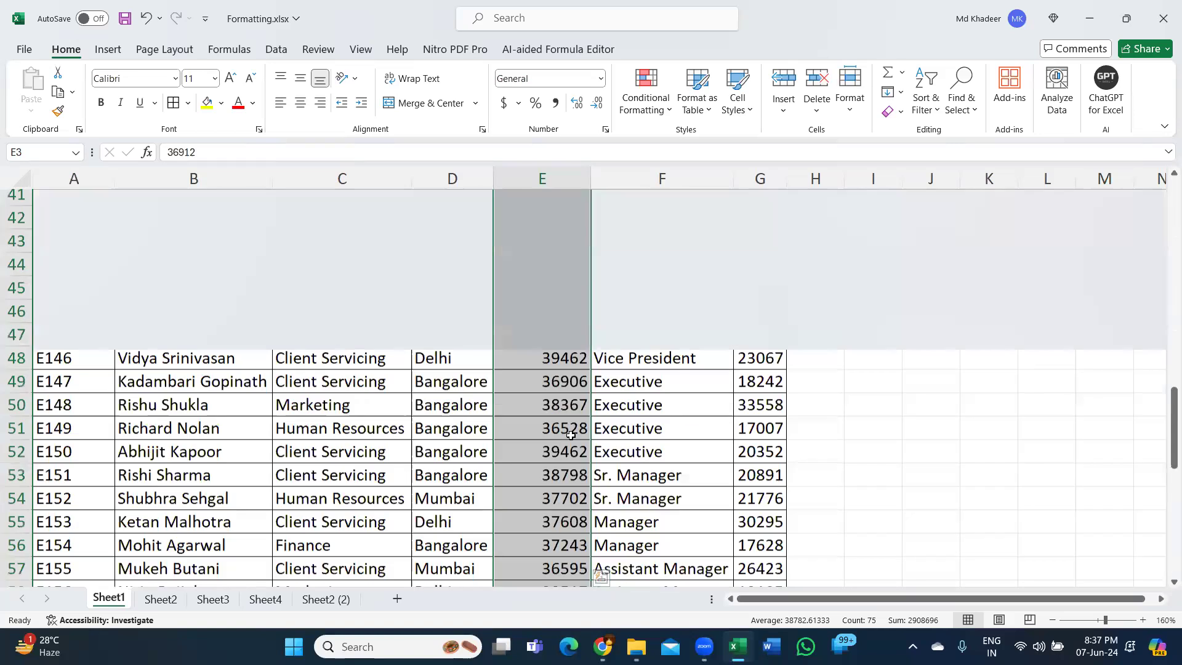
key("Return")
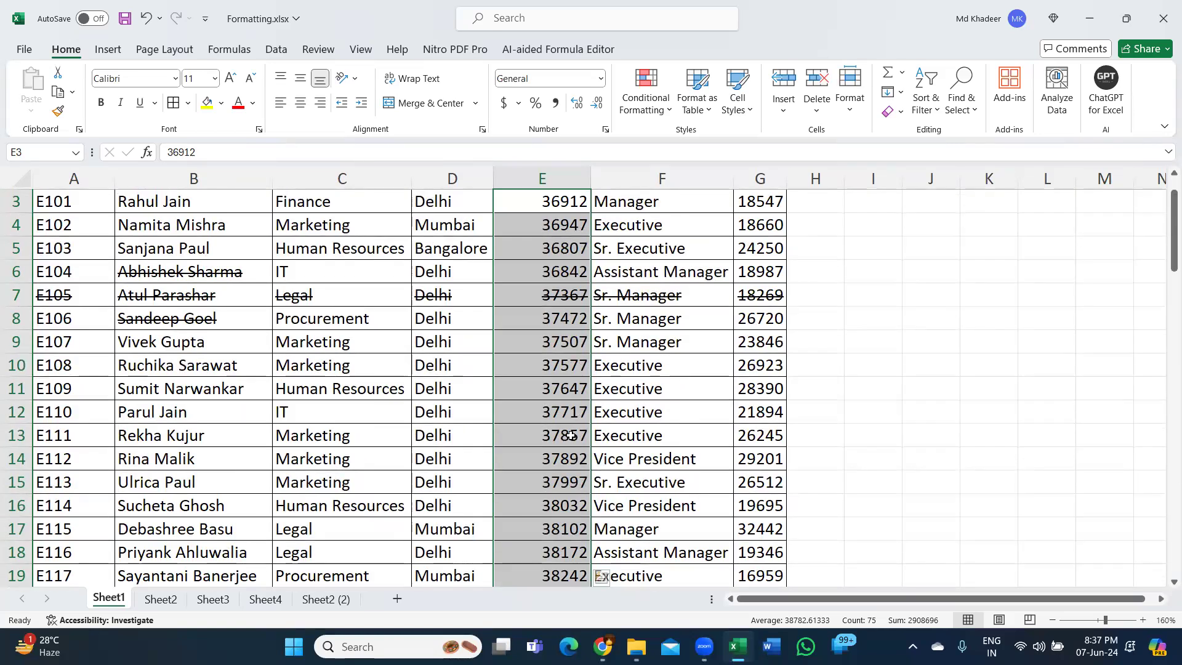
scroll(570, 435, "down", 18)
scroll(570, 435, "up", 18)
scroll(571, 435, "down", 19)
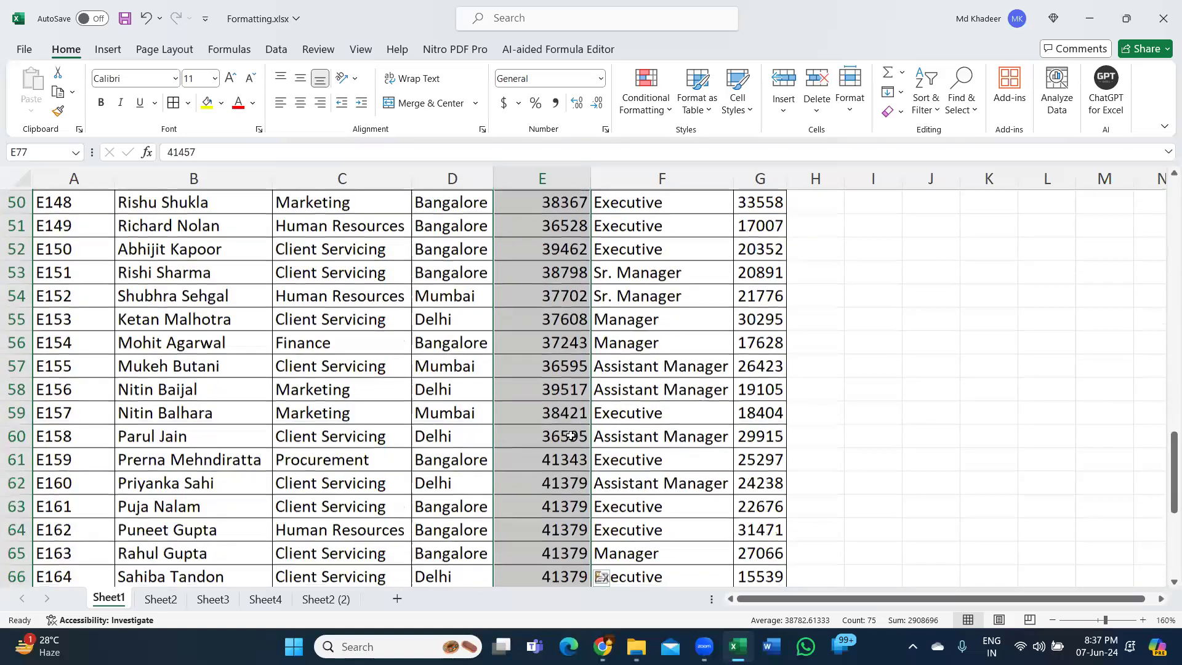
scroll(571, 435, "up", 16)
scroll(571, 435, "down", 20)
scroll(571, 435, "up", 20)
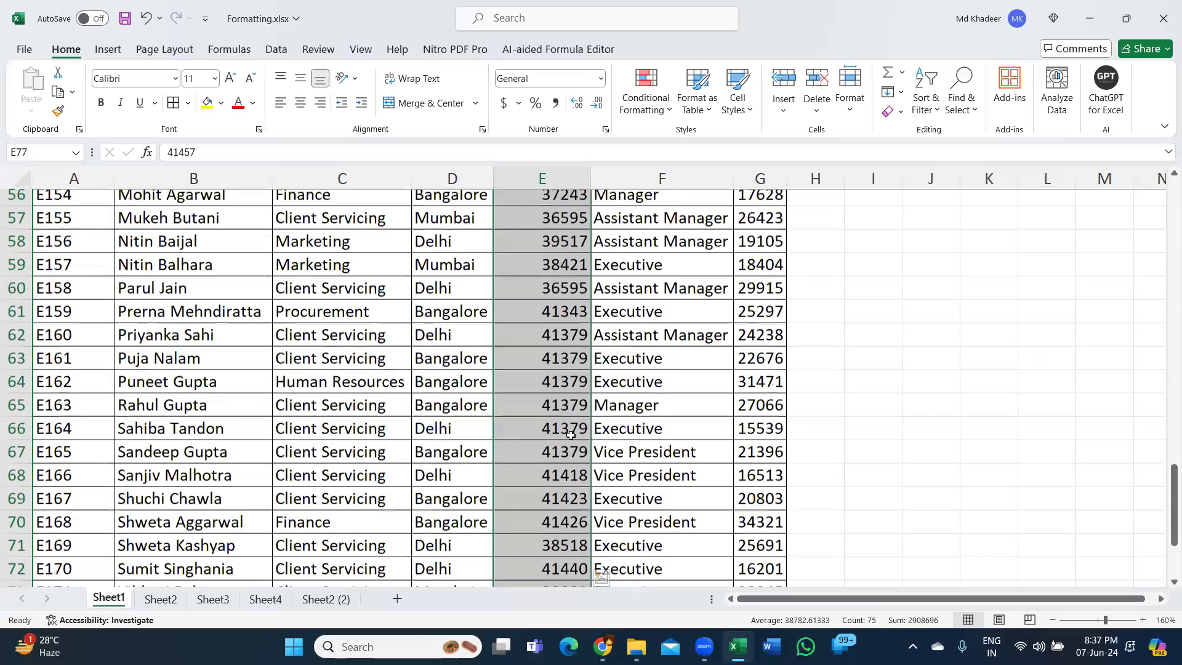
key("ctrl+period")
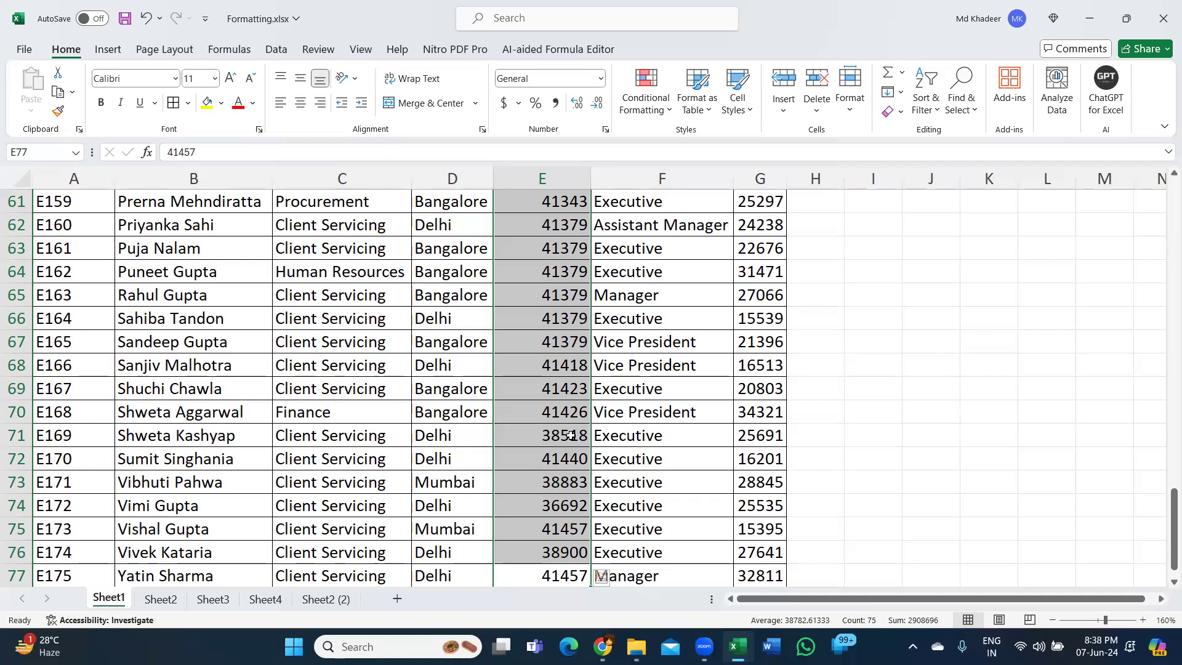
- Return to E3 and reselect the DOJ values E3:E77, bringing the first record back into view
key("ctrl+Up")
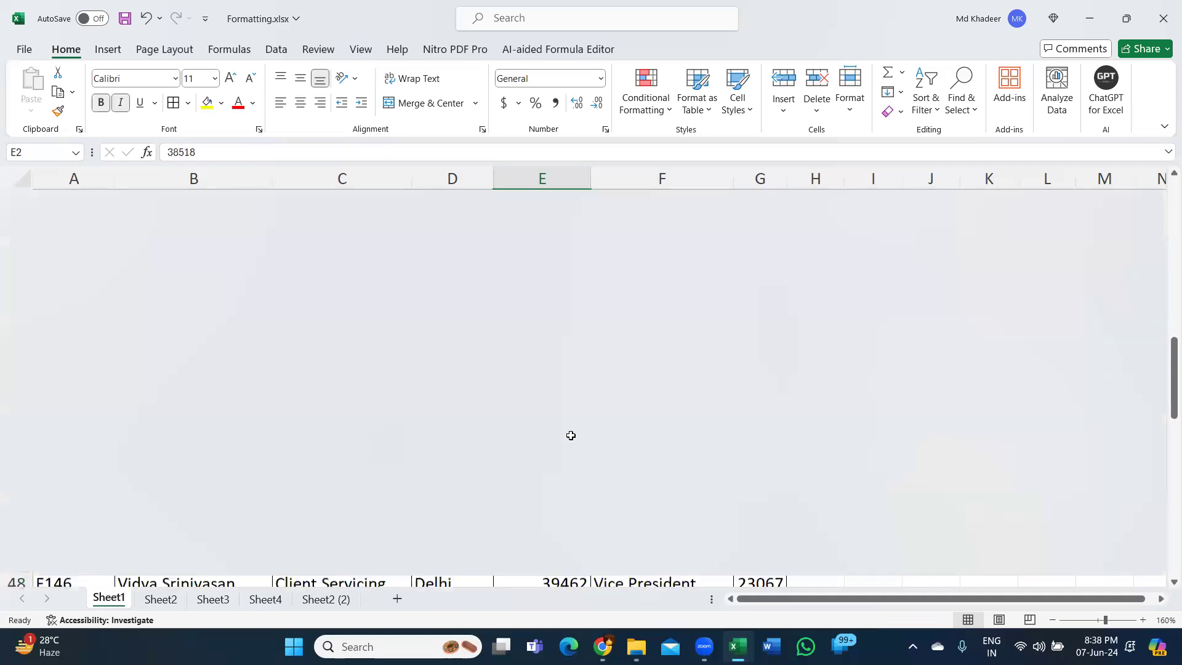
key("Down")
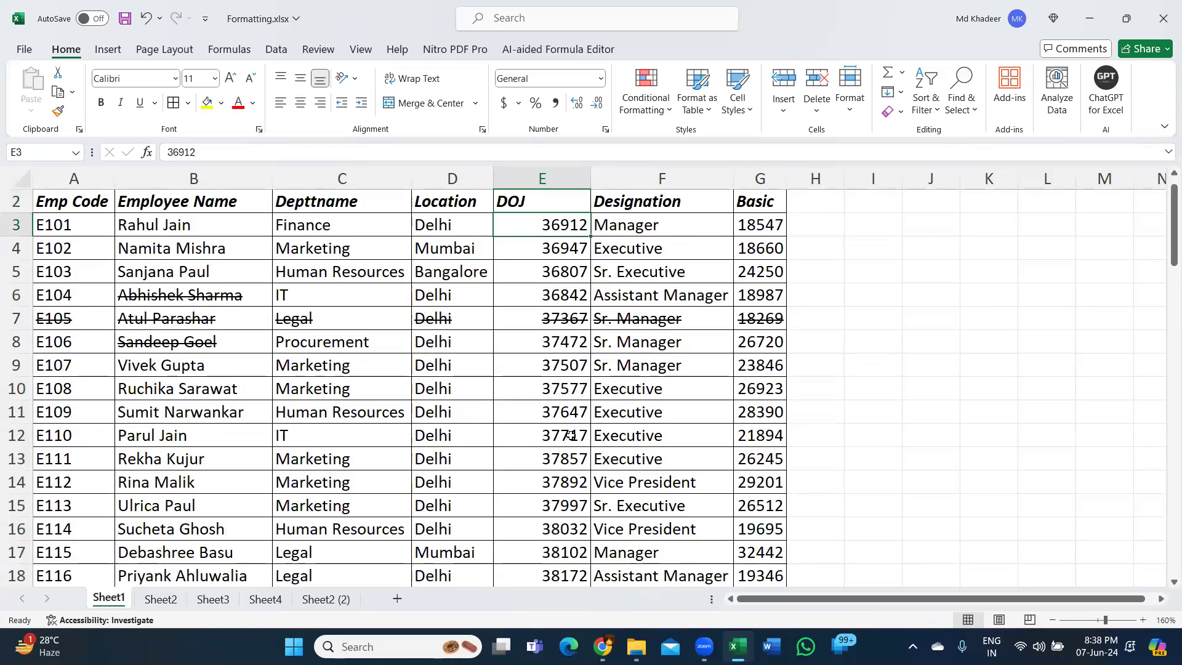
key("ctrl+shift+Down")
key("ctrl+BackSpace")
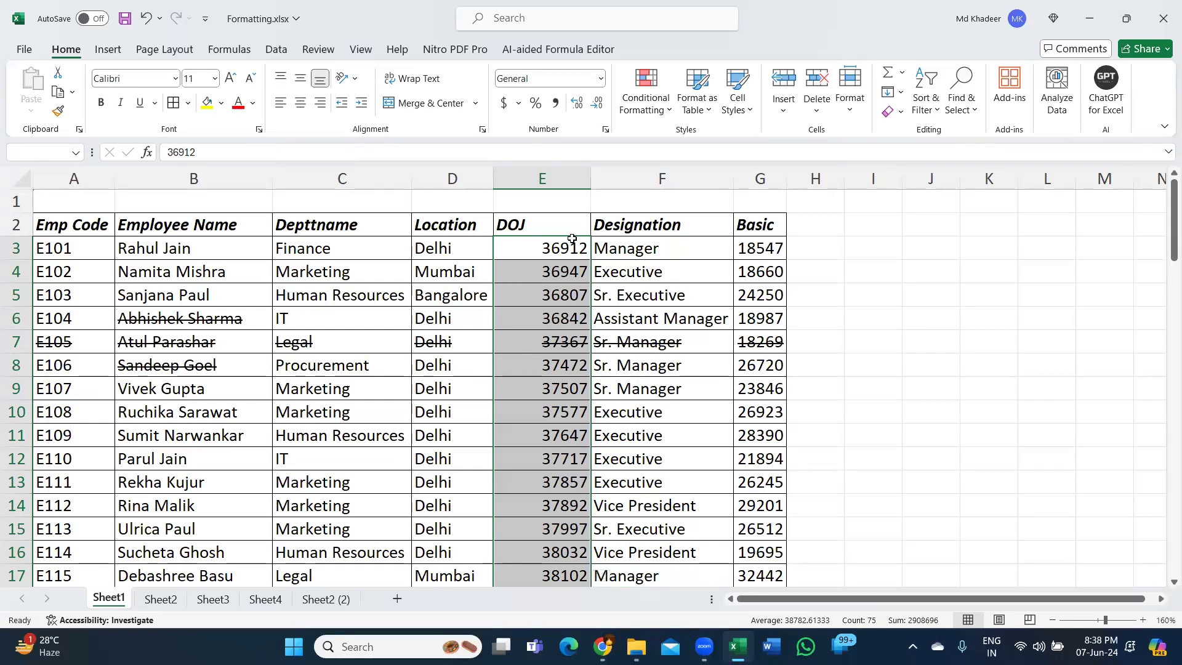
- Format the selected DOJ values E3:E77 as Short Date, applying the format a second time
key("ctrl+q")
left_click(601, 80)
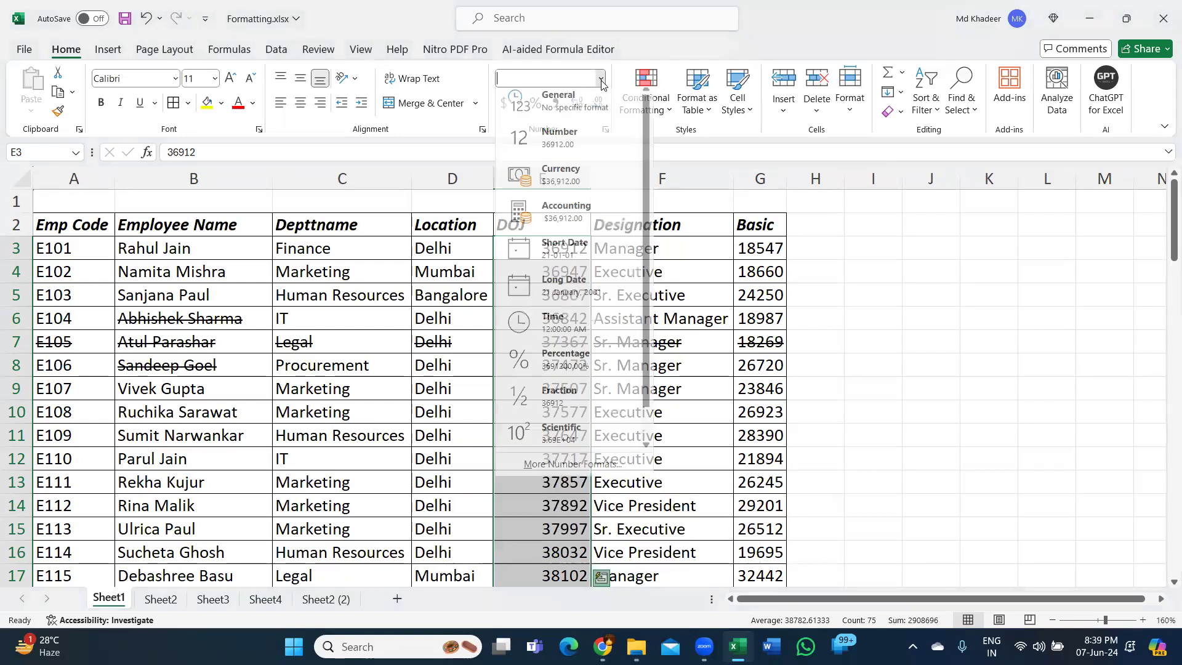
left_click(601, 254)
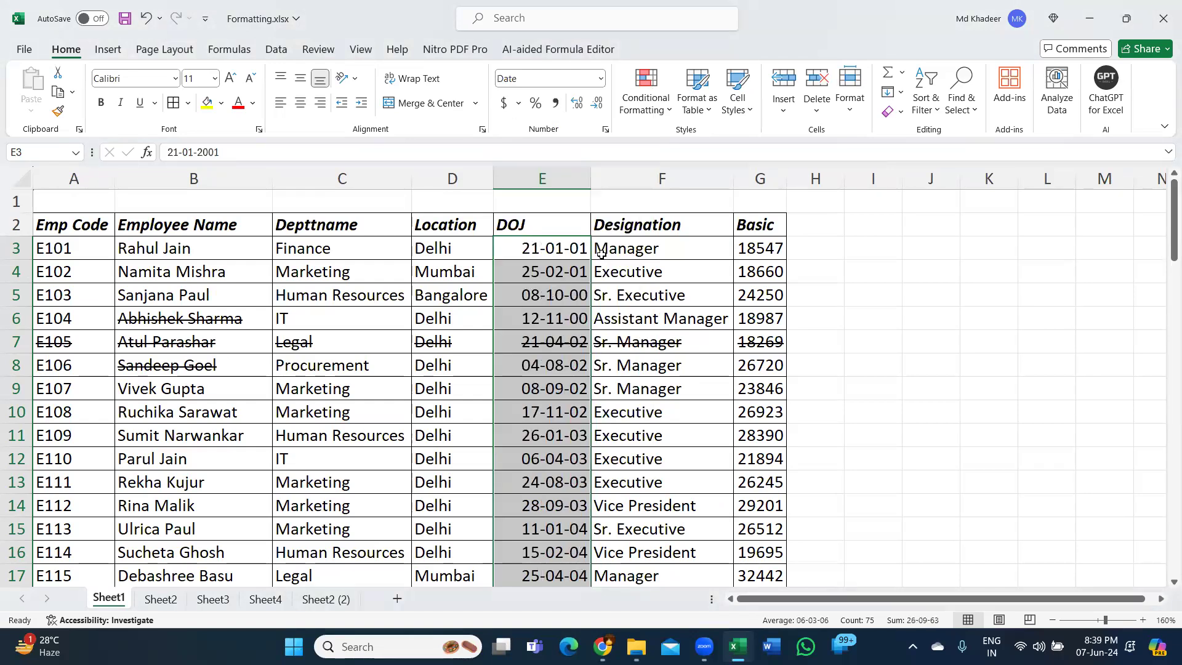
left_click(600, 79)
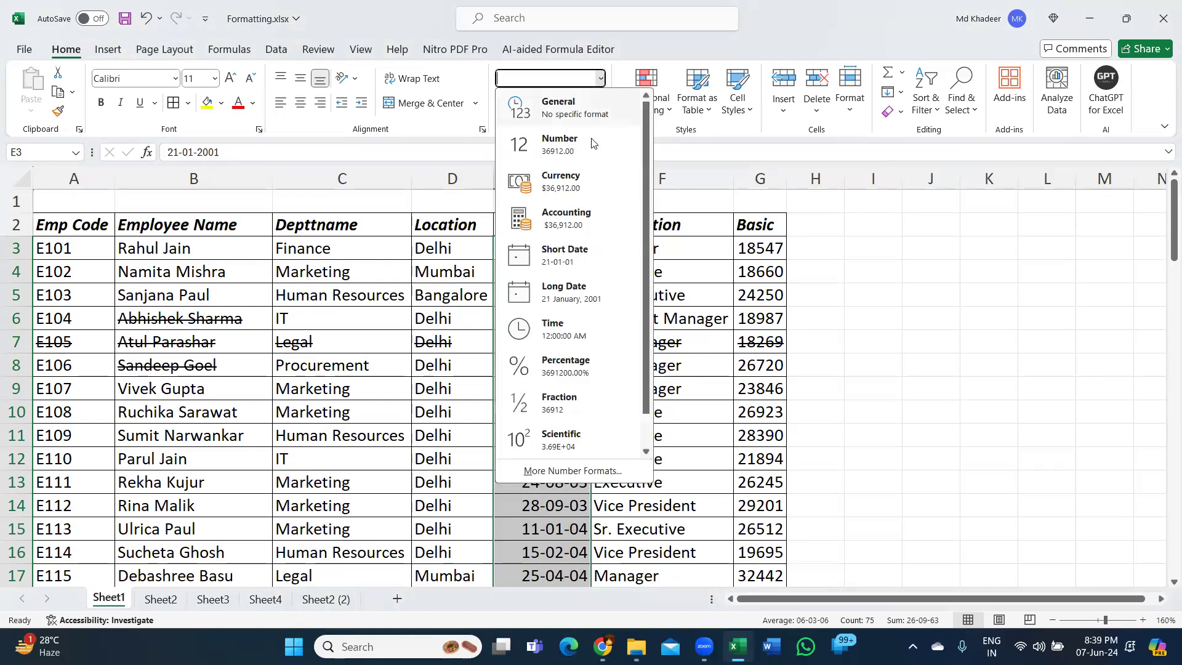
left_click(607, 252)
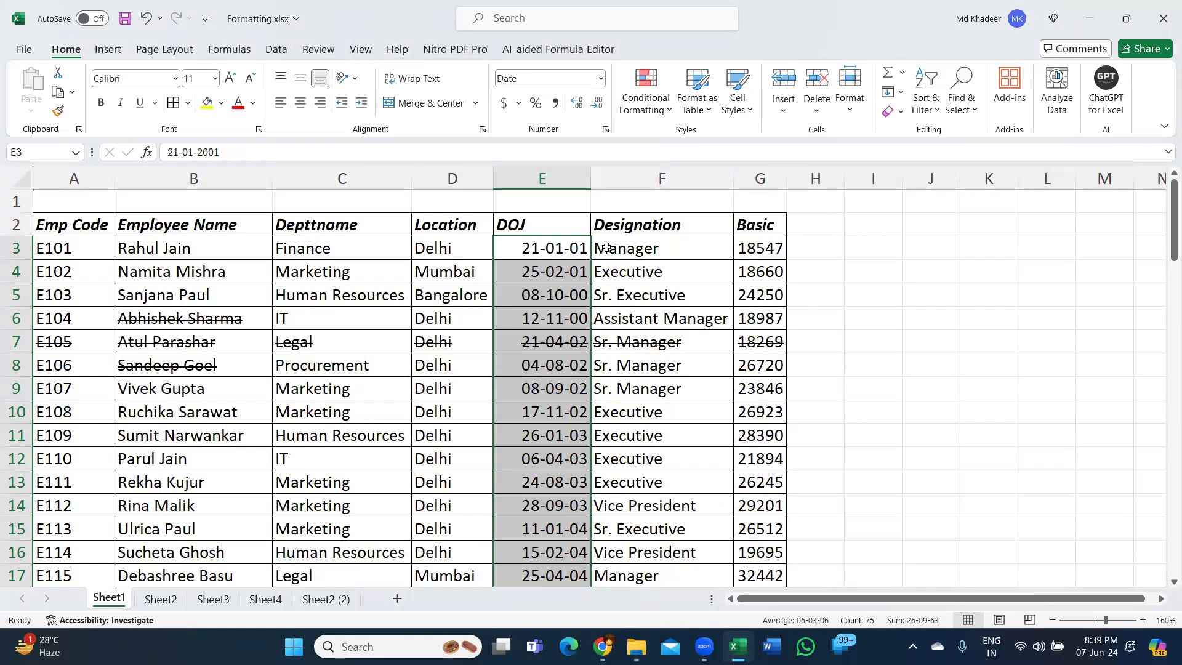
- Switch the DOJ dates to the dd-mmm-yy format, and set their custom number format to dd-mm-yy
key("ctrl+z")
key("ctrl+y")
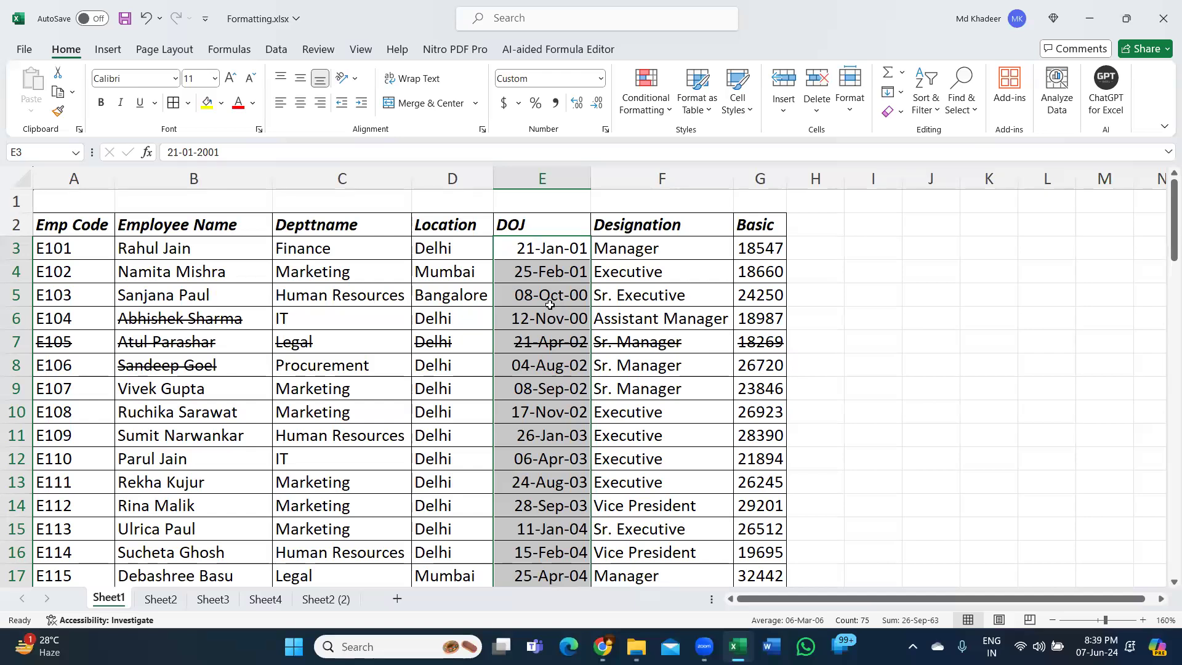
left_click(605, 130)
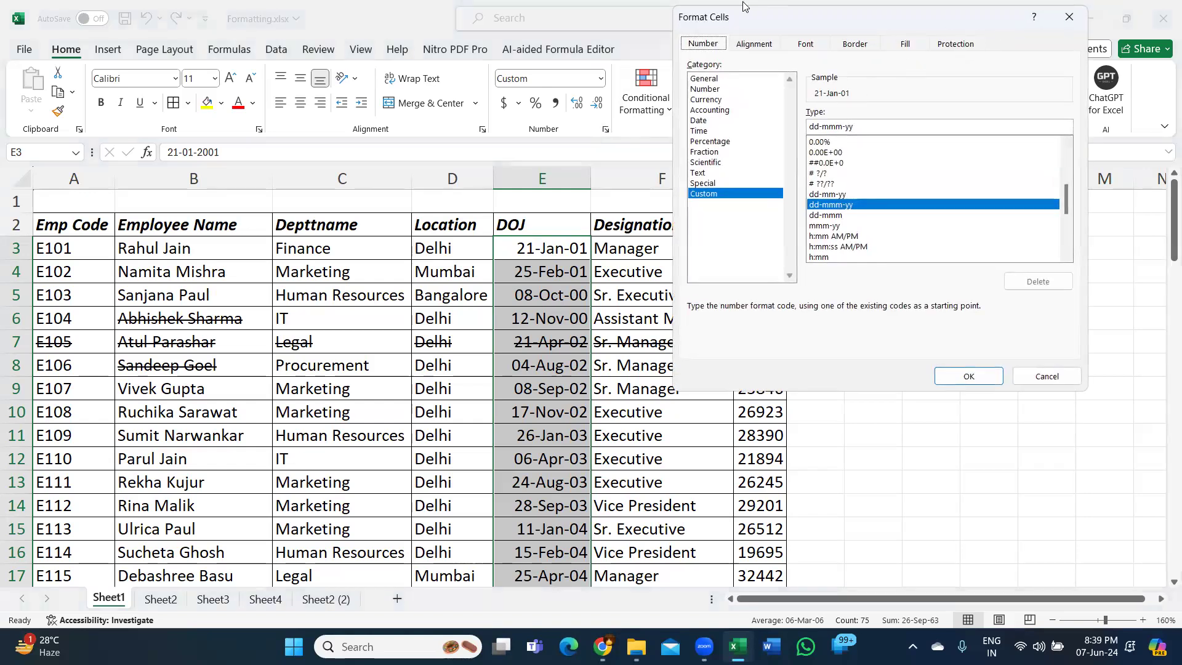
left_click(832, 195)
left_click(966, 375)
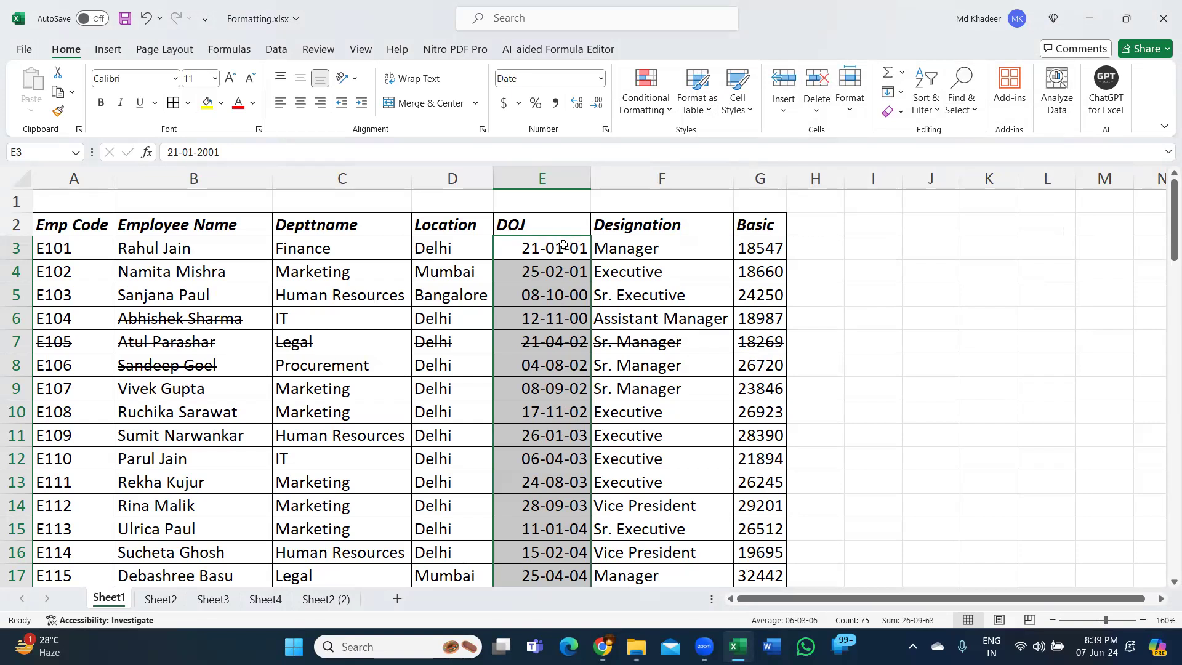
- Select only E4 in the DOJ column, and check today's date in the system calendar before closing it
key("Return")
left_click(539, 277)
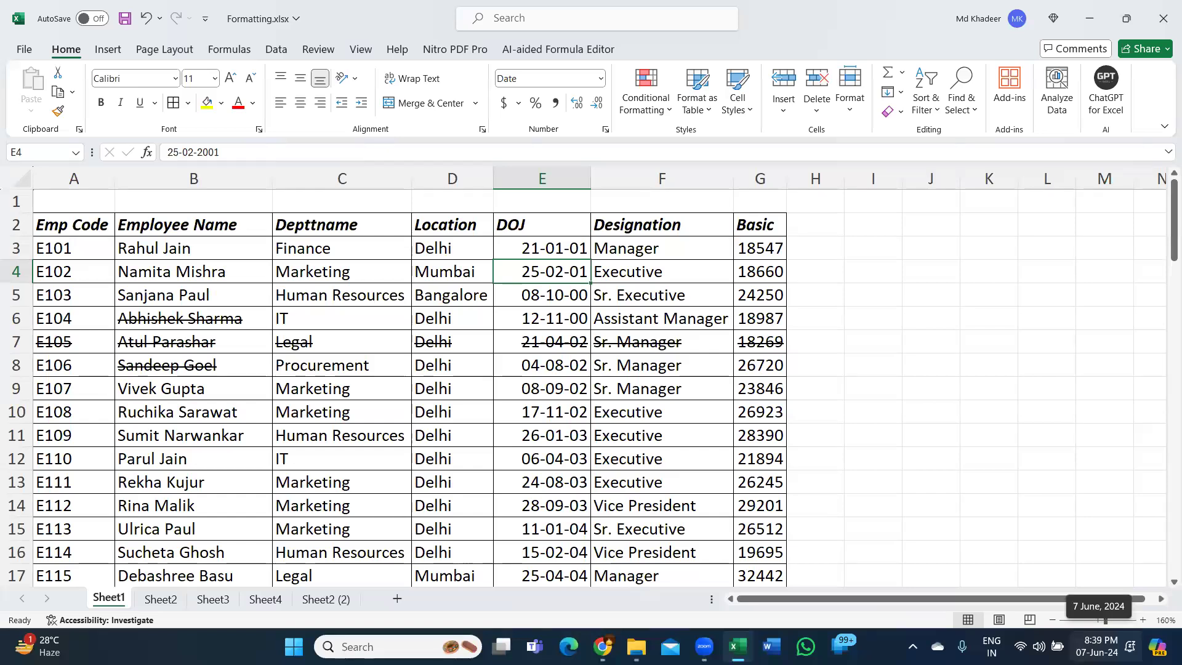
left_click(1100, 646)
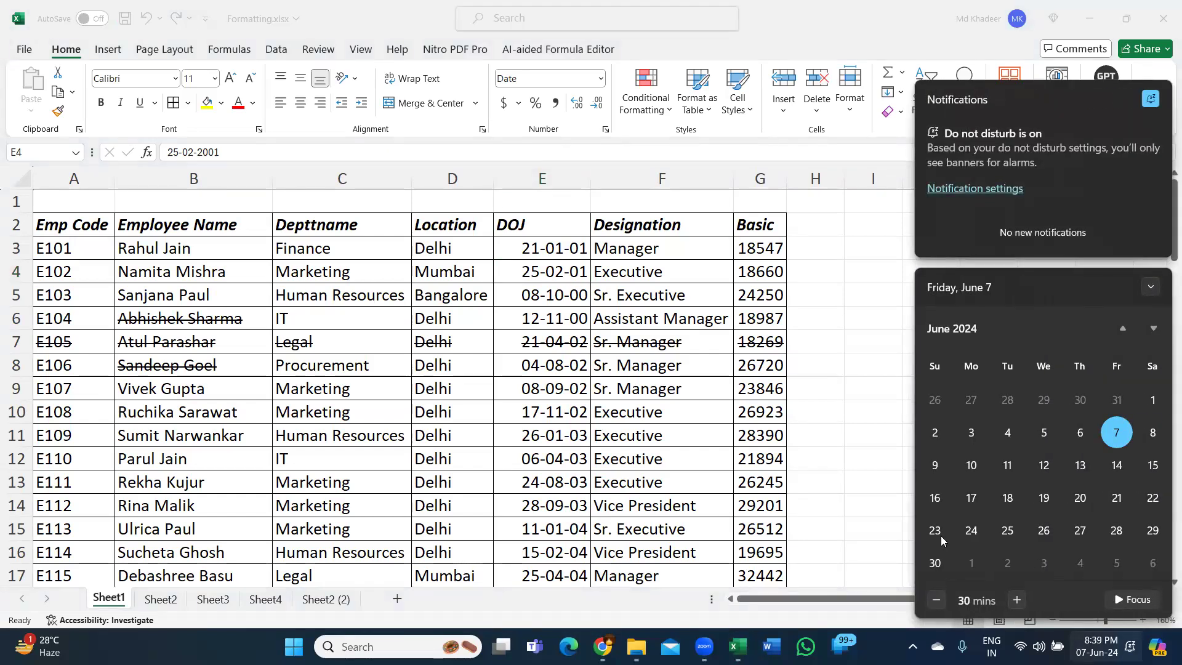
left_click(608, 312)
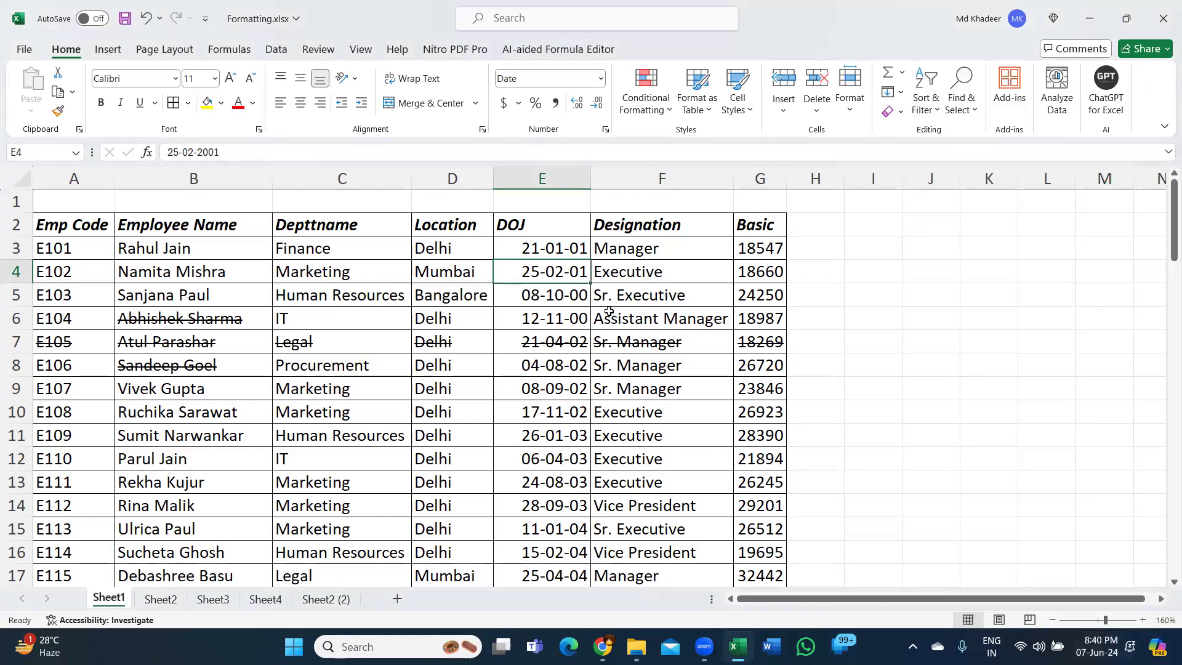
- Apply the comma style to the Basic values G3:G77, widening column G enough to display them in full
left_click(776, 254)
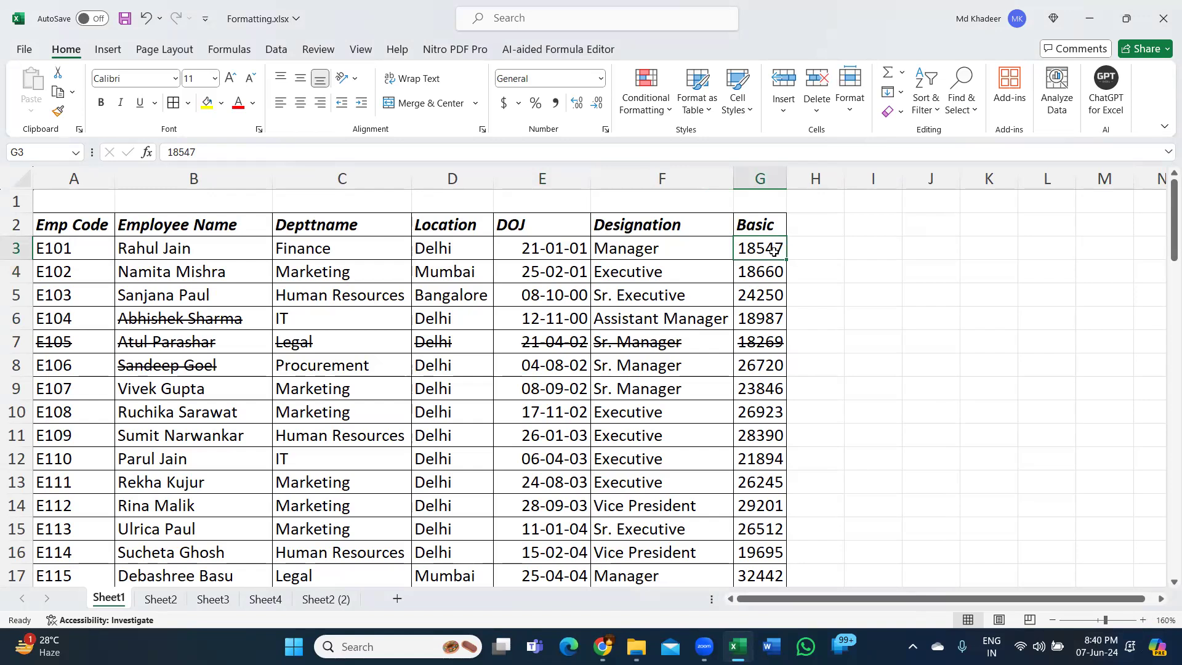
left_click_drag(786, 181, 820, 182)
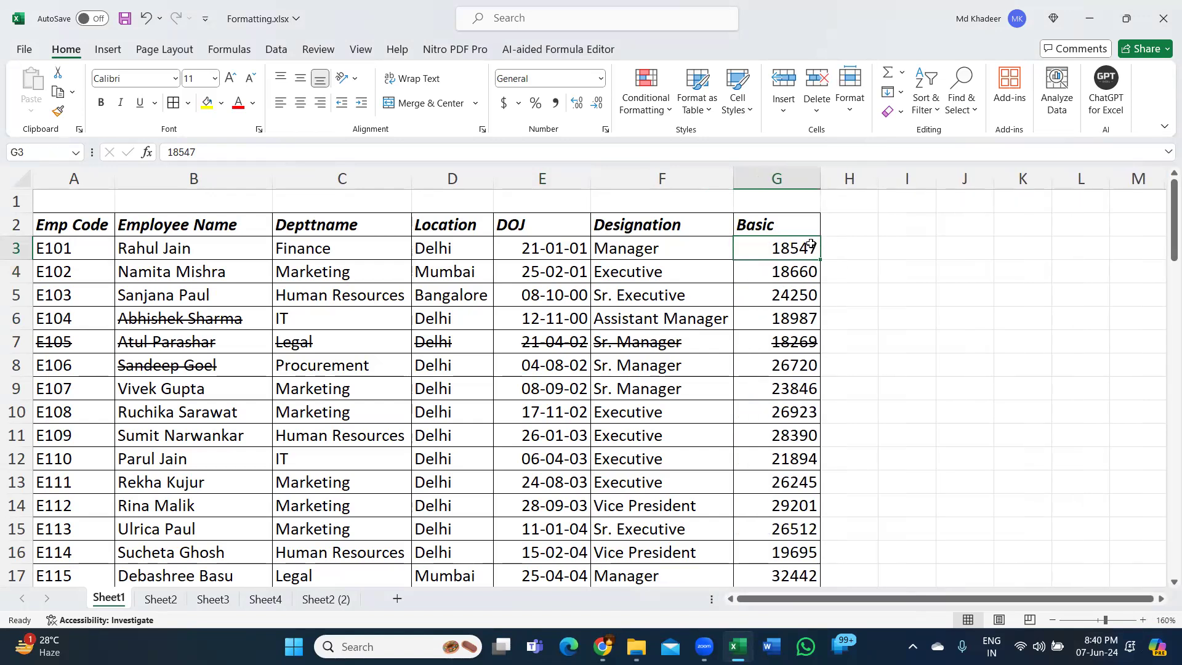
key("ctrl+shift+Down")
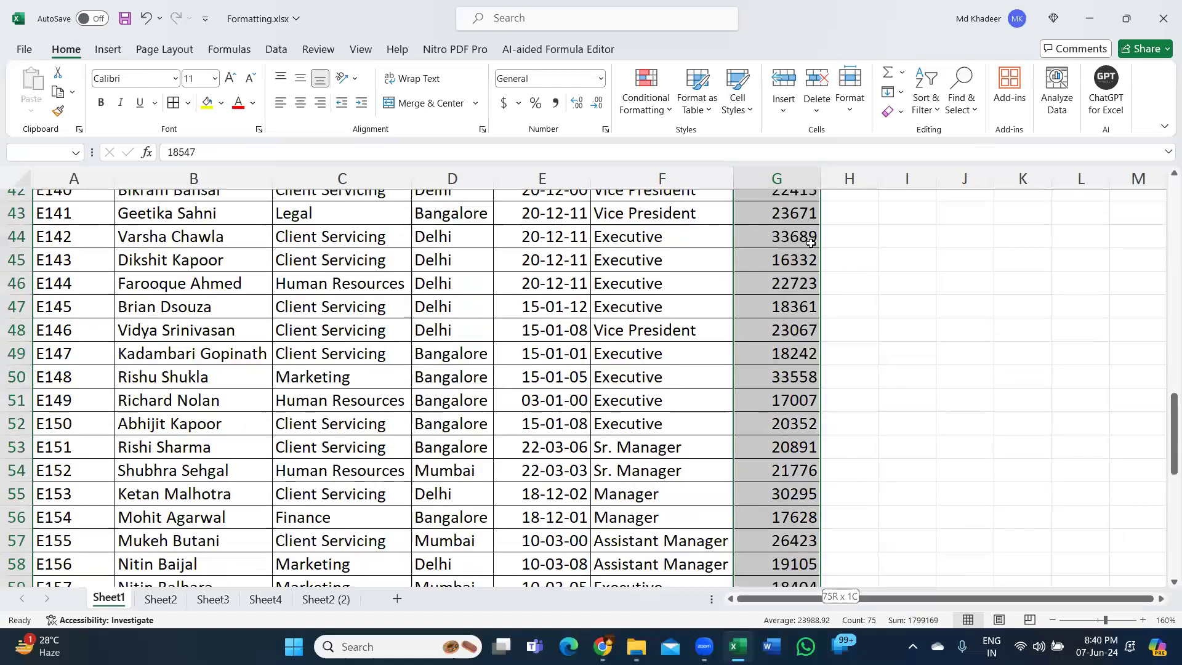
scroll(810, 244, "up", 20)
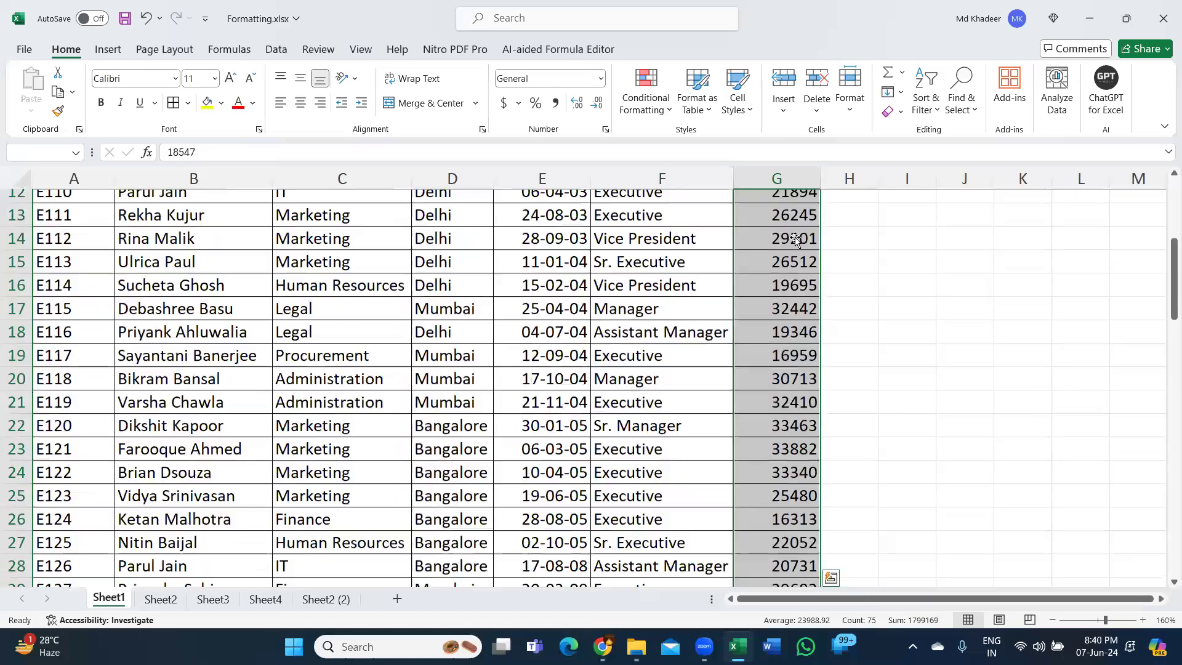
key("ctrl+q")
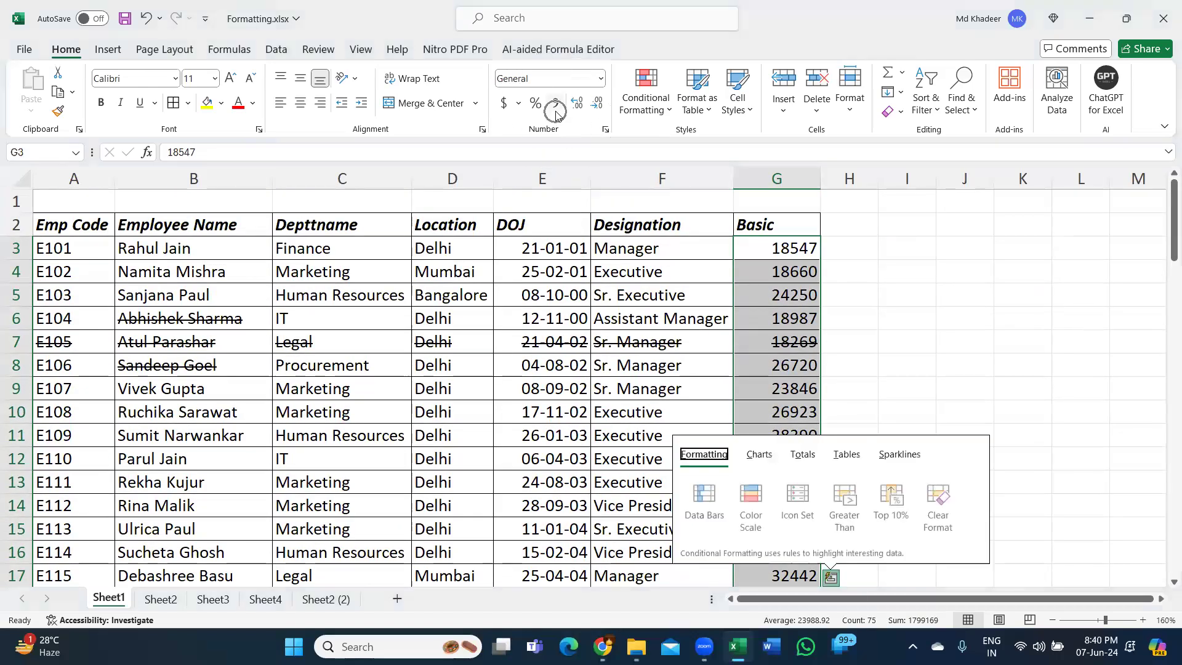
left_click(555, 111)
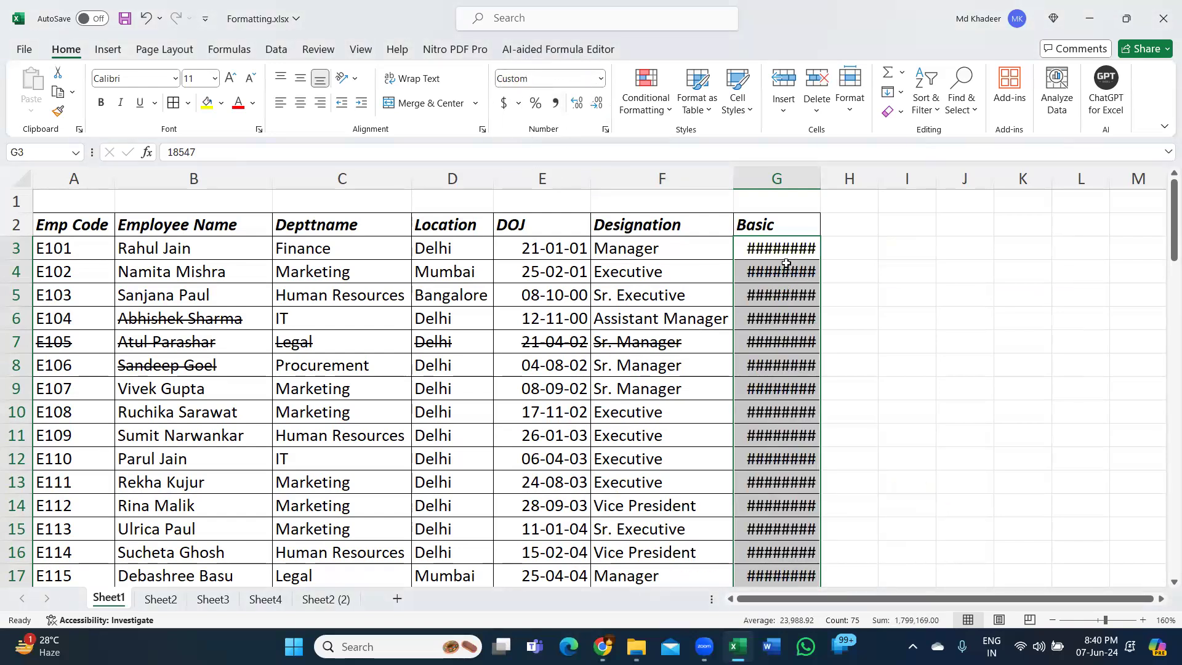
mouse_move(787, 273)
left_click_drag(822, 177, 834, 178)
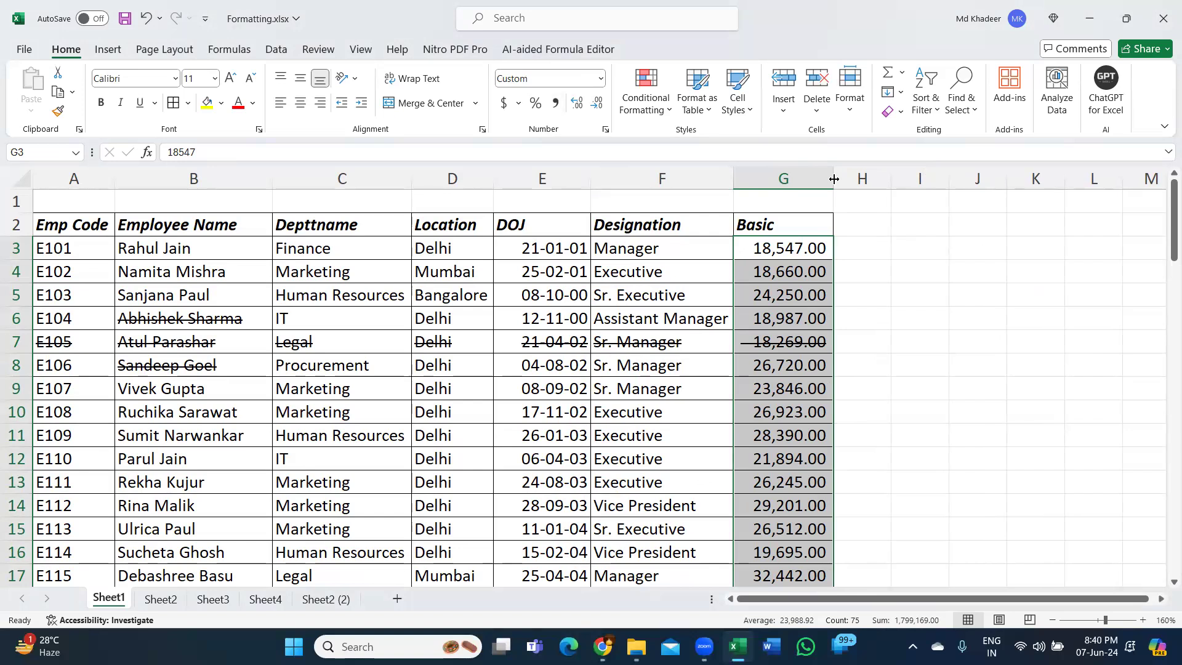
left_click(588, 323)
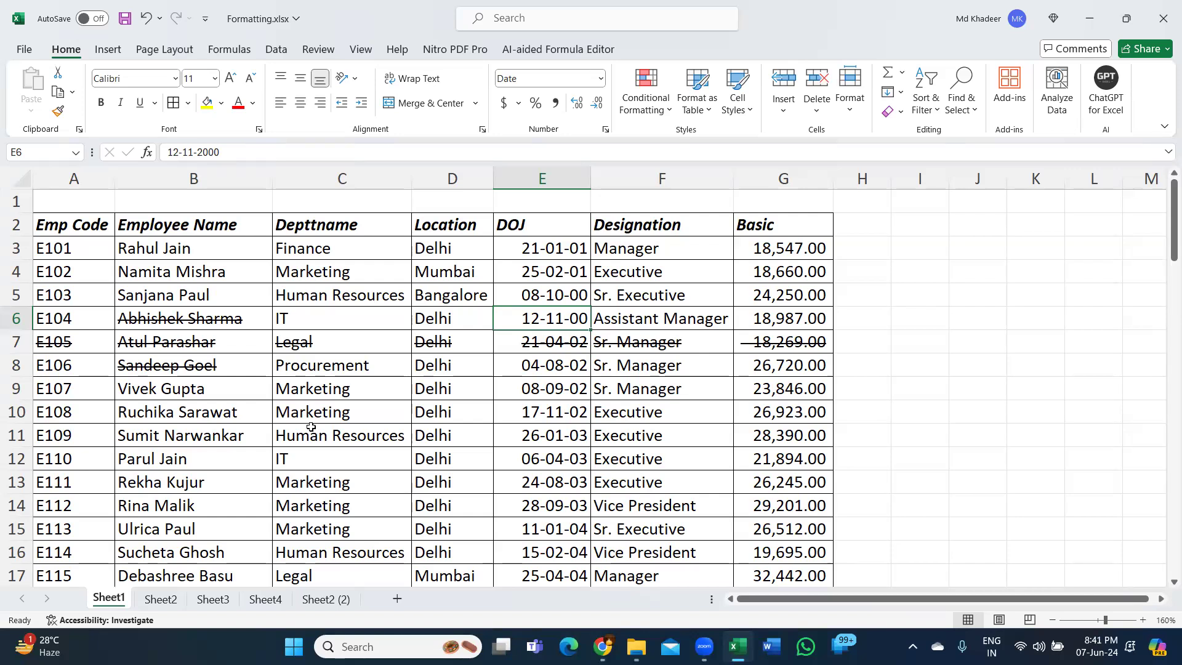
left_click(424, 364)
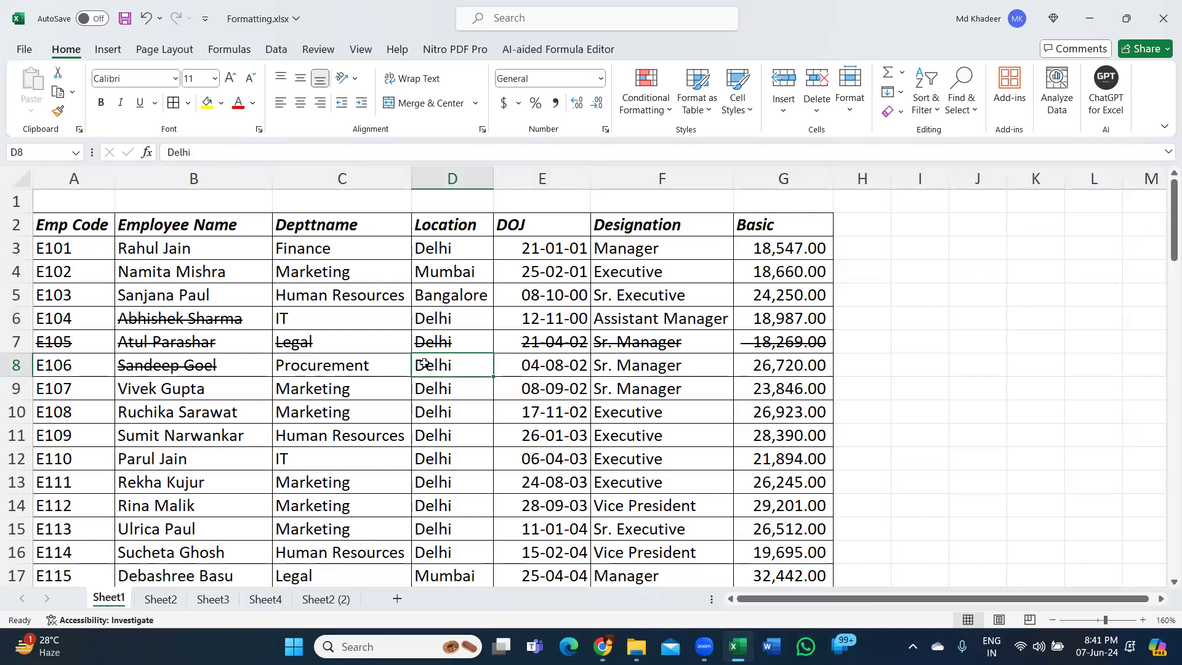
left_click(467, 321)
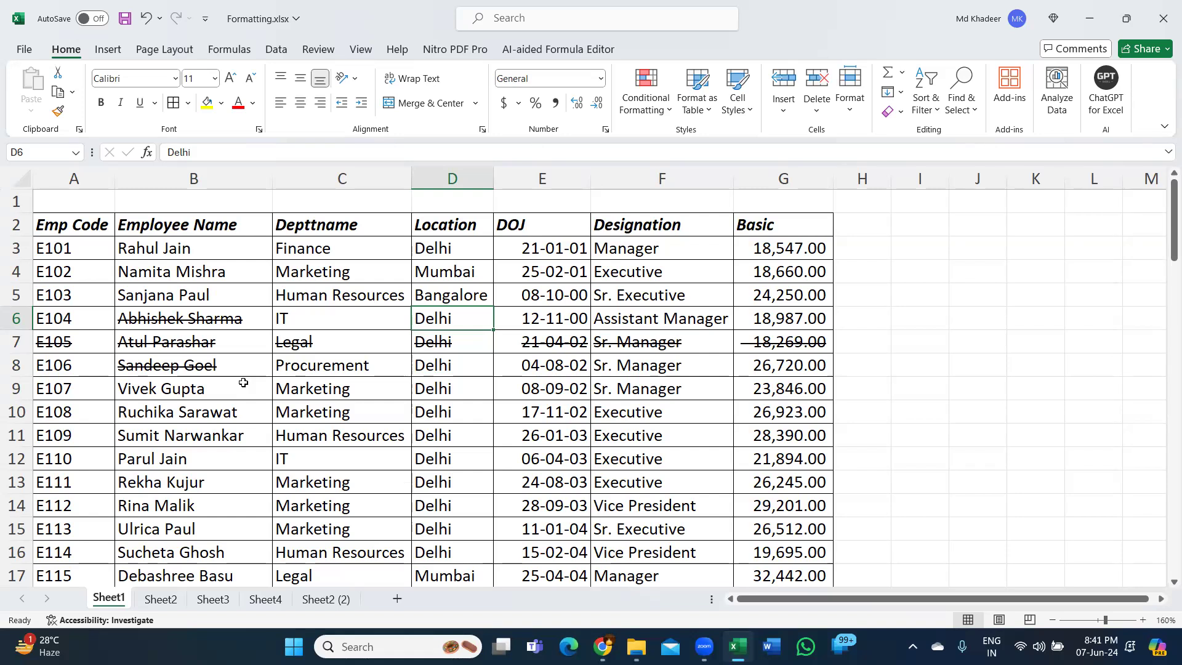
- Copy the name, department, location and DOJ cells B18:E23 from the employee table
scroll(344, 405, "down", 1)
scroll(342, 402, "down", 2)
scroll(515, 355, "down", 1)
left_click_drag(184, 318, 567, 442)
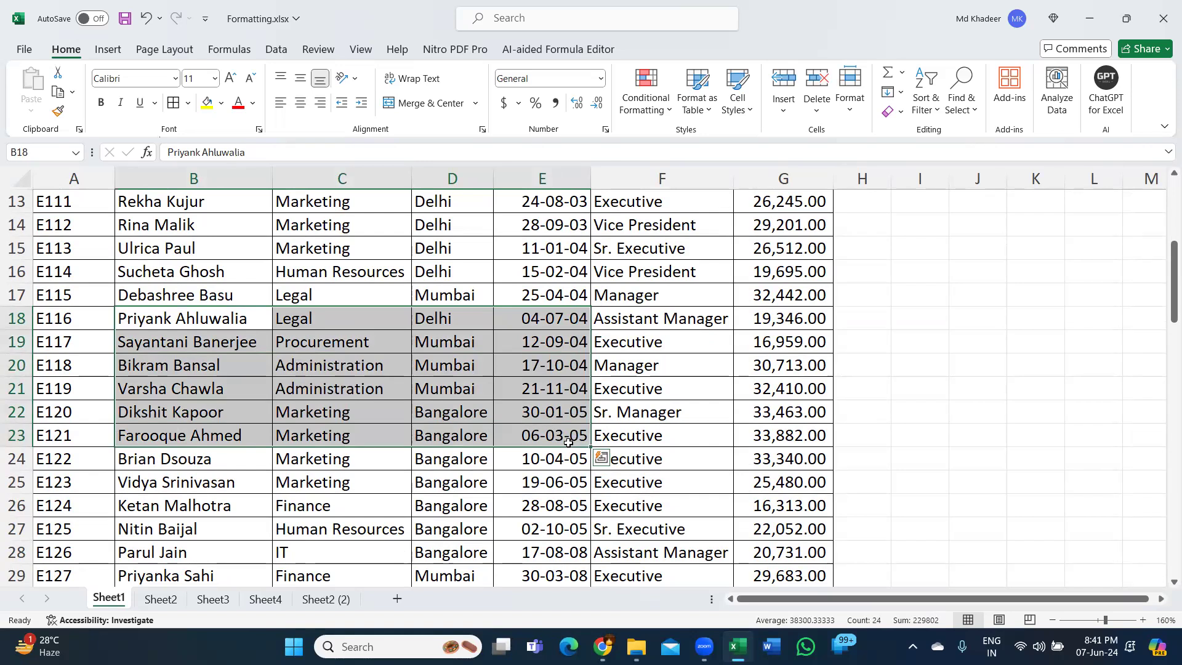
key("ctrl+c")
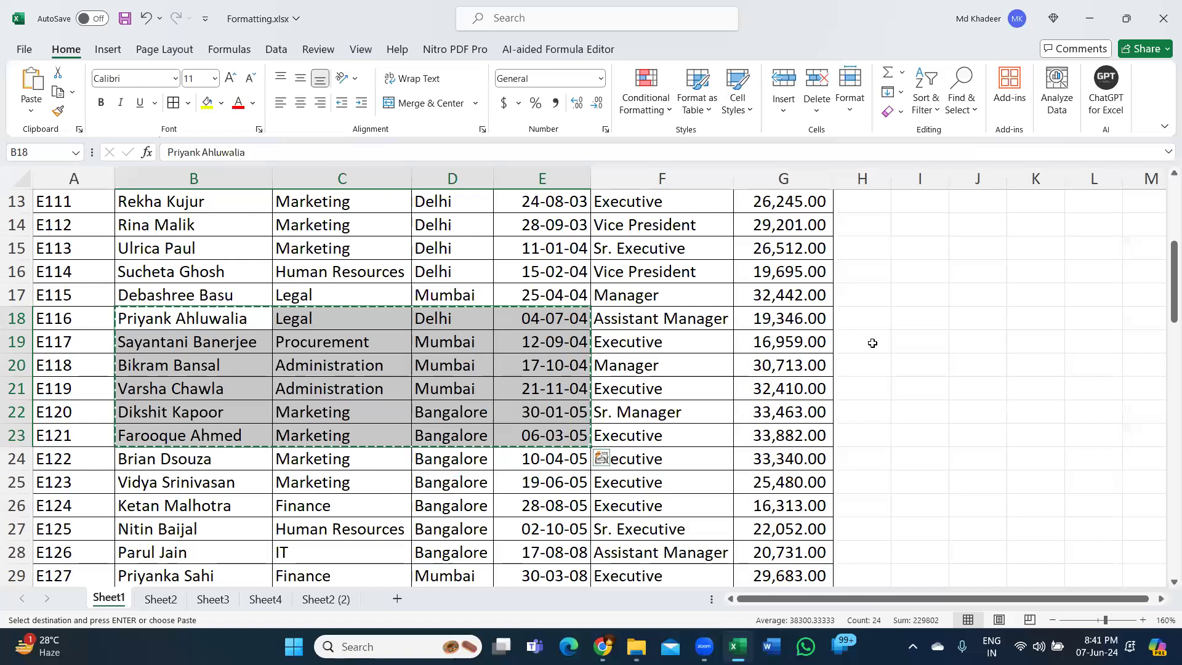
- Paste the copied records at J17 with an ordinary paste, compare them with the source range, and undo the paste
left_click(974, 297)
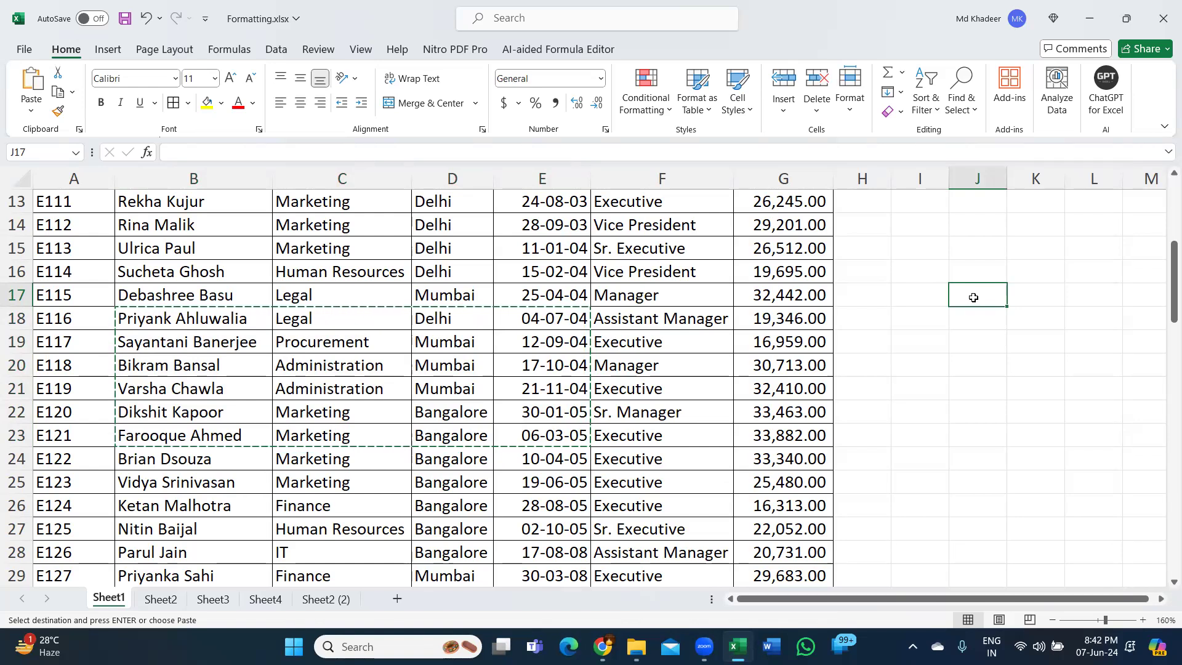
key("ctrl+v")
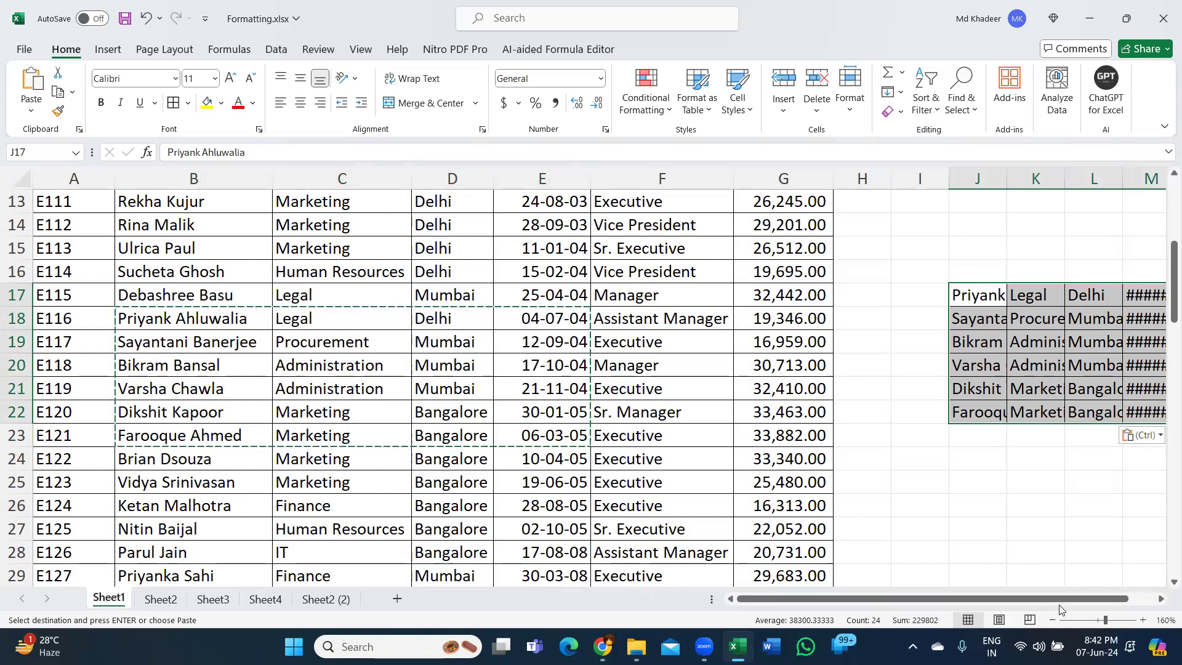
left_click_drag(1061, 598, 1129, 598)
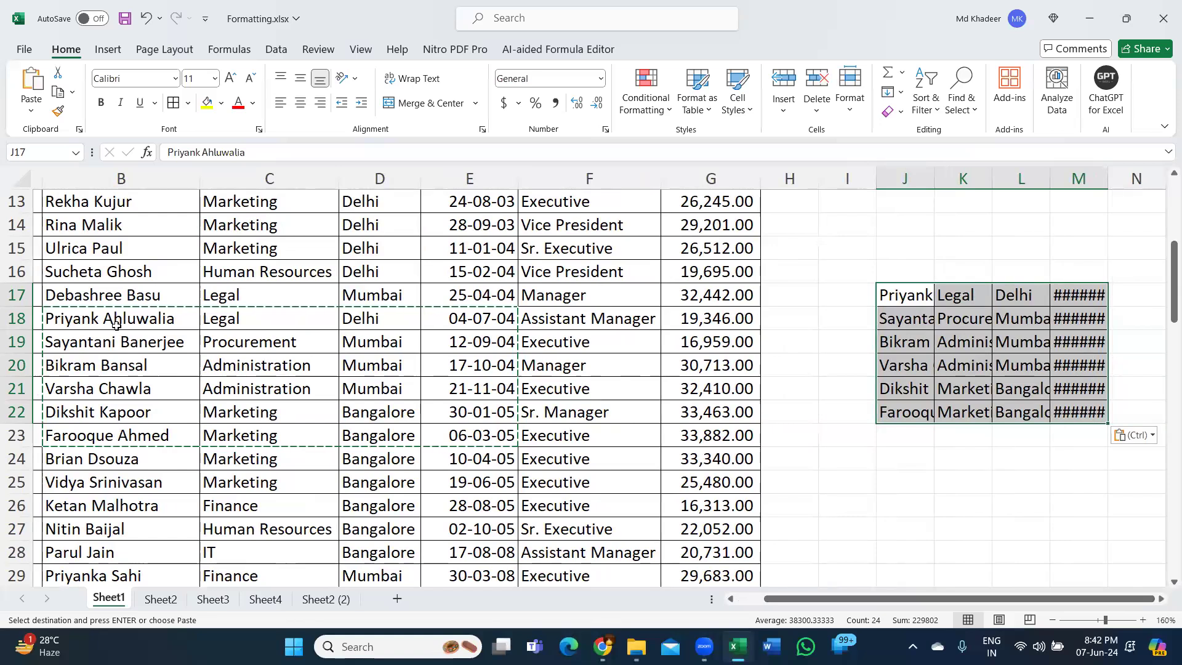
left_click_drag(115, 324, 514, 440)
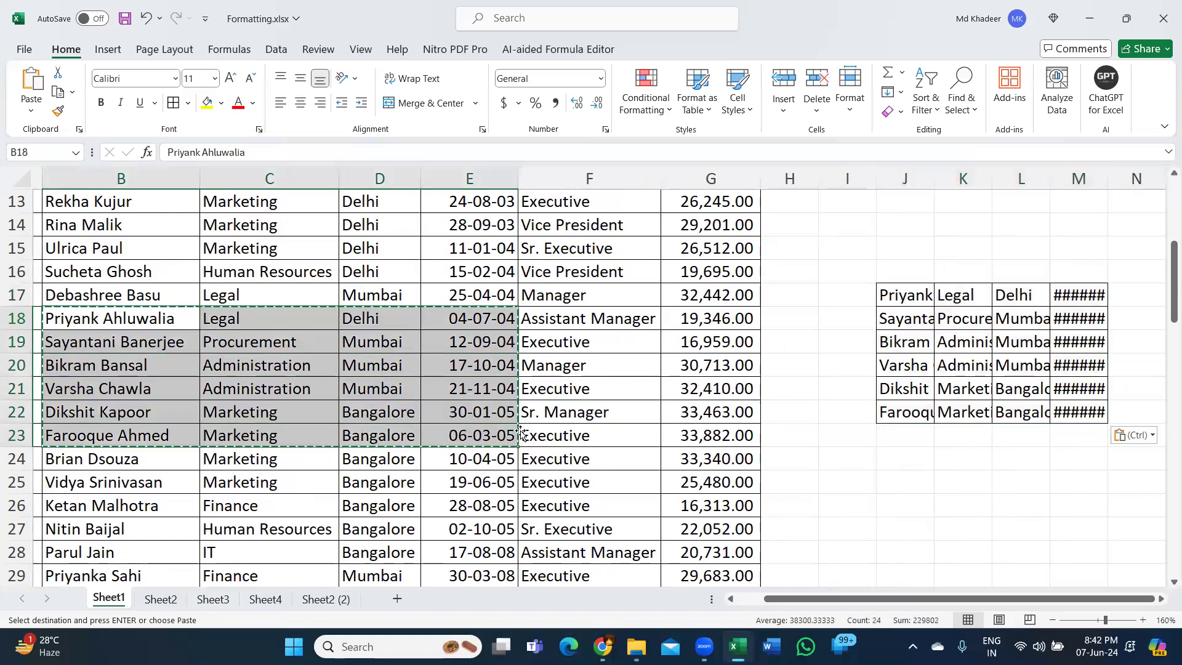
left_click(905, 299)
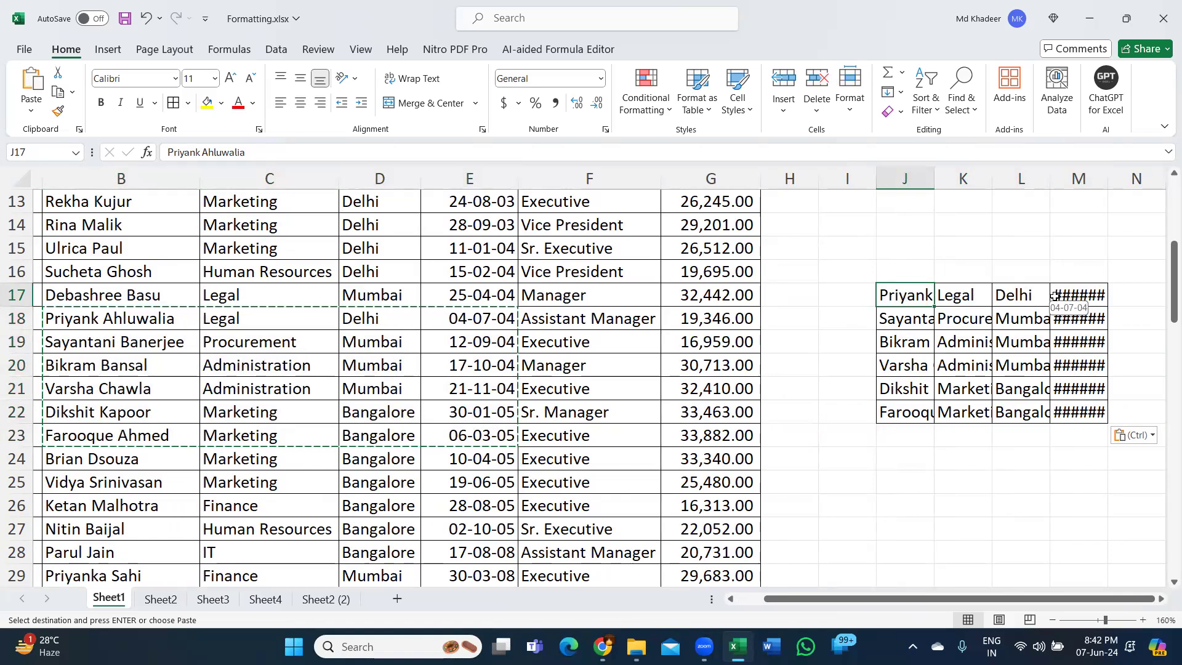
key("ctrl+z")
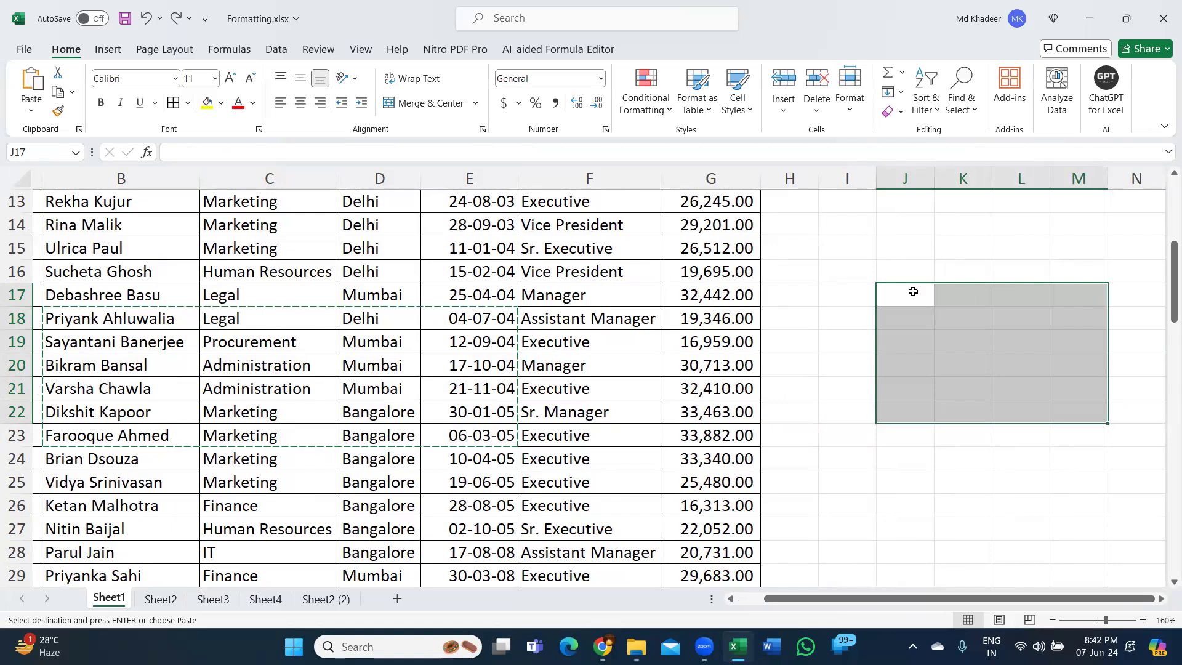
- Paste the copied records at J17 keeping the source column widths, and end copy mode back in the main table at B16
left_click(893, 290)
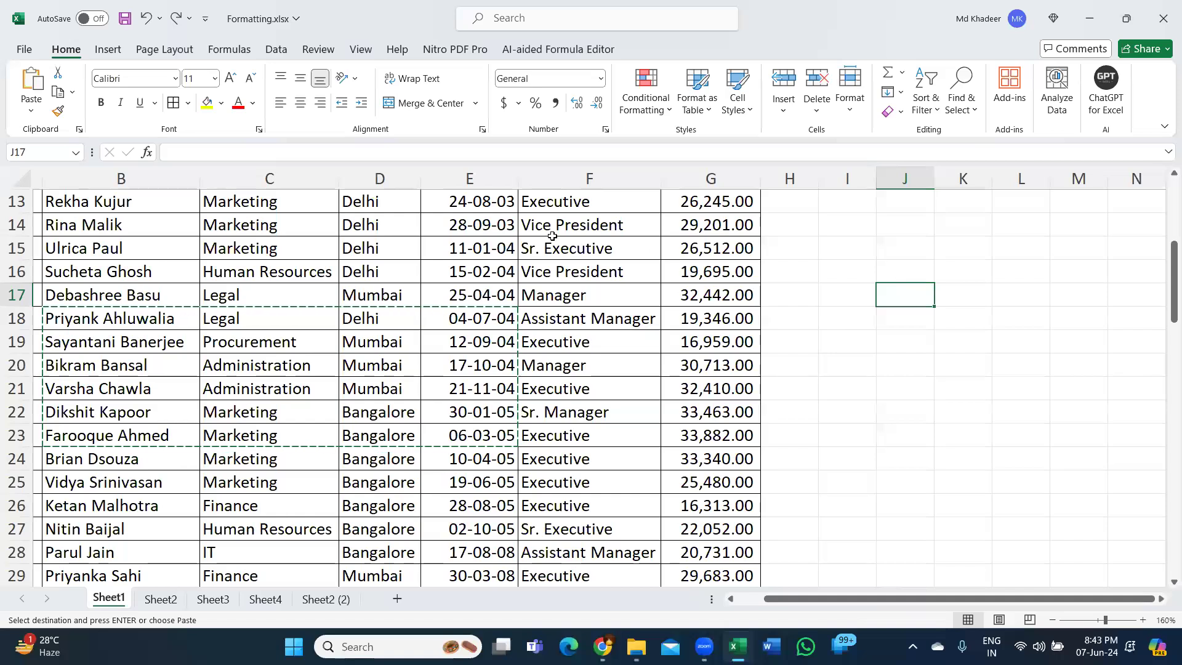
left_click(29, 110)
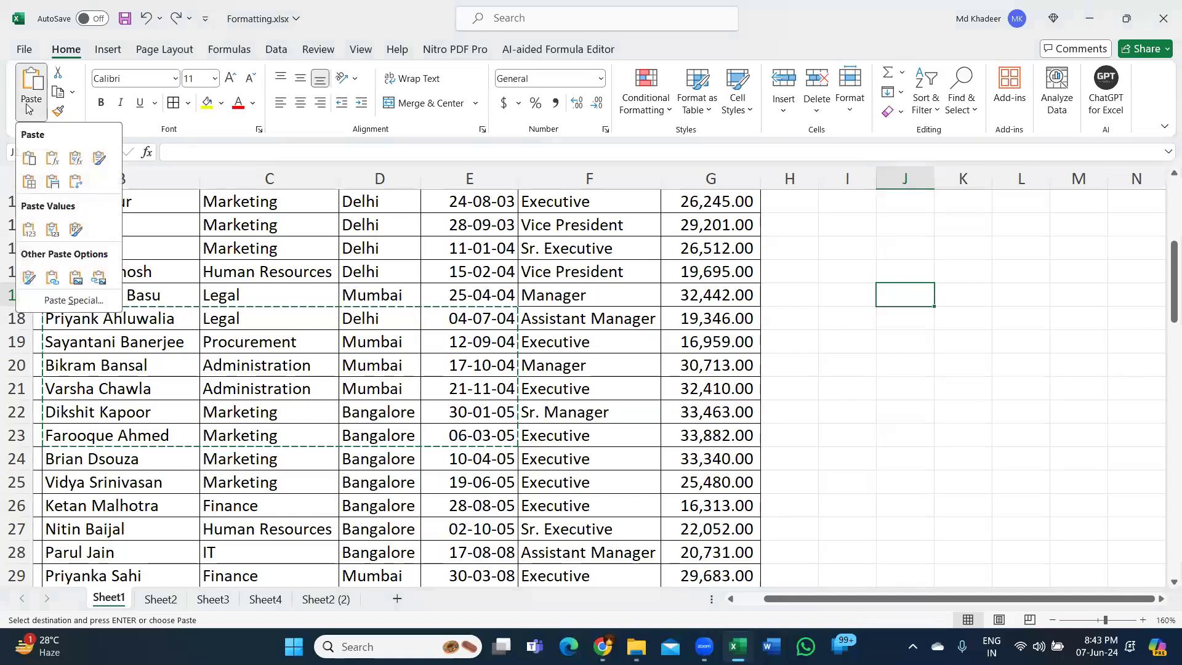
left_click(56, 190)
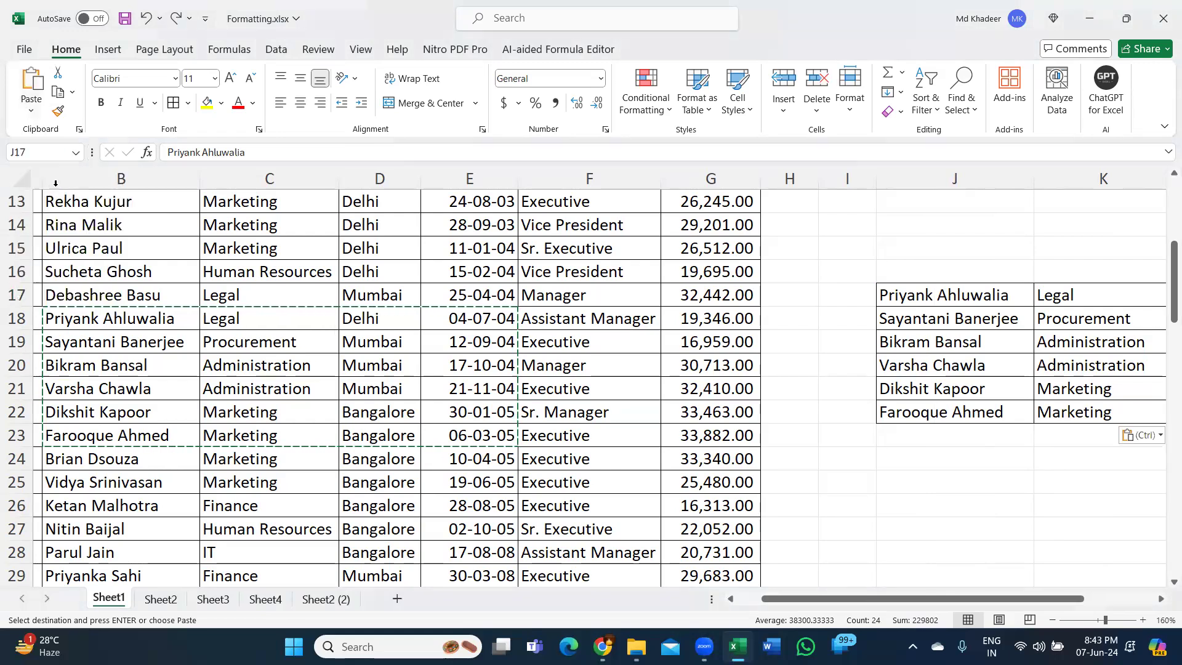
left_click_drag(1033, 596, 1139, 602)
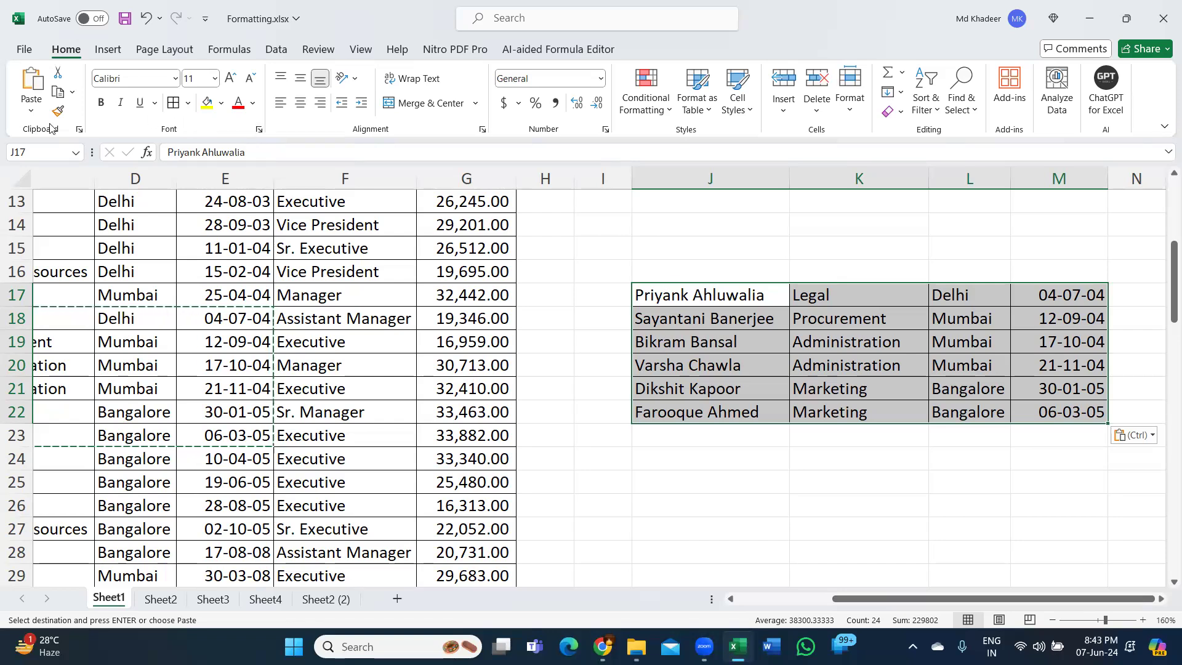
left_click(31, 110)
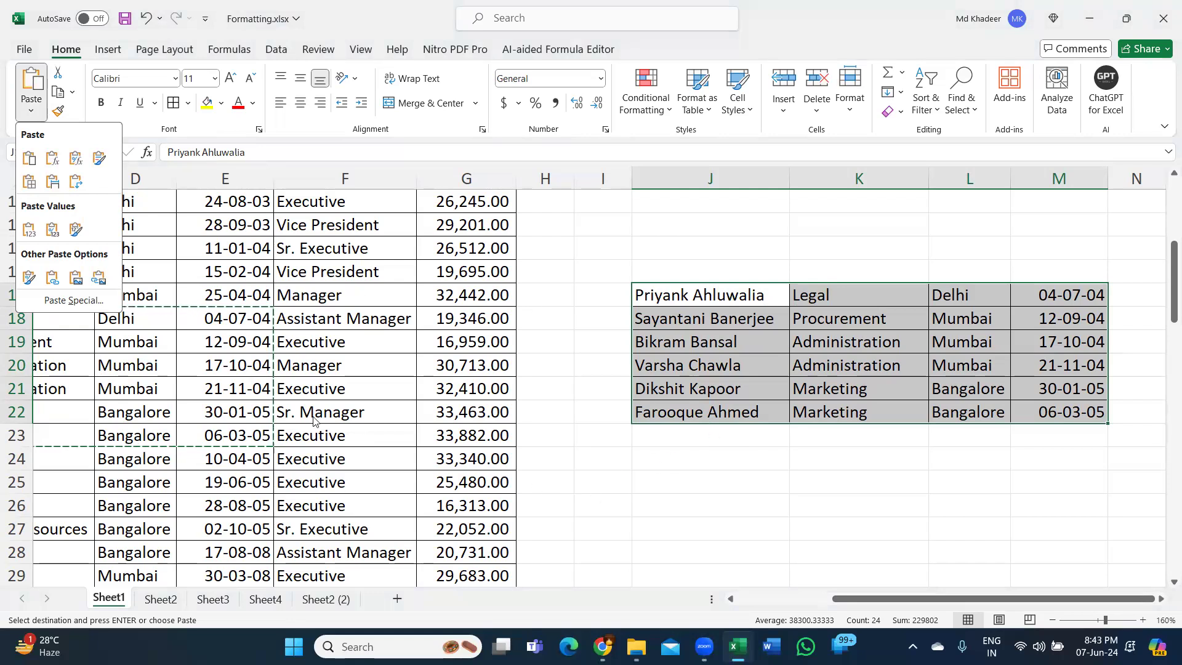
left_click(217, 389)
left_click_drag(1093, 599, 997, 602)
left_click(166, 271)
key("Escape")
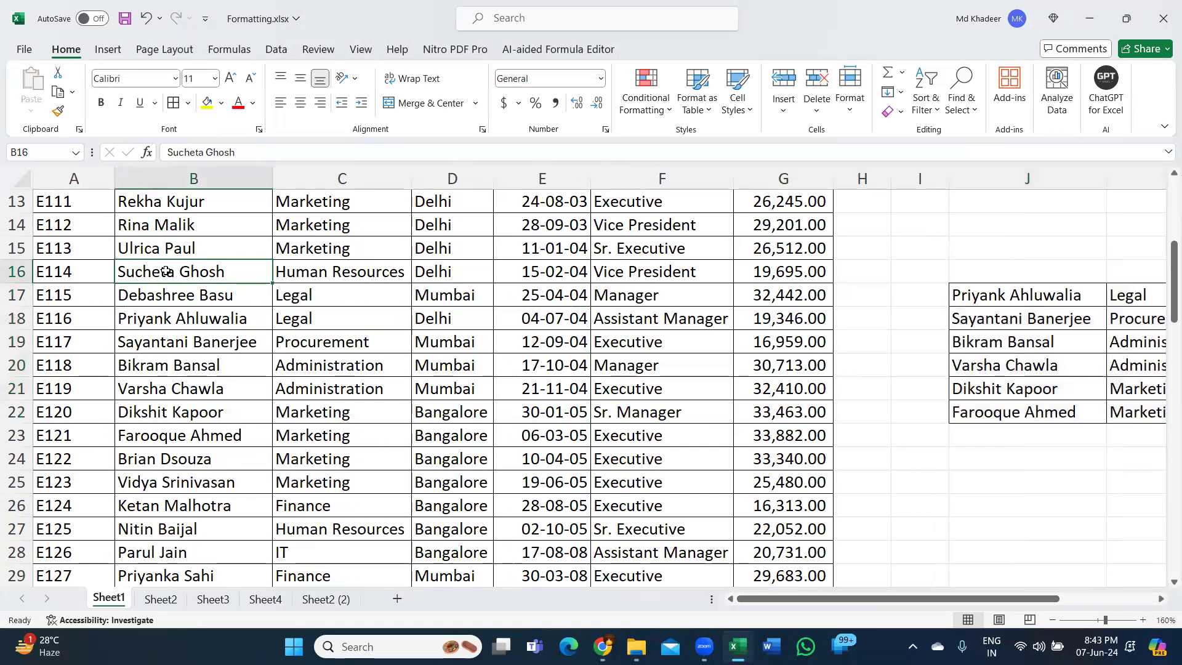
- Copy the records B18:F24, paste them at Q17 in the empty area beyond the first copy, and undo the paste
left_click_drag(168, 318, 657, 450)
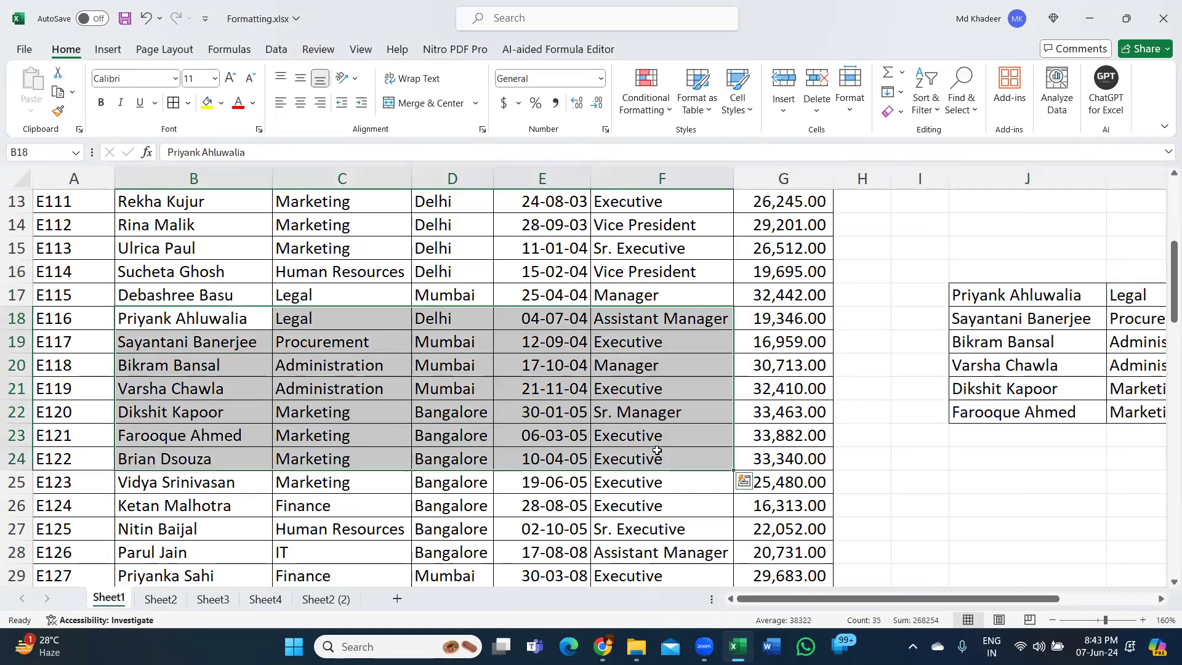
key("ctrl+c")
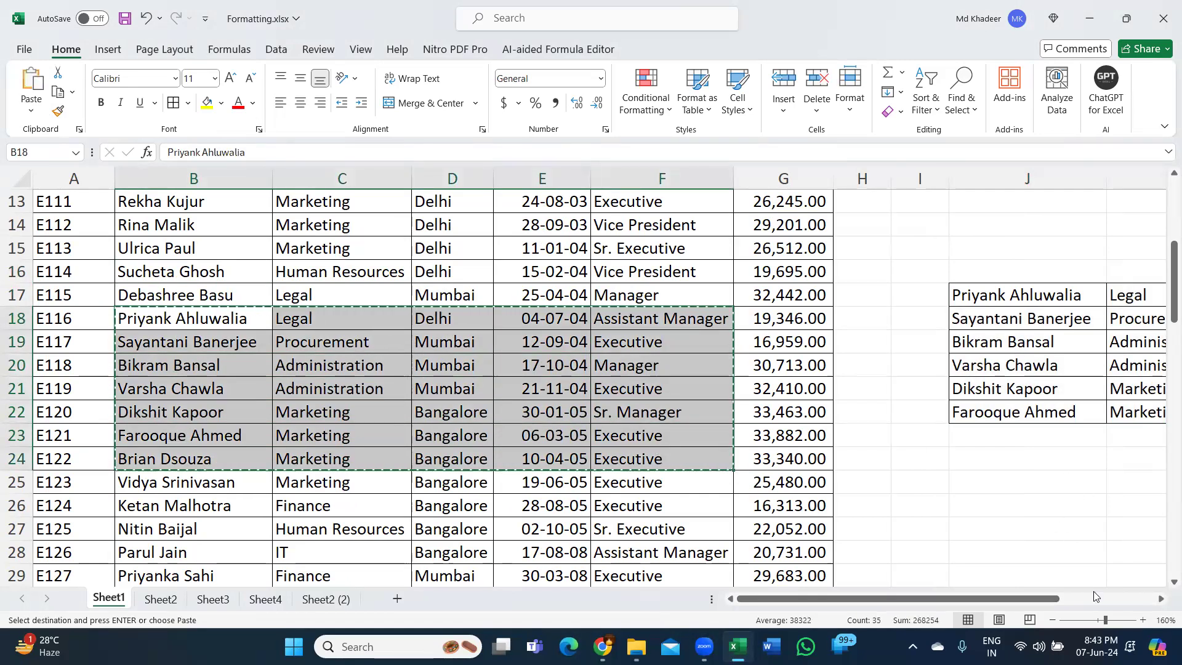
left_click_drag(1054, 603, 1149, 602)
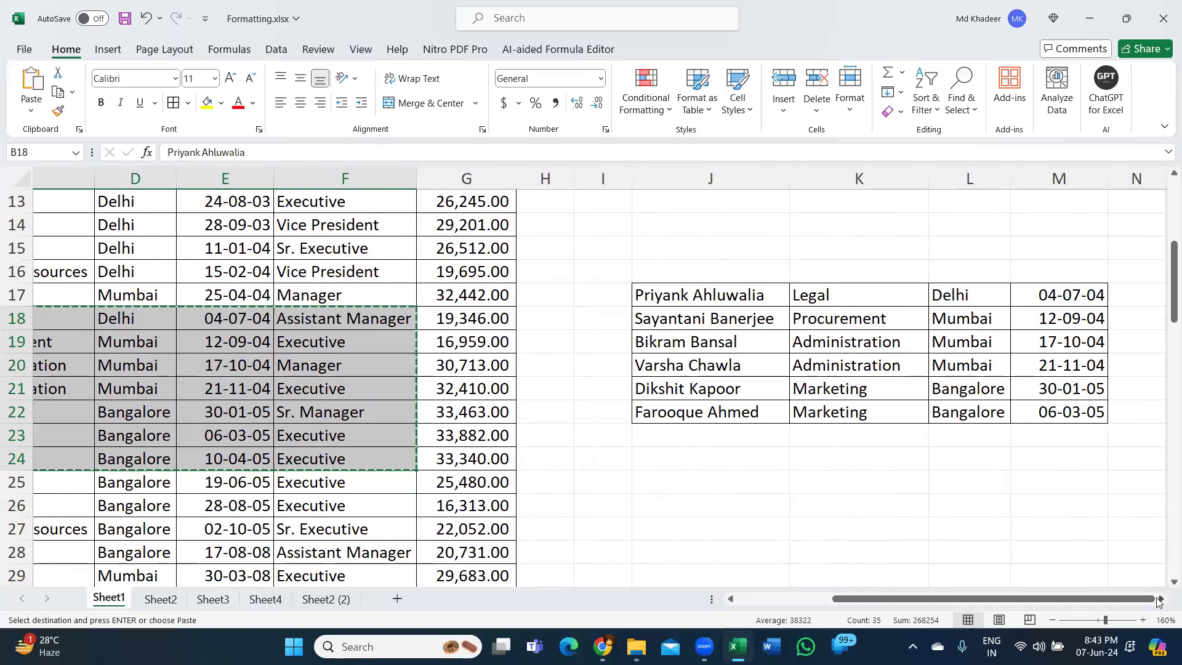
left_click(1160, 599)
left_click(1160, 600)
left_click(1160, 600)
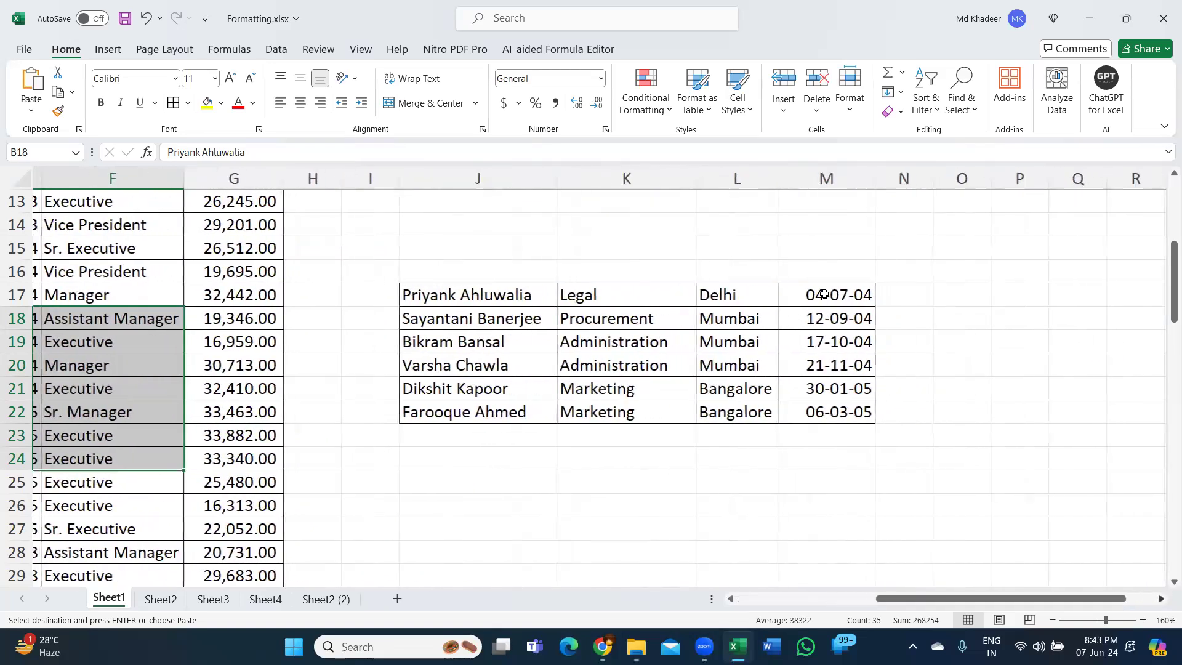
scroll(823, 292, "right", 1)
left_click(823, 292)
key("Return")
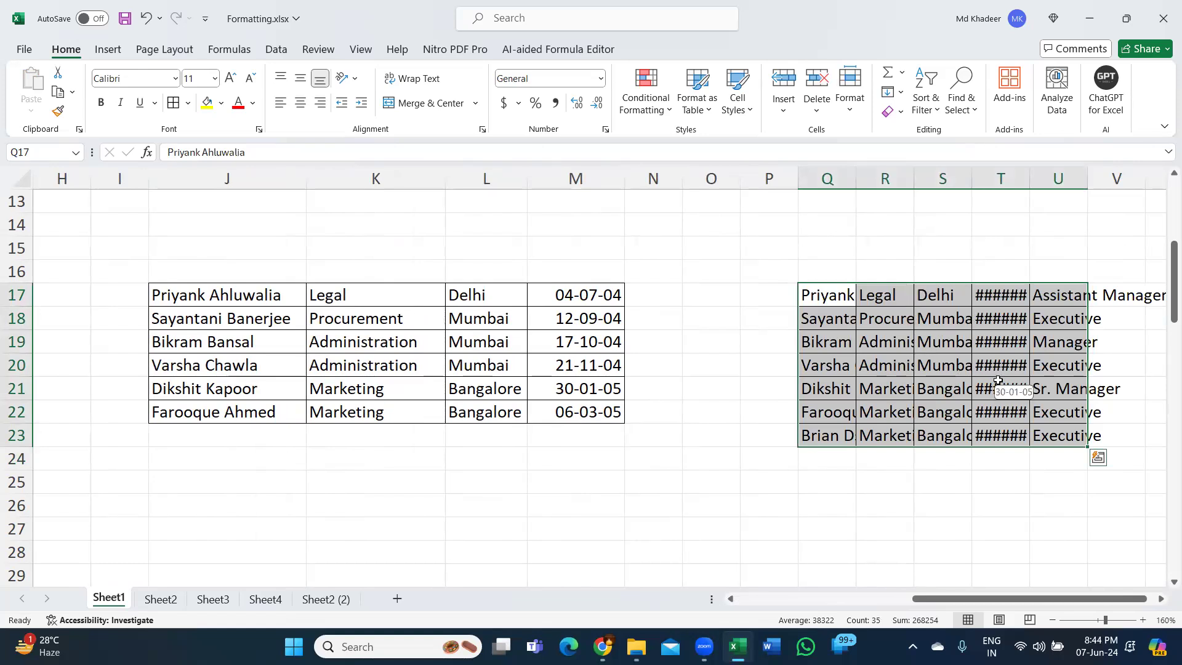
key("ctrl+z")
- Try pasting the B18:F24 records at P17 and check the available paste options before cancelling the copy
left_click(31, 111)
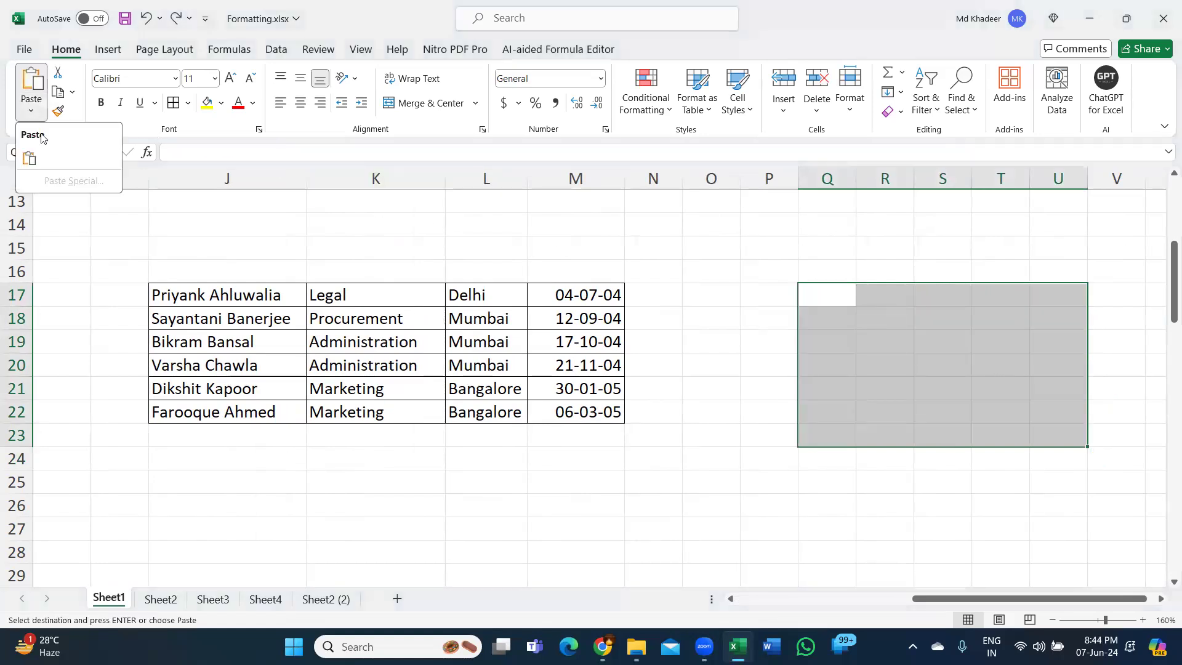
left_click(784, 280)
left_click(769, 294)
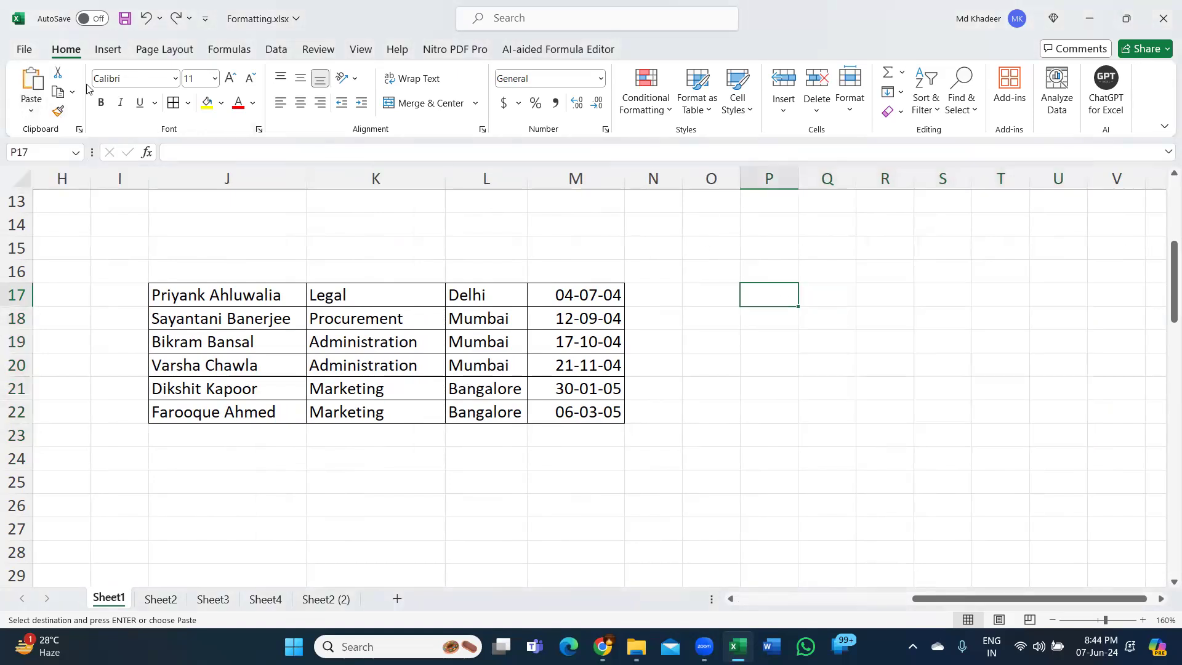
left_click(31, 112)
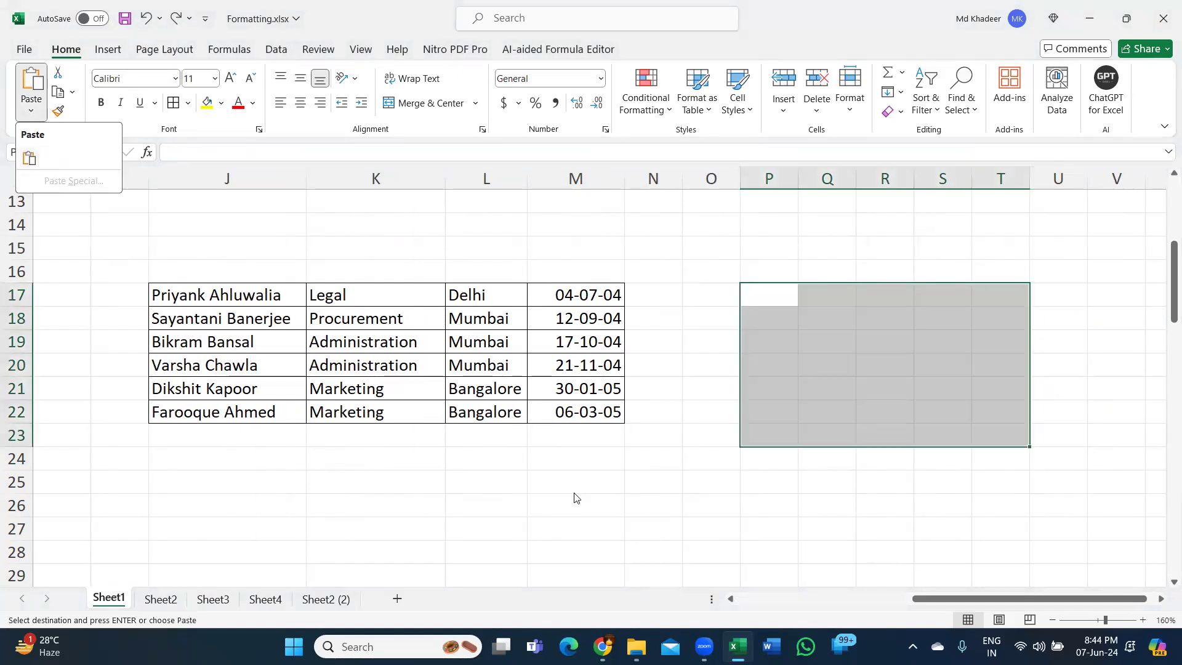
key("Escape")
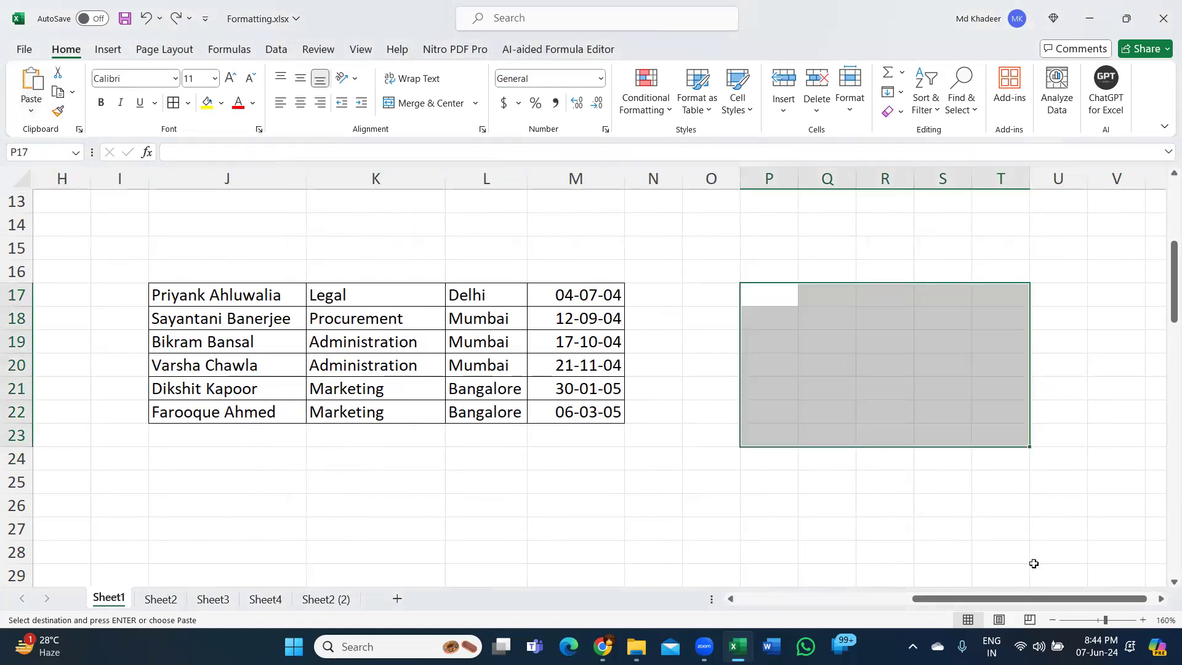
key("Escape")
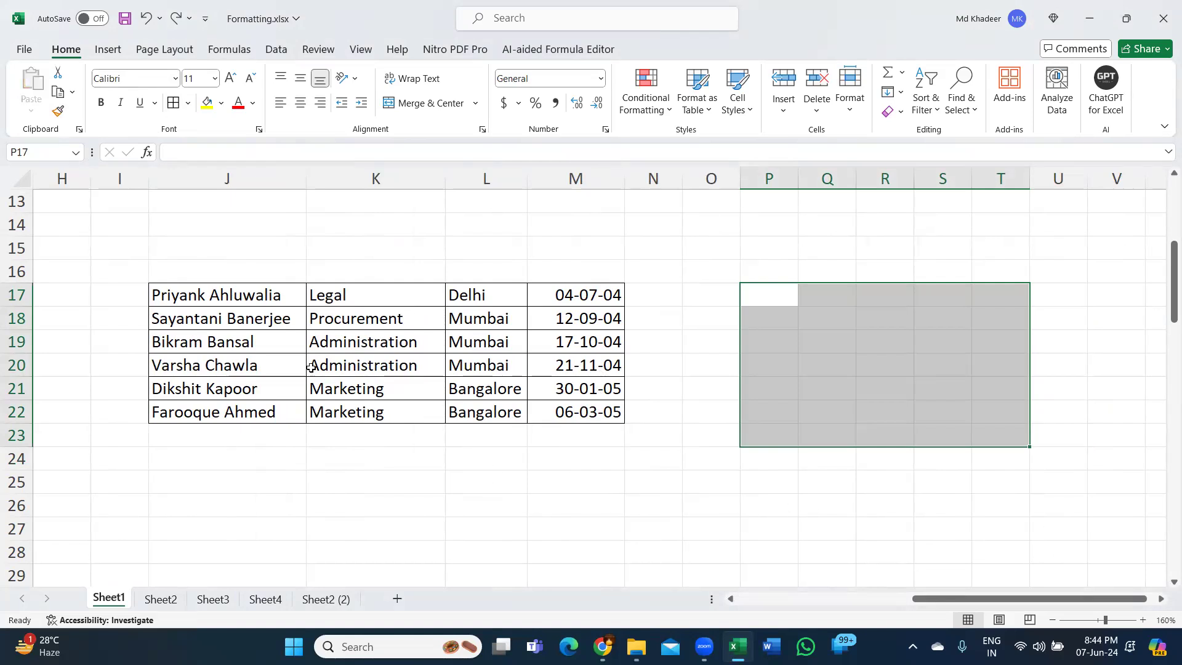
- Return to the main employee table, highlight A2:G15, and look through its columns and records before selecting G17
left_click(326, 321)
key("ctrl+Left")
key("ctrl+Left")
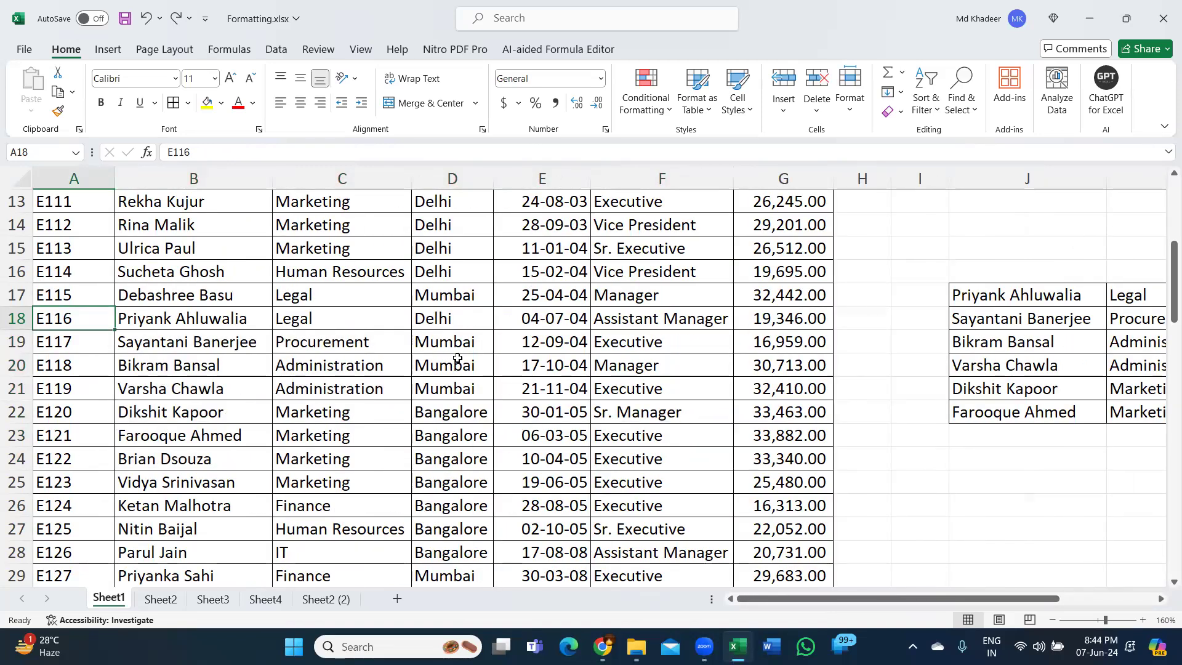
scroll(457, 358, "up", 2)
scroll(457, 358, "up", 2)
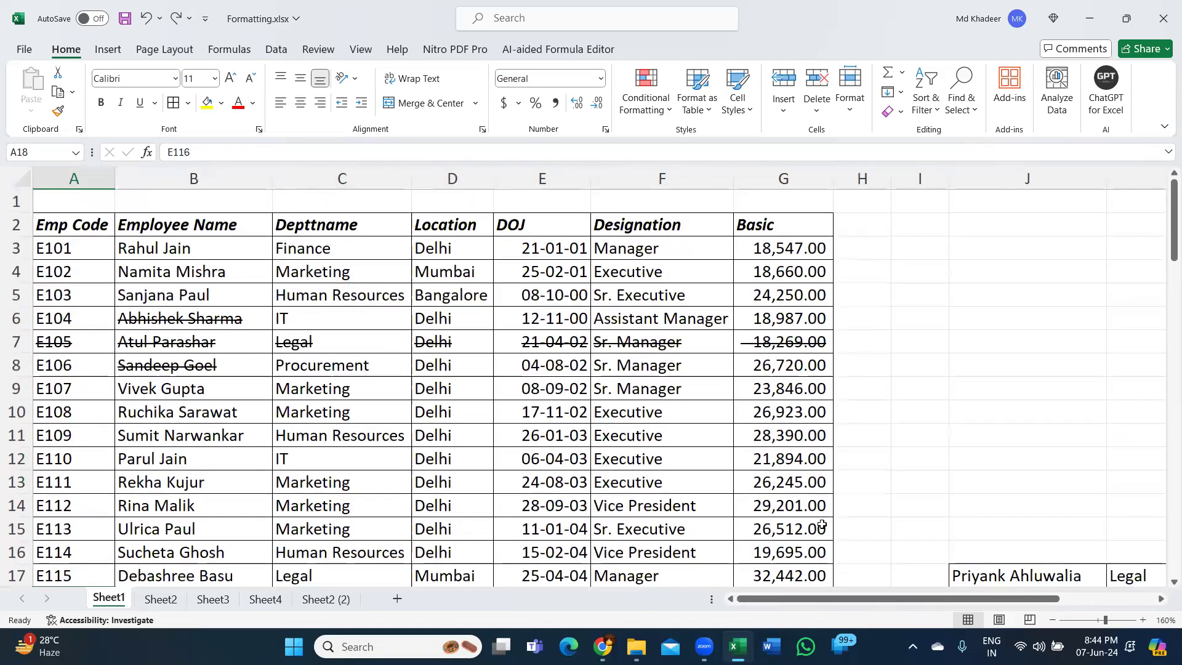
left_click_drag(68, 225, 800, 528)
left_click_drag(965, 396, 964, 396)
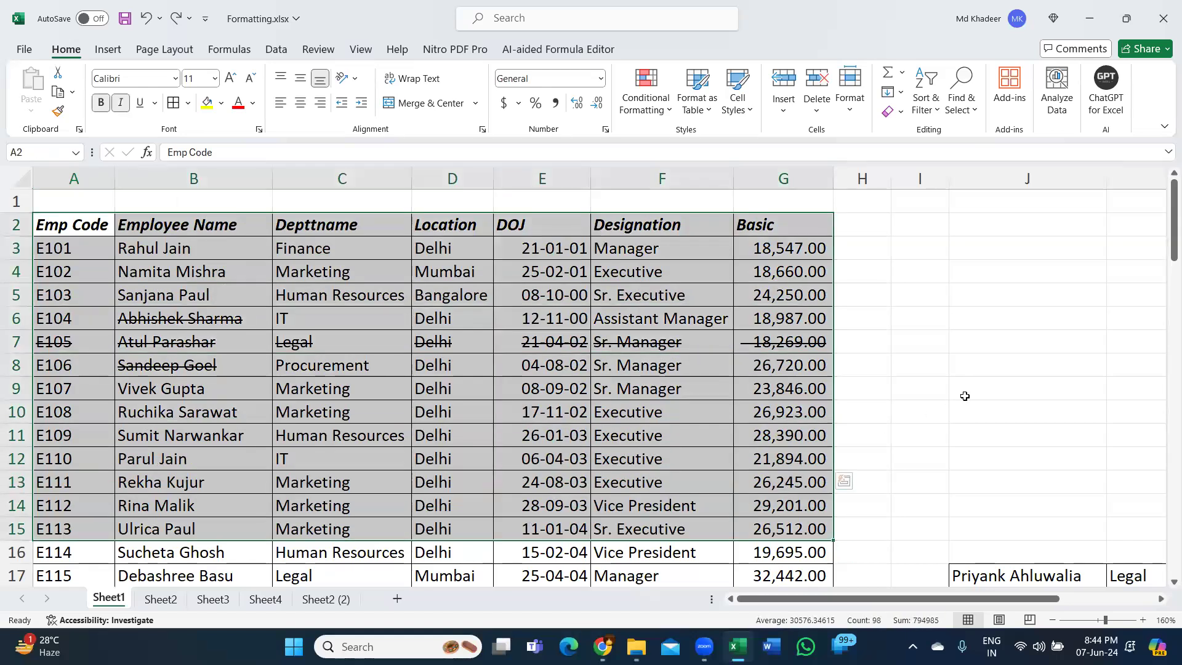
scroll(965, 396, "down", 3)
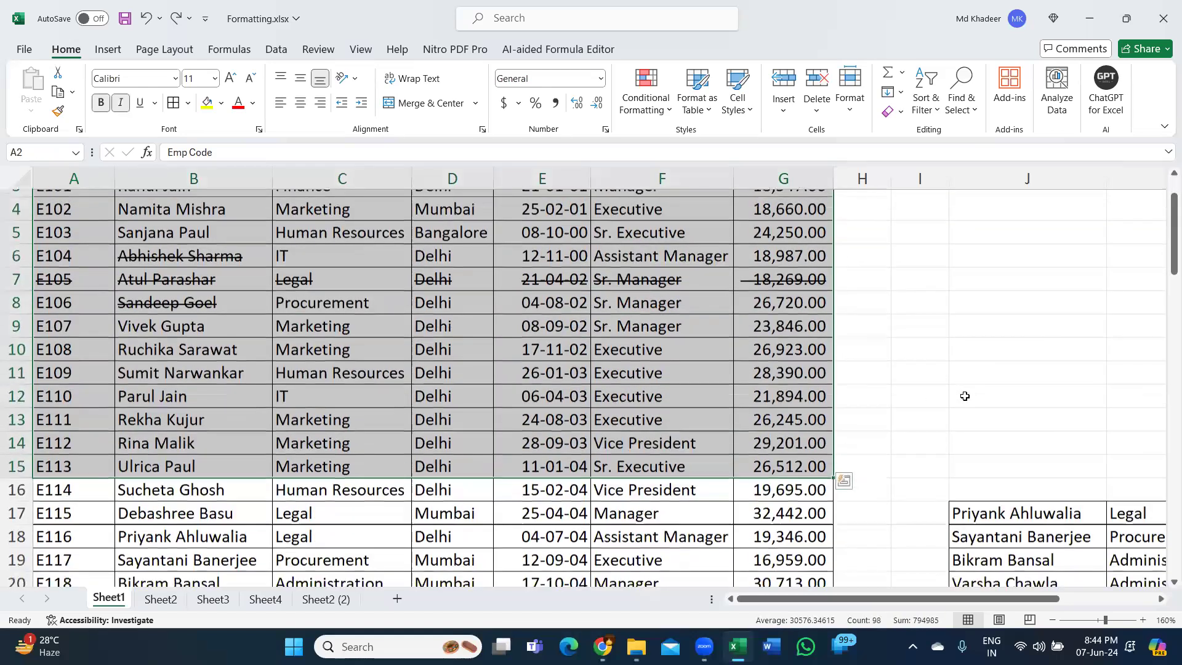
scroll(964, 396, "down", 2)
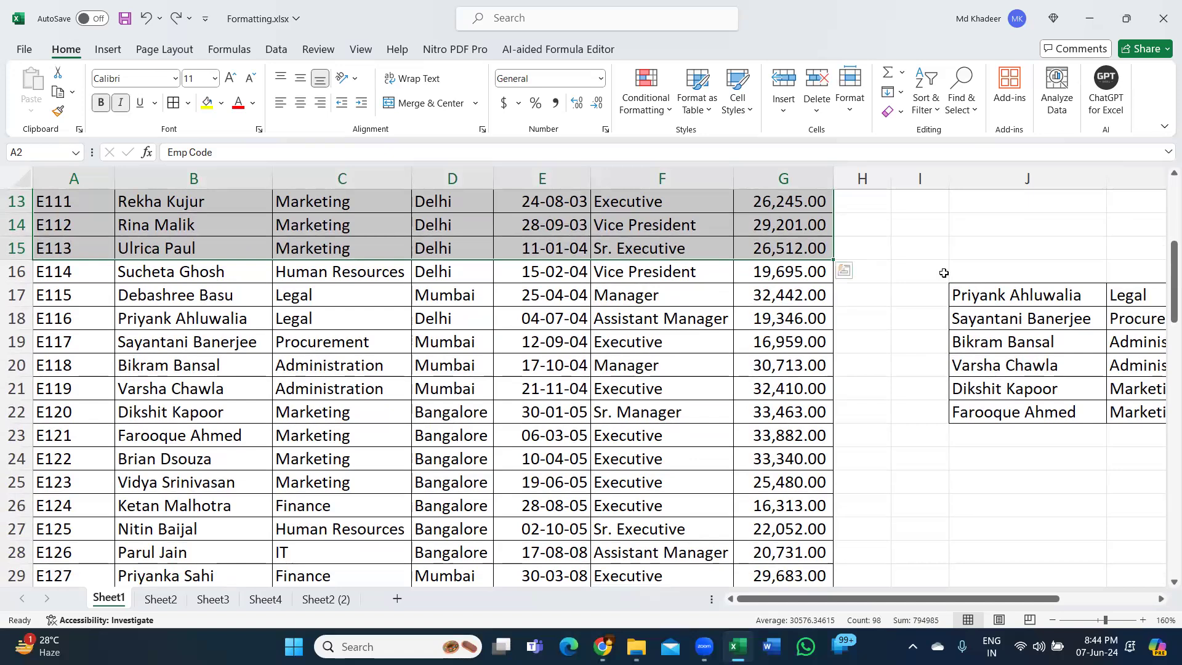
left_click(779, 300)
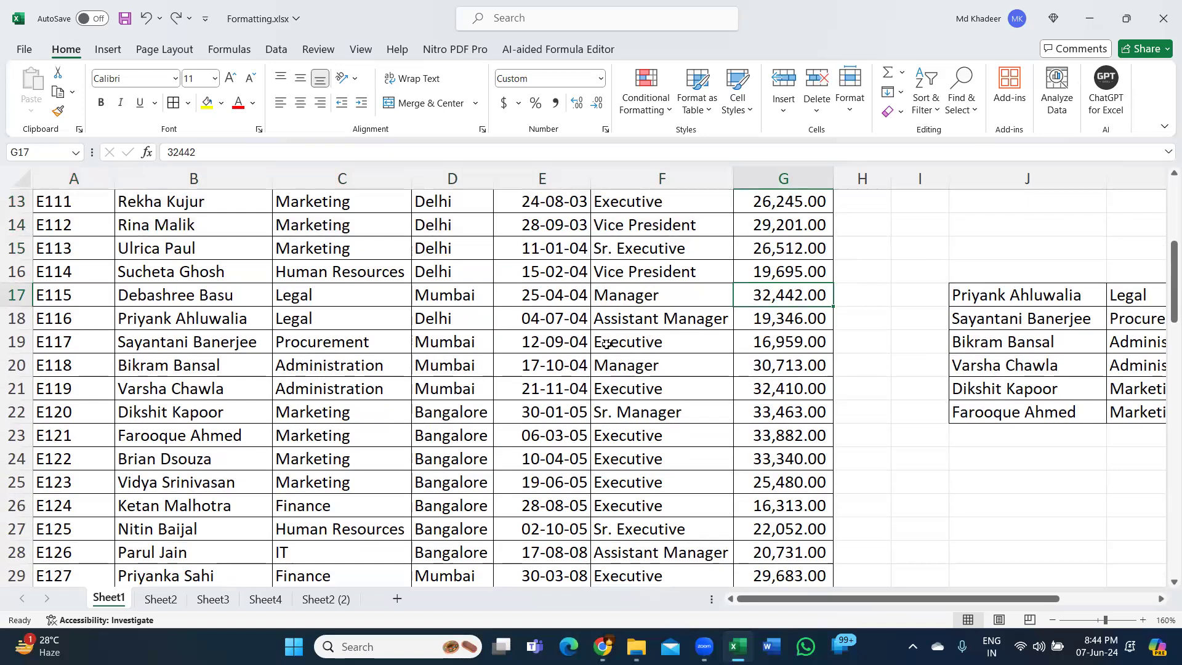
scroll(615, 354, "up", 4)
scroll(623, 364, "down", 1)
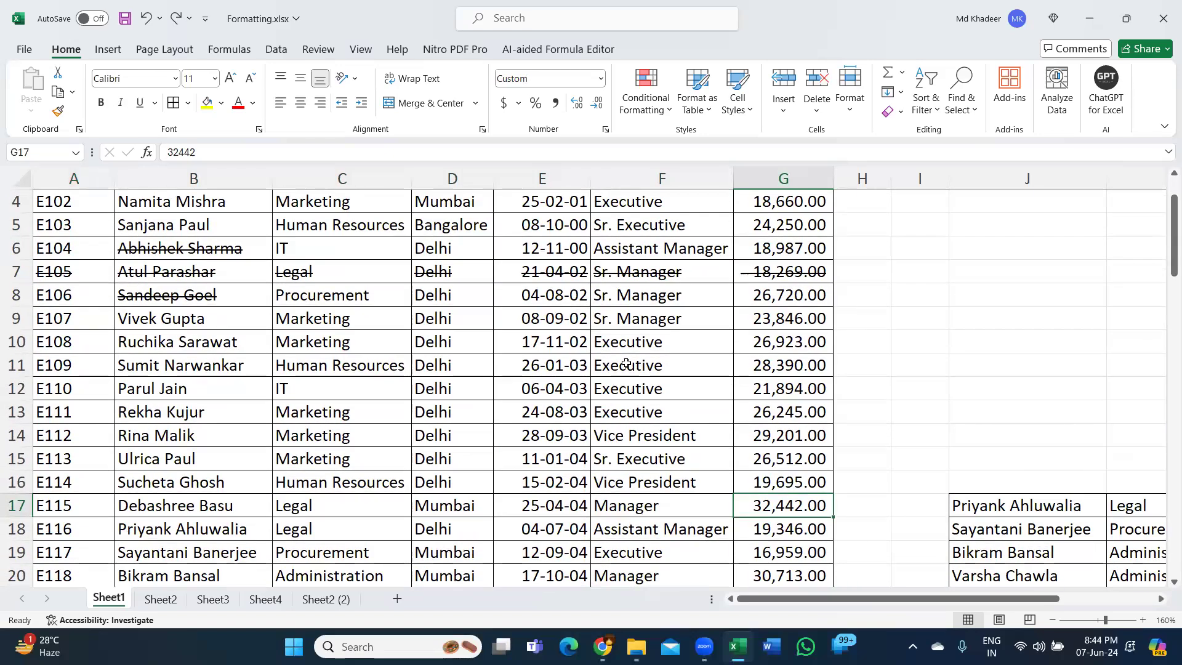
- Preview how Sheet1 prints, examining the pages up to page 3, and return to the worksheet
key("ctrl+p")
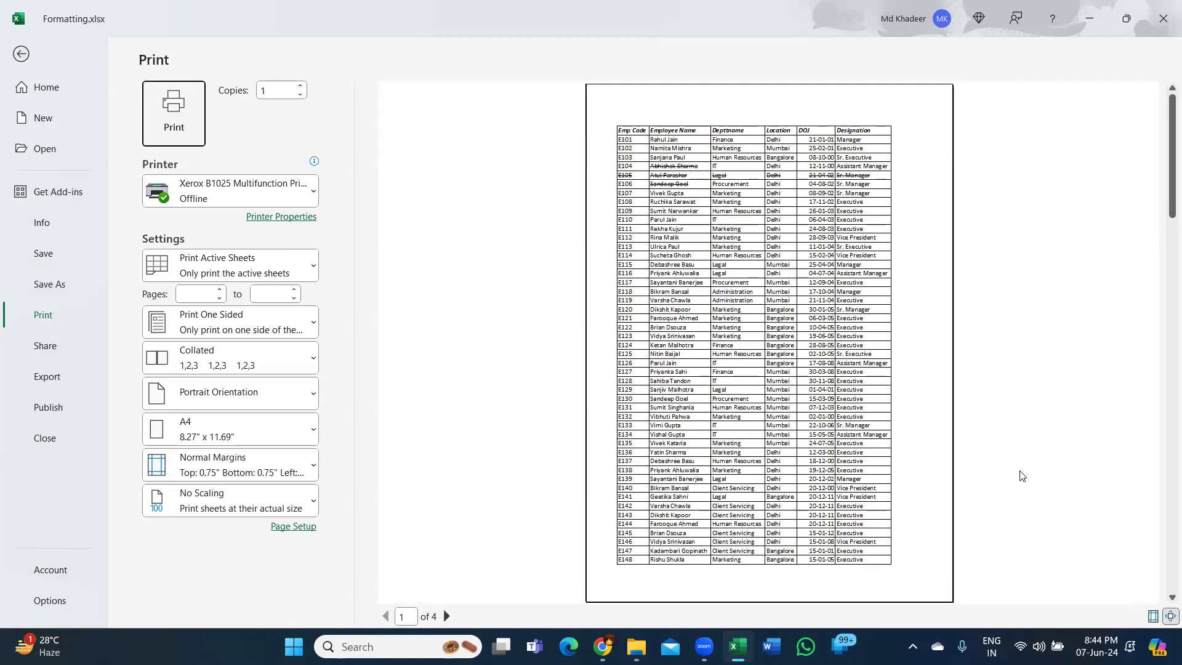
left_click(446, 617)
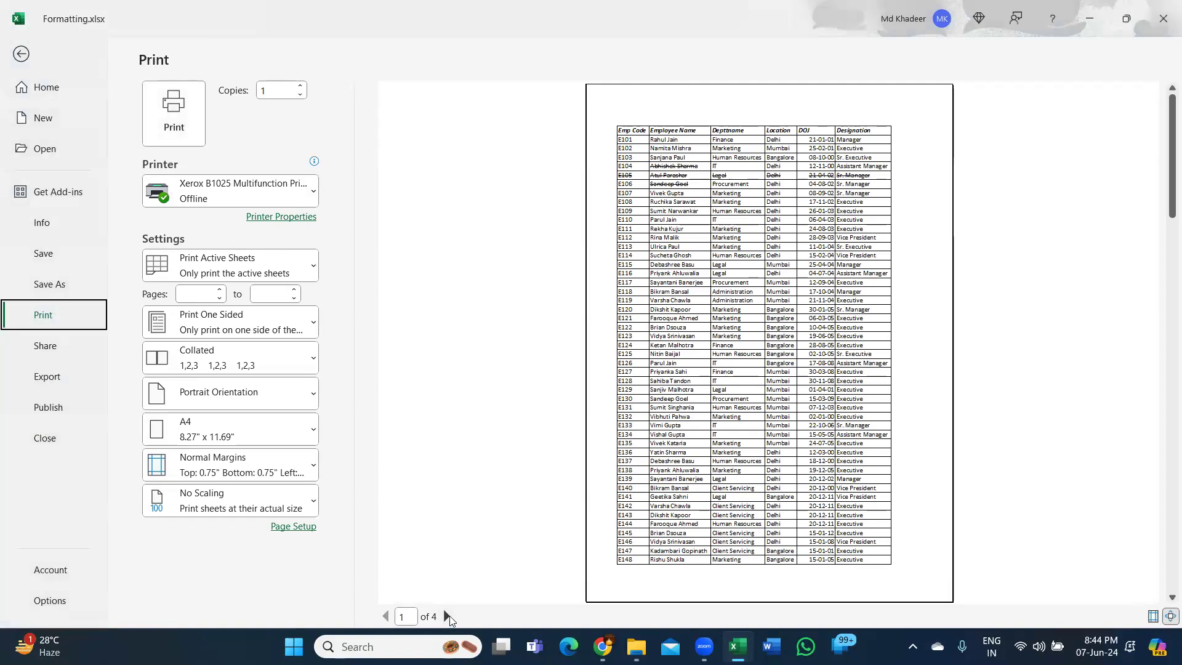
left_click(446, 616)
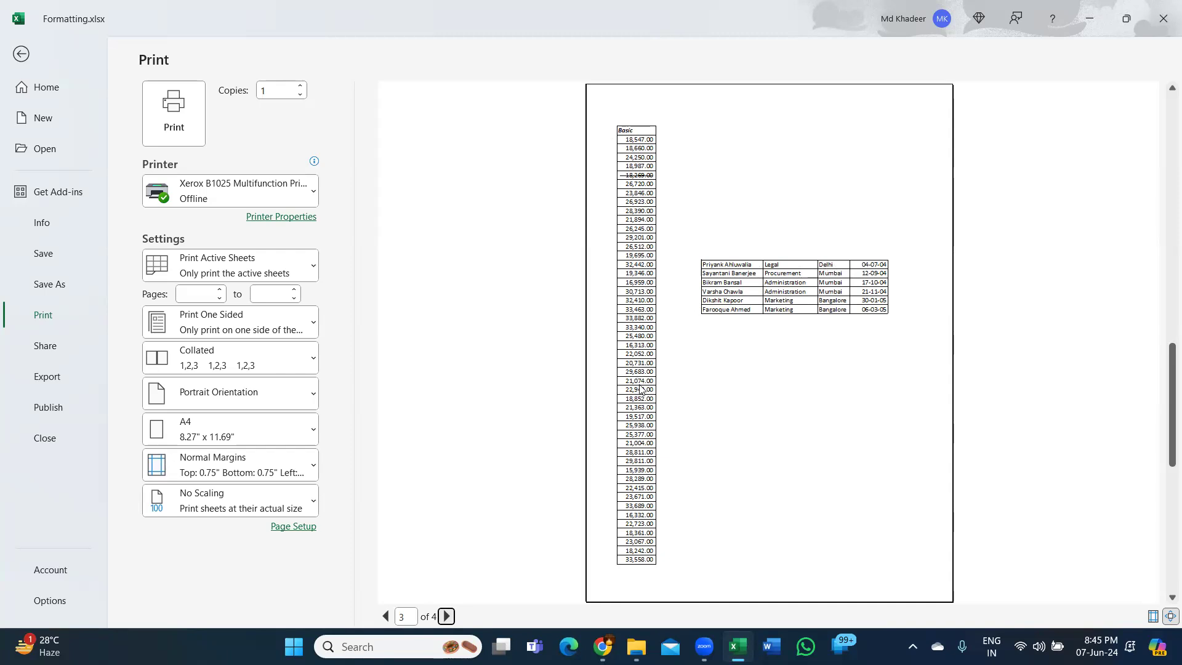
key("Escape")
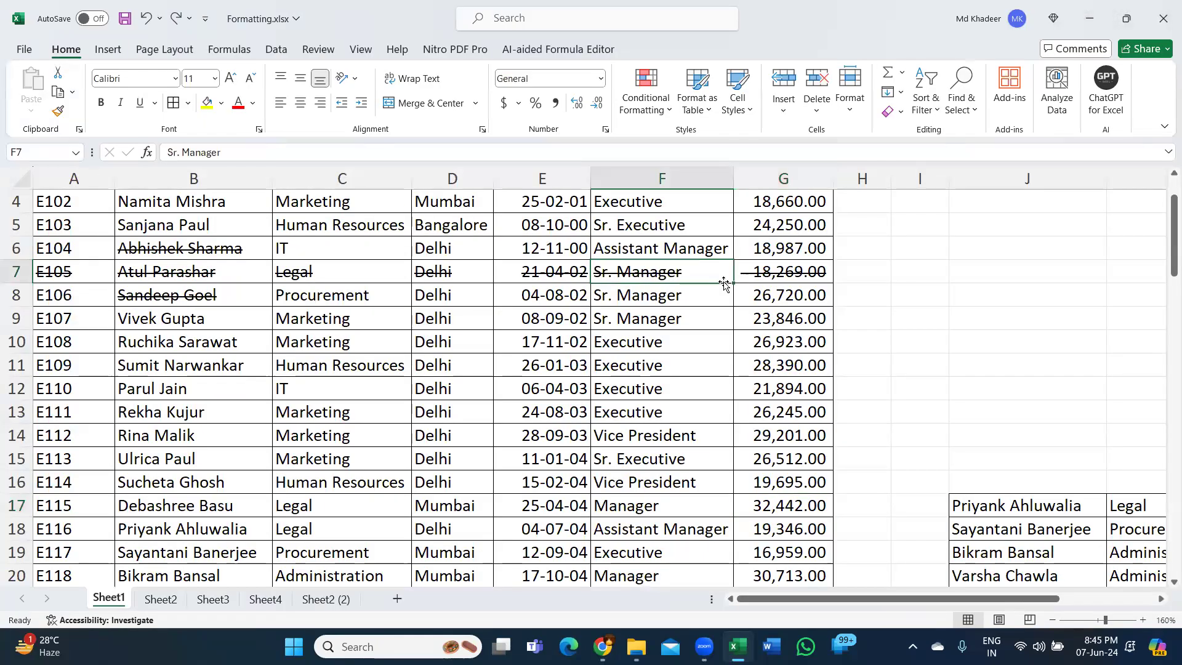
- Delete the contents of the copied records in J17:M22, remove the range's borders, and undo both changes
scroll(723, 283, "up", 1)
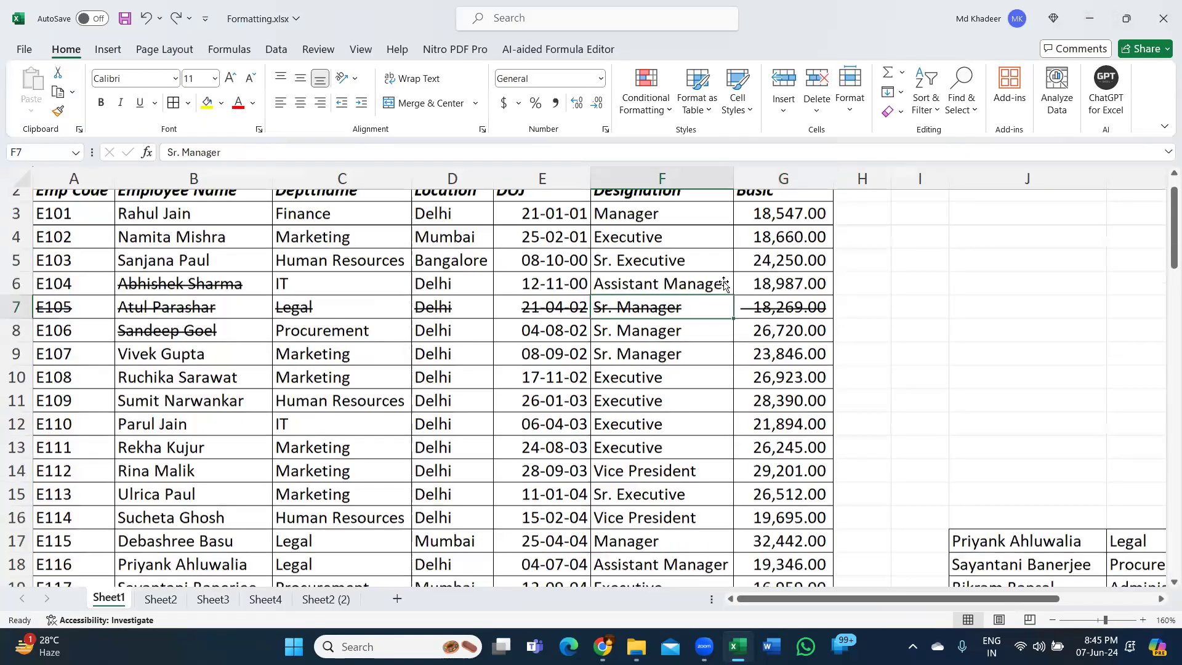
left_click(1043, 493)
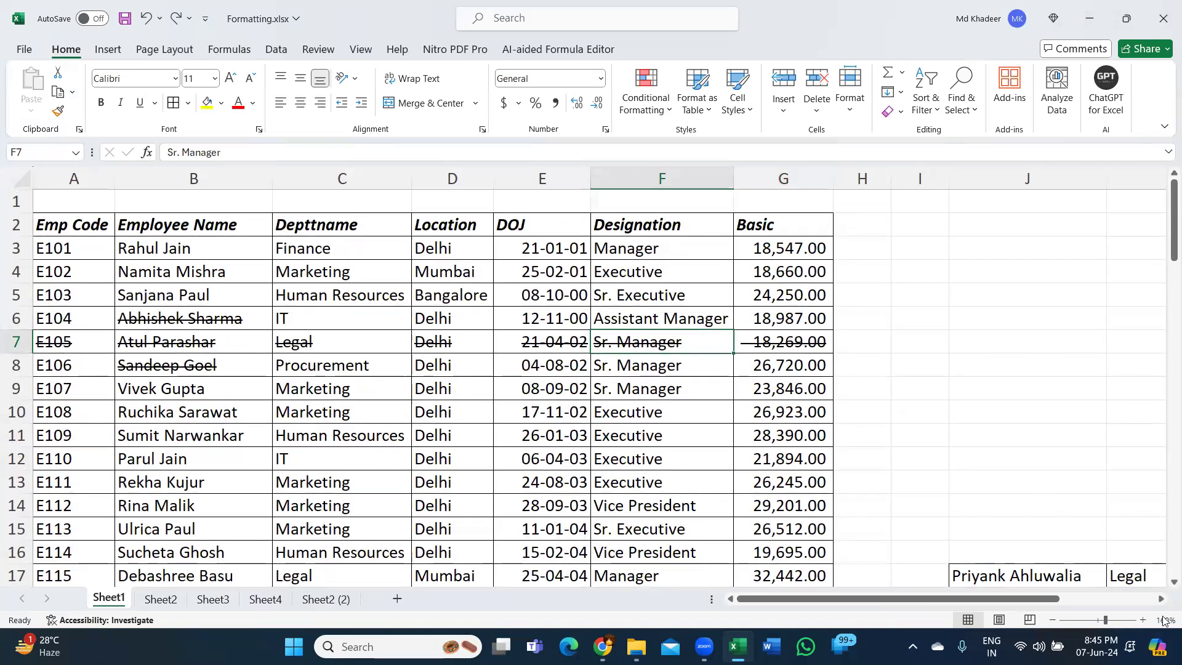
left_click(1162, 598)
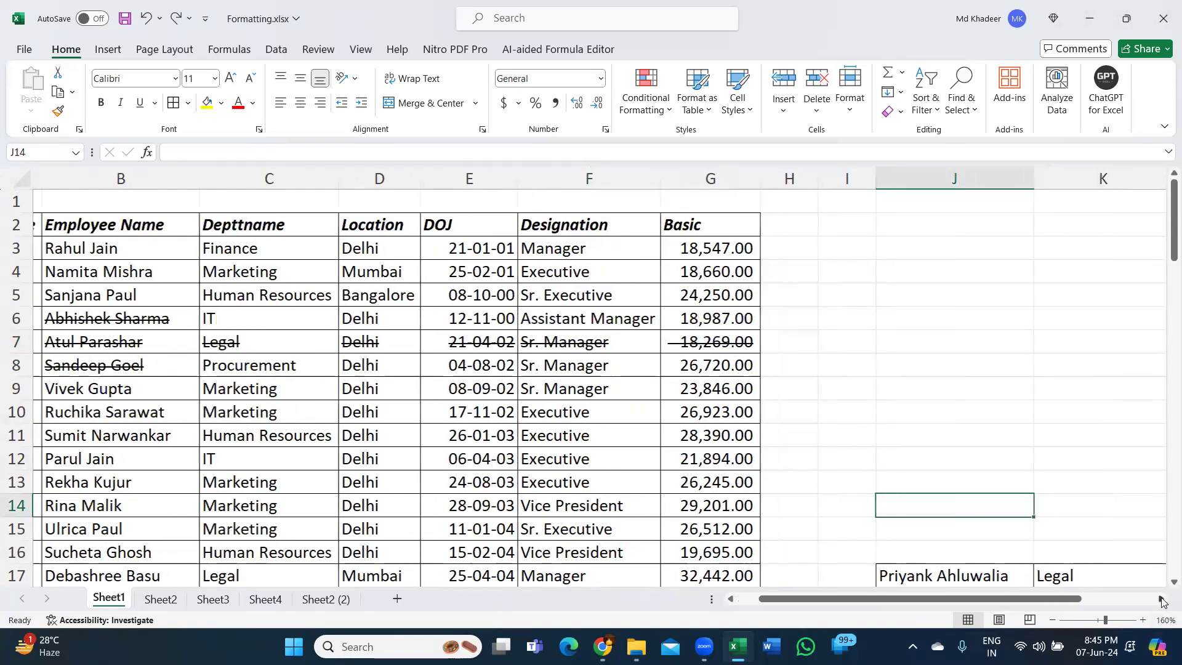
scroll(984, 424, "right", 1)
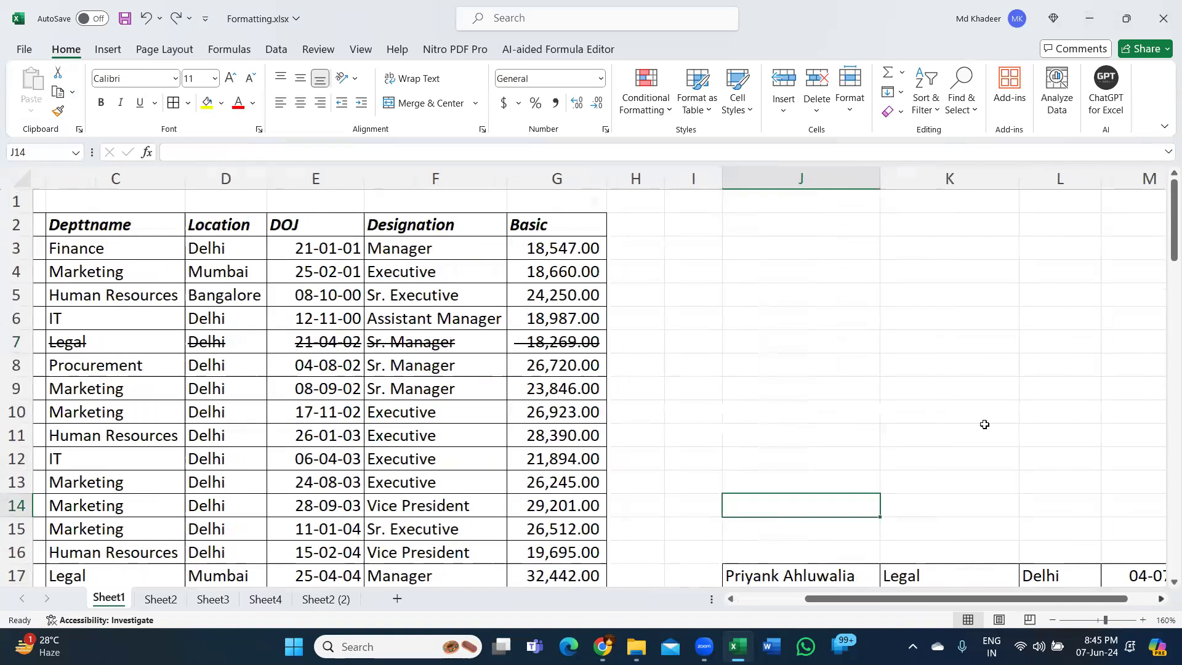
scroll(984, 424, "down", 1)
scroll(984, 424, "right", 3)
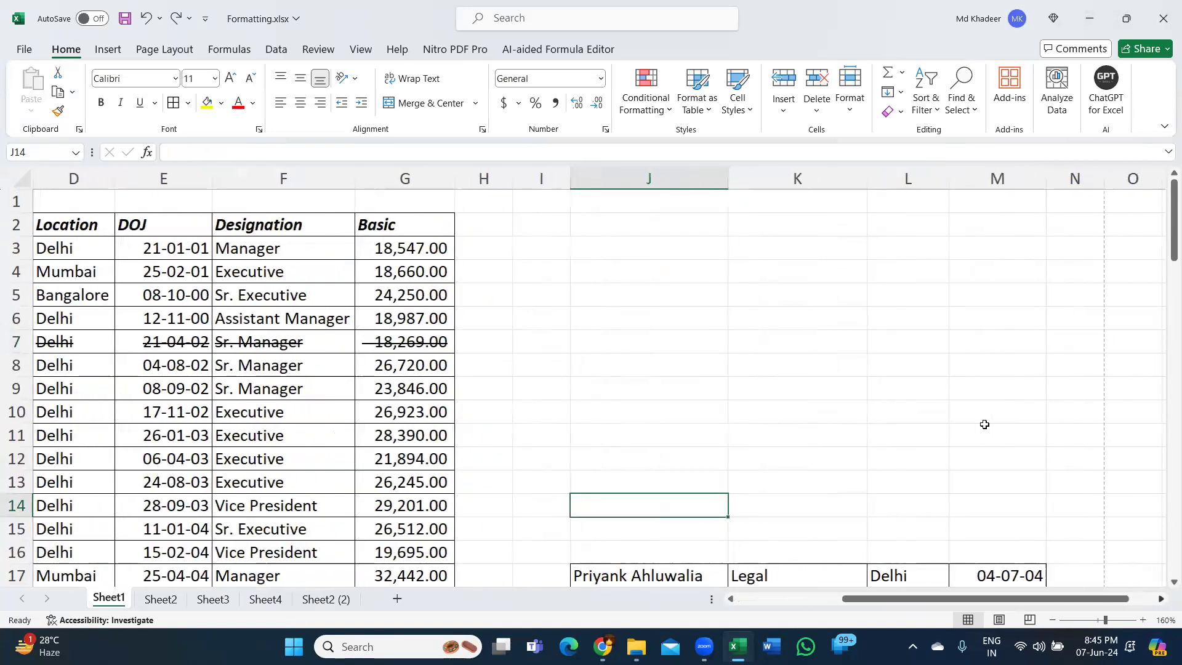
scroll(897, 413, "down", 4)
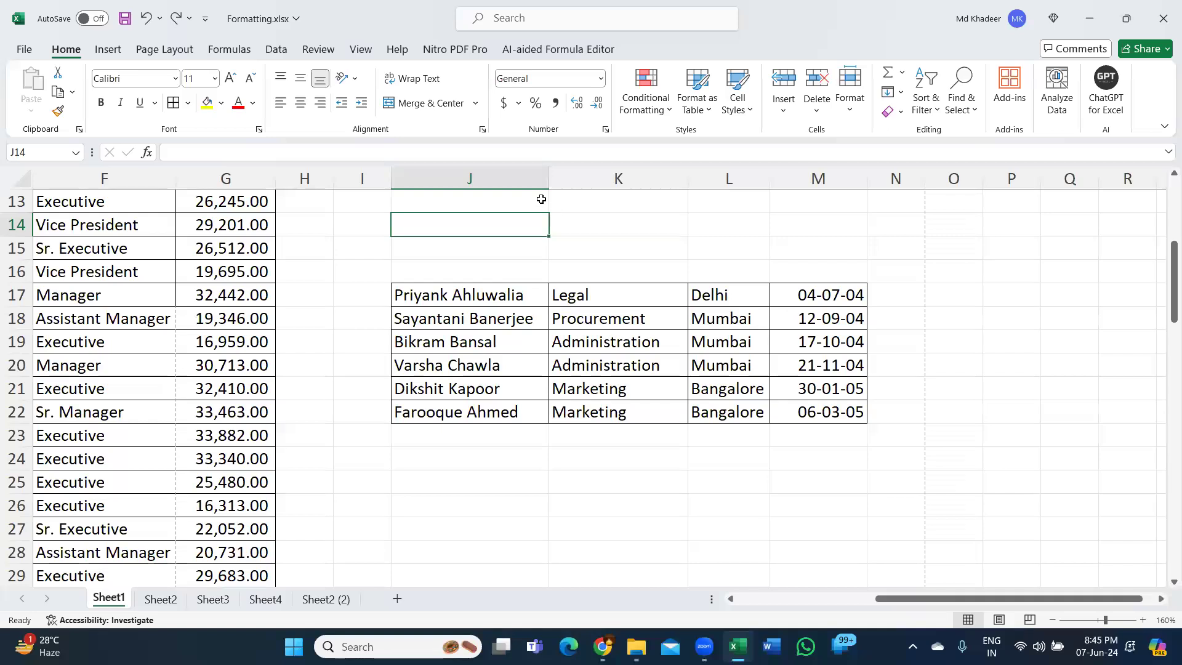
mouse_move(500, 293)
left_mouse_down()
mouse_move(804, 312)
mouse_move(823, 412)
left_mouse_up()
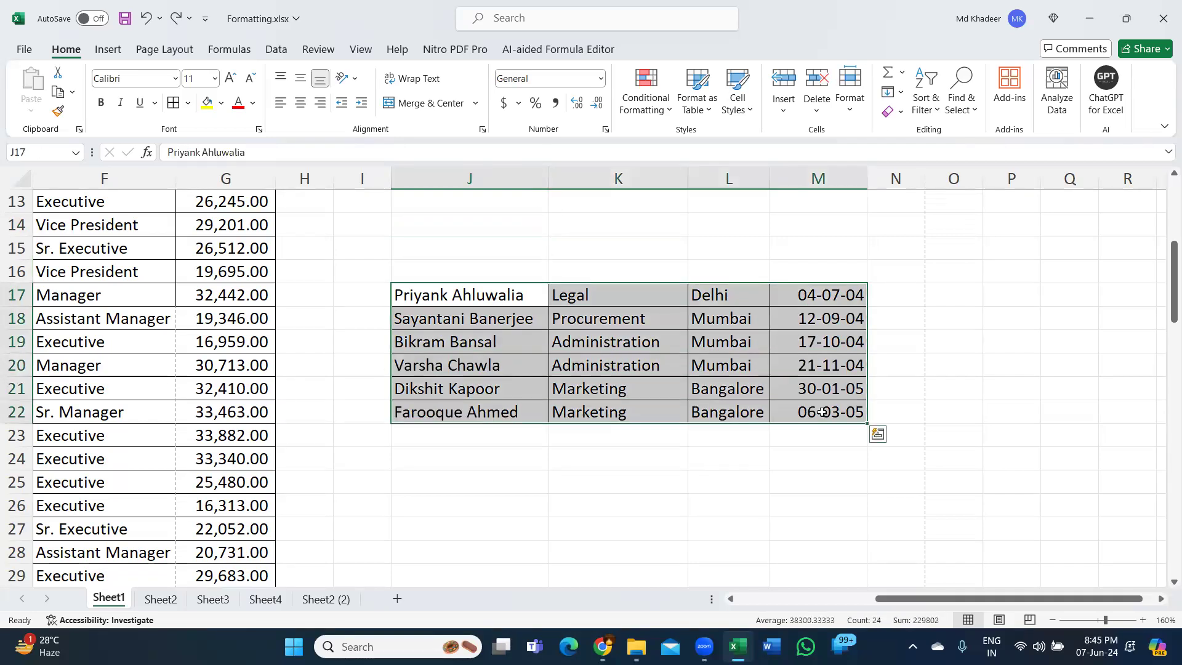
key("Delete")
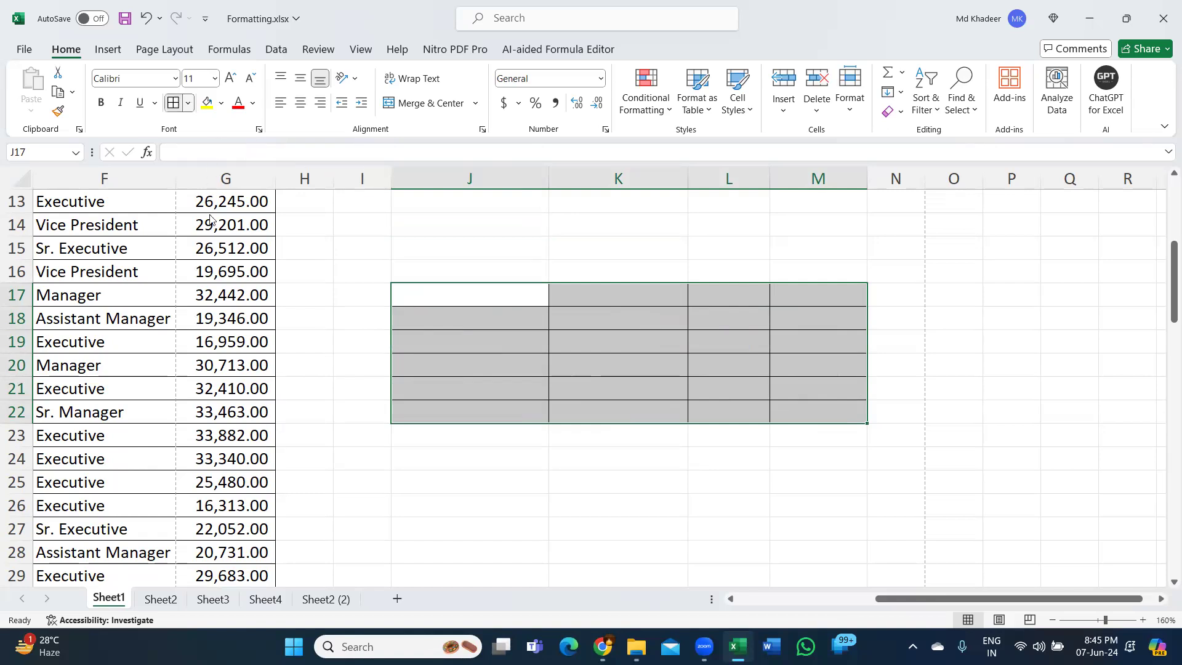
left_click(216, 239)
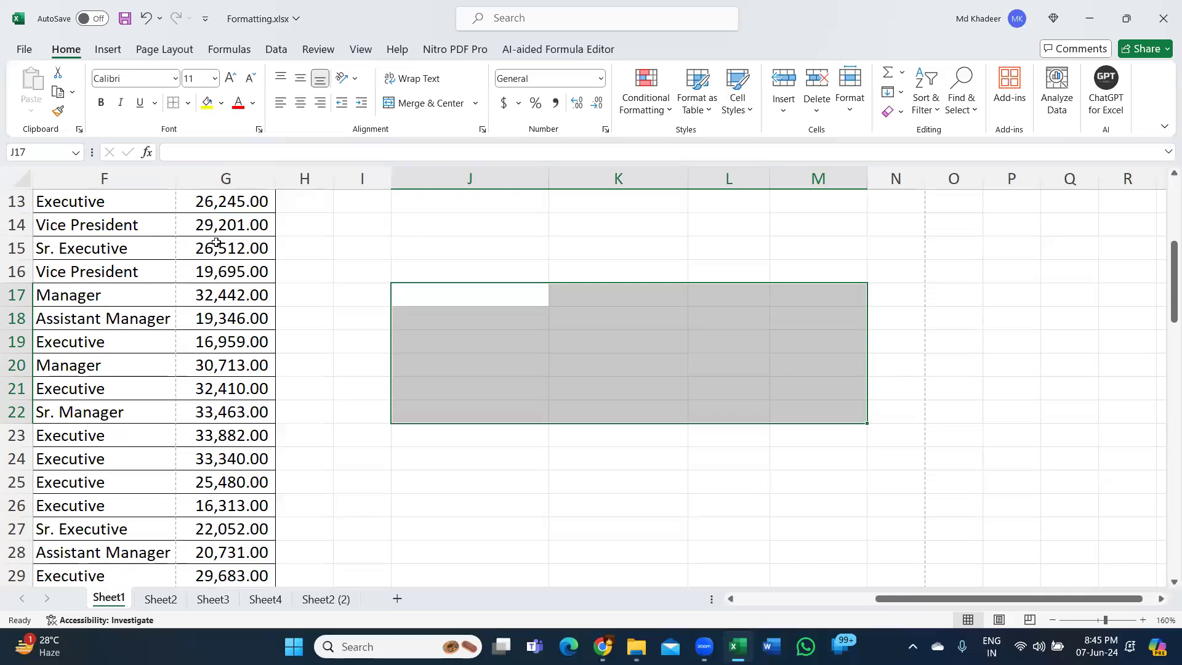
key("ctrl+z")
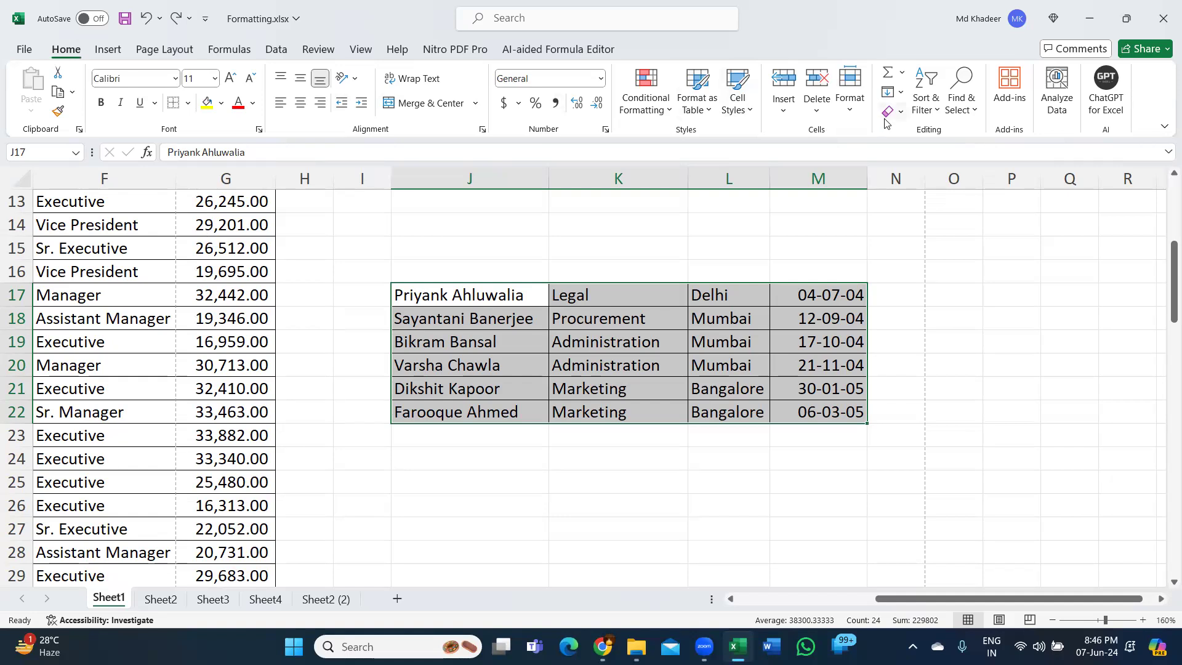
- Clear both contents and formatting from J17:M22 with Clear All, and undo the clearing
key("ctrl+q")
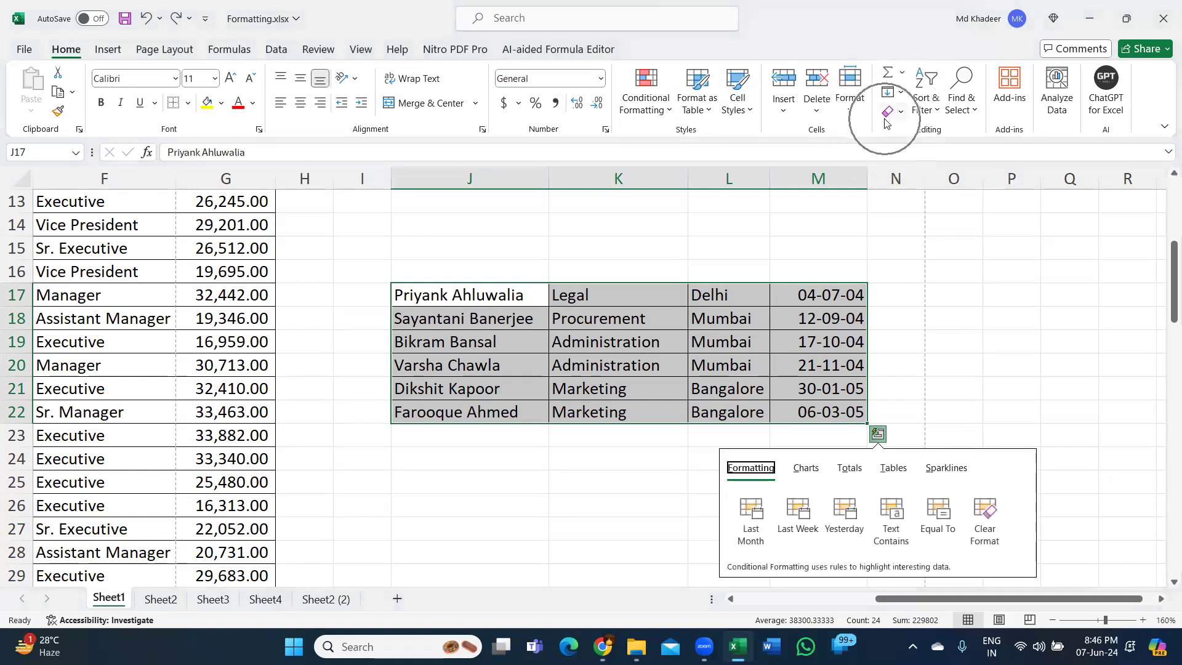
left_click(887, 120)
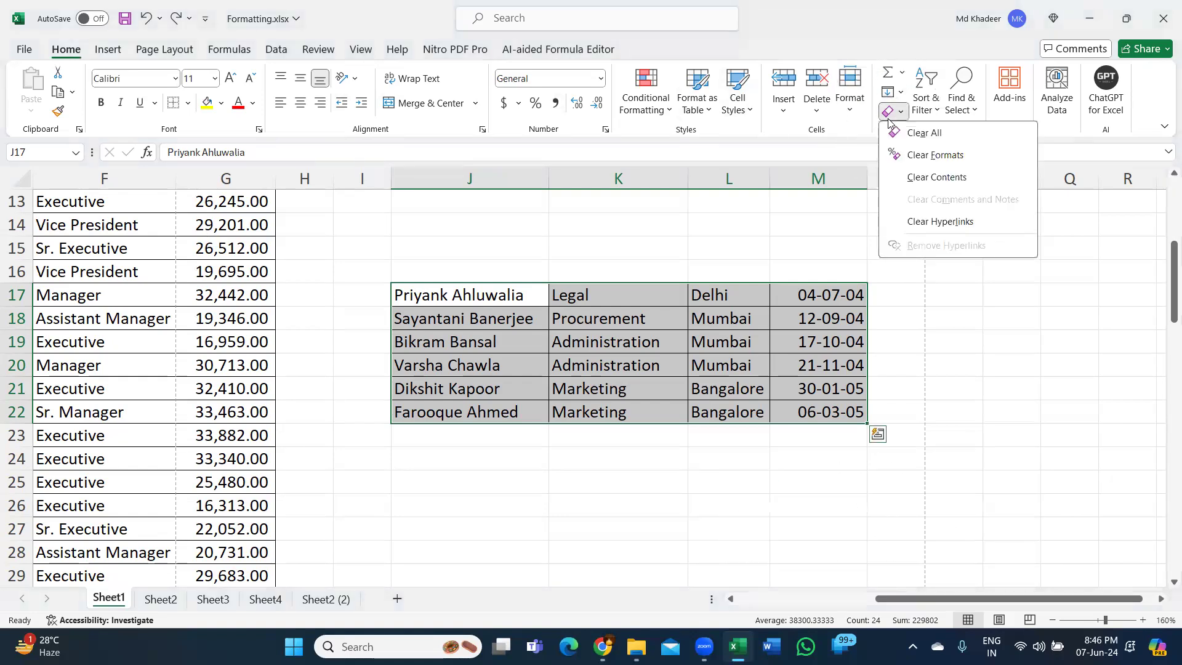
left_click(924, 137)
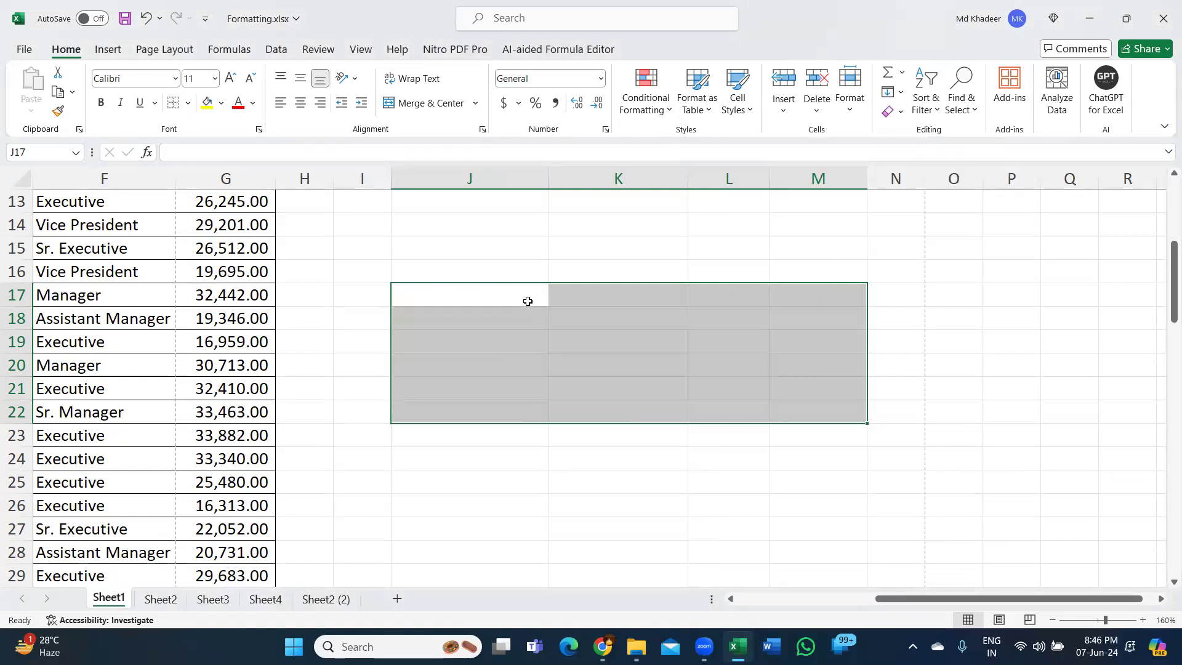
key("ctrl+z")
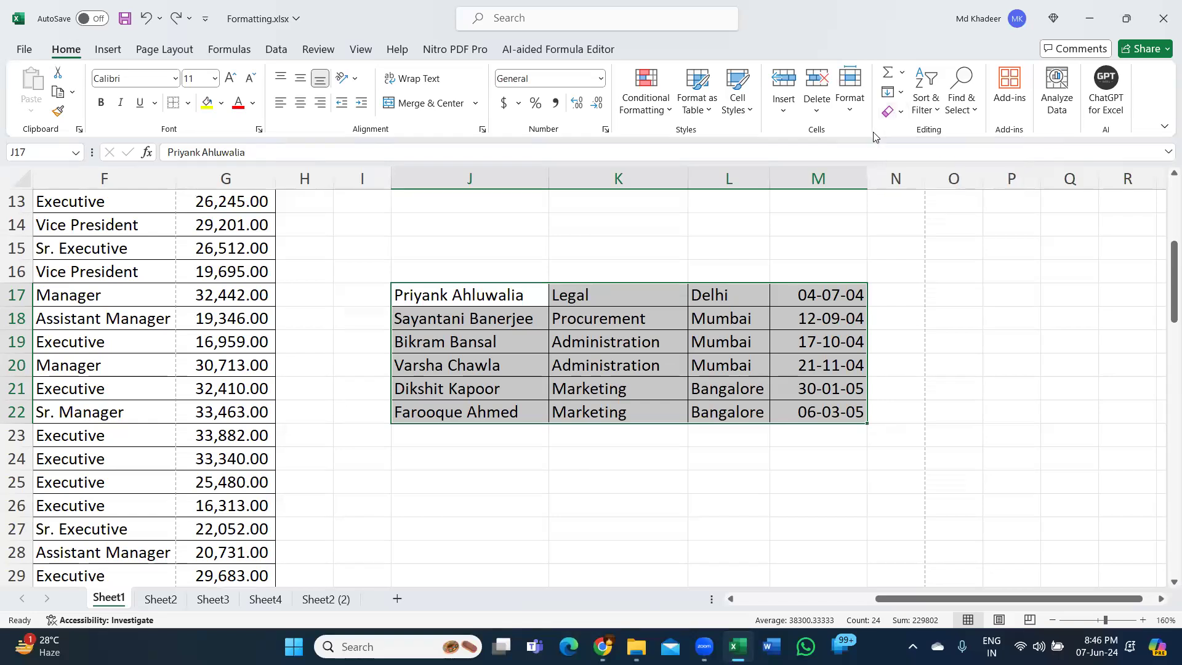
- Clear everything, contents and formats alike, from the copied records in J17:M22
key("alt")
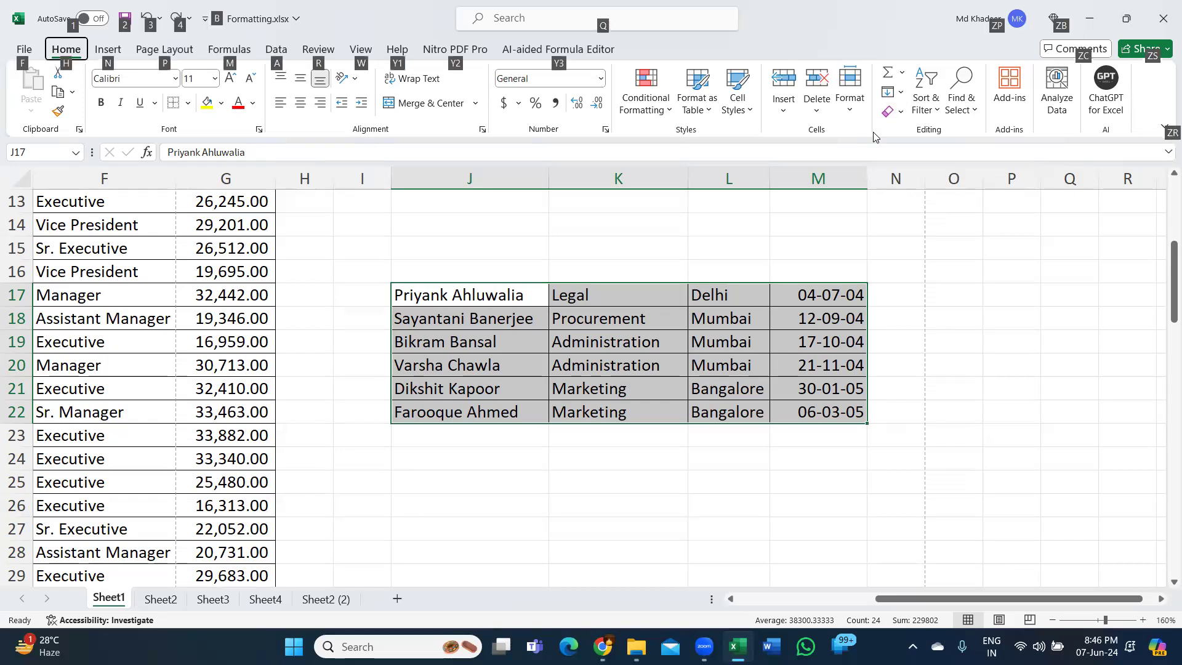
key("h")
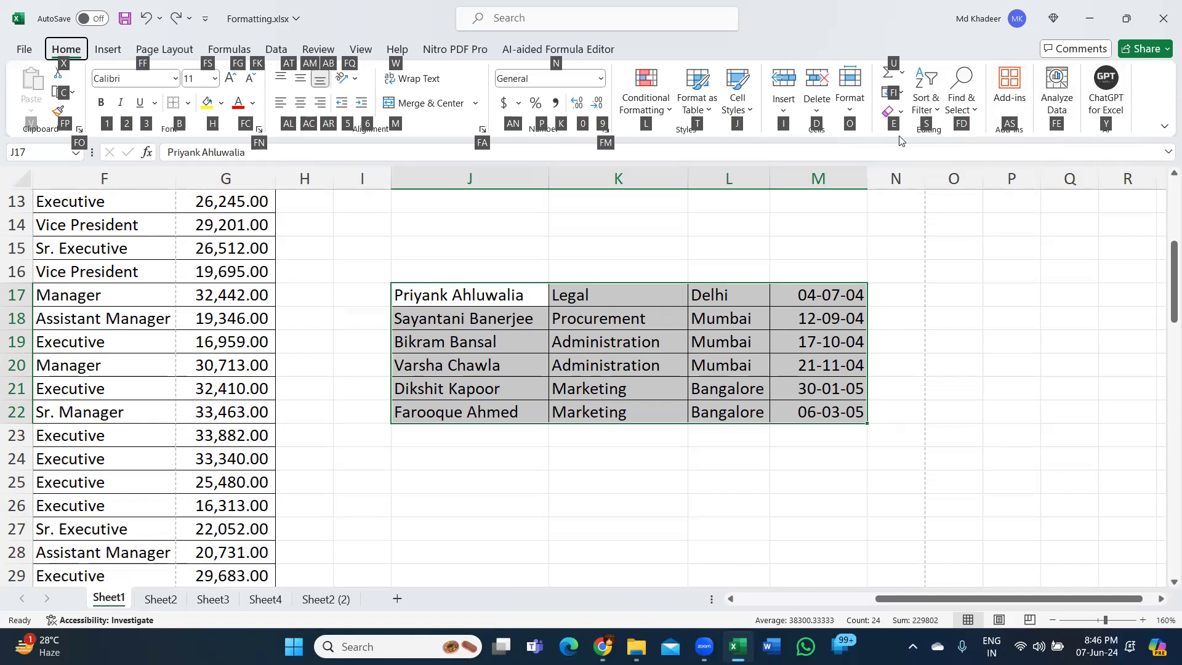
key("e")
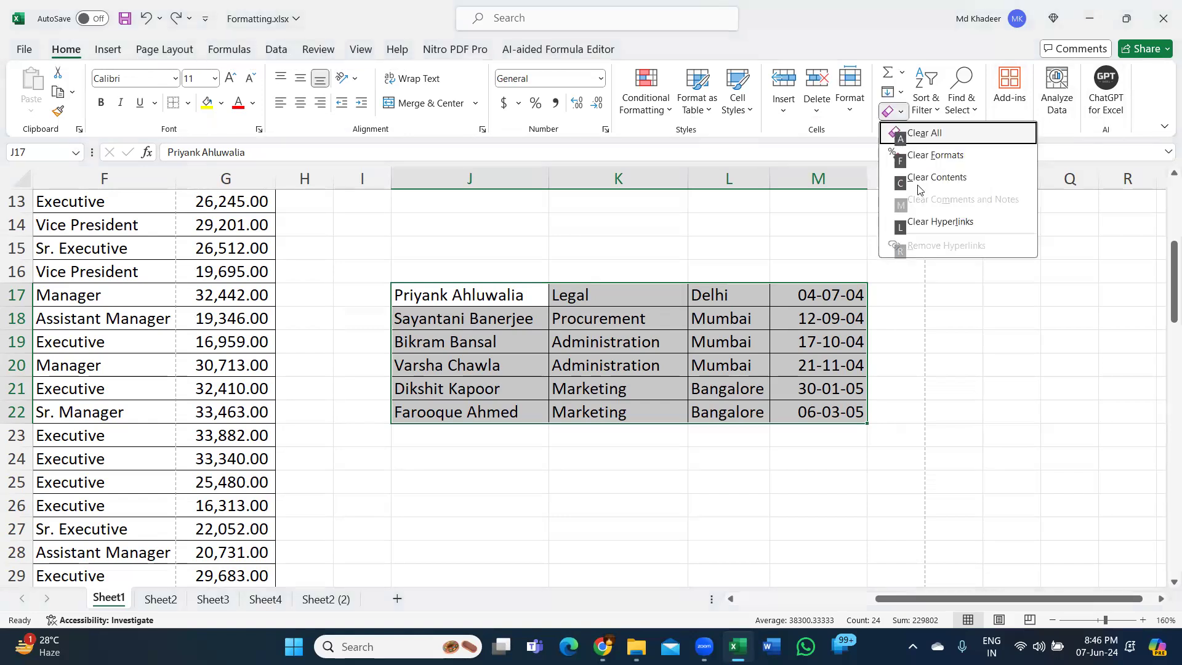
key("a")
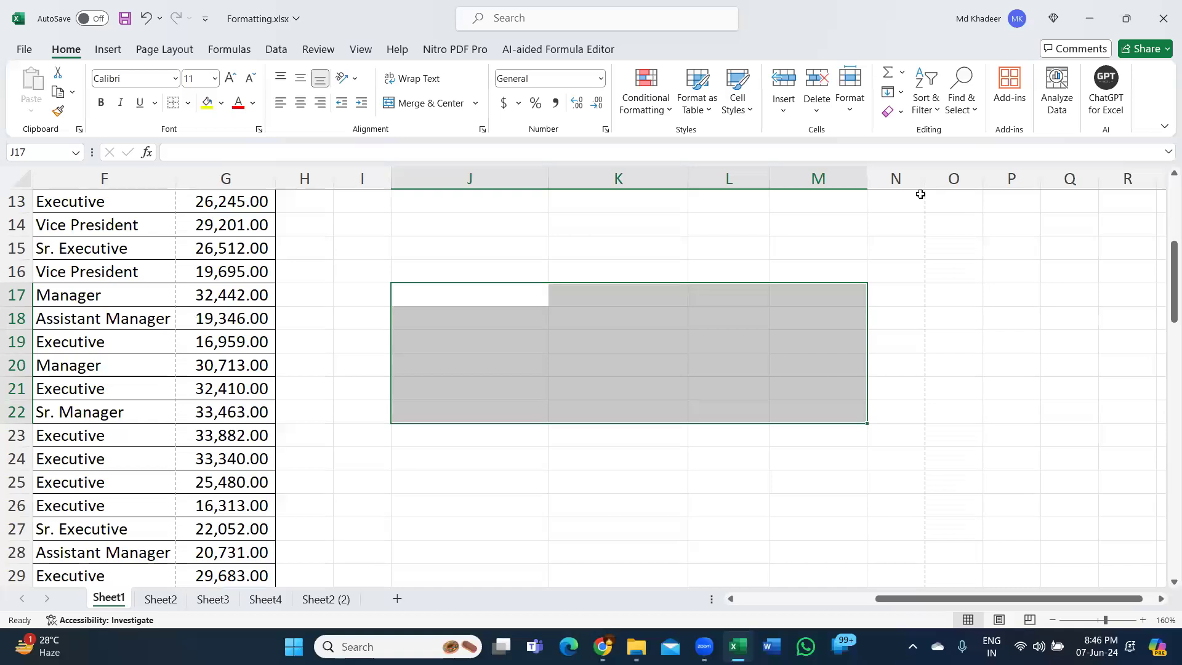
- Return to the main employee table and look over its records from the header row down, ending on cell F9
left_click(187, 254)
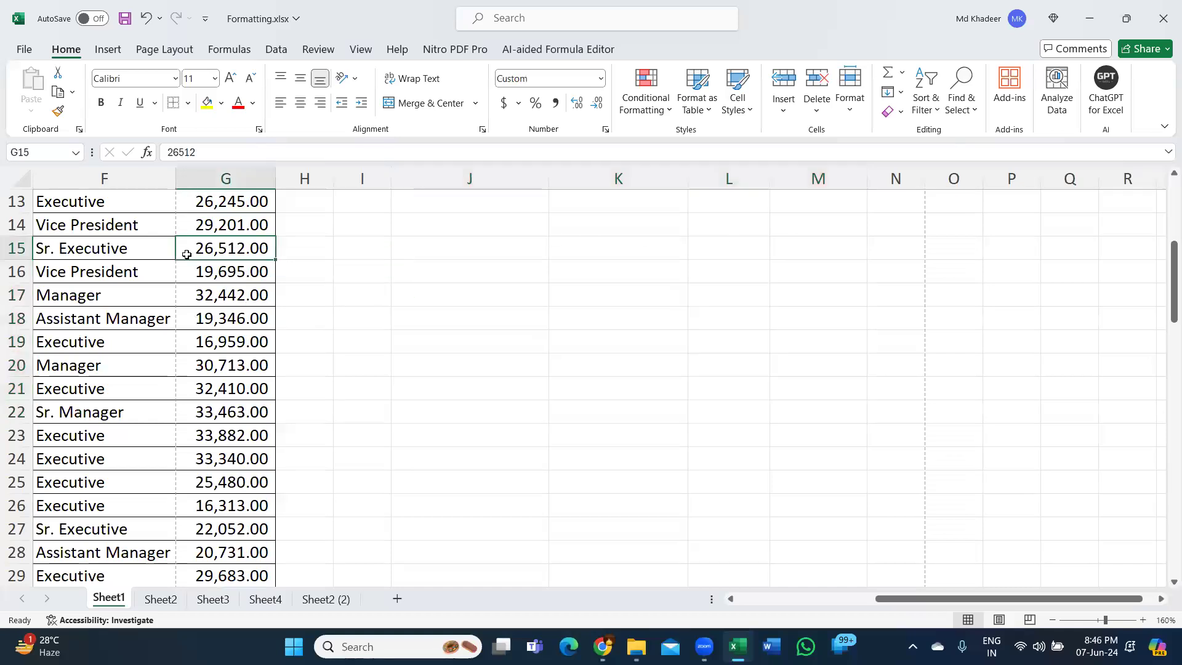
key("Home")
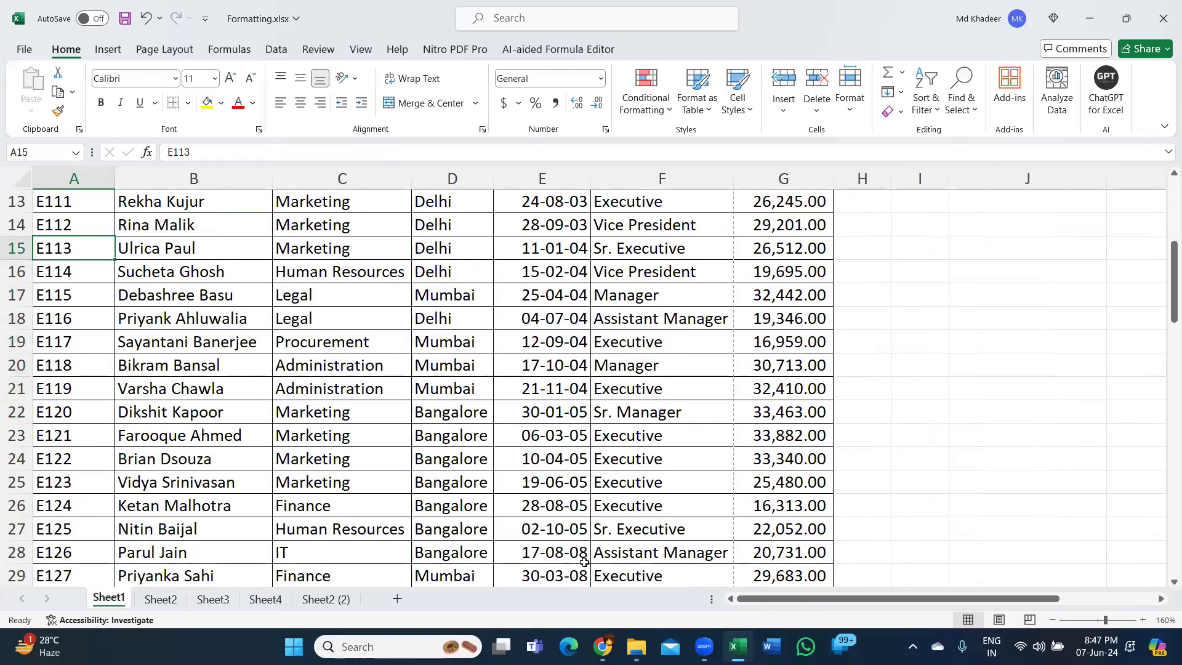
left_click(550, 274)
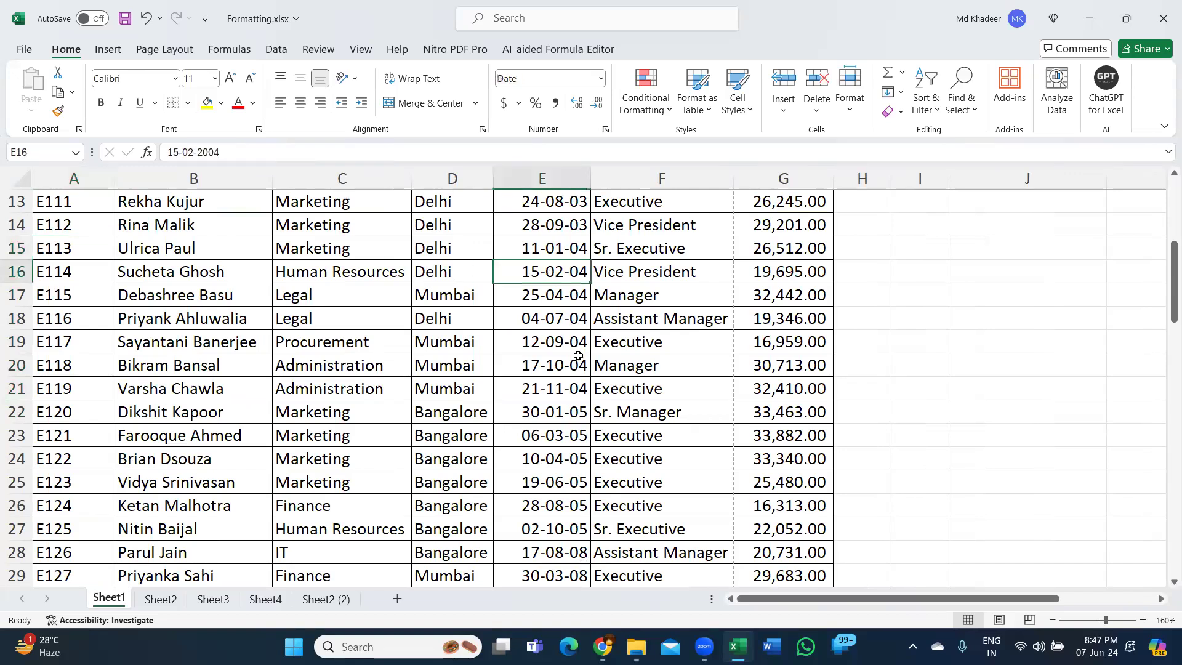
scroll(615, 393, "up", 4)
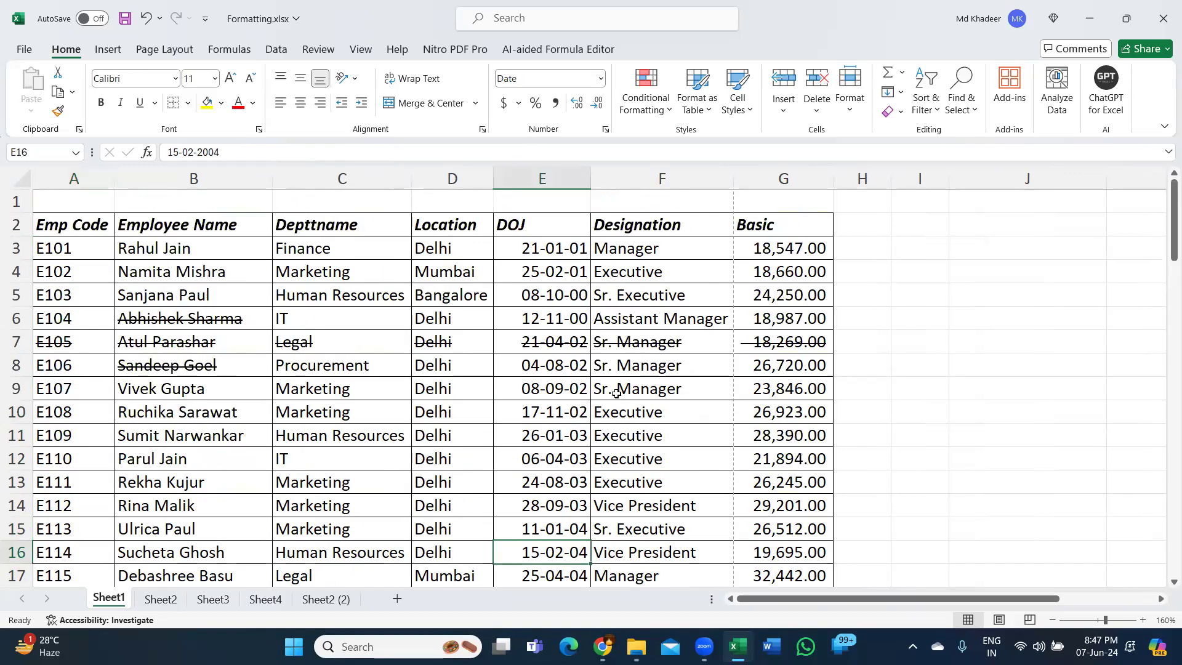
left_click(652, 325)
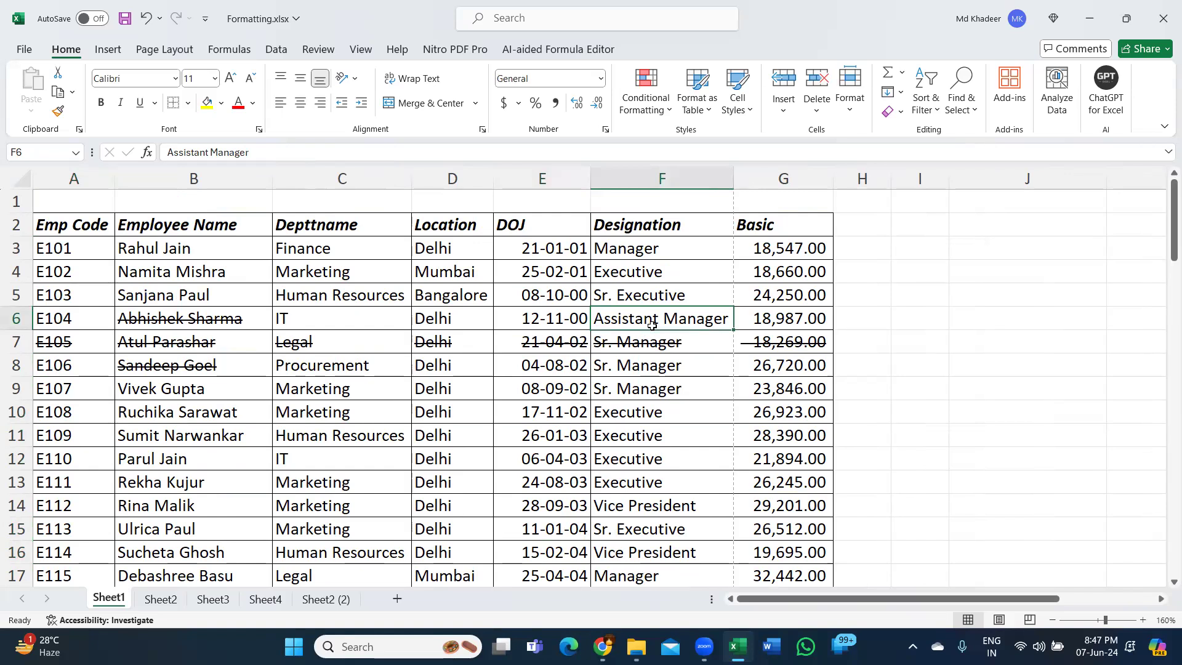
left_click(642, 379)
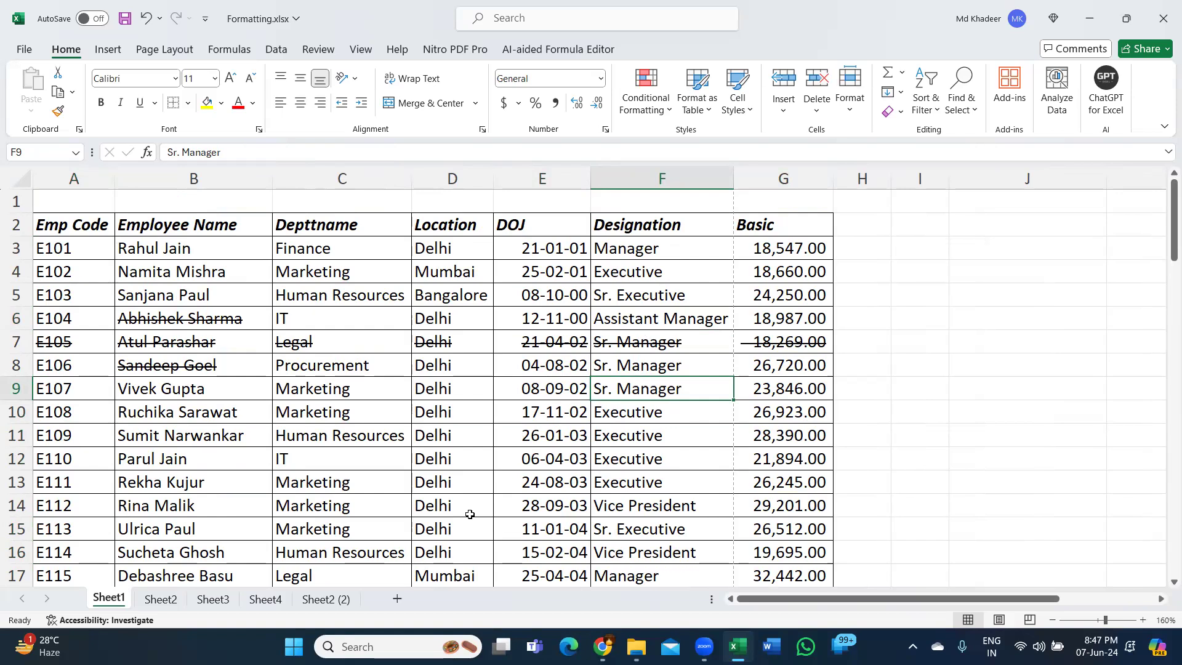
- Add a new blank worksheet directly after Sheet1
key("ctrl+n")
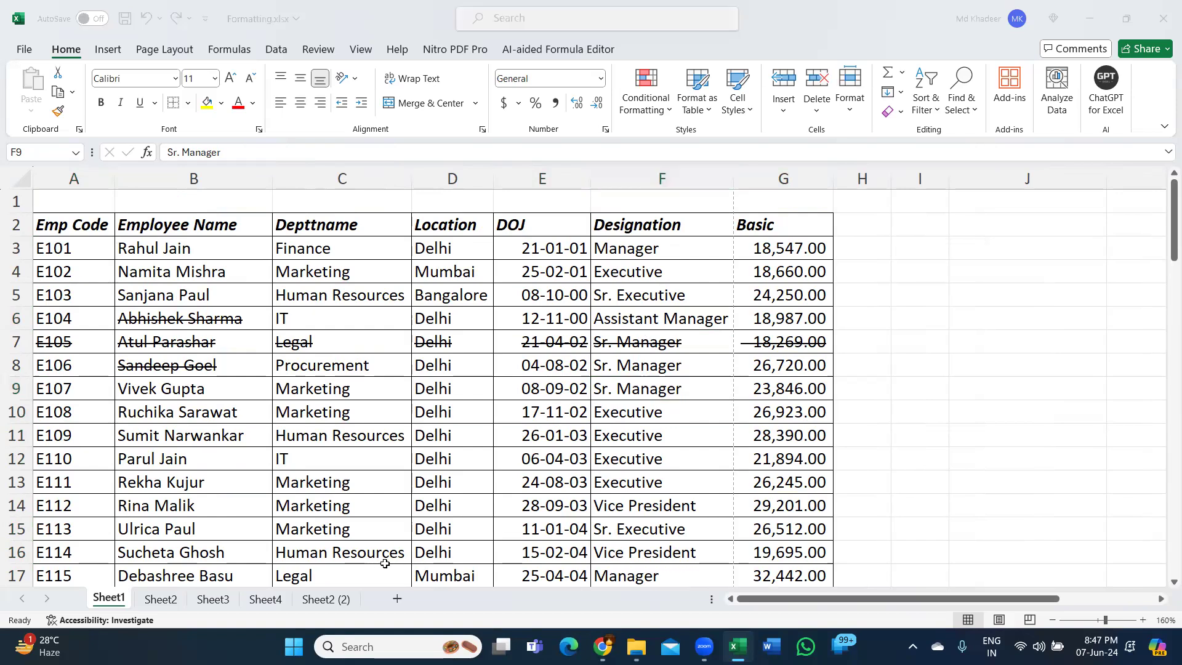
left_click(397, 598)
left_click(397, 598)
left_click(220, 265)
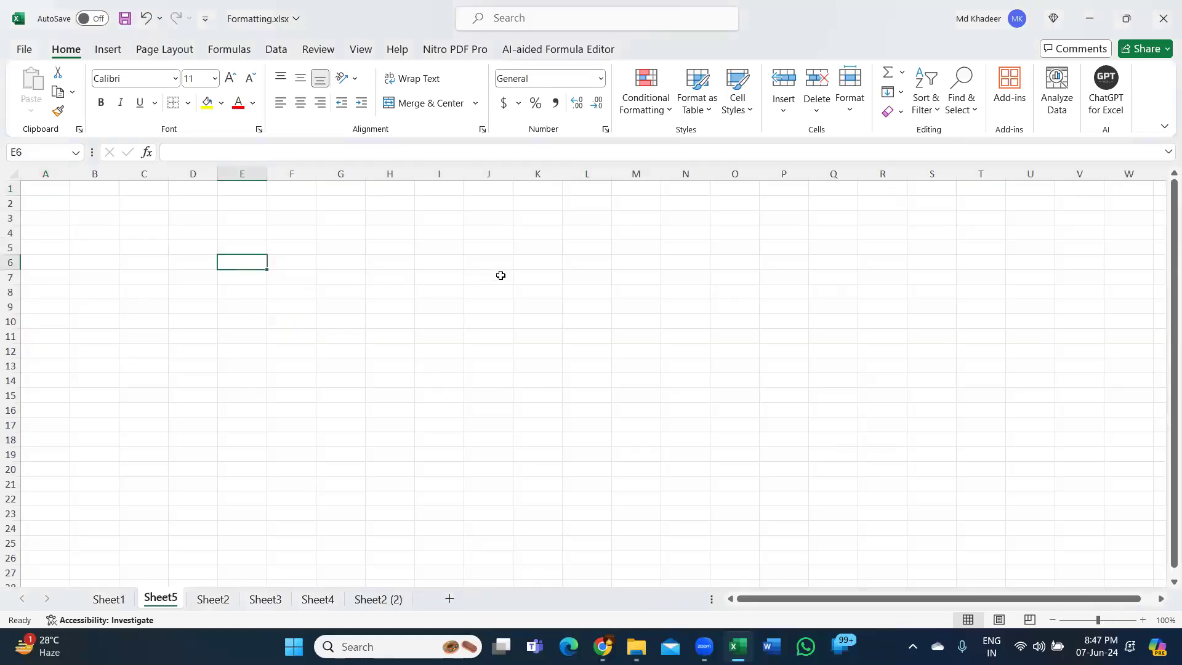
scroll(501, 274, "up", 6)
scroll(502, 272, "up", 1)
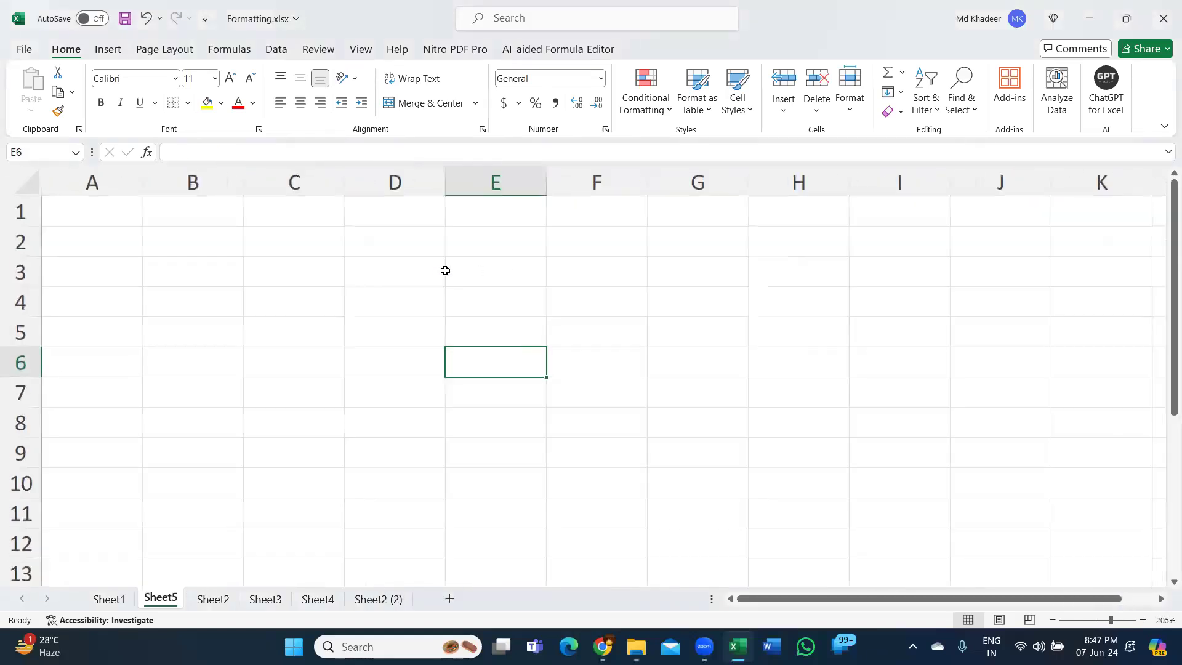
- Enter the class timing "8pm to 9pm" in D3 and the days "Mon to Fri" in D4 of Sheet5
left_click(408, 270)
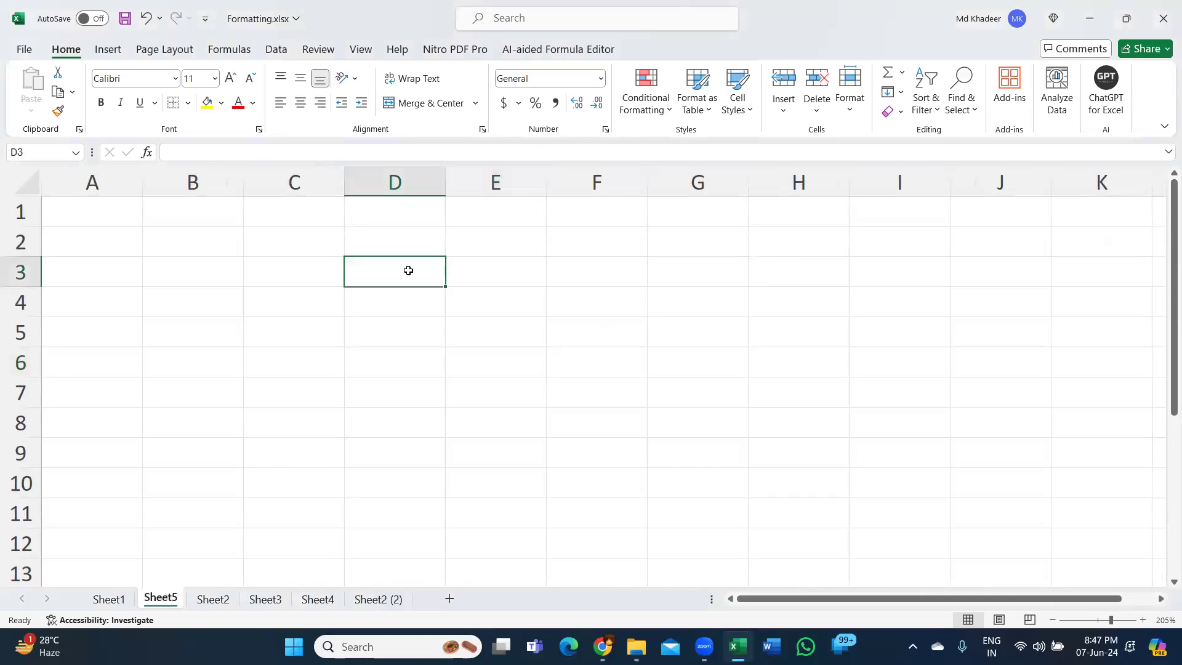
type("8p")
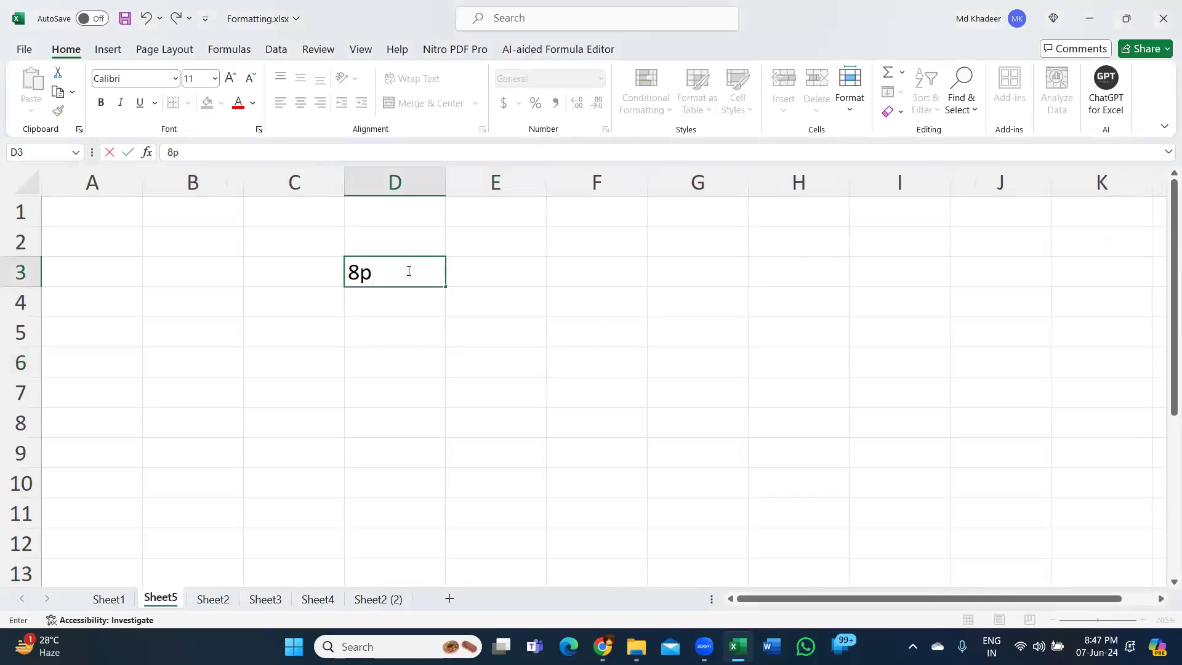
type("m to 9pm")
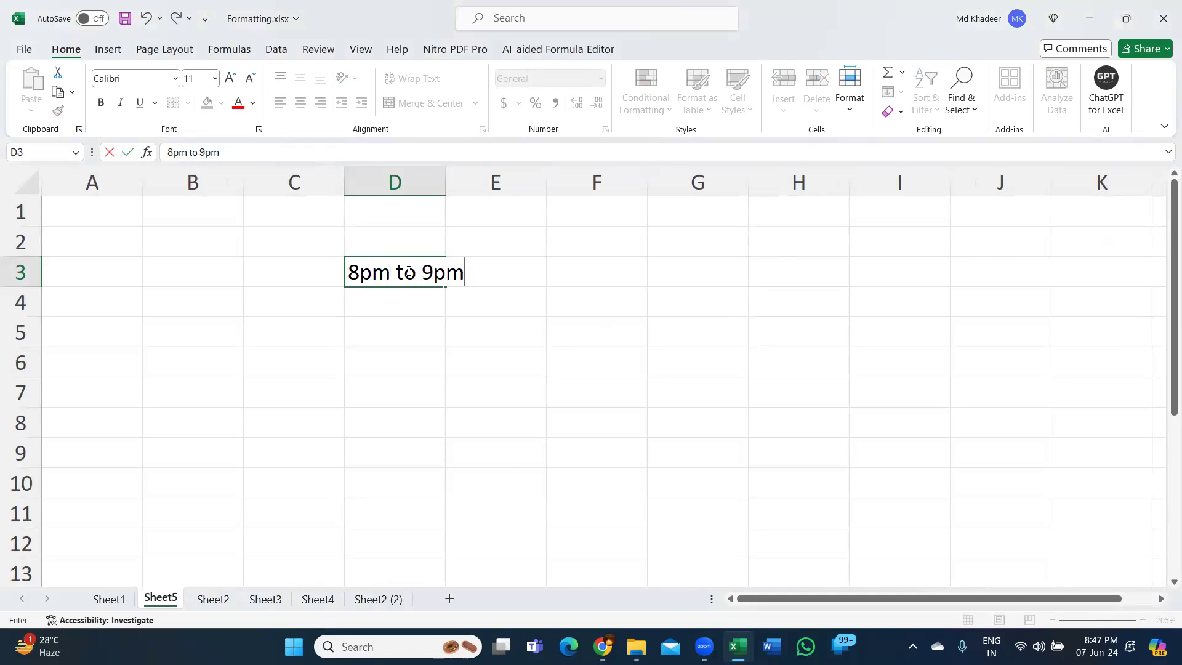
key("Return")
type("M")
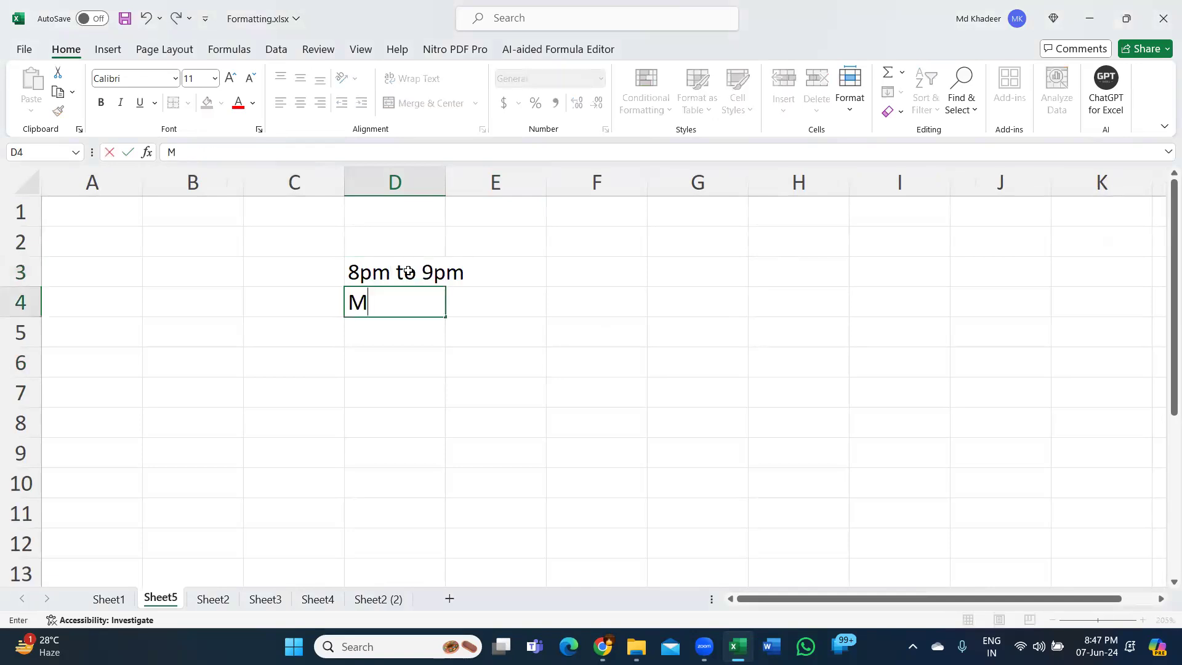
type("on to Fri")
key("Return")
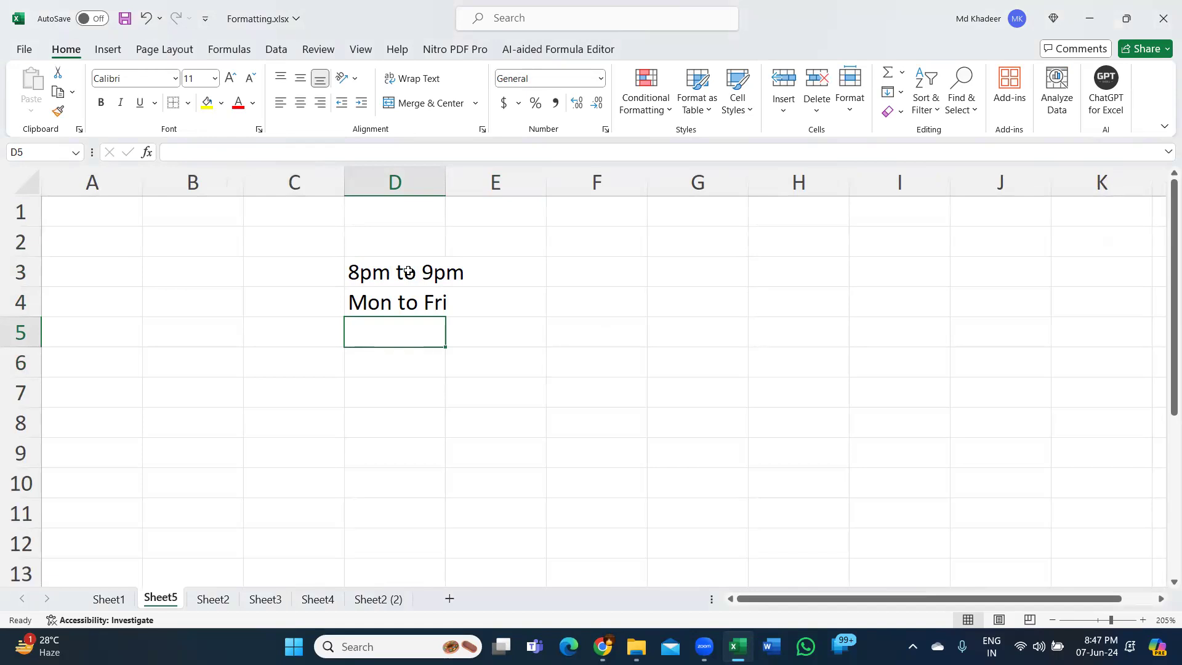
- Enter "20-24" in D5 below the days and reselect that cell
type("20")
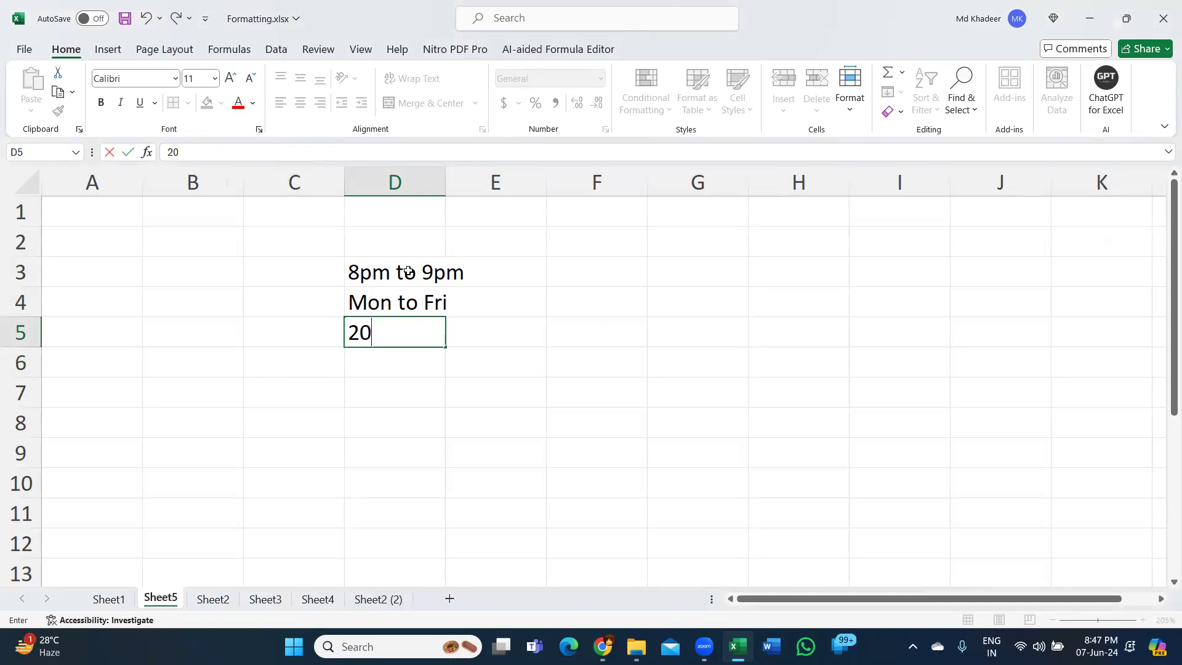
type("-24")
key("Return")
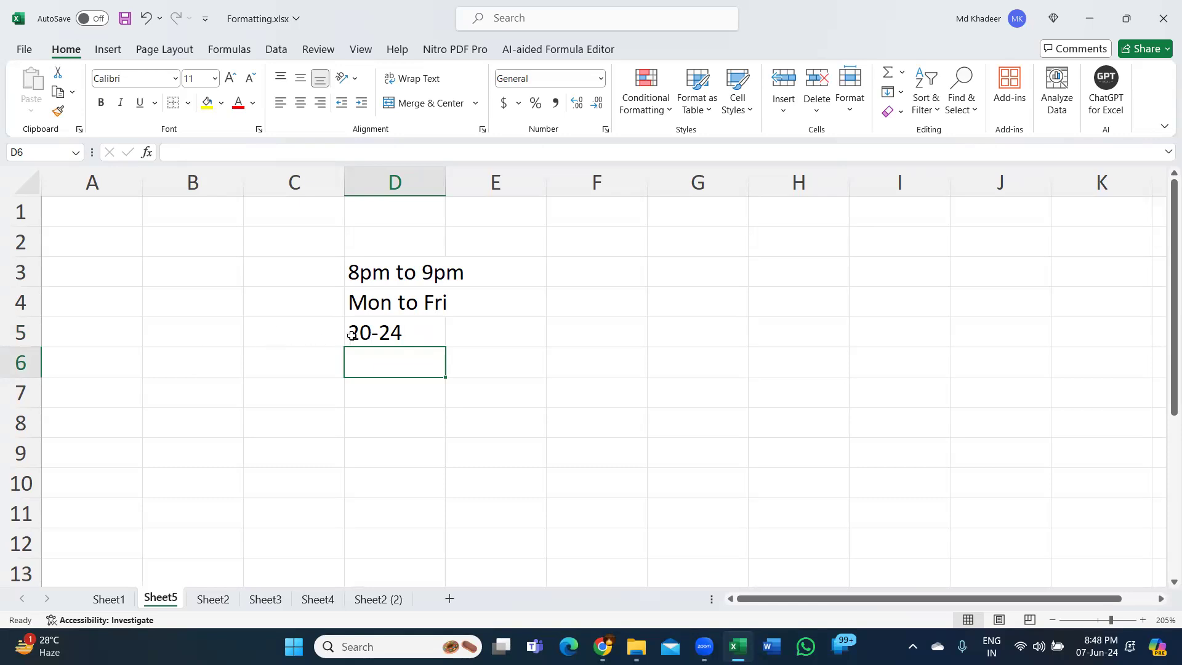
left_click(410, 334)
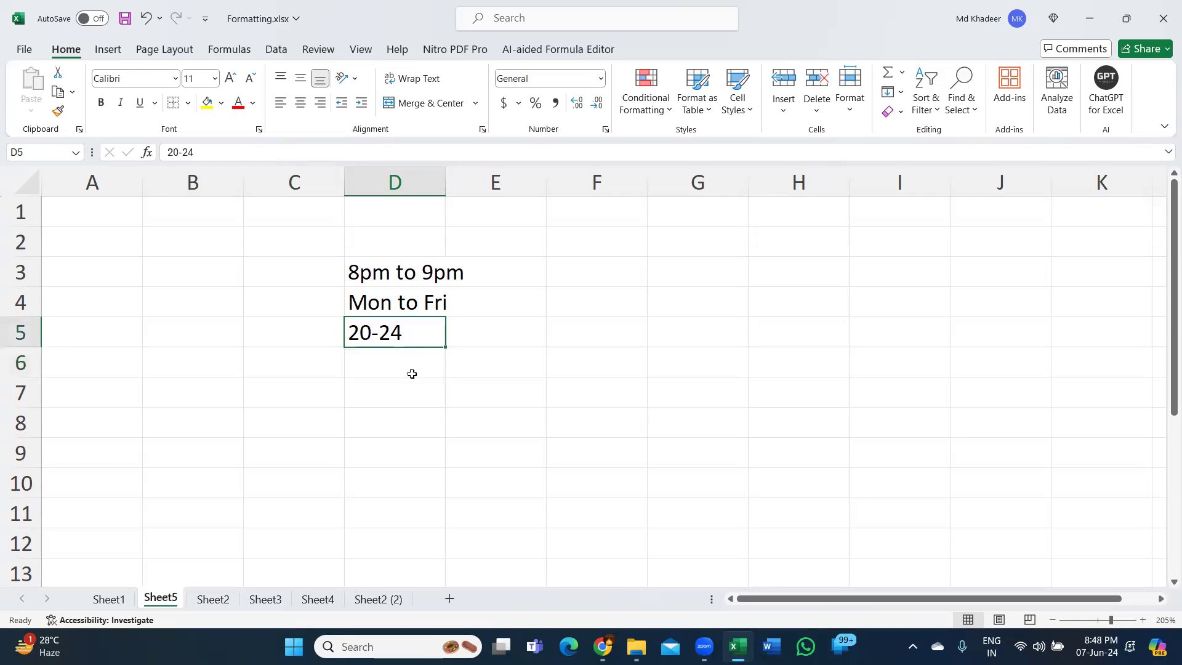
- Switch to File Explorer and open "Excelytics - Advanced Excel Course Content.pdf" from the Excelytics folder
left_click(413, 394)
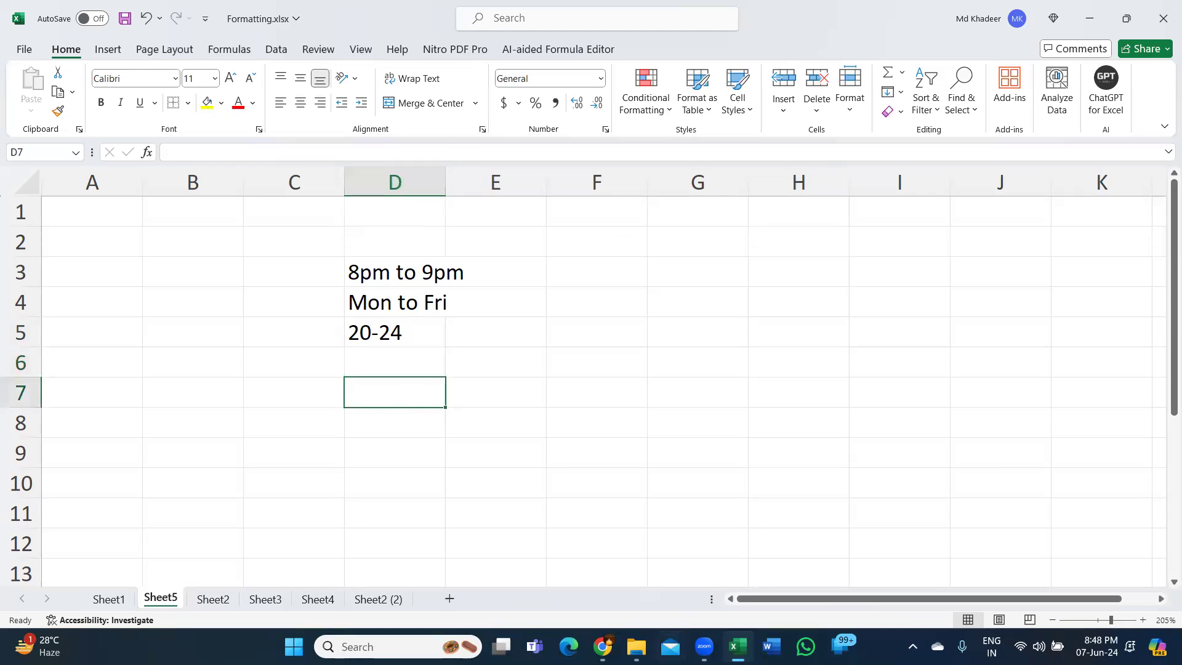
left_click(636, 646)
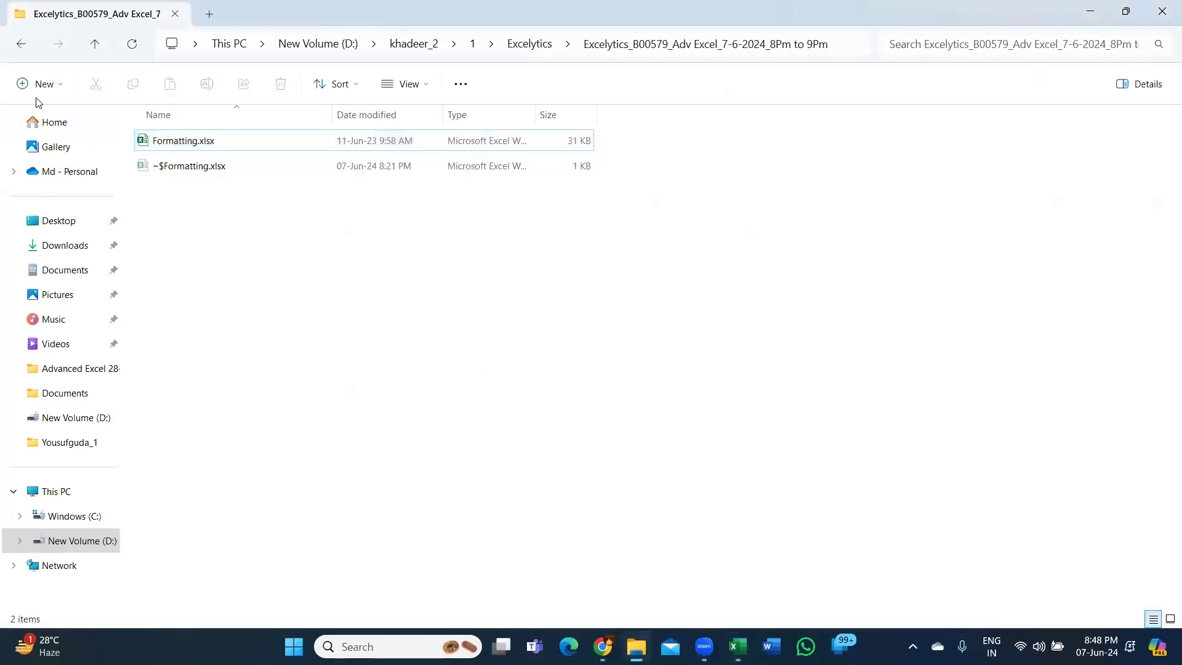
left_click(21, 46)
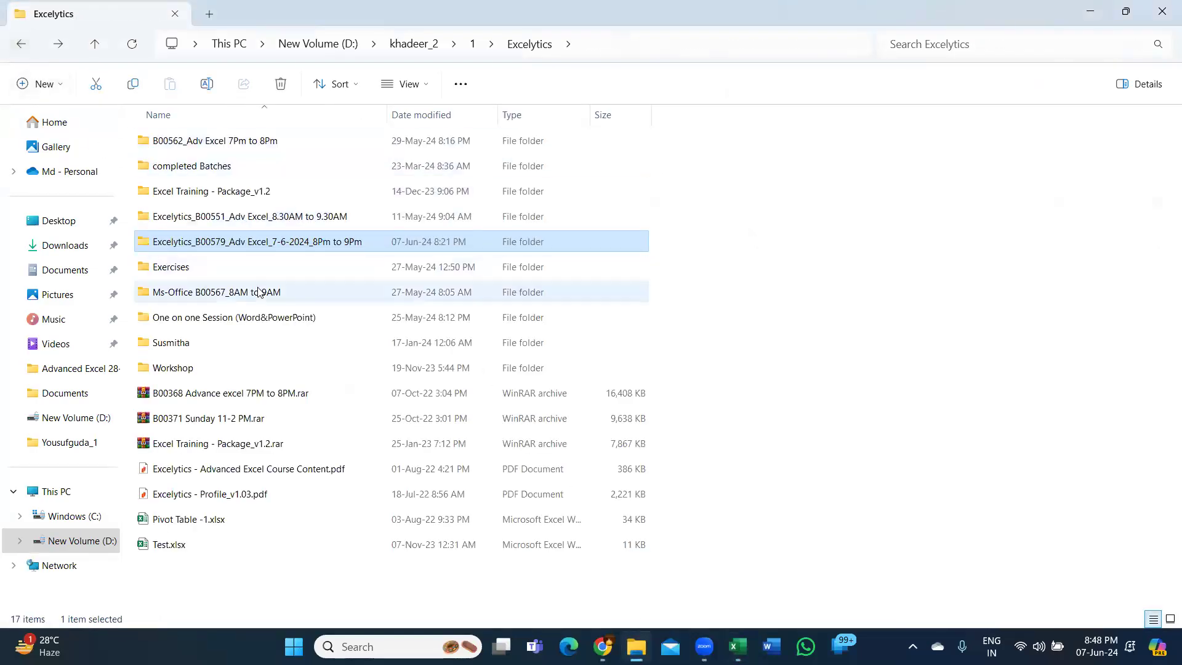
left_click(277, 469)
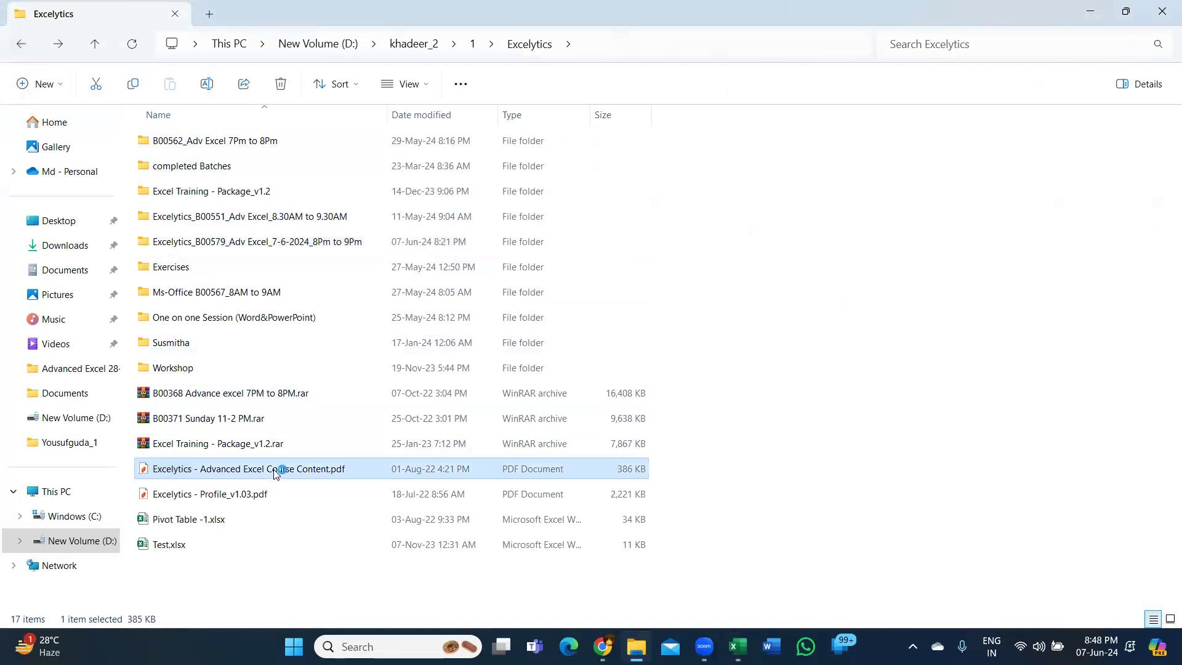
double_click(275, 472)
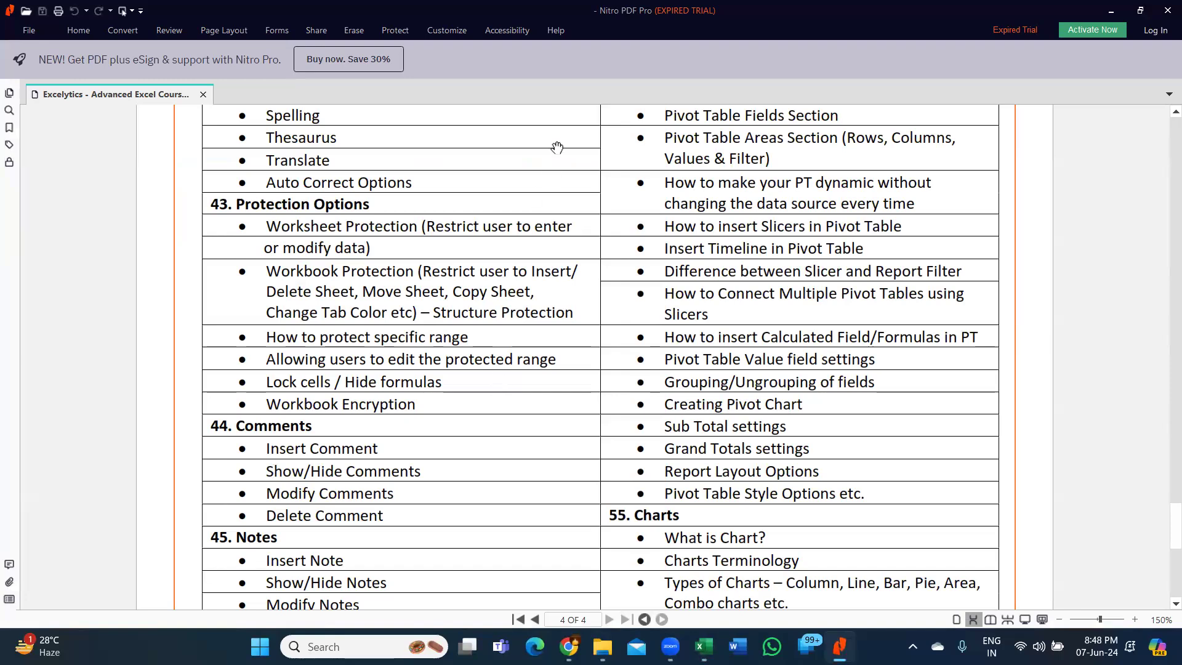
- Go back through the course content PDF to the "Understand Excel" section on its first page
scroll(567, 297, "up", 5)
scroll(567, 298, "up", 10)
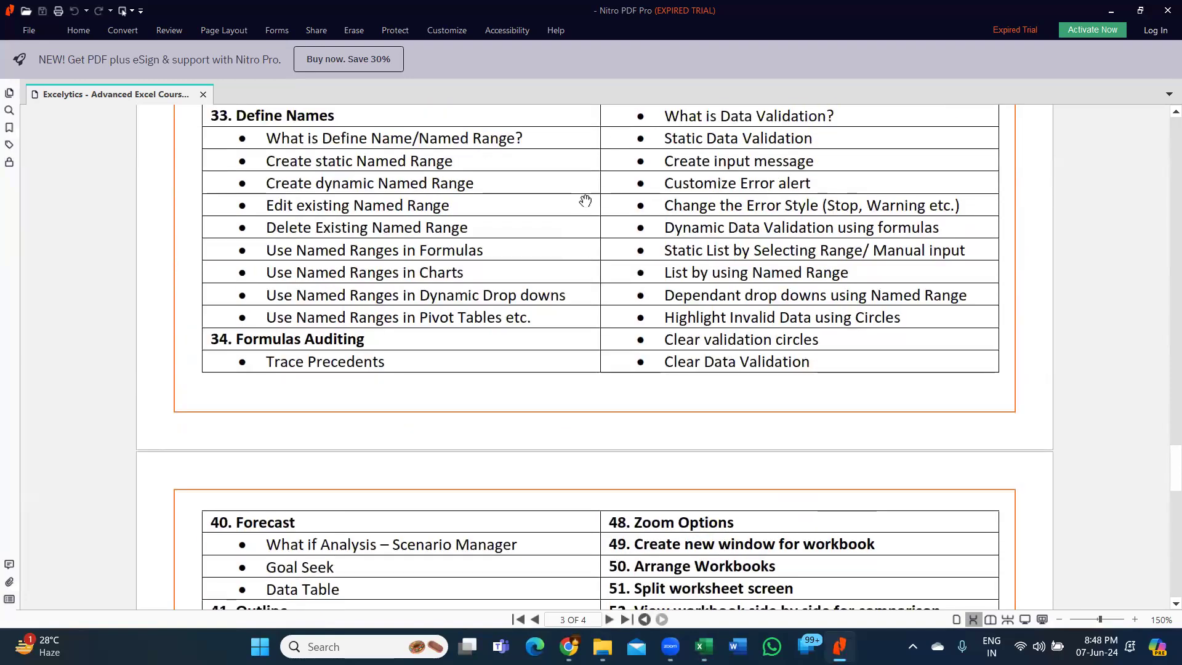
scroll(517, 457, "up", 10)
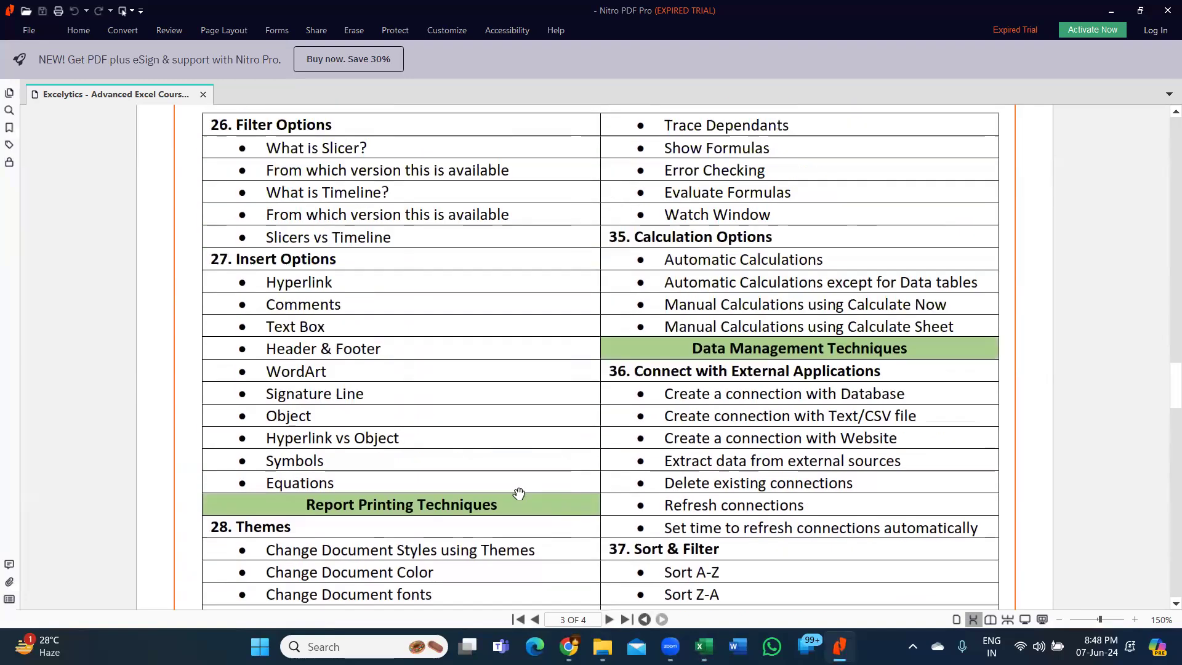
scroll(533, 500, "up", 5)
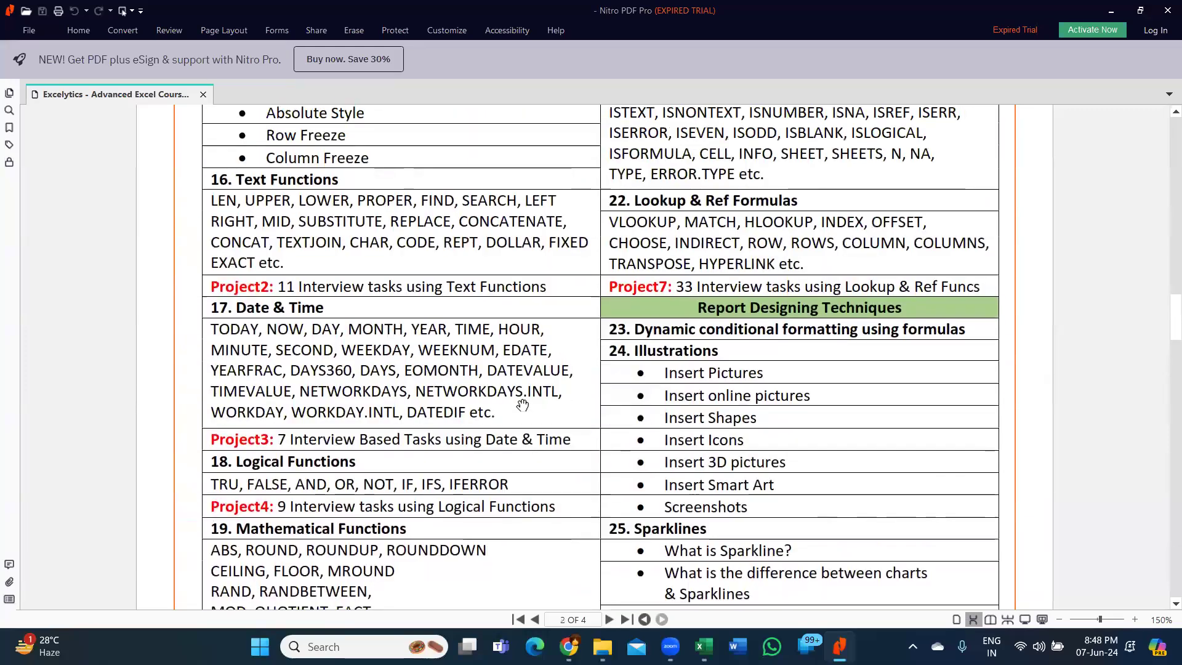
scroll(522, 405, "up", 10)
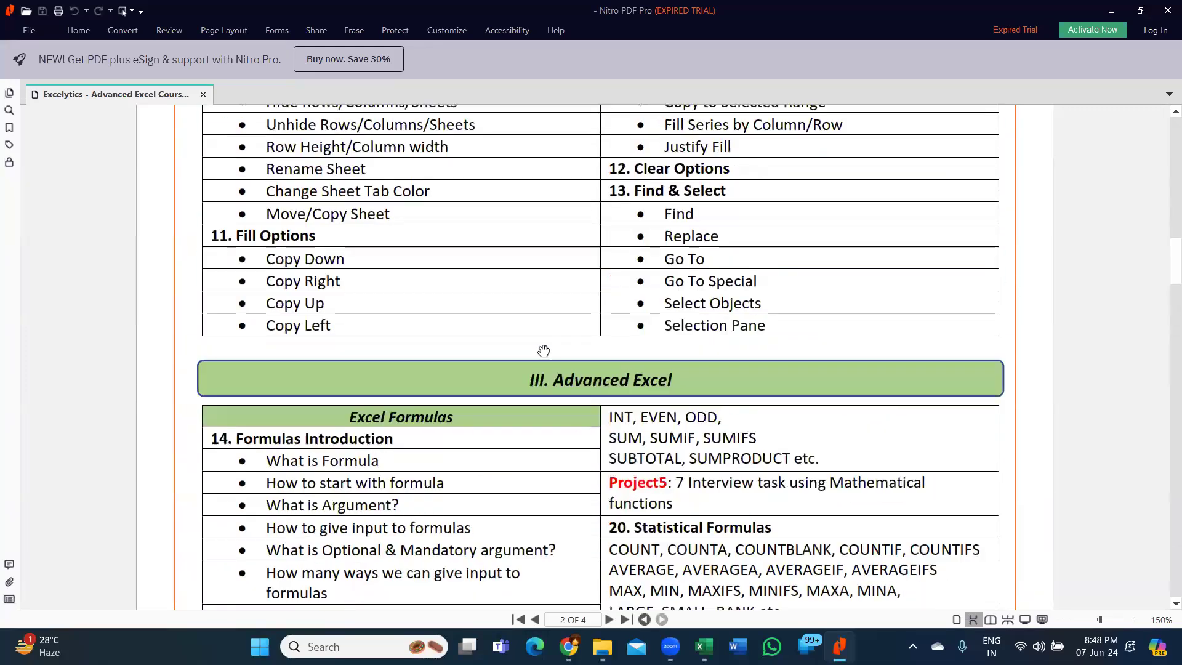
scroll(329, 393, "up", 15)
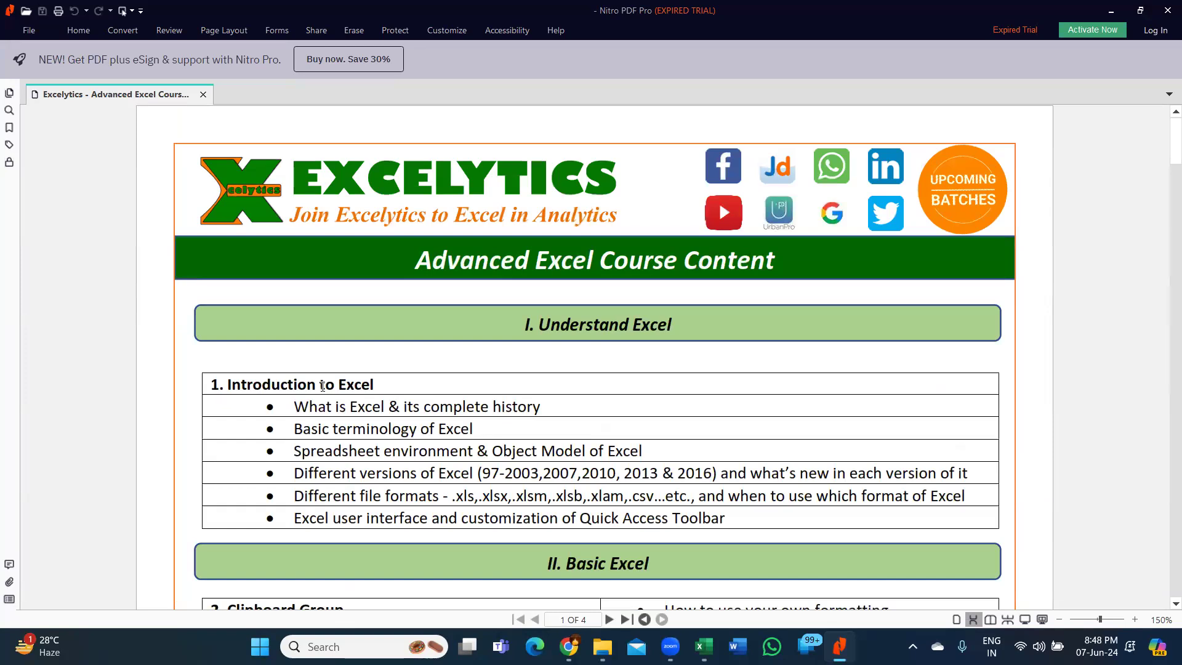
- Review the Introduction to Excel and Basic Excel topics, from Clipboard Group through Find & Select
scroll(322, 386, "down", 2)
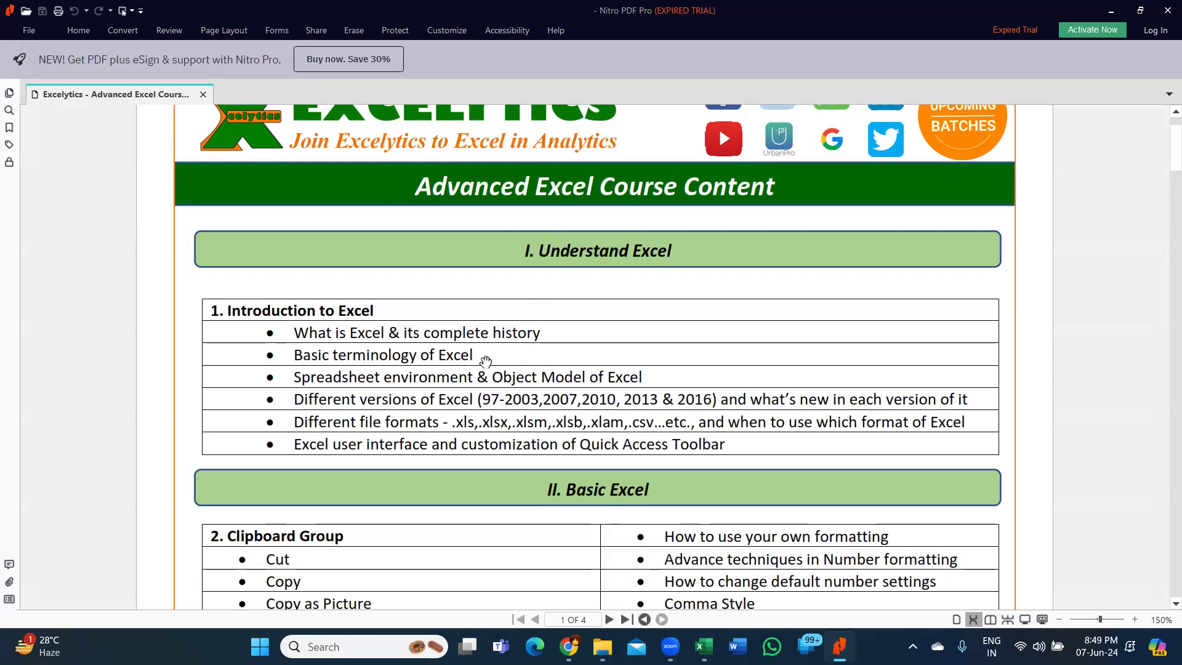
scroll(485, 360, "down", 3)
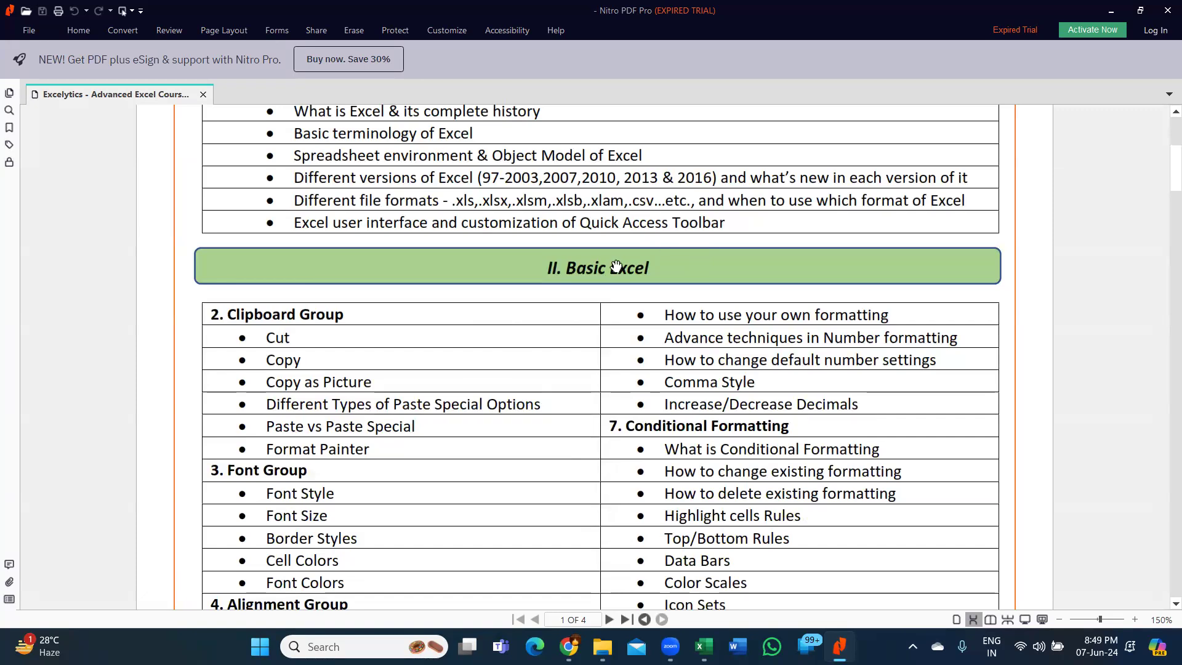
scroll(429, 327, "down", 2)
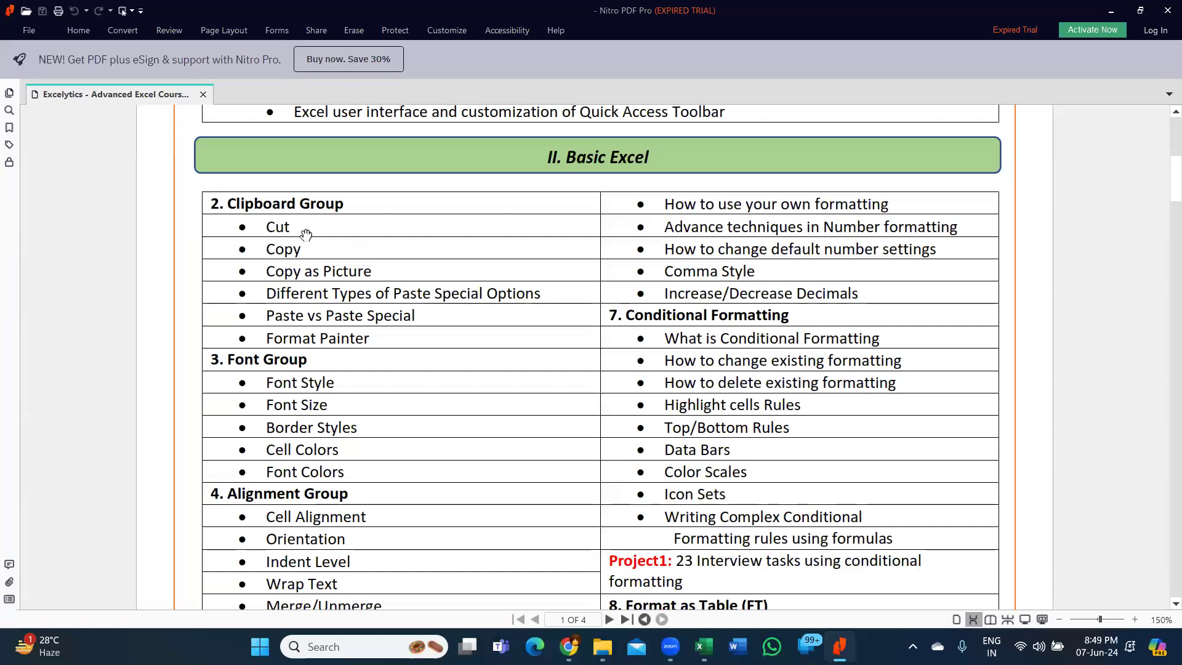
scroll(328, 429, "down", 4)
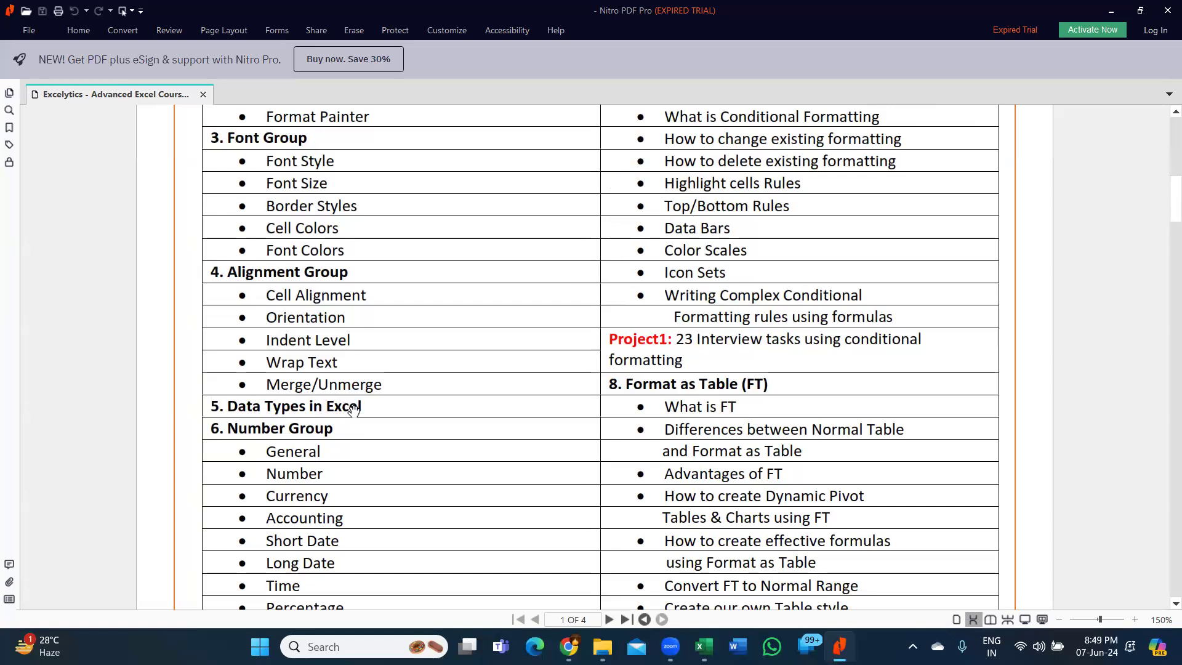
scroll(349, 406, "down", 2)
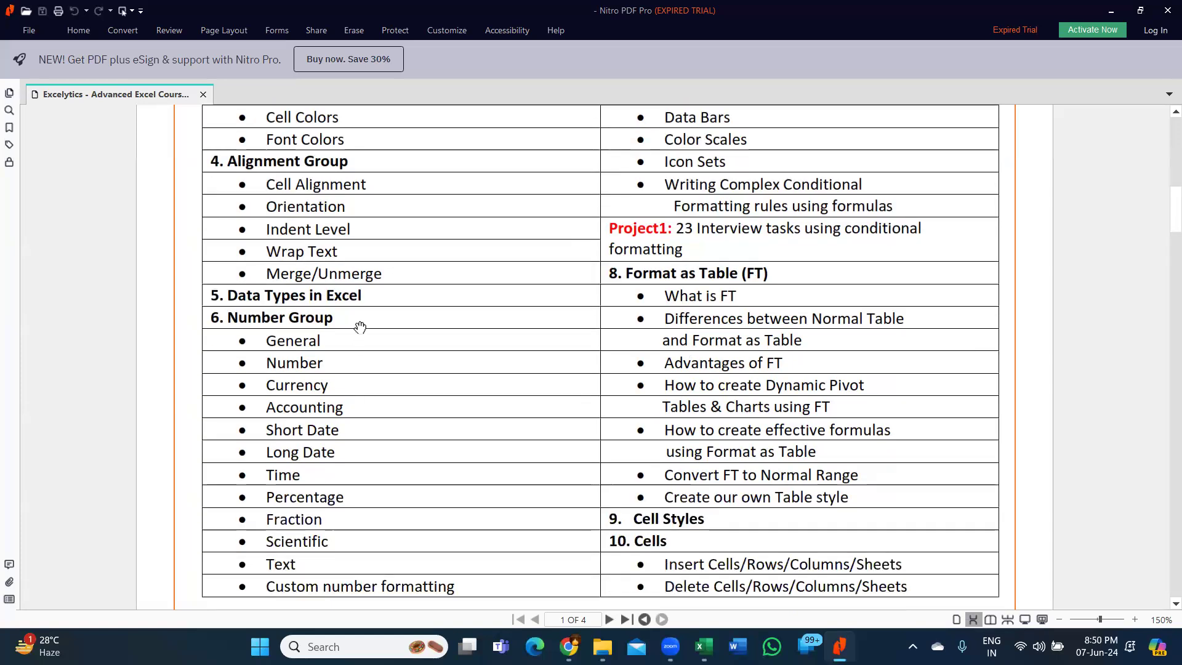
scroll(365, 503, "down", 2)
scroll(365, 503, "down", 2)
scroll(818, 345, "up", 10)
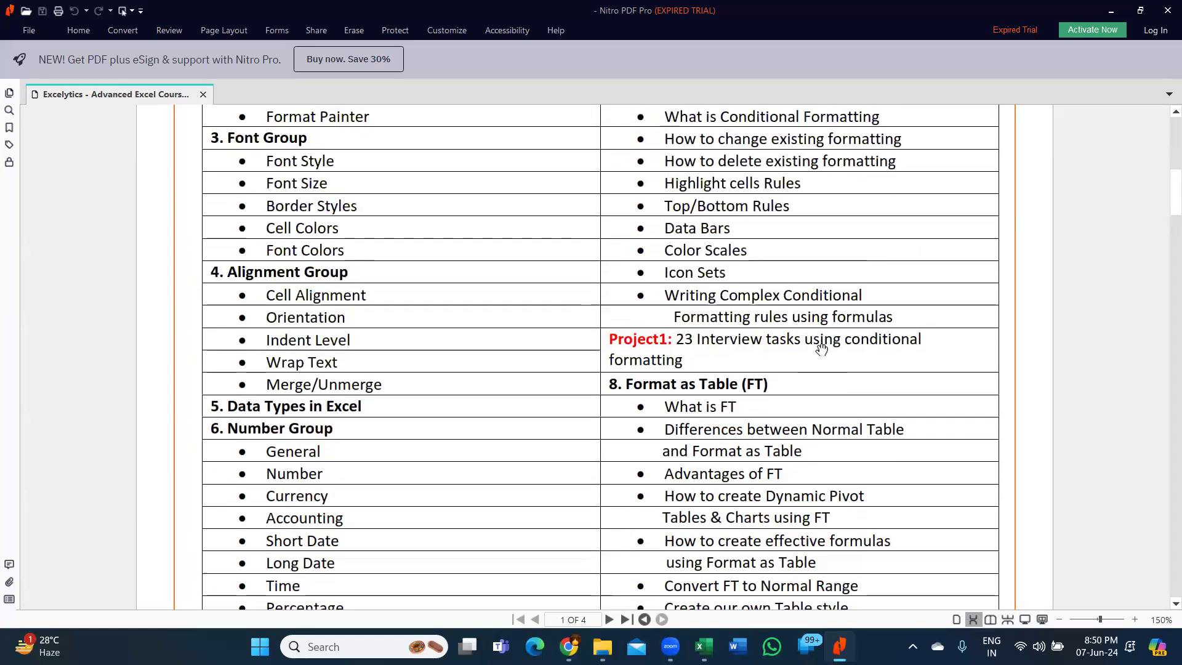
scroll(761, 368, "down", 8)
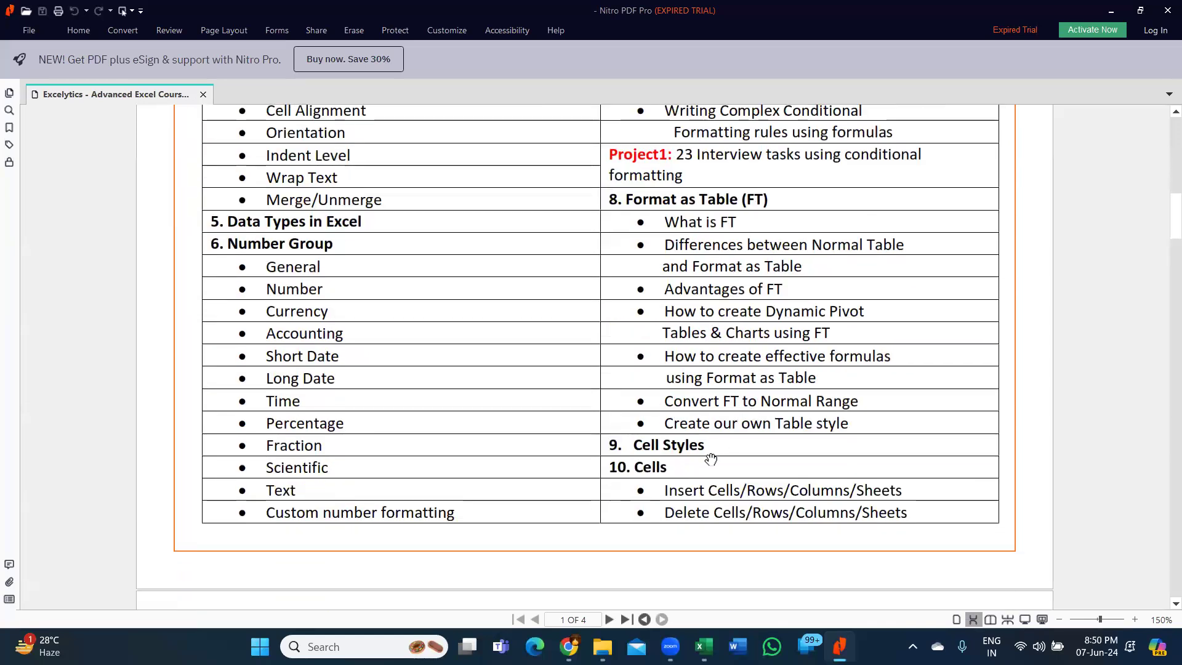
scroll(712, 457, "down", 5)
scroll(456, 427, "down", 2)
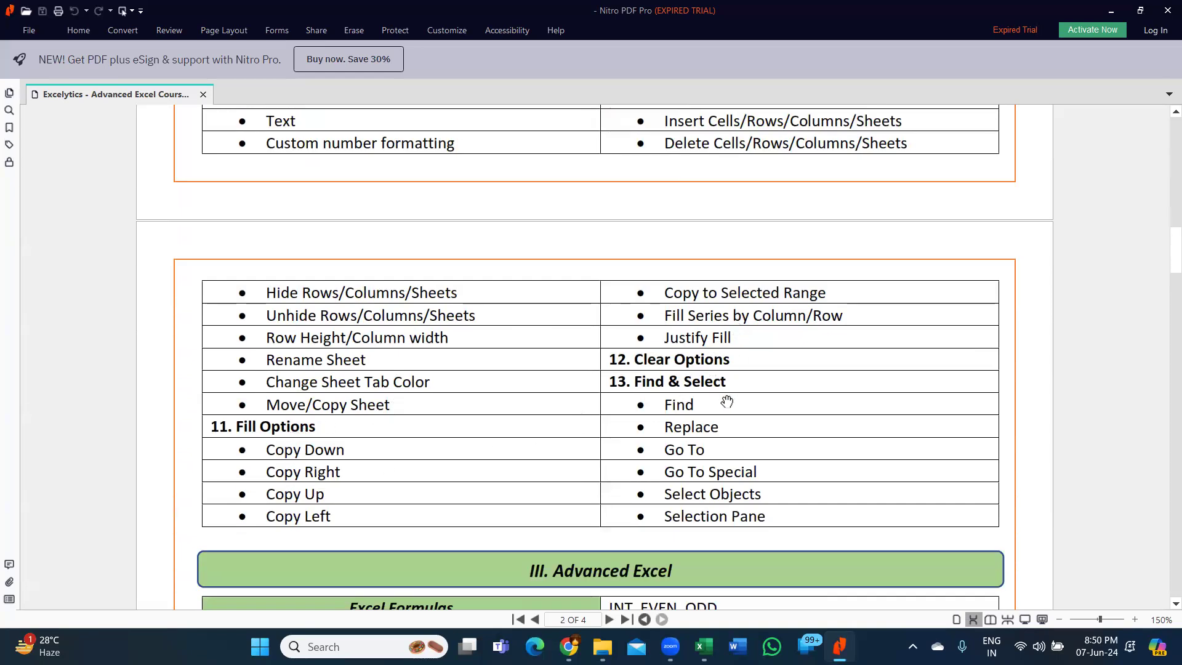
- Review the Advanced Excel section's formula topics and Report Designing Techniques, from Formulas Introduction through Sparklines
scroll(744, 403, "down", 3)
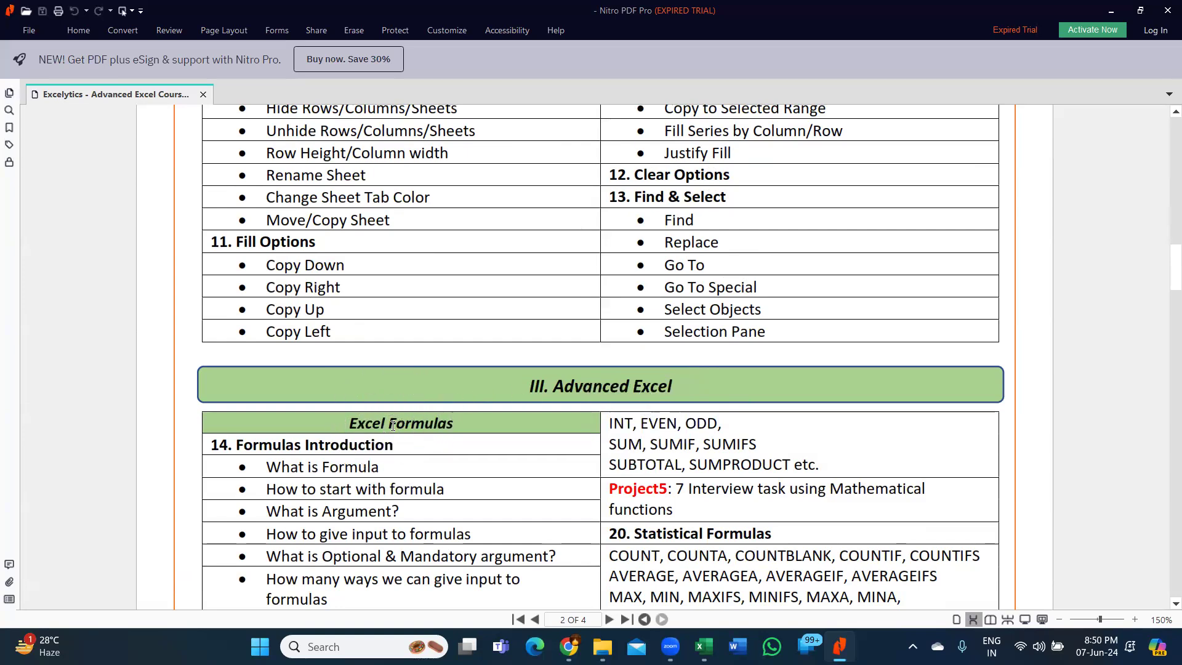
scroll(397, 429, "down", 1)
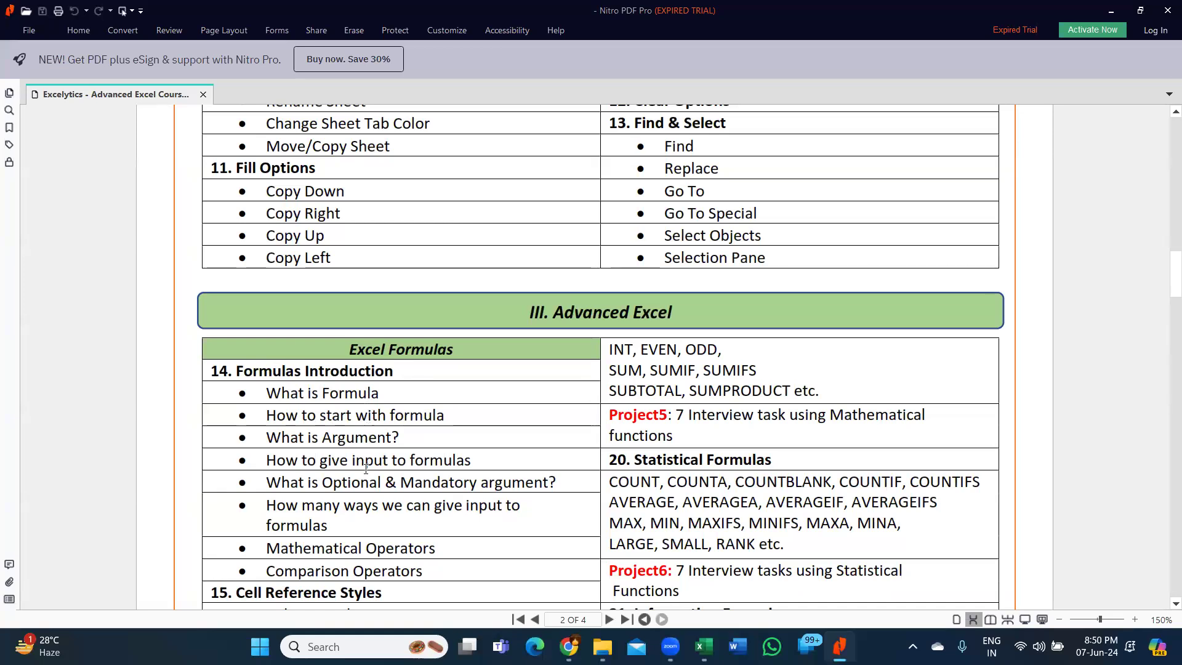
scroll(366, 468, "down", 1)
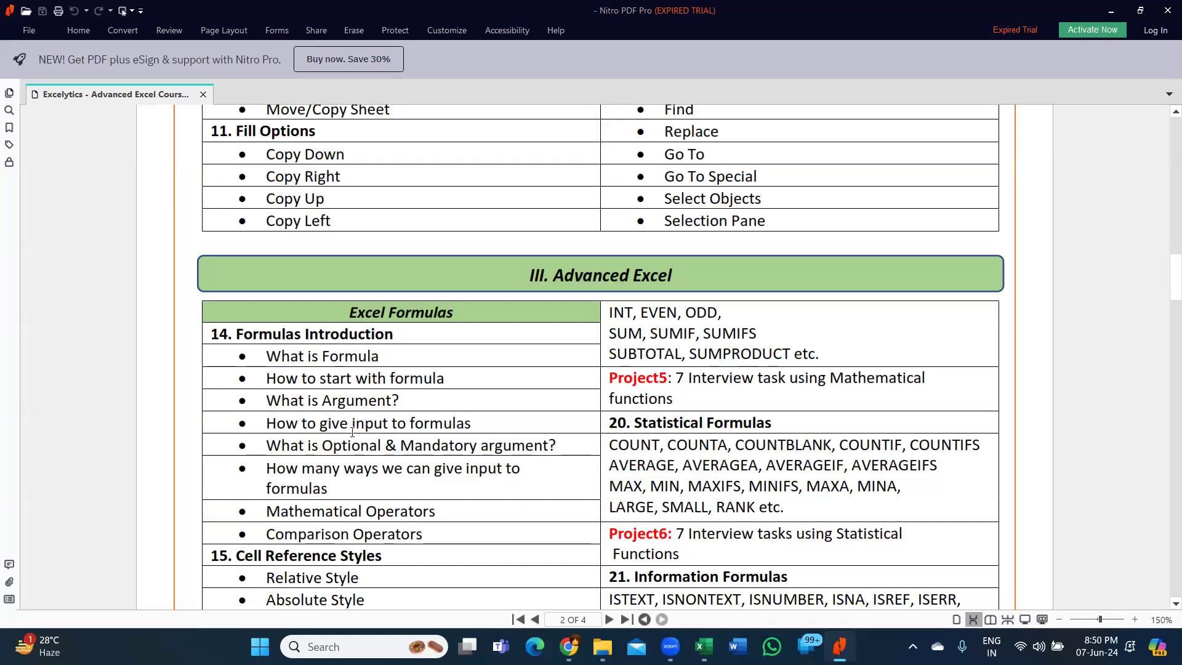
scroll(352, 431, "down", 6)
scroll(356, 438, "down", 7)
scroll(356, 438, "down", 4)
scroll(724, 429, "up", 7)
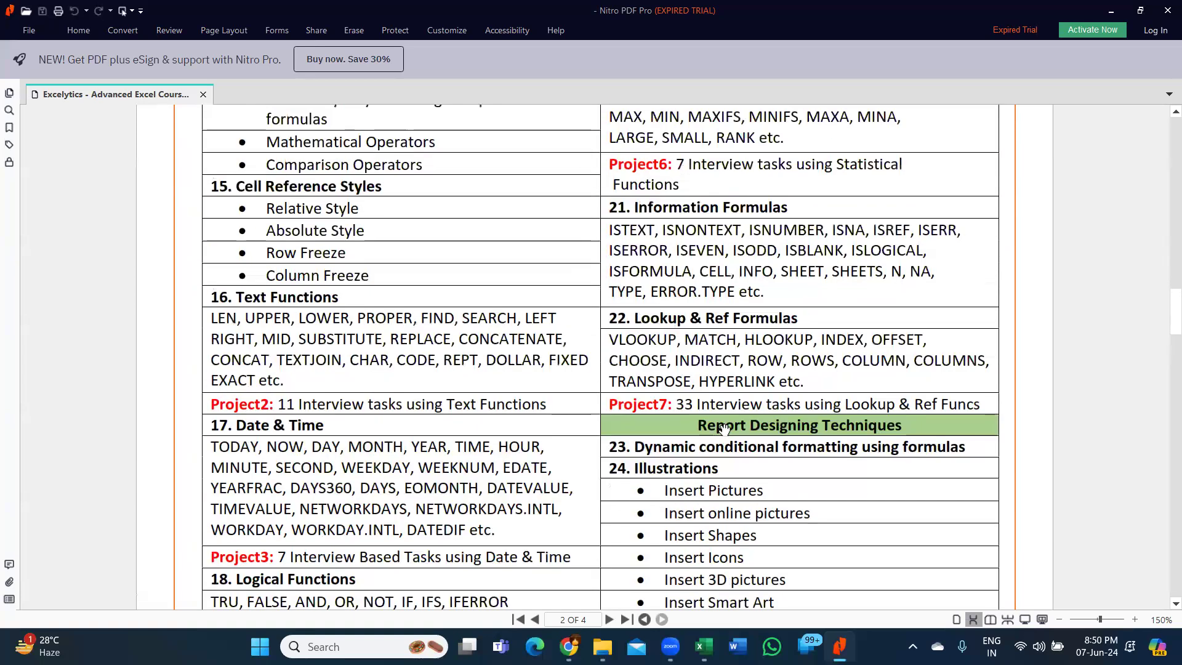
scroll(723, 429, "up", 6)
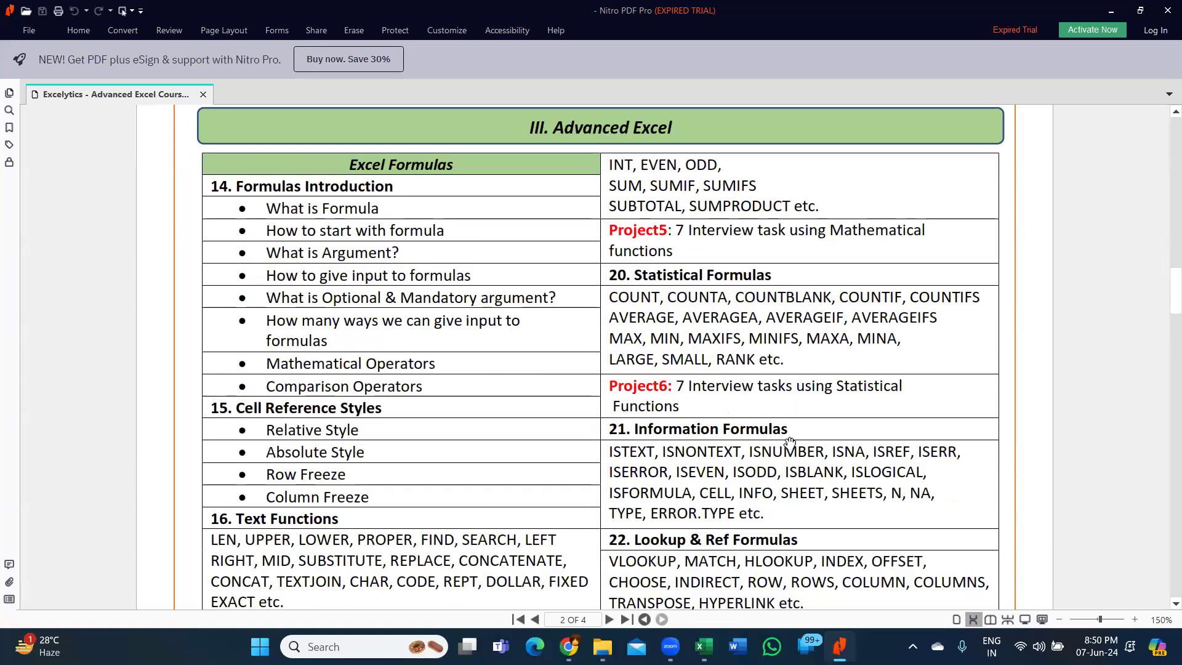
scroll(790, 441, "down", 5)
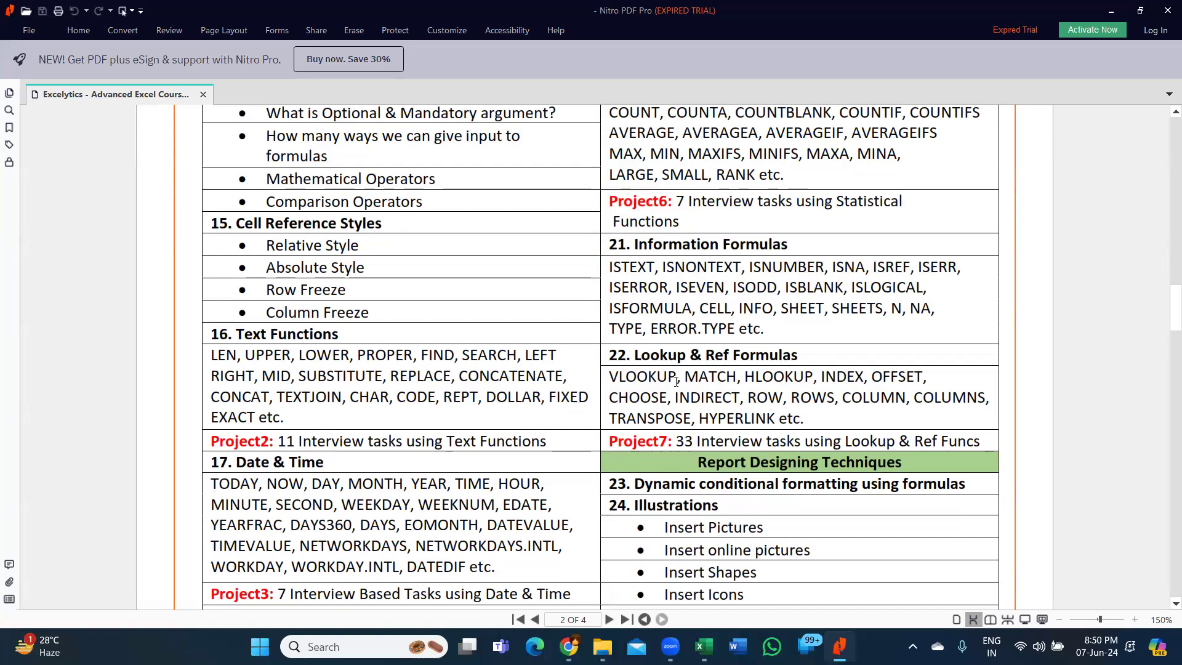
scroll(845, 427, "down", 5)
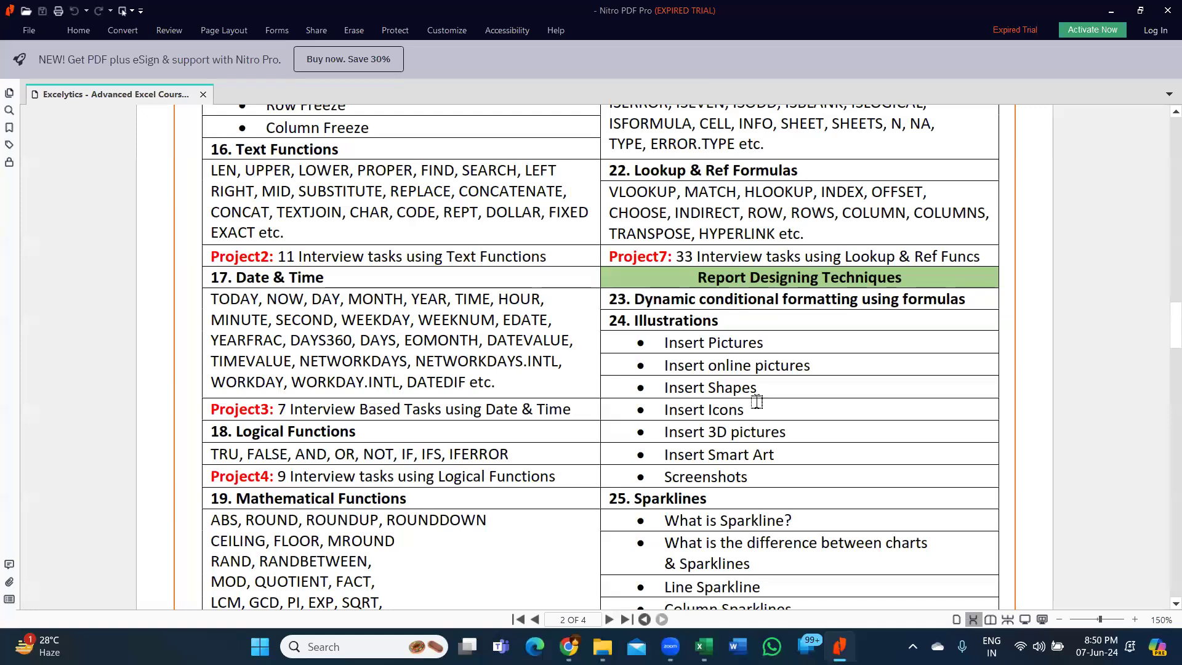
scroll(754, 400, "down", 3)
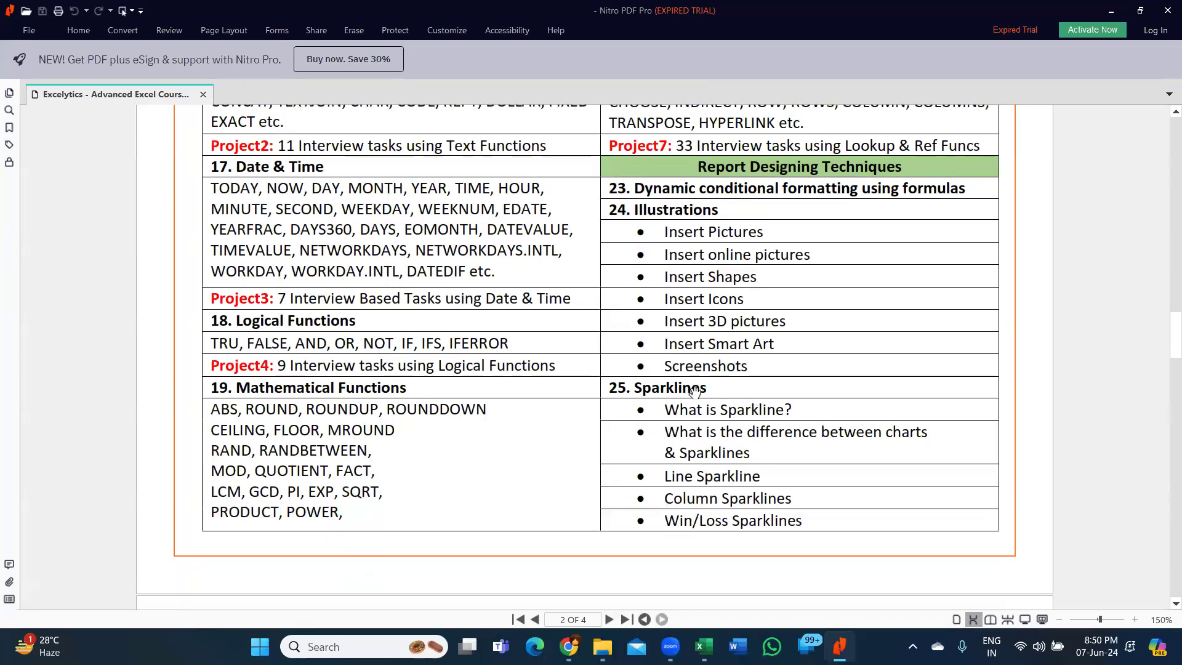
- Review the page 3 topics from Filter Options through Report Printing Techniques to Formulas Auditing
scroll(686, 384, "down", 11)
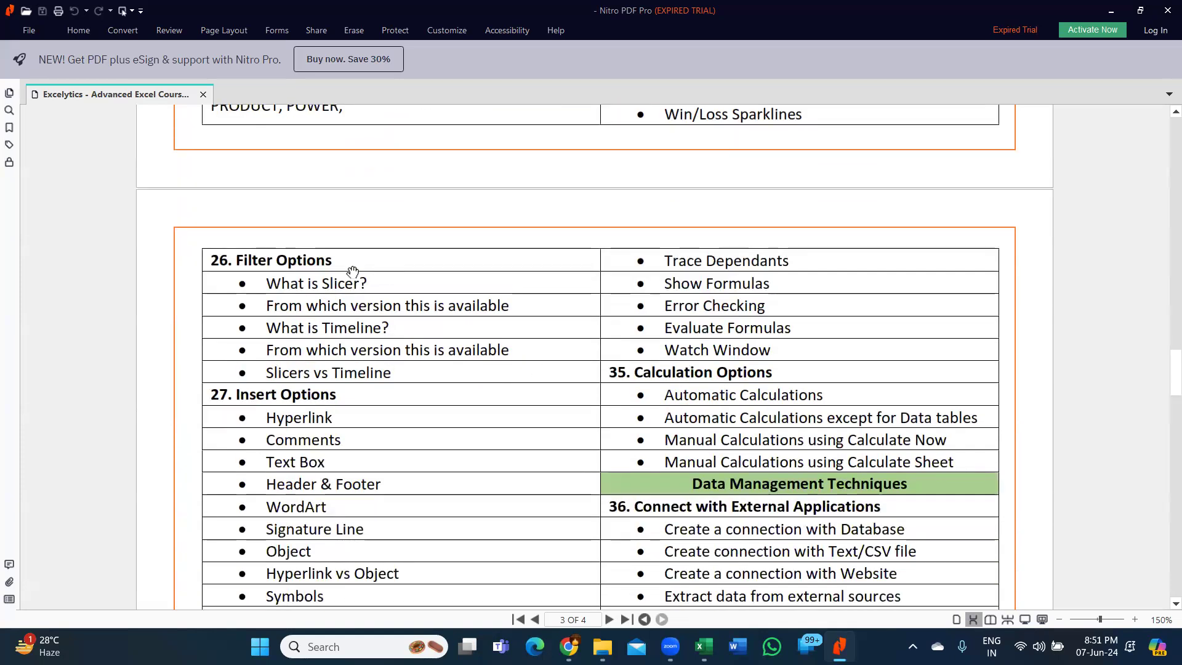
scroll(371, 402, "down", 3)
scroll(371, 402, "down", 3)
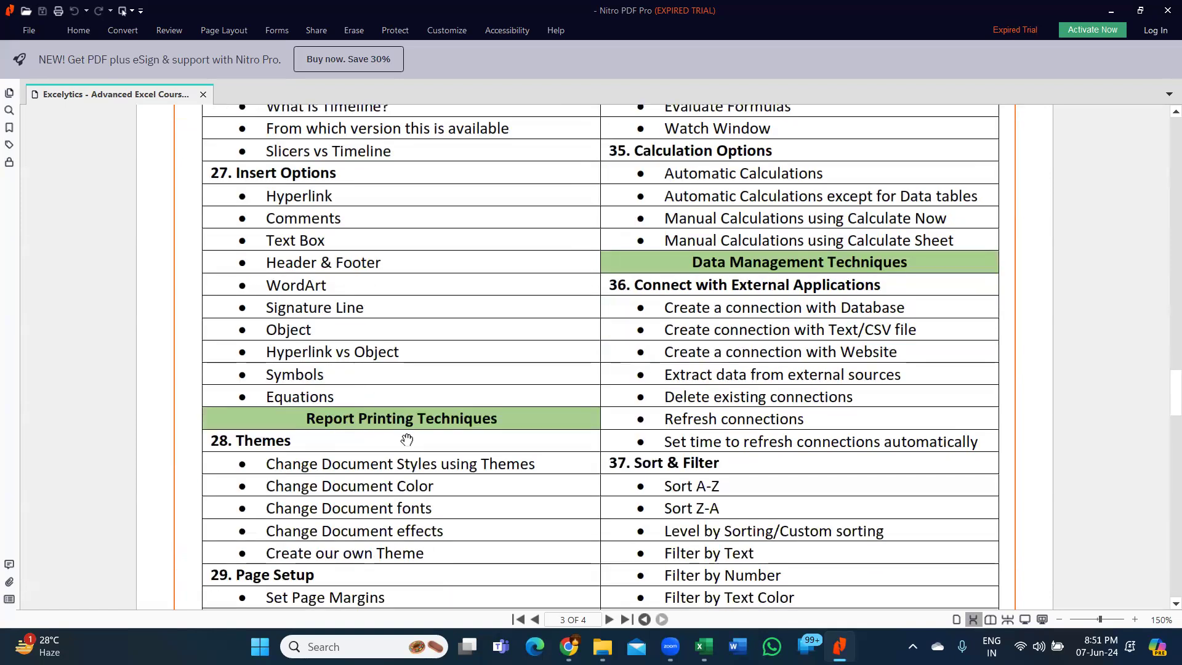
scroll(404, 446, "down", 7)
scroll(401, 452, "down", 5)
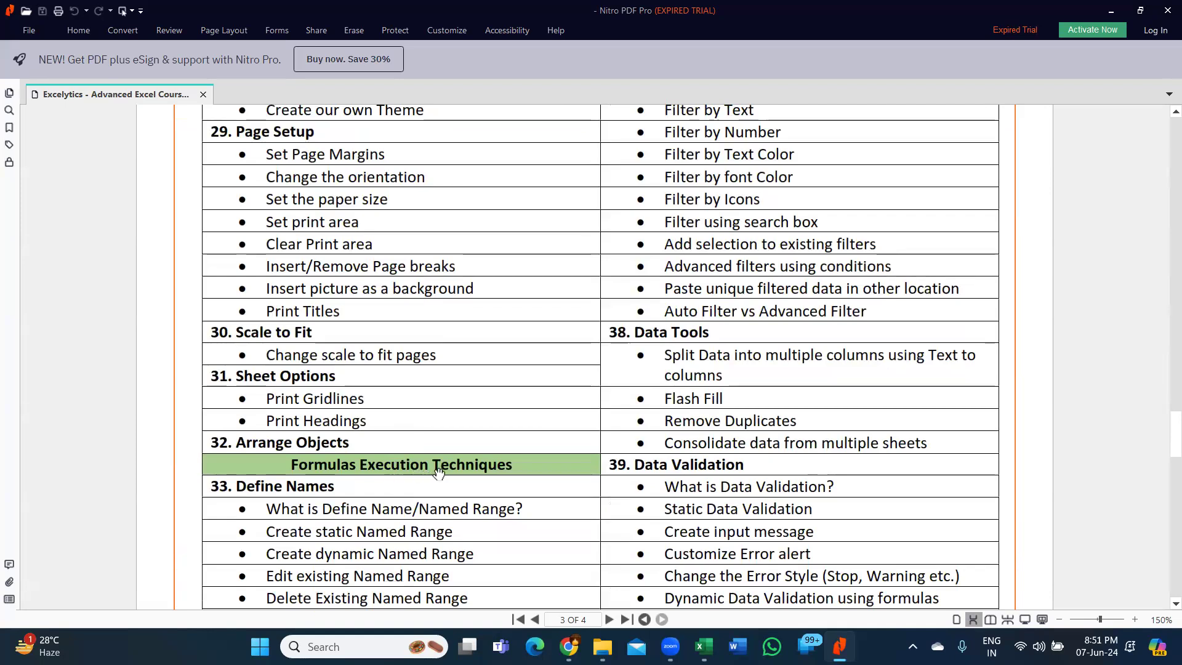
scroll(457, 476, "down", 2)
scroll(458, 476, "down", 5)
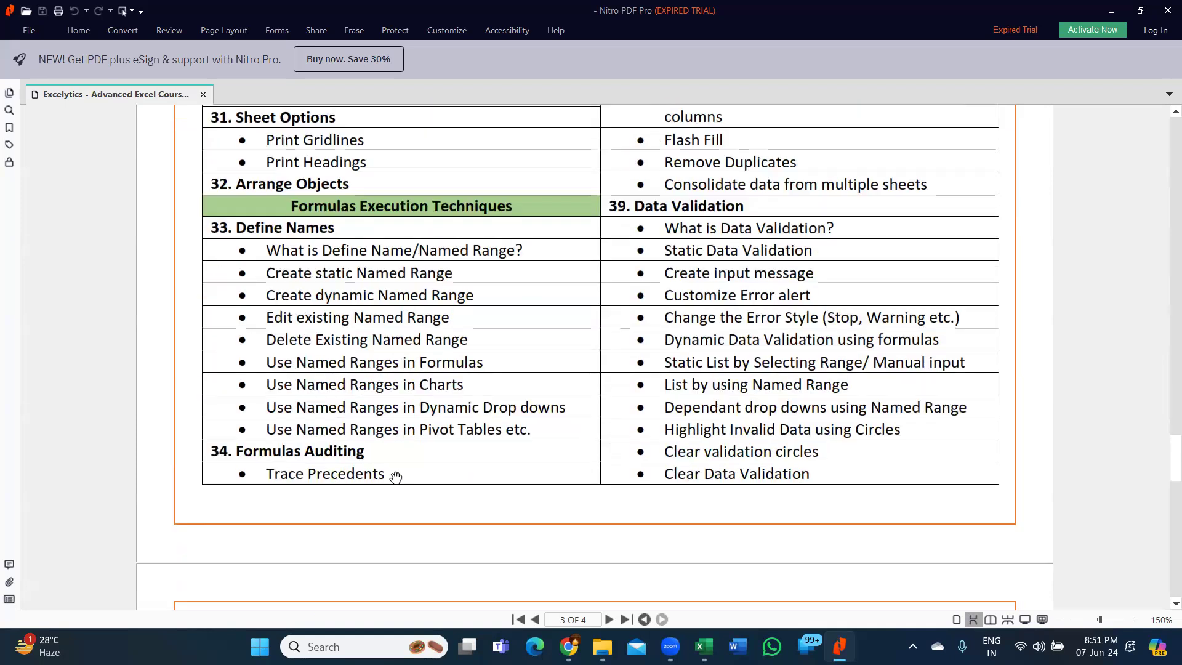
- Review the remaining page 3 topics, from Trace Dependants and Calculation Options through Sort & Filter and Data Tools to Data Validation
scroll(866, 338, "up", 20)
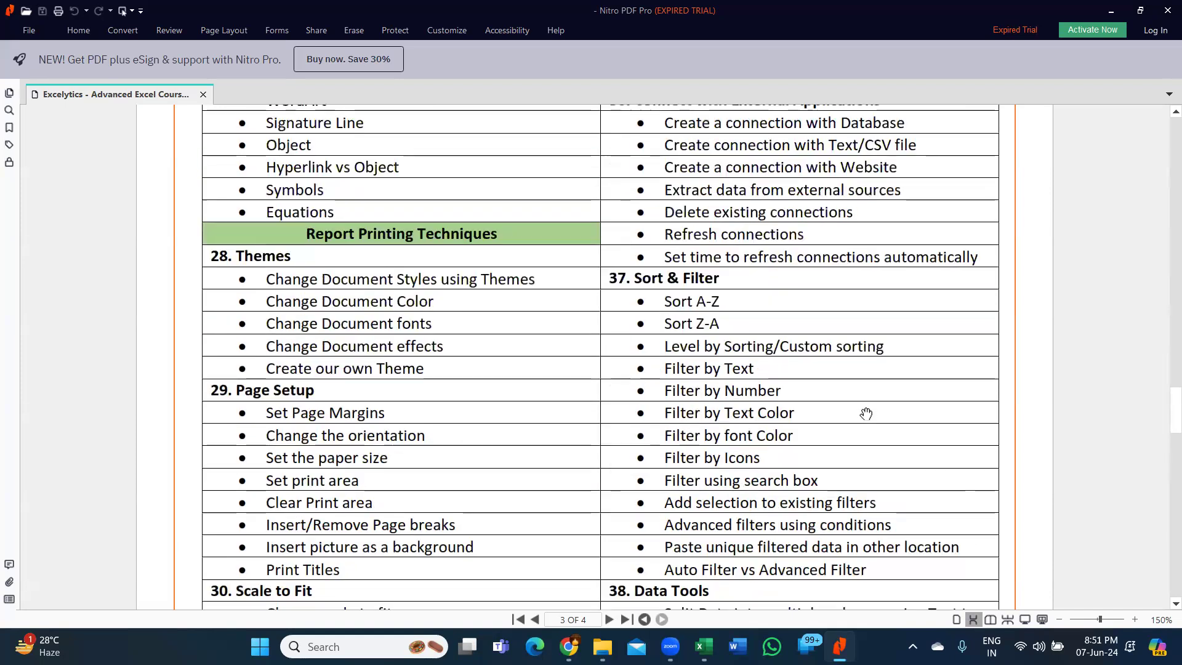
scroll(866, 413, "up", 2)
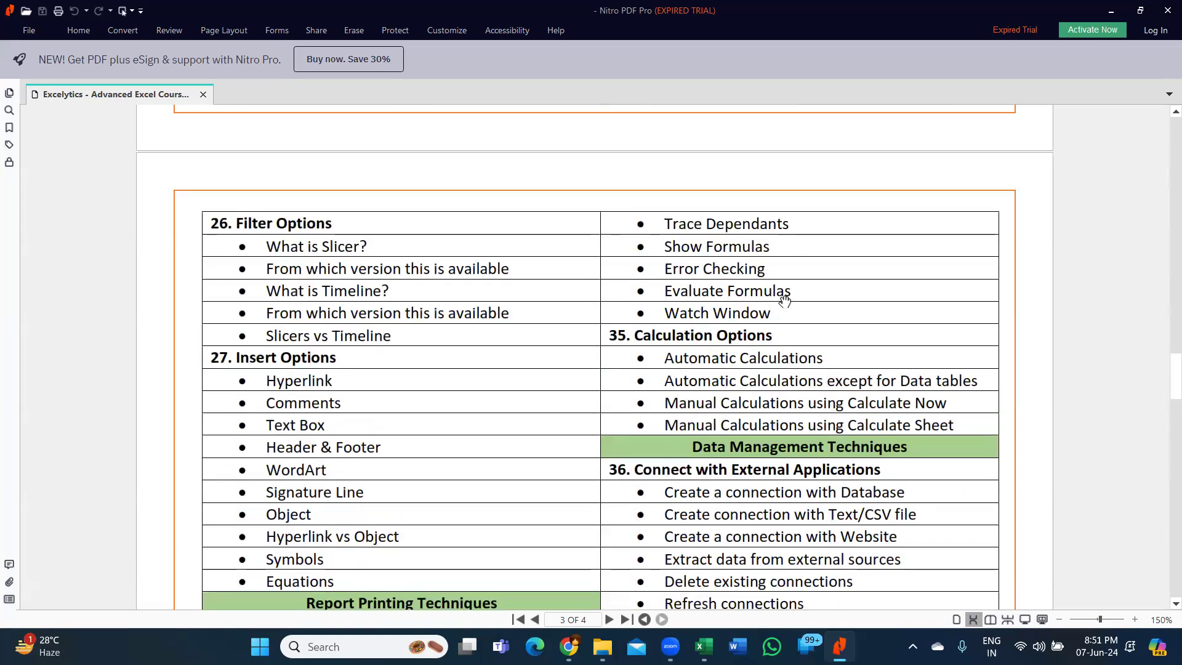
scroll(745, 356, "down", 3)
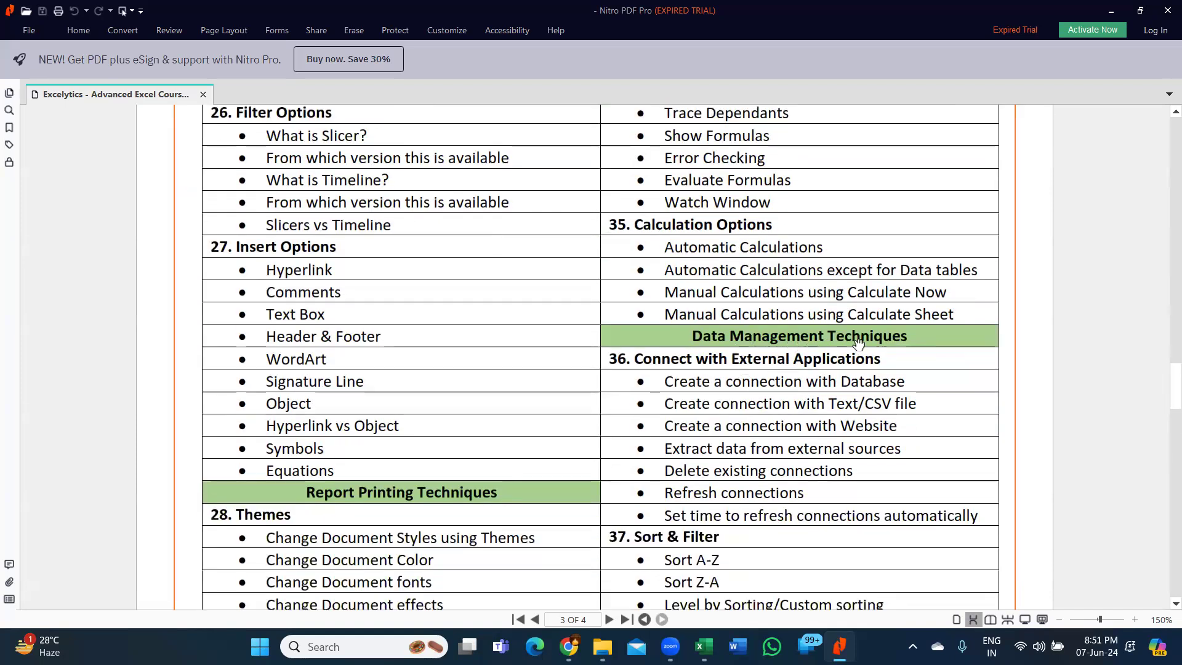
scroll(815, 392, "down", 4)
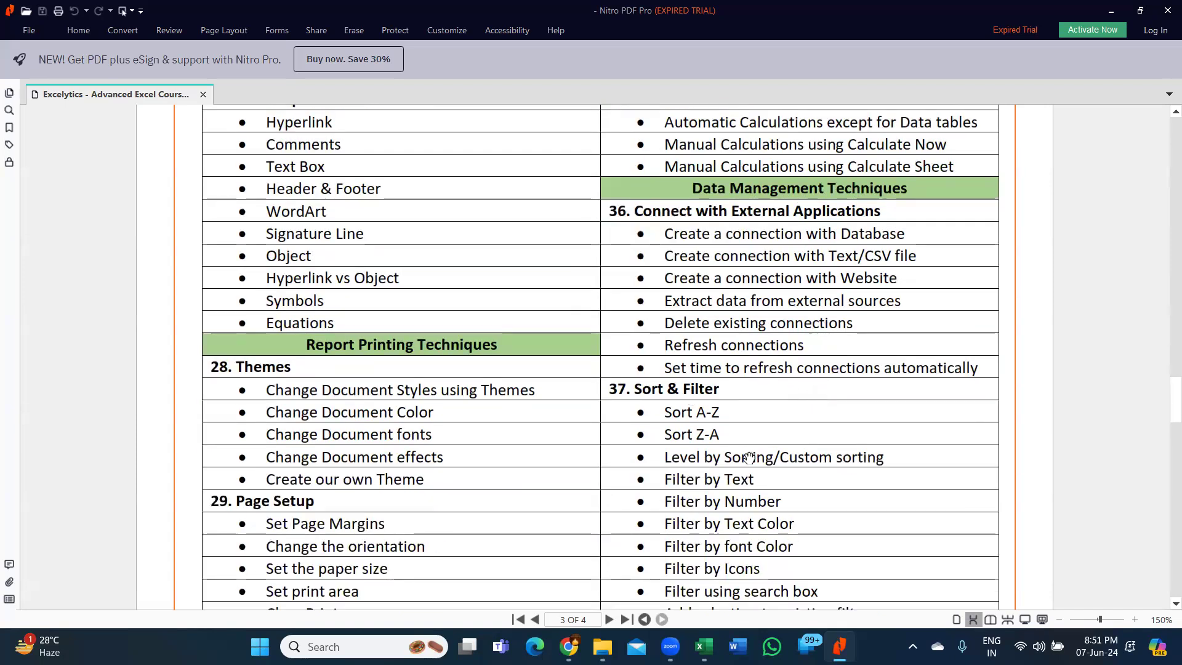
scroll(739, 500, "down", 2)
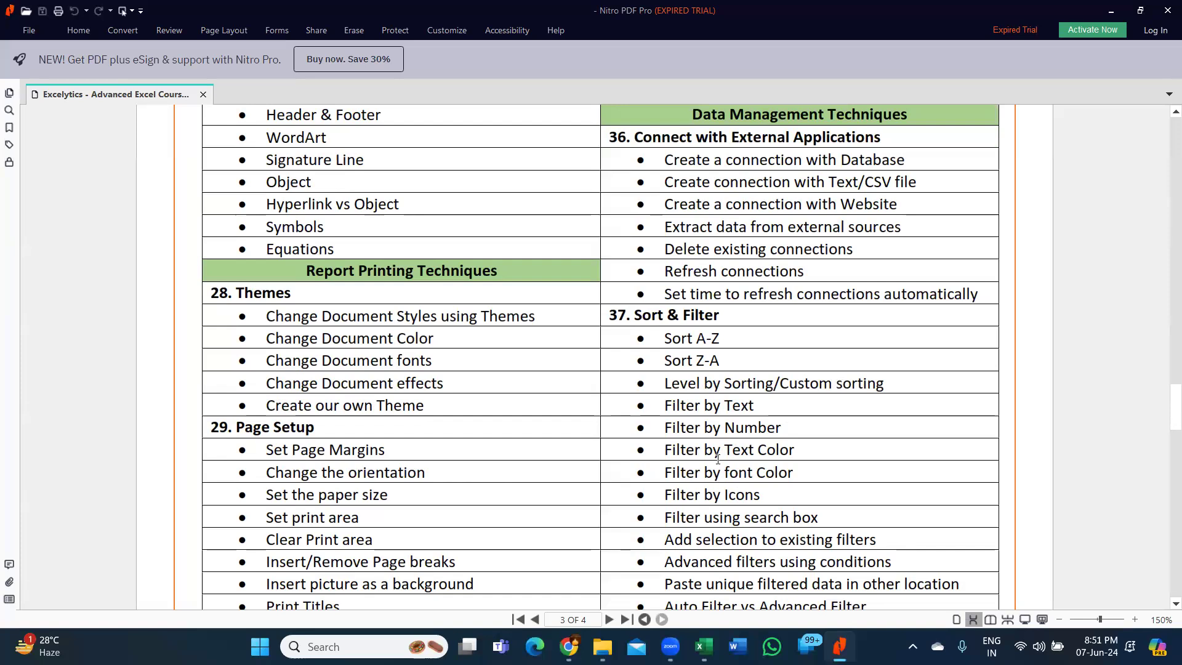
scroll(712, 457, "down", 1)
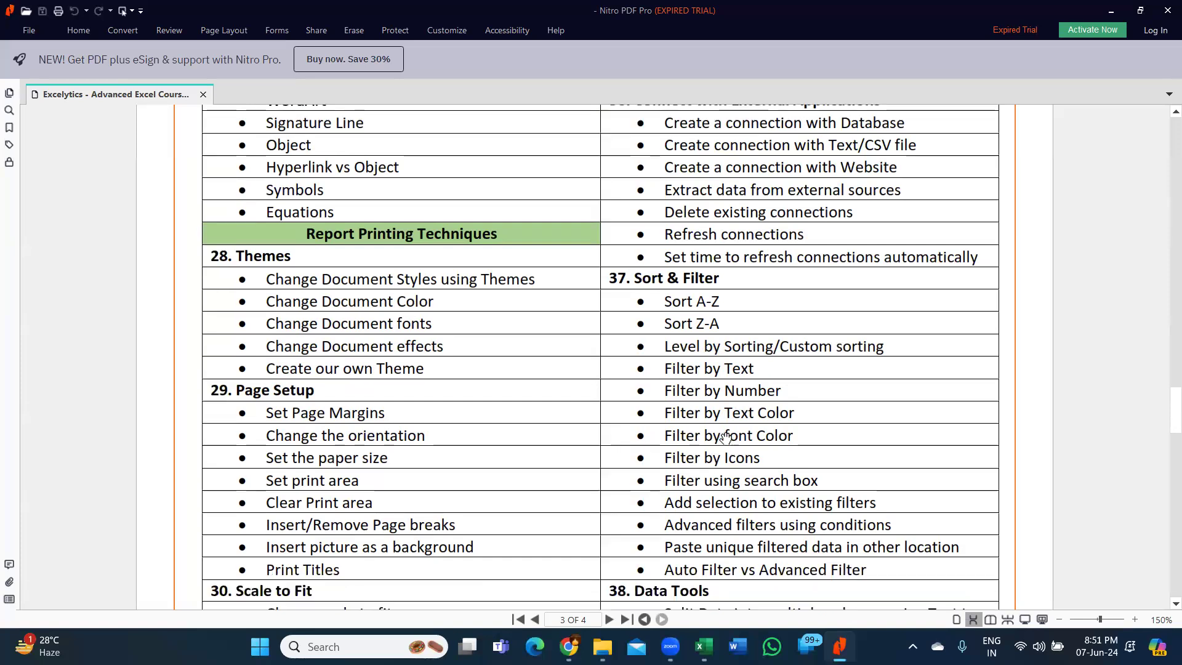
scroll(727, 490, "down", 1)
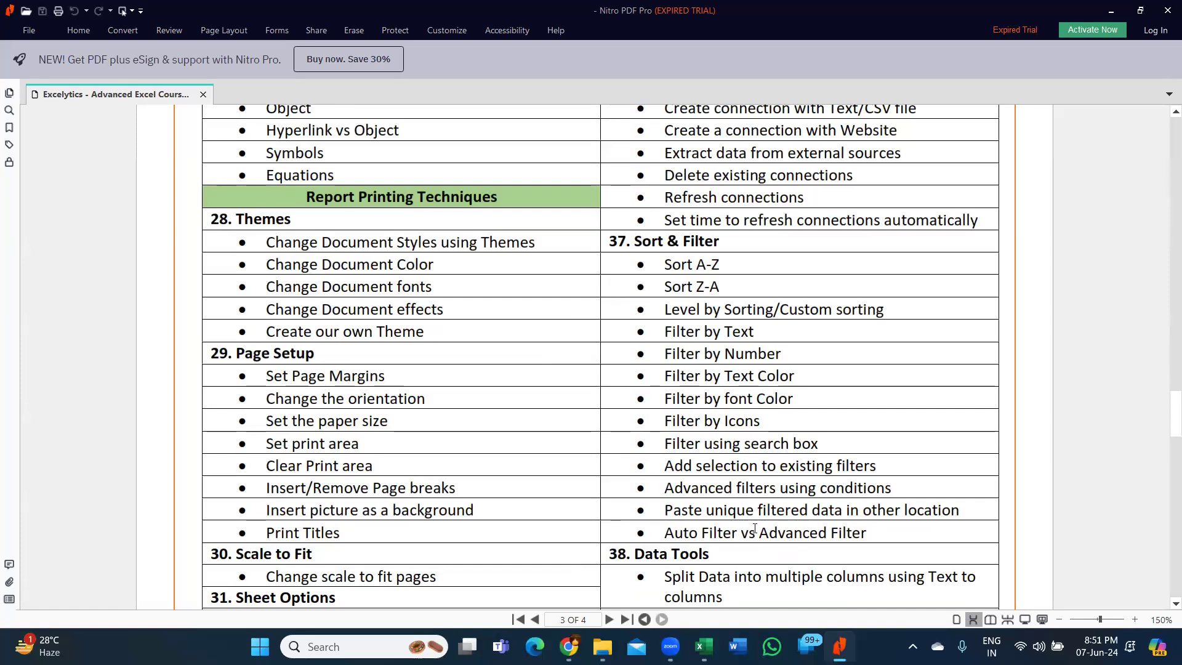
scroll(793, 531, "down", 6)
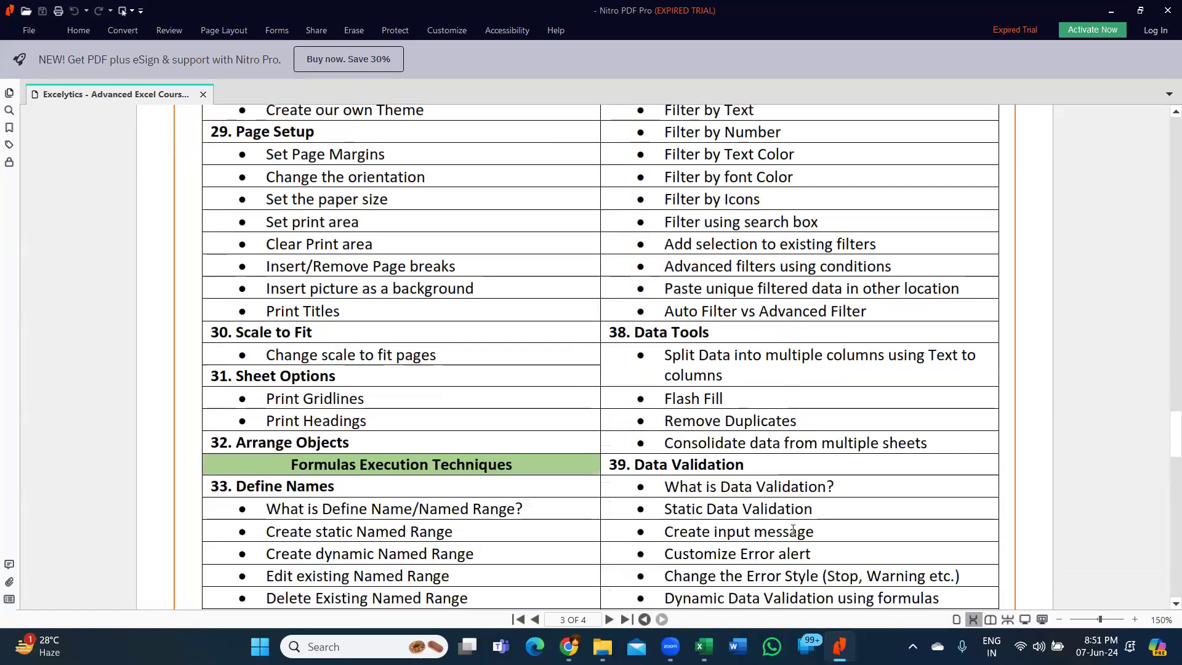
scroll(749, 400, "down", 7)
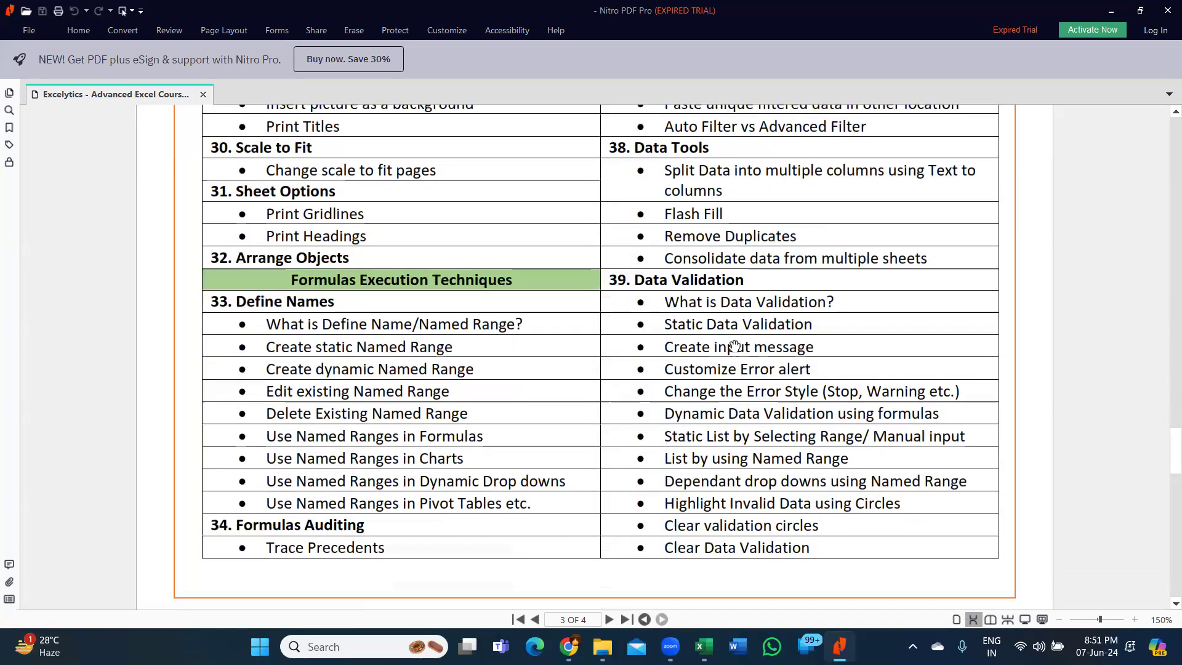
- Review the page 4 topics from Forecast and Outline through Data Protection Techniques to Data Viewing Techniques
scroll(738, 474, "down", 12)
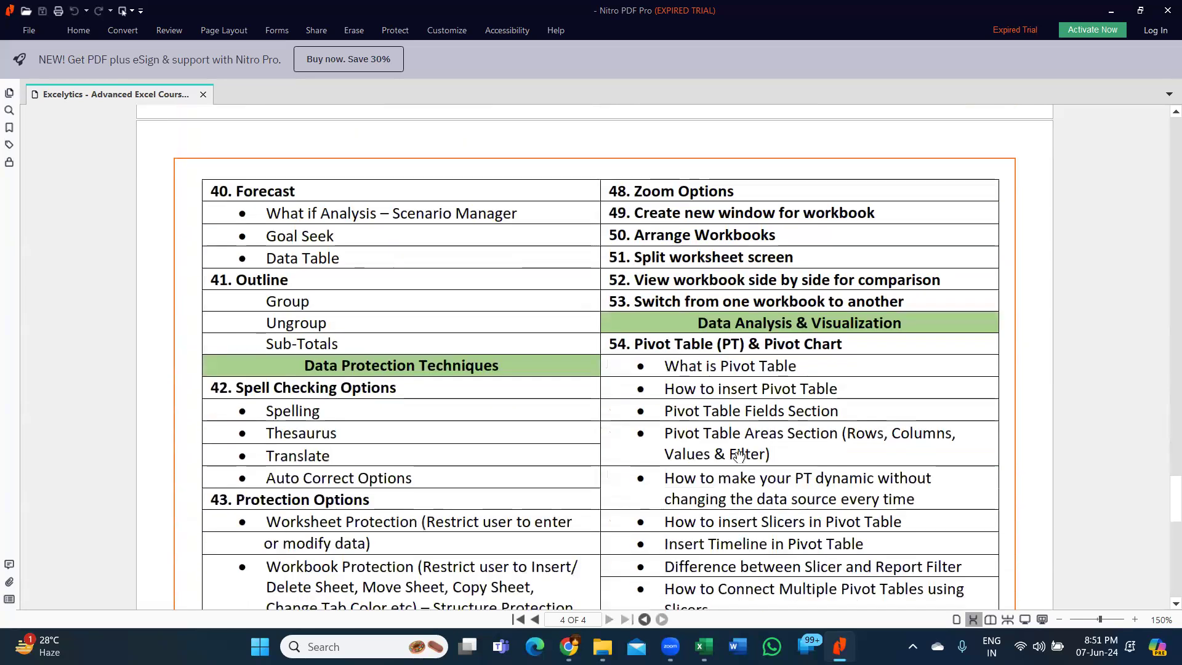
scroll(367, 271, "down", 2)
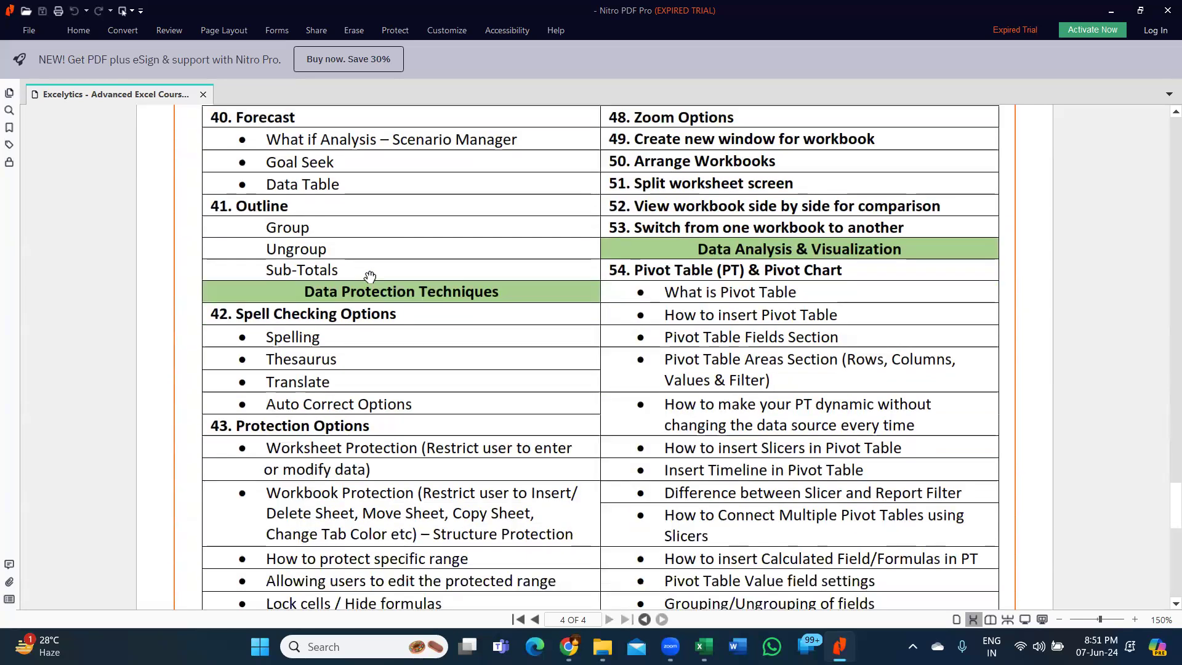
scroll(452, 298, "down", 13)
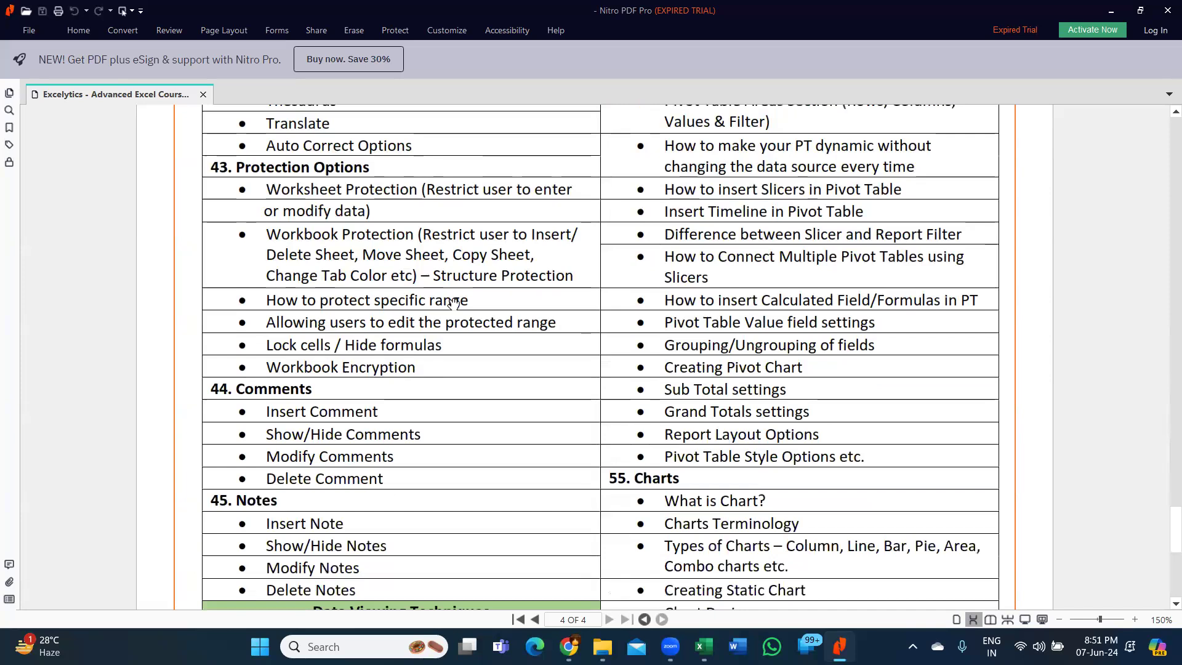
scroll(454, 305, "down", 5)
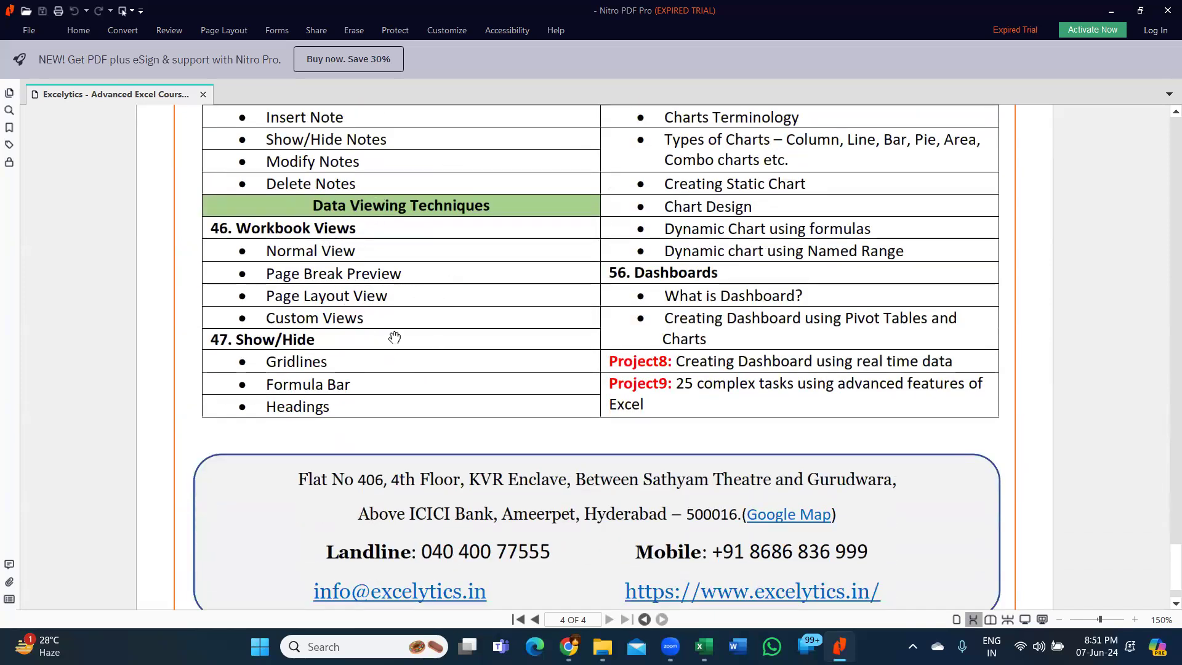
scroll(757, 262, "up", 18)
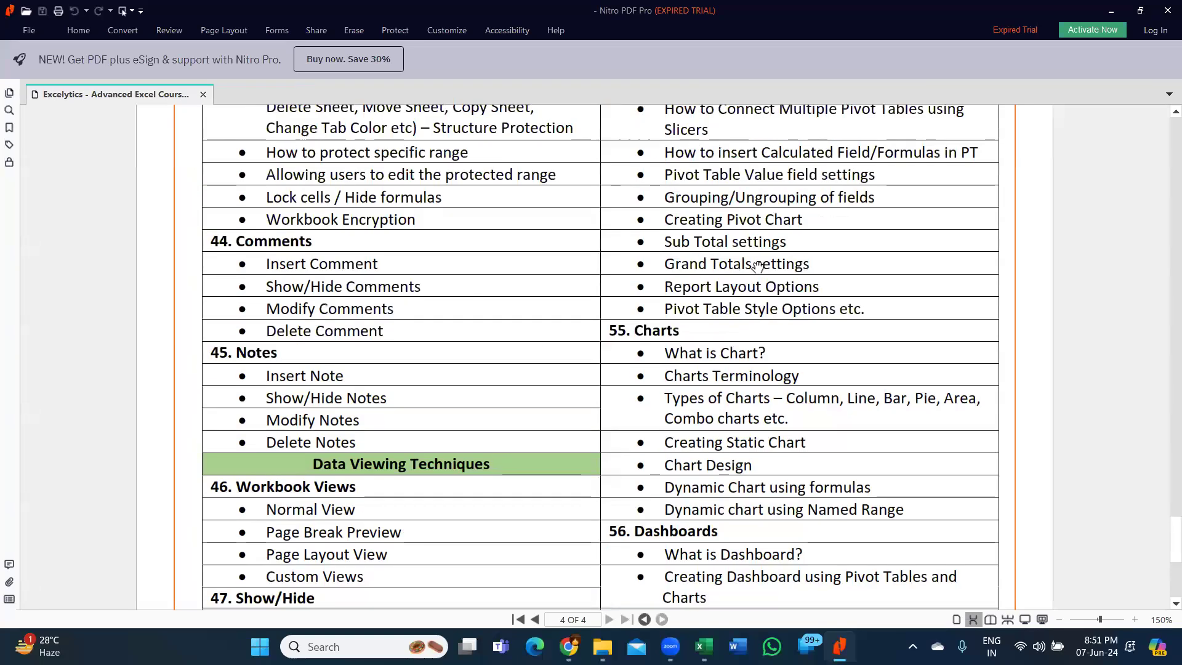
- Review the Data Analysis & Visualization topics, from Pivot Table & Pivot Chart through Charts and Dashboards to Project9
scroll(759, 254, "up", 3)
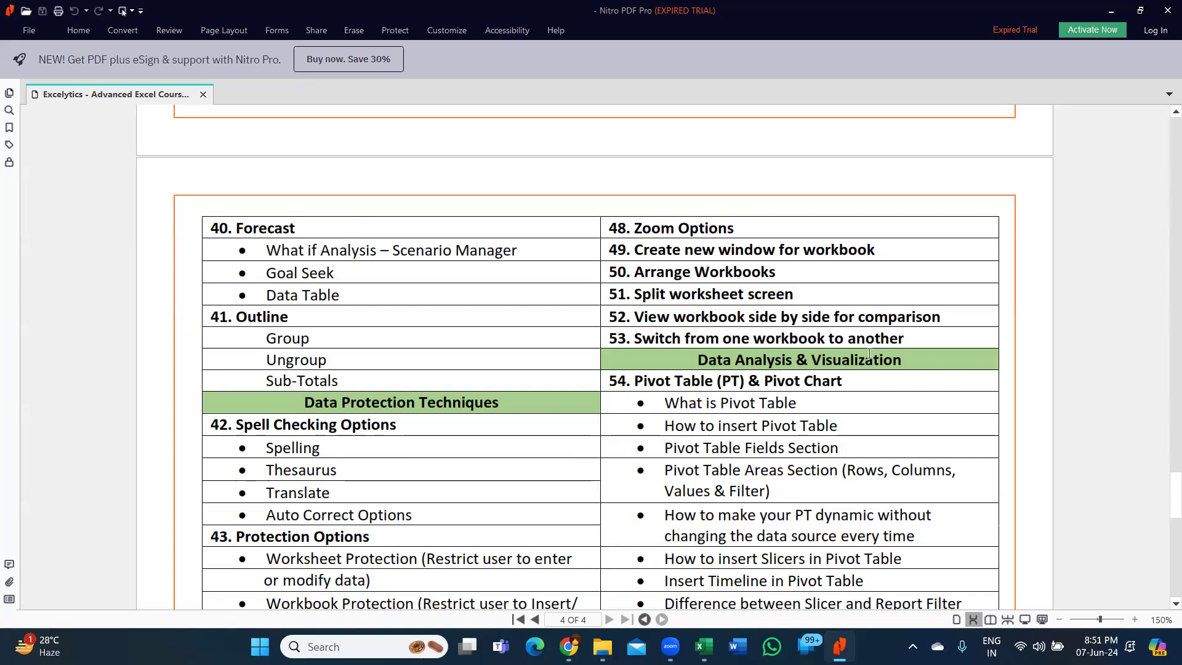
scroll(868, 353, "down", 3)
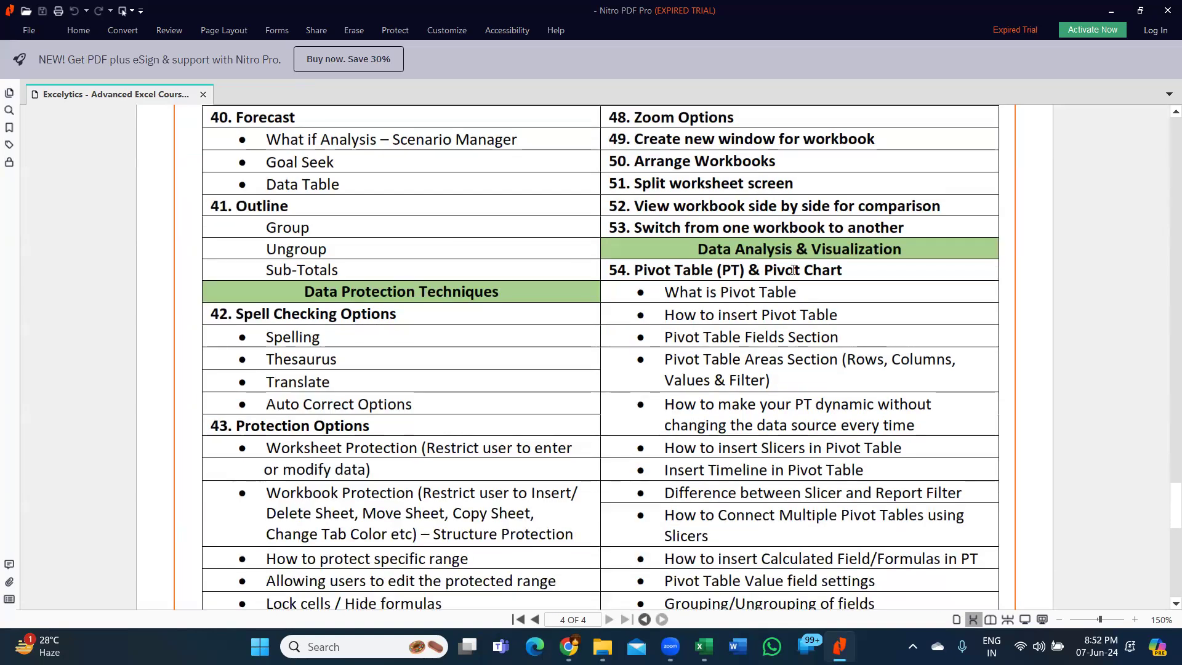
scroll(793, 270, "down", 3)
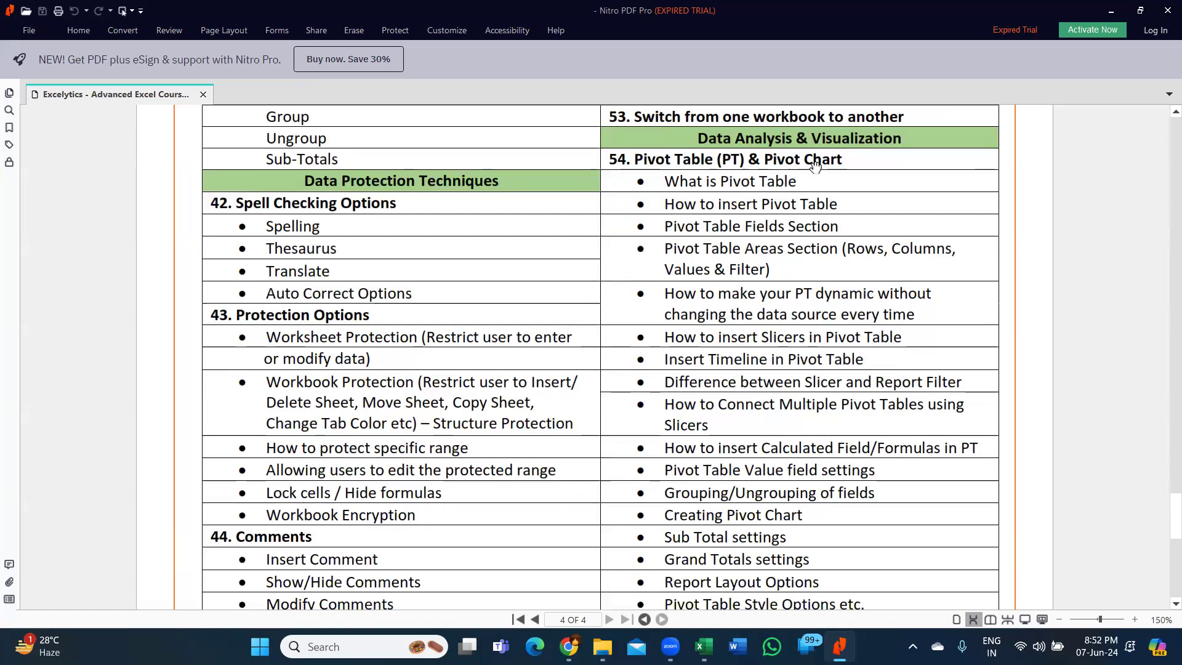
scroll(816, 268, "down", 8)
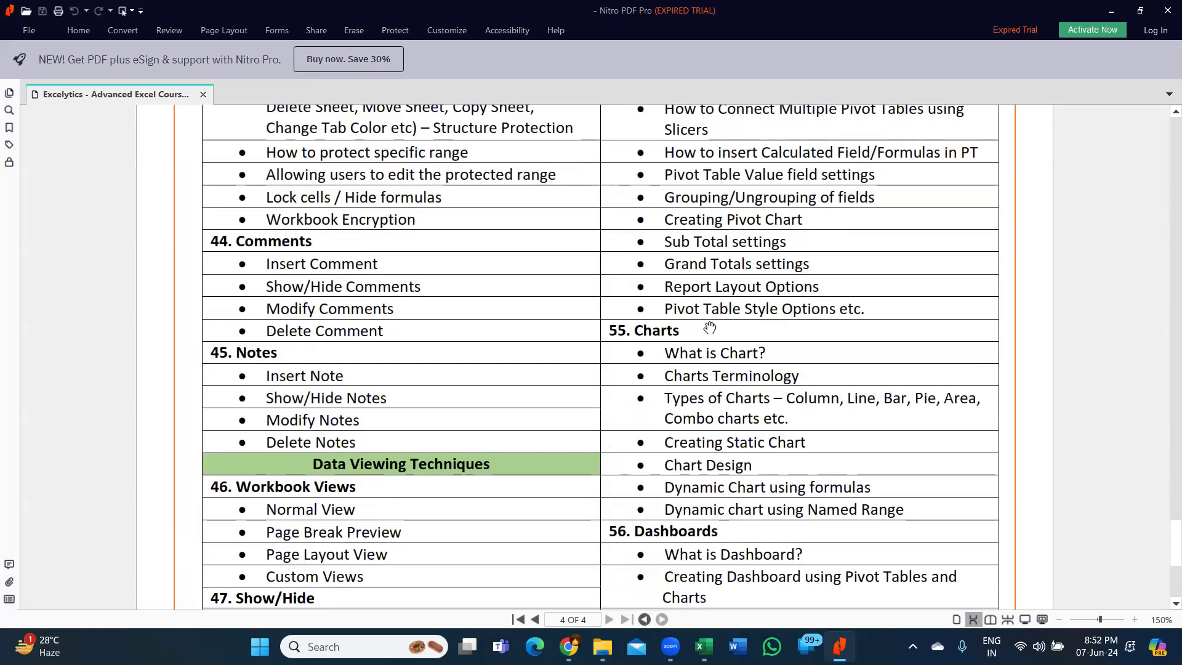
scroll(709, 422, "down", 3)
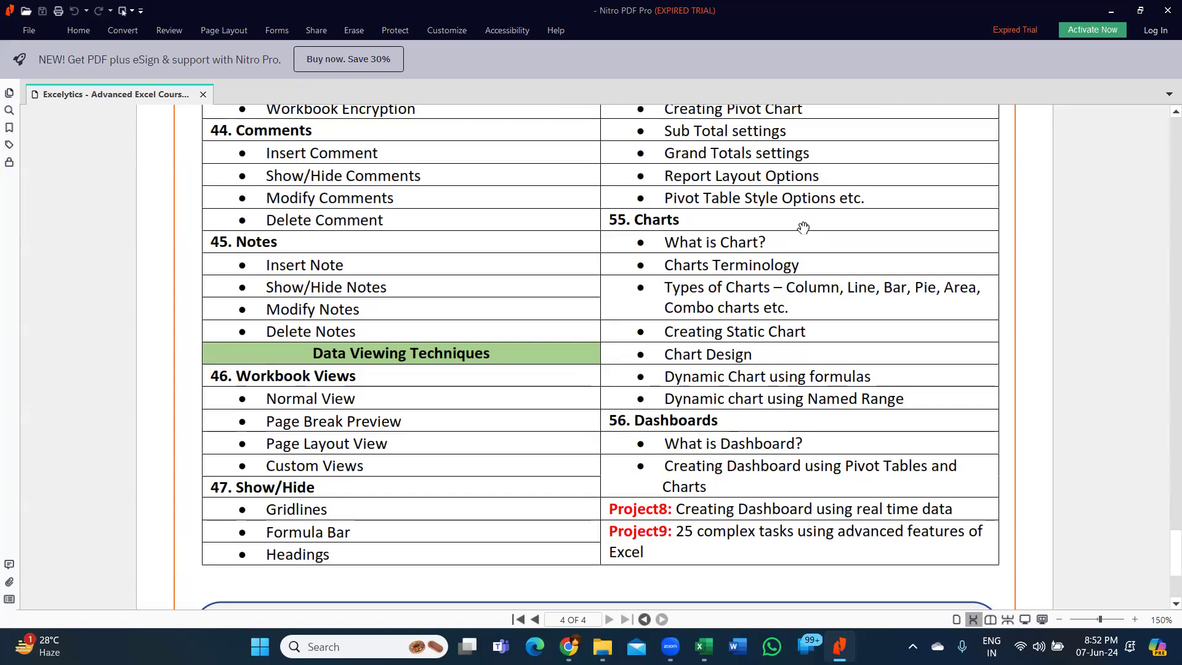
scroll(813, 265, "down", 1)
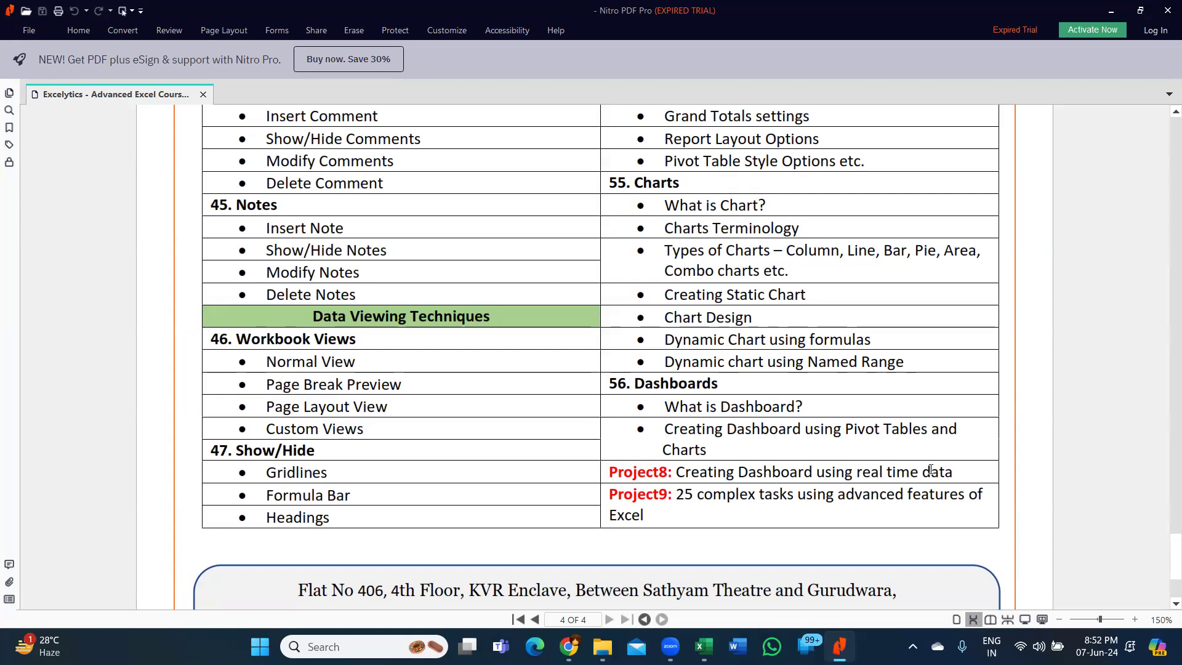
- Minimize the PDF and open 03a. Data Analysis_Output_v1.0.xlsx from Excel Training - Package_v1.2 inside the Excelytics_B00551_Adv Excel_8.30AM to 9.30AM folder
left_click(1111, 11)
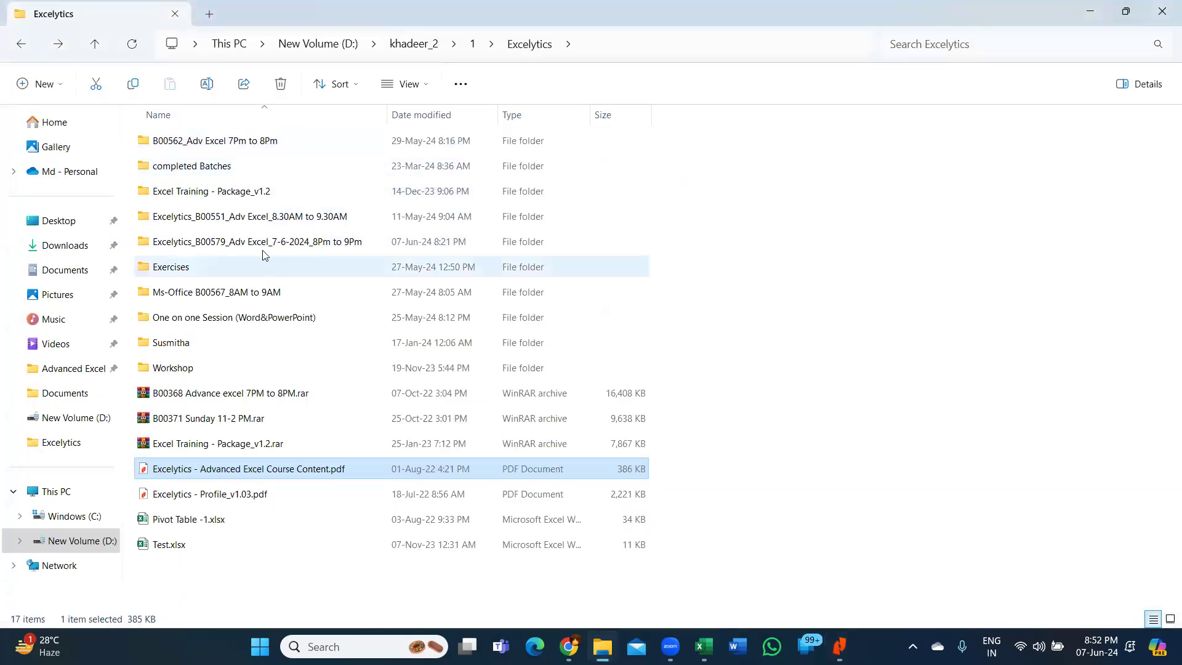
double_click(277, 219)
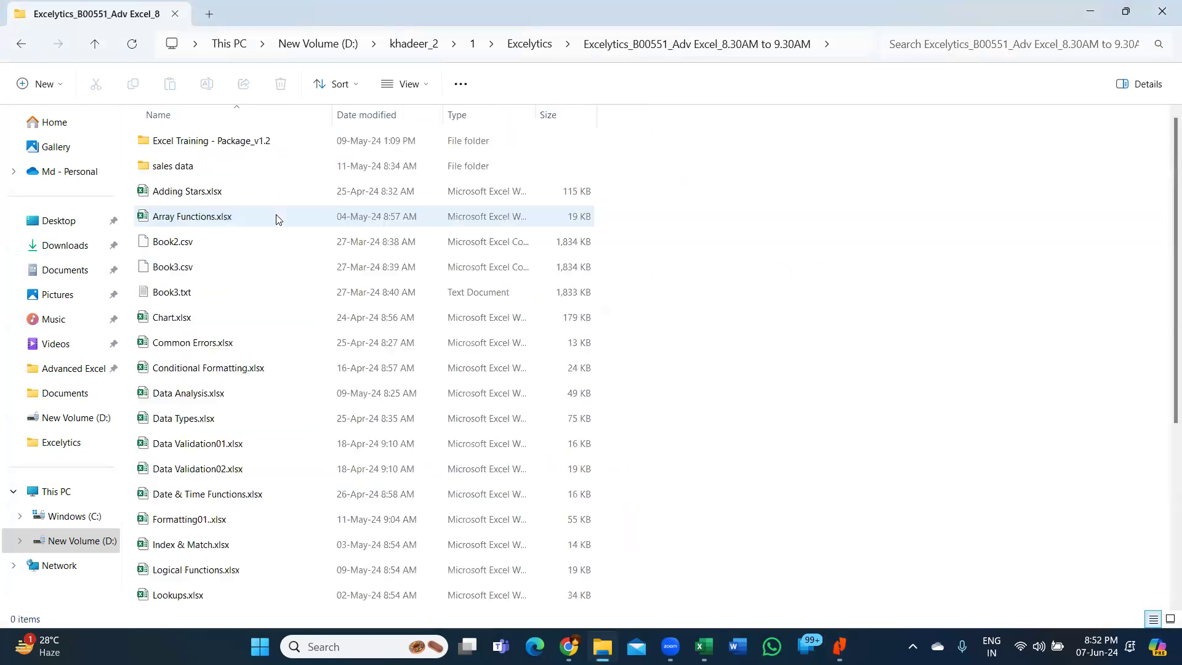
left_click(222, 141)
double_click(223, 141)
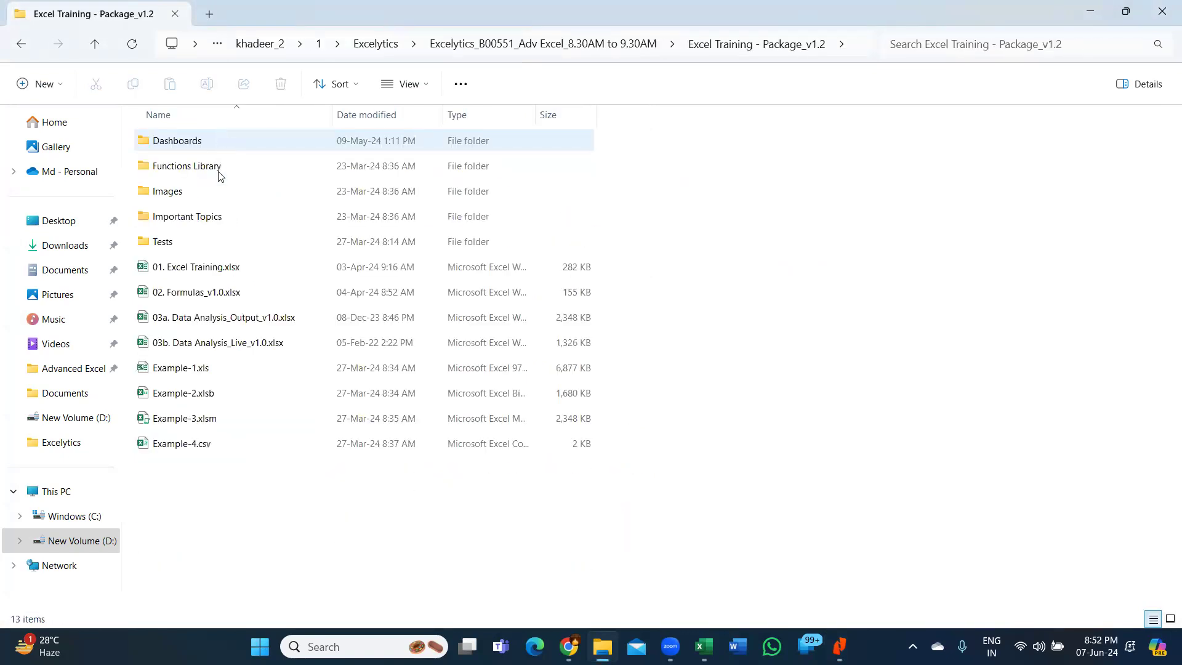
left_click(243, 323)
key("alt+Tab")
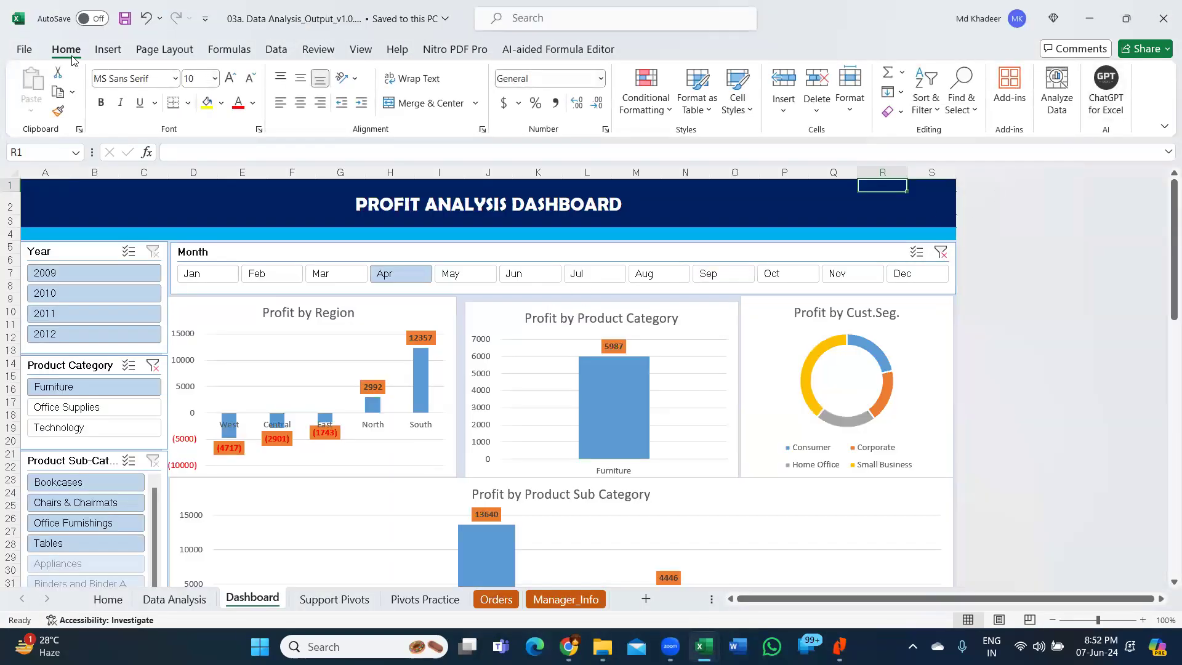
- Collapse the ribbon and look over the charts of the Profit Analysis Dashboard
double_click(66, 49)
scroll(737, 277, "down", 8)
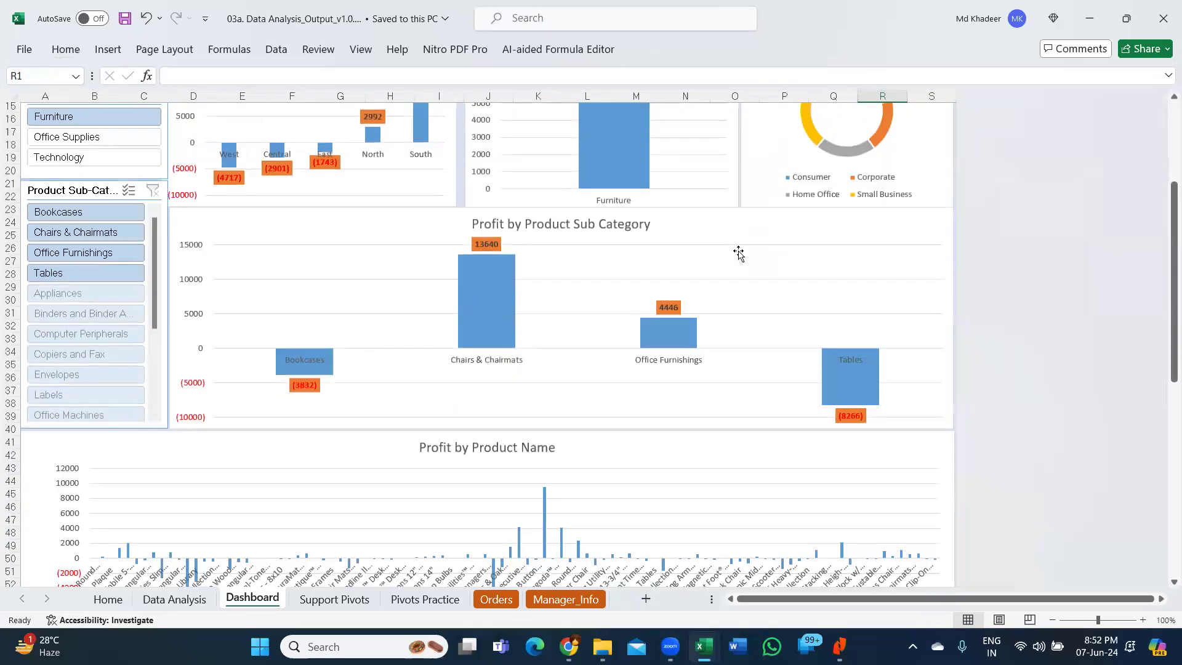
scroll(736, 289, "down", 2)
scroll(454, 410, "up", 10)
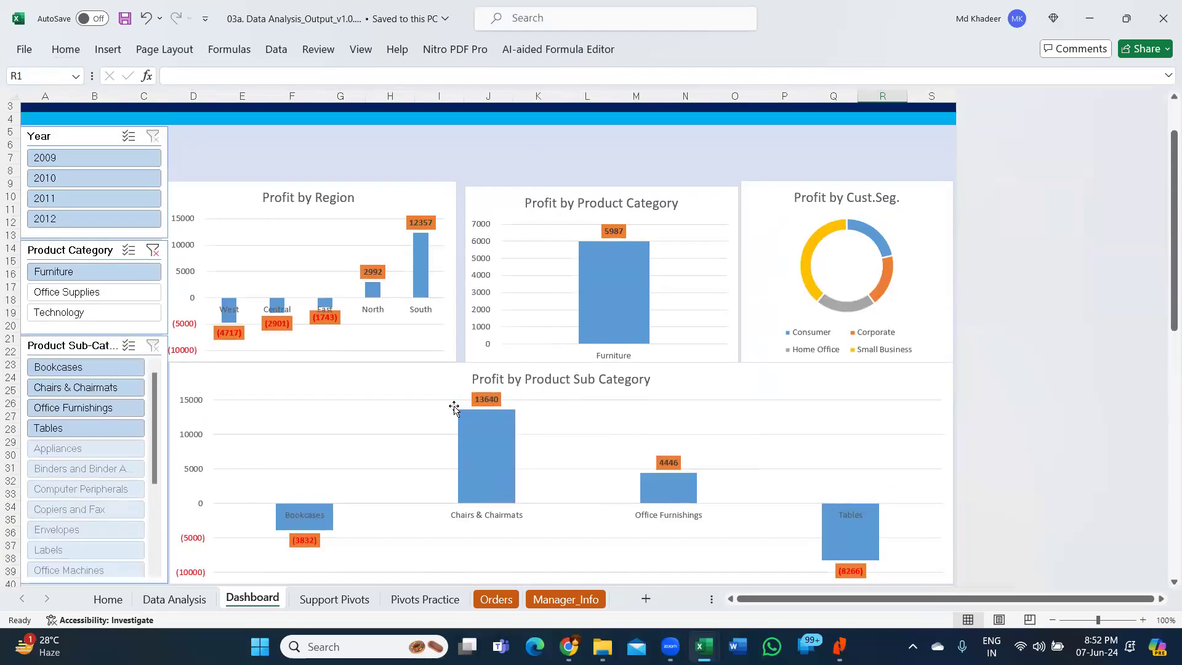
- Clear the dashboard's Product Category filter and filter by the years 2009, 2010 and 2011 one after another
left_click(152, 290)
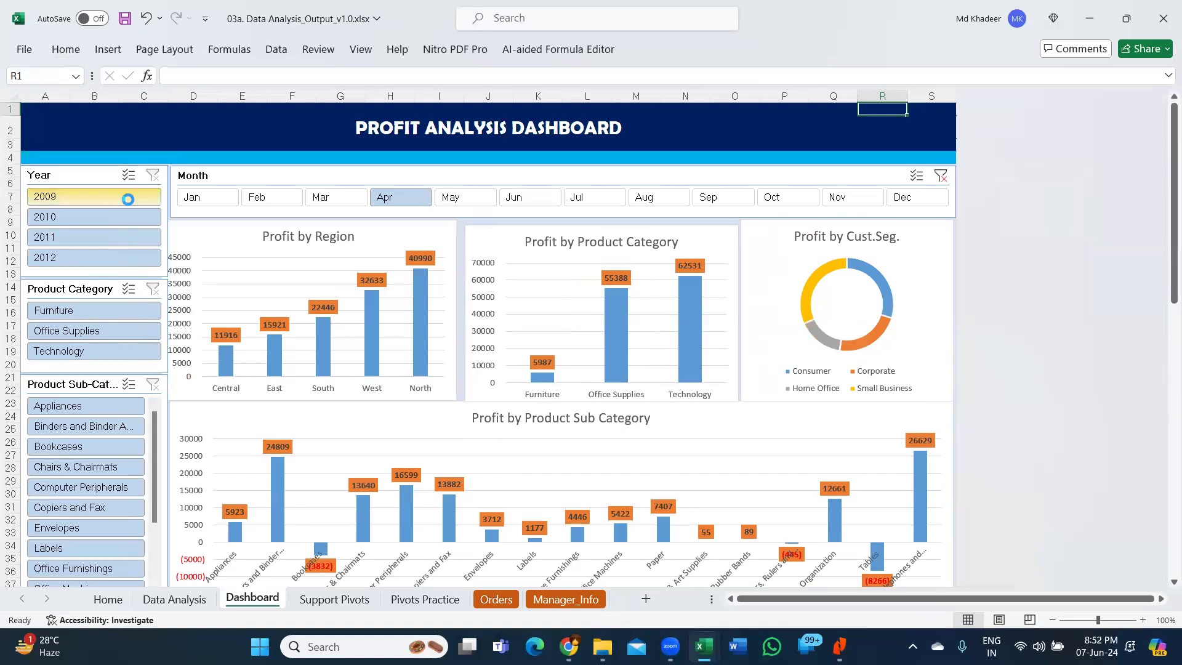
left_click(127, 197)
left_click(127, 216)
left_click(124, 238)
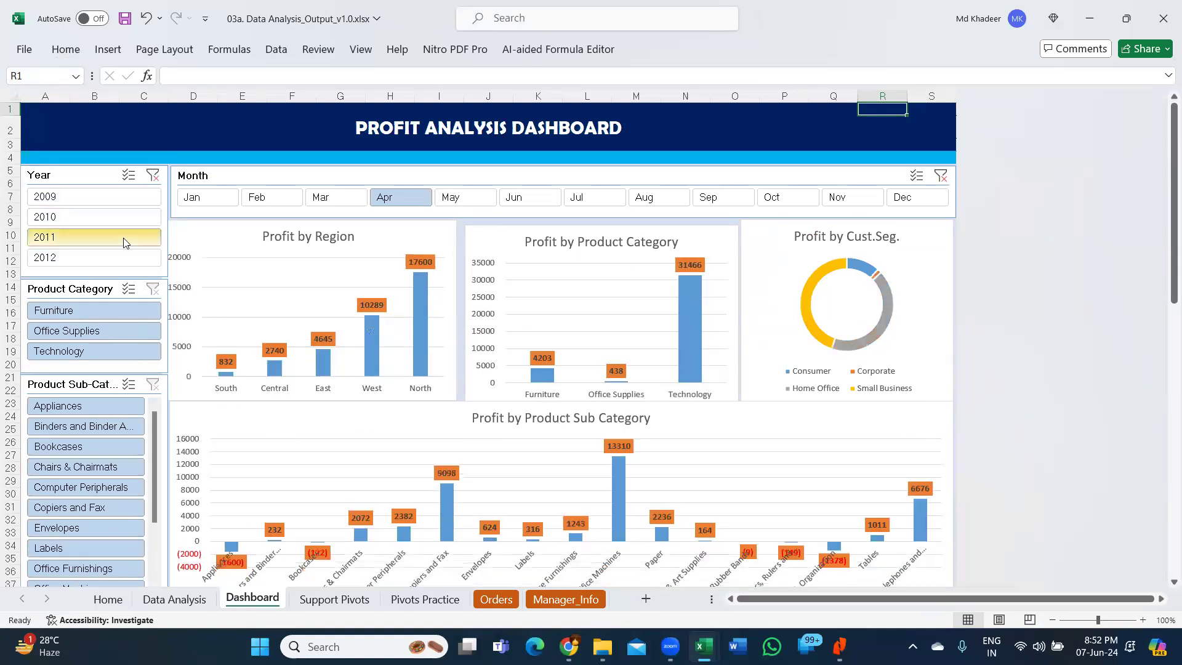
- Close the dashboard workbook without saving and select the class schedule in D3:D5 on Sheet5 of Formatting.xlsx
left_click(1163, 19)
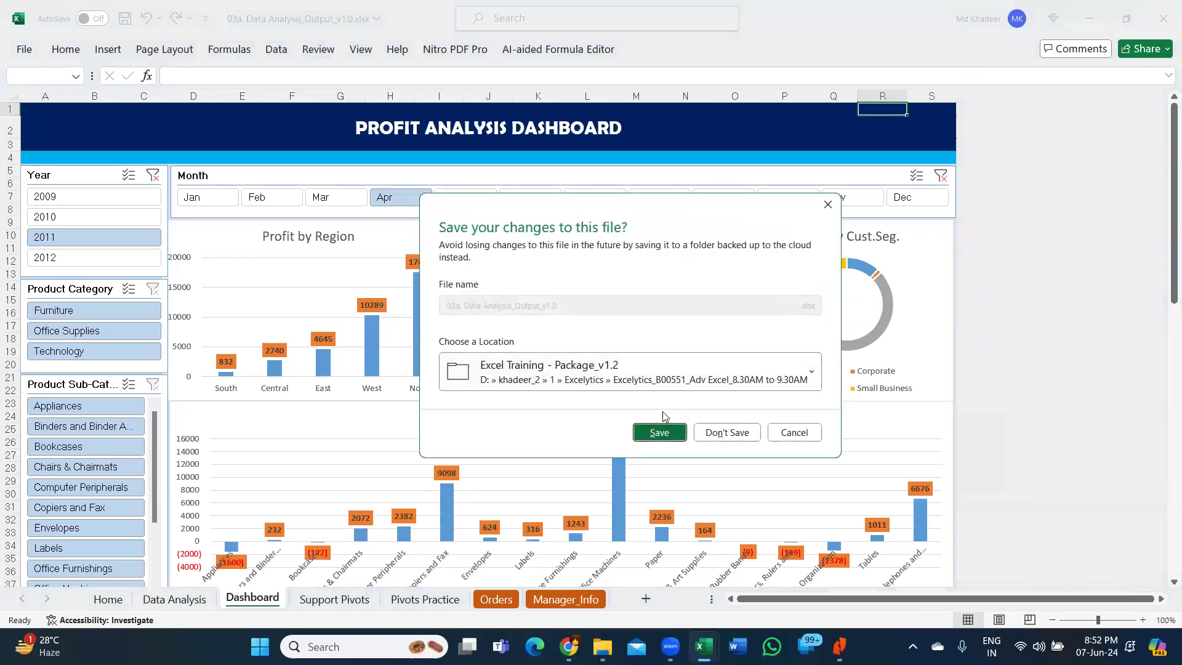
left_click(718, 433)
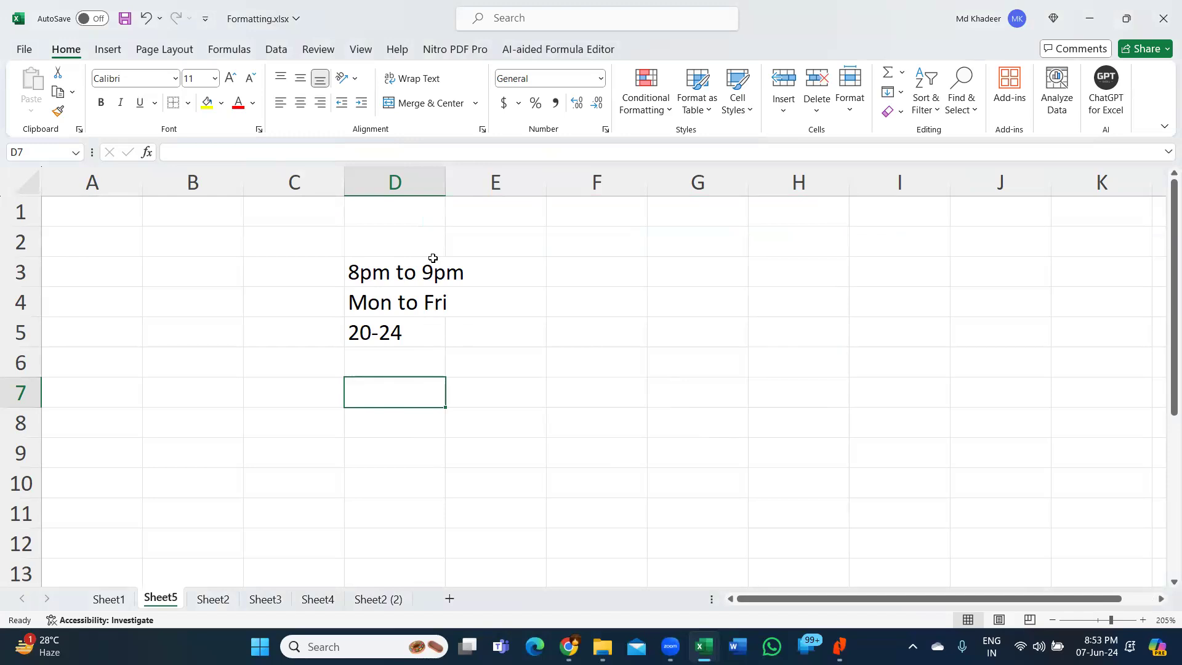
left_click_drag(426, 273, 421, 338)
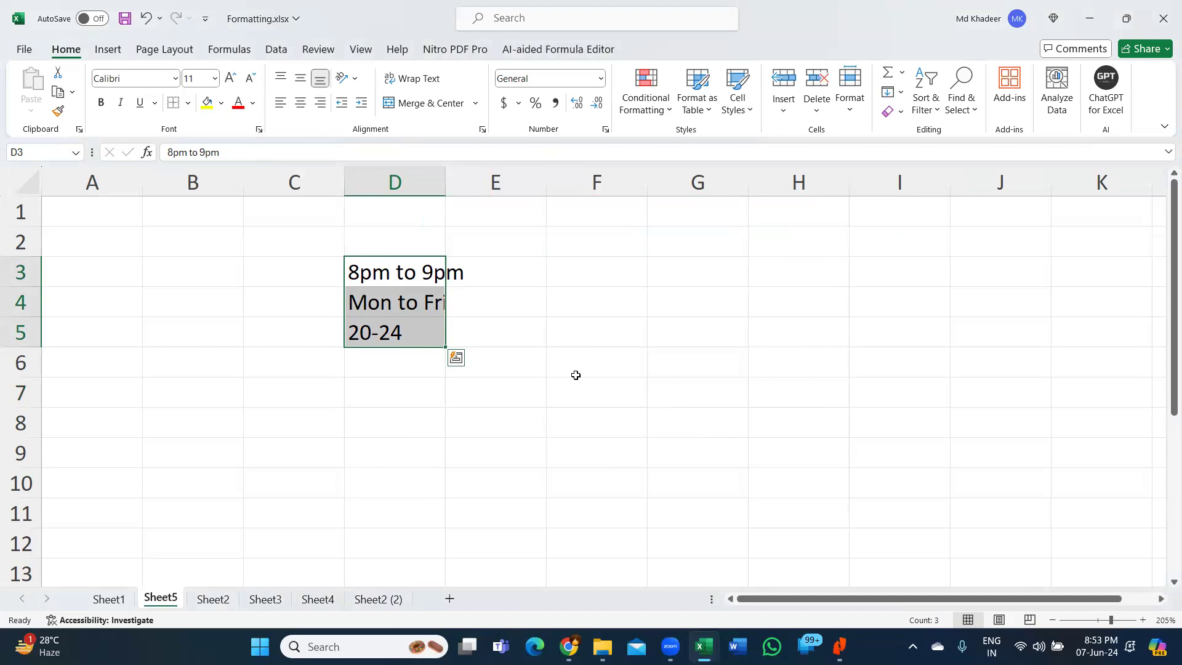
left_click(677, 470)
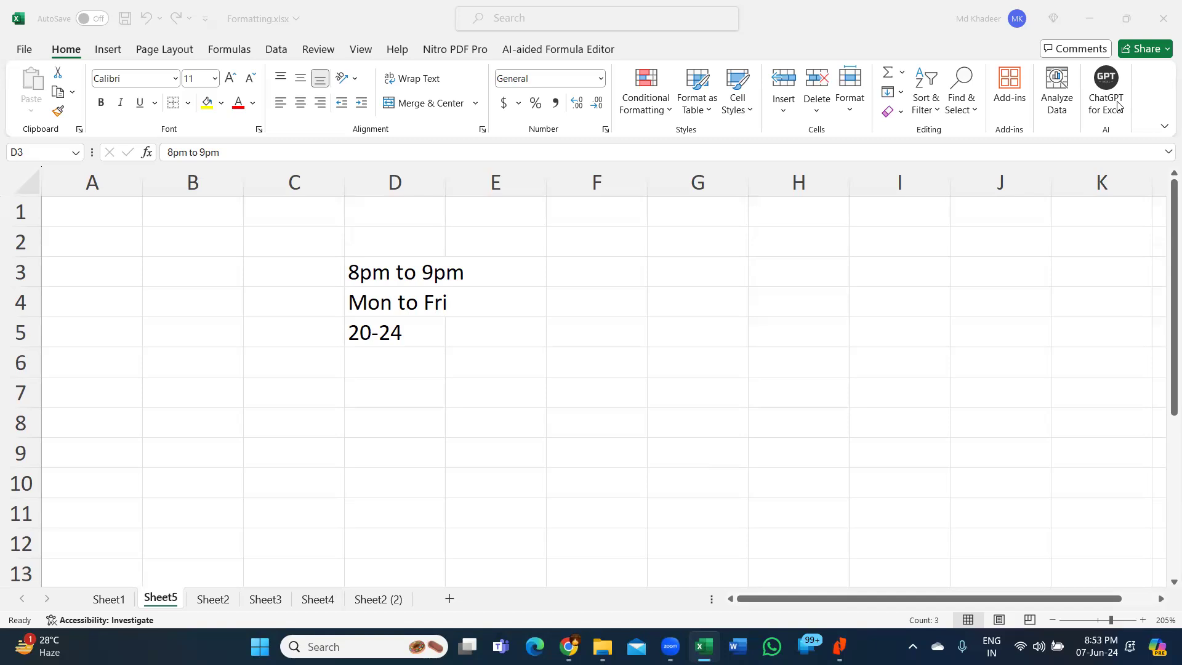
left_click(591, 50)
left_click(591, 49)
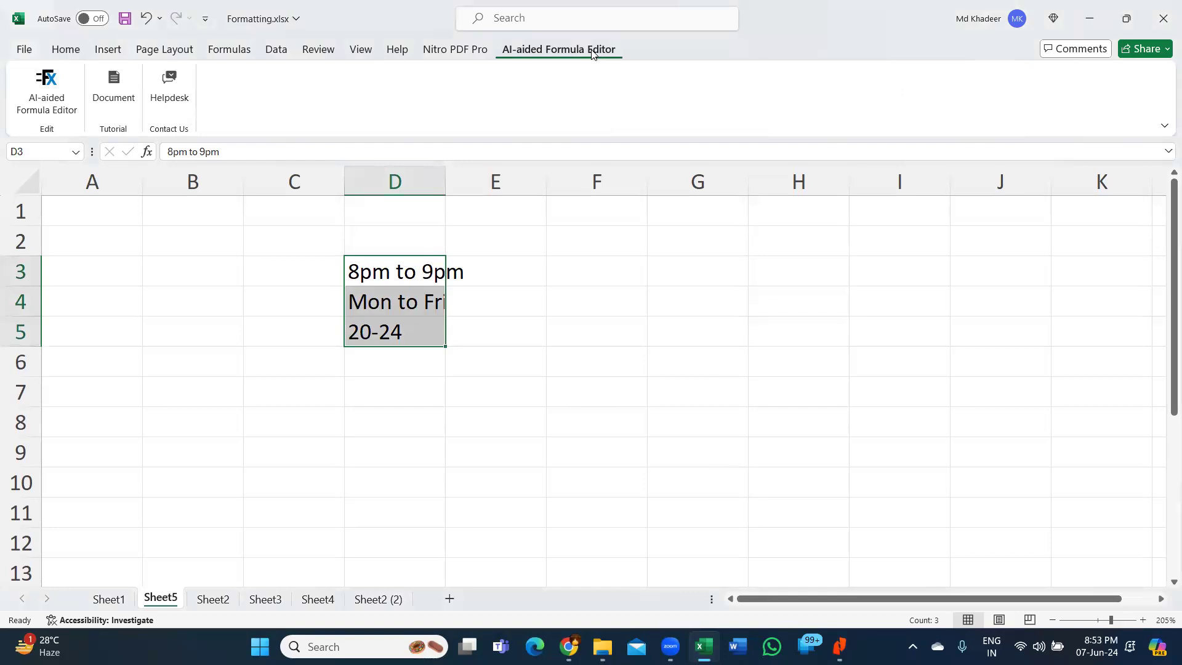
key("ctrl+q")
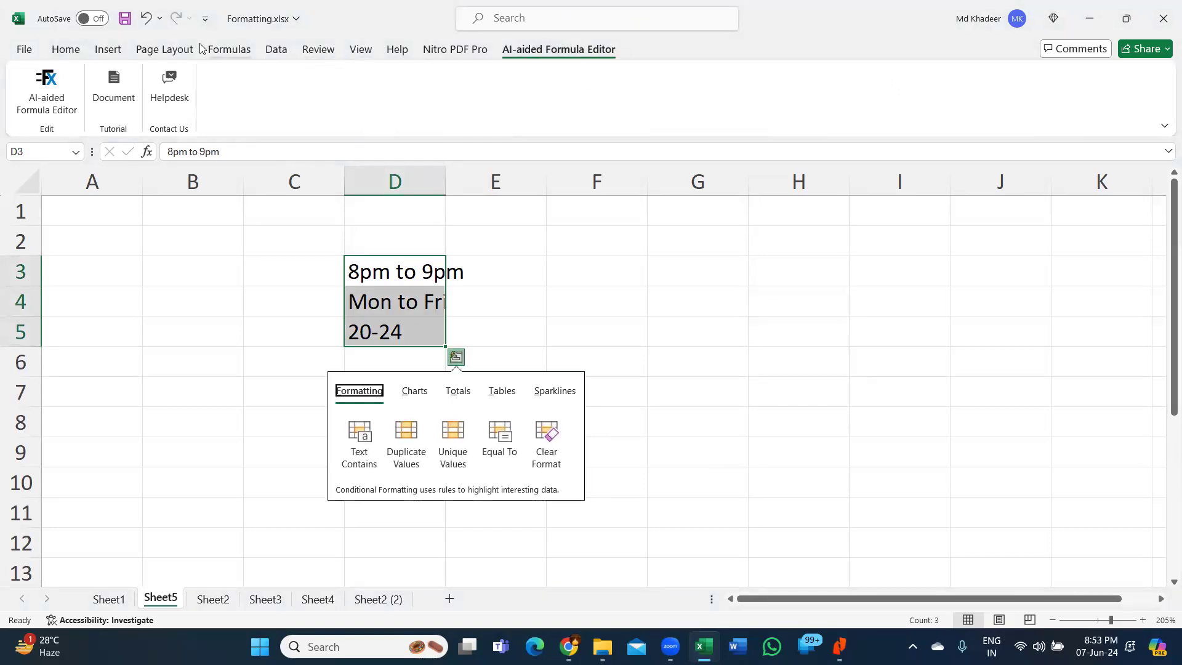
left_click(56, 53)
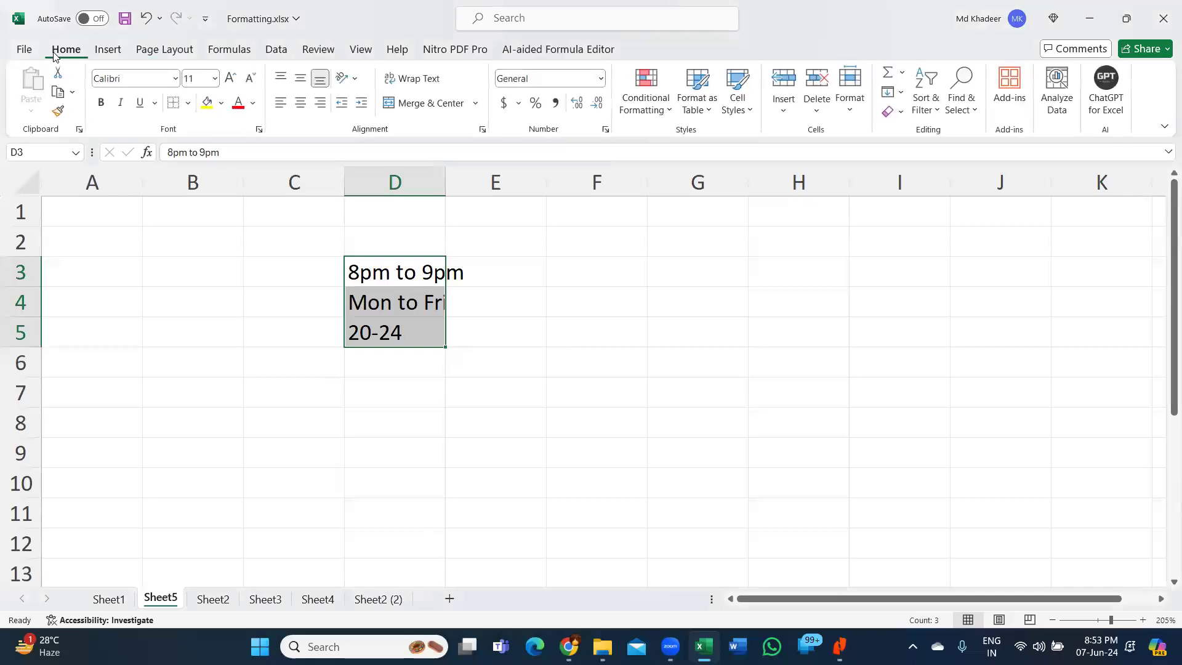
- Enter Office 365 in cell G3 of Sheet5, beside the class schedule
left_click(667, 274)
type("O")
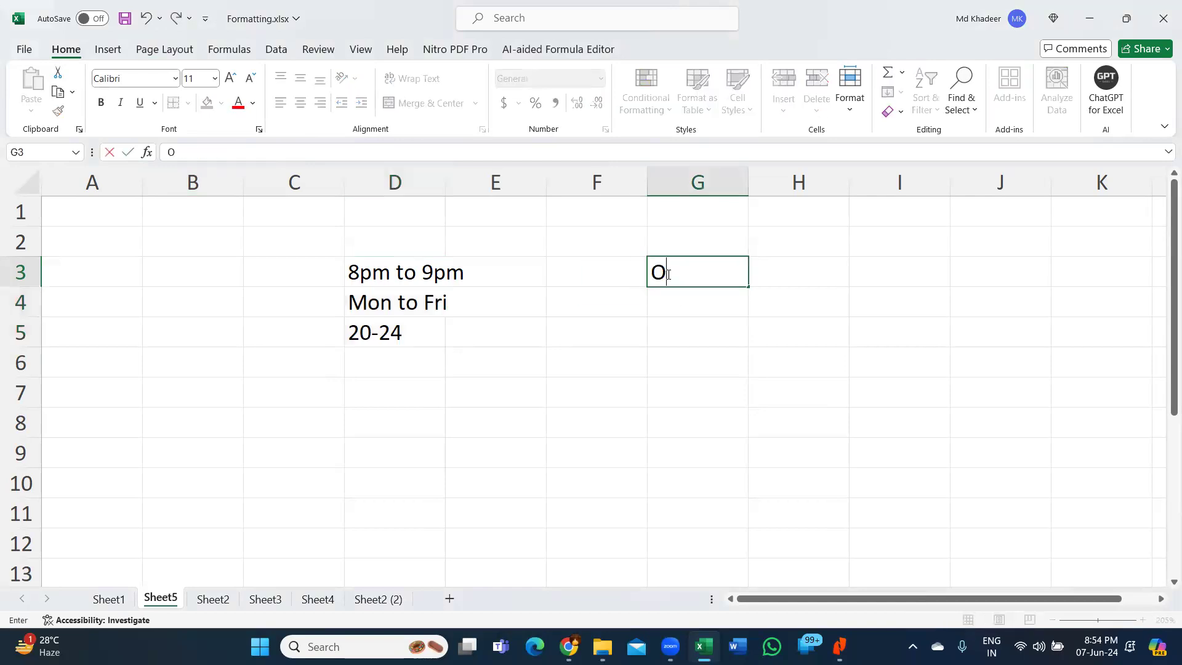
type("ffice 365")
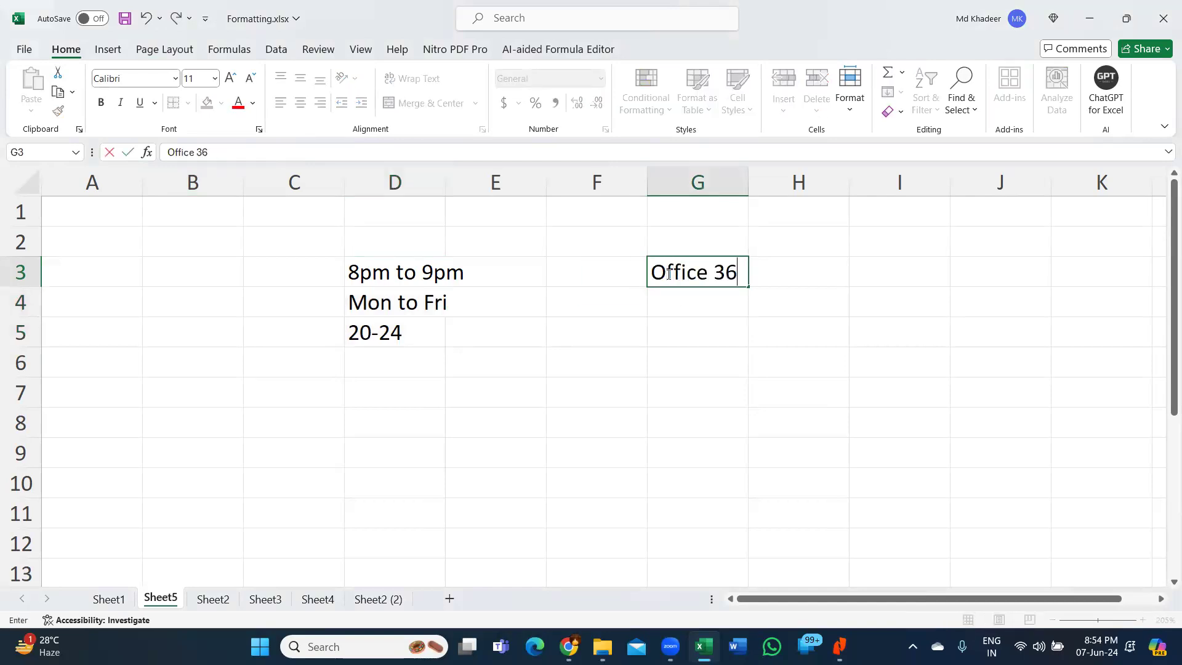
key("Return")
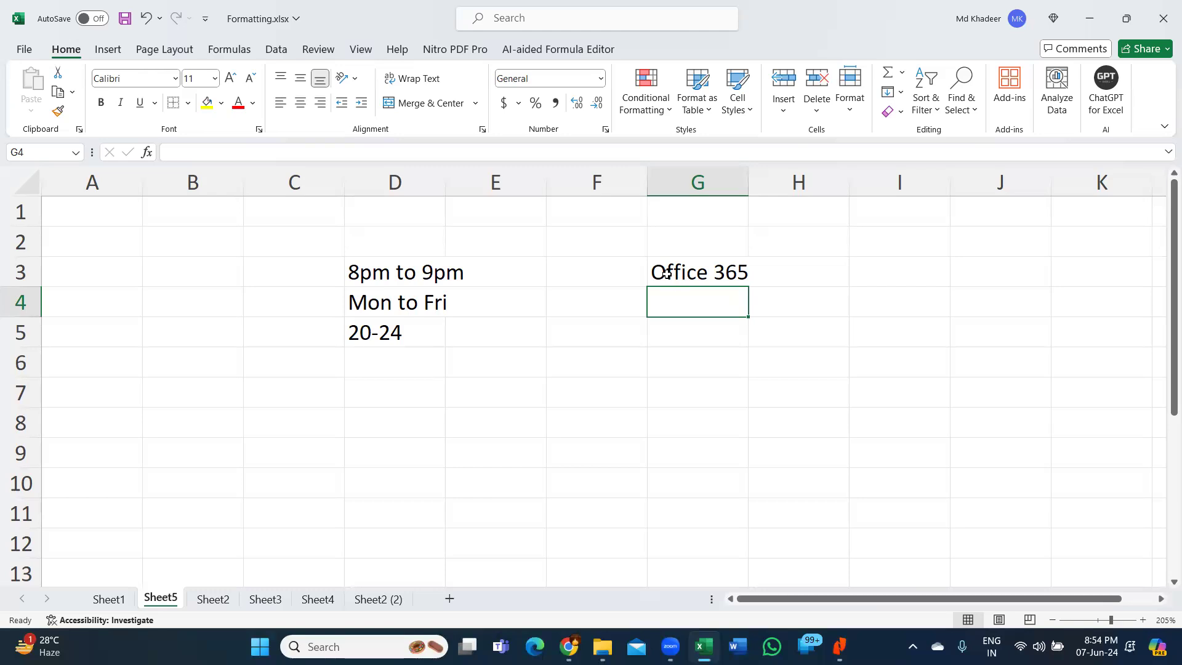
left_click(472, 380)
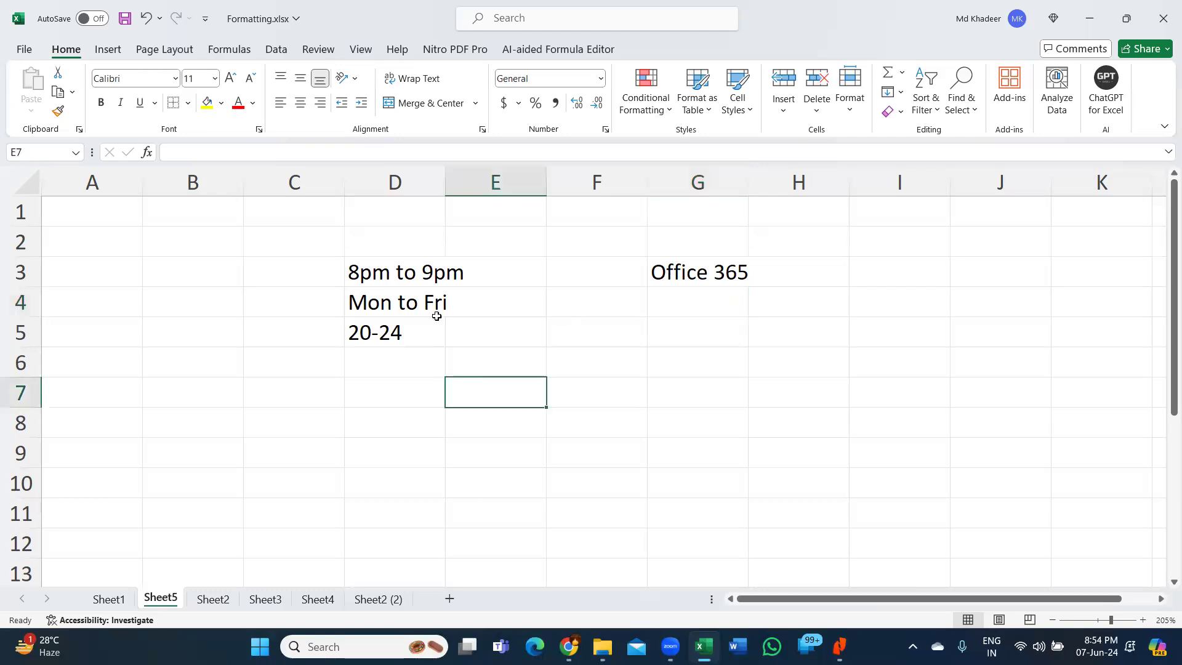
left_click(23, 51)
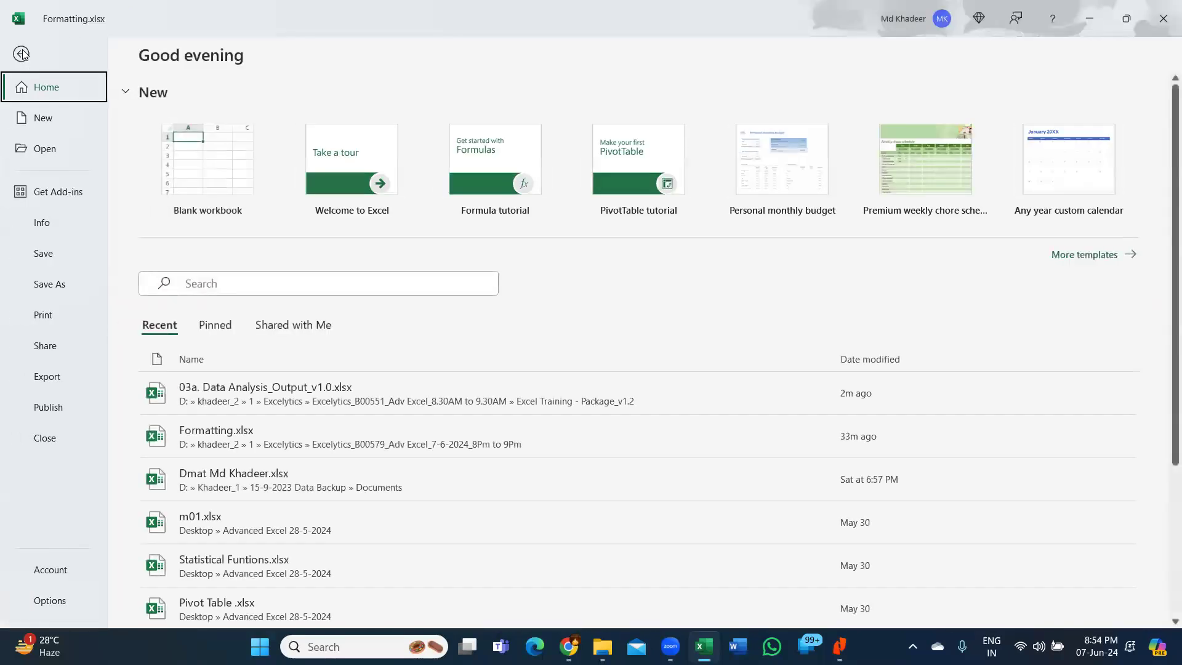
left_click(62, 575)
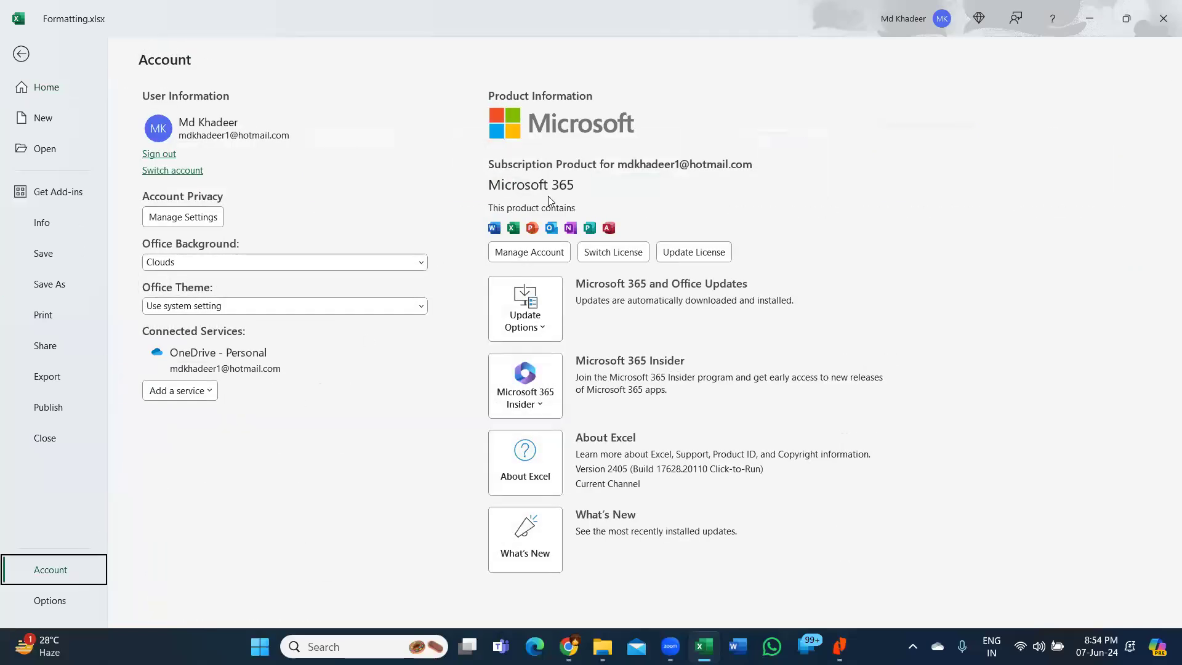
key("ctrl")
key("ctrl")
key("ctrl")
key("ctrl")
key("ctrl")
key("ctrl")
key("ctrl")
key("ctrl")
key("ctrl")
key("ctrl")
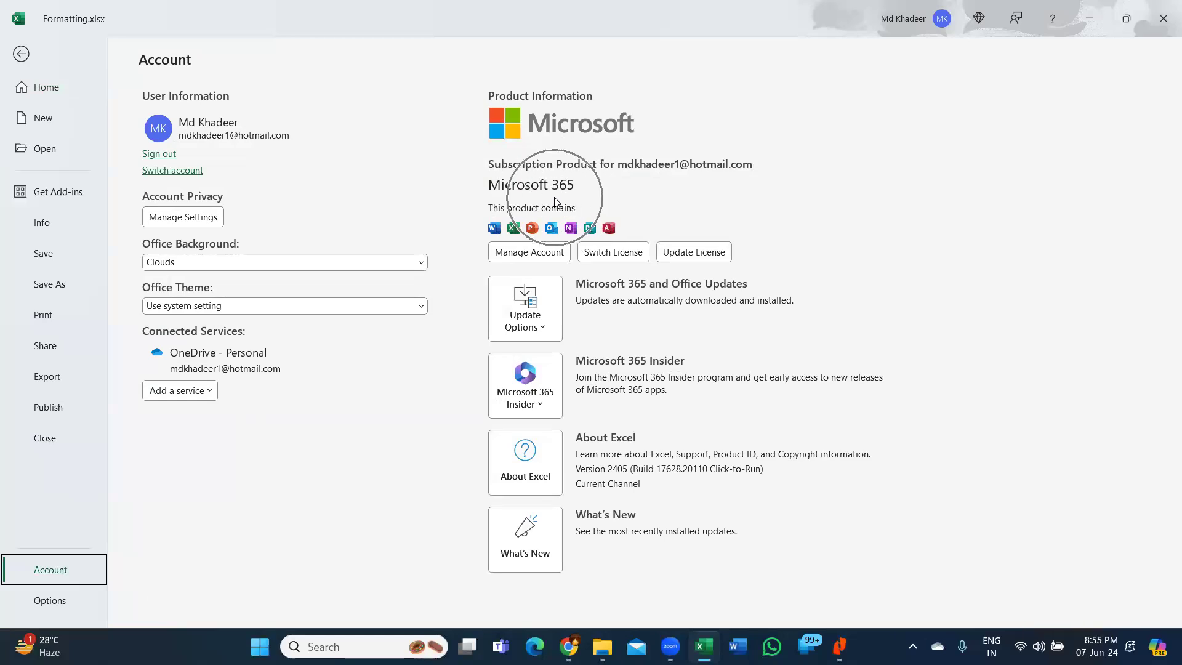
key("ctrl")
key("ctrl")
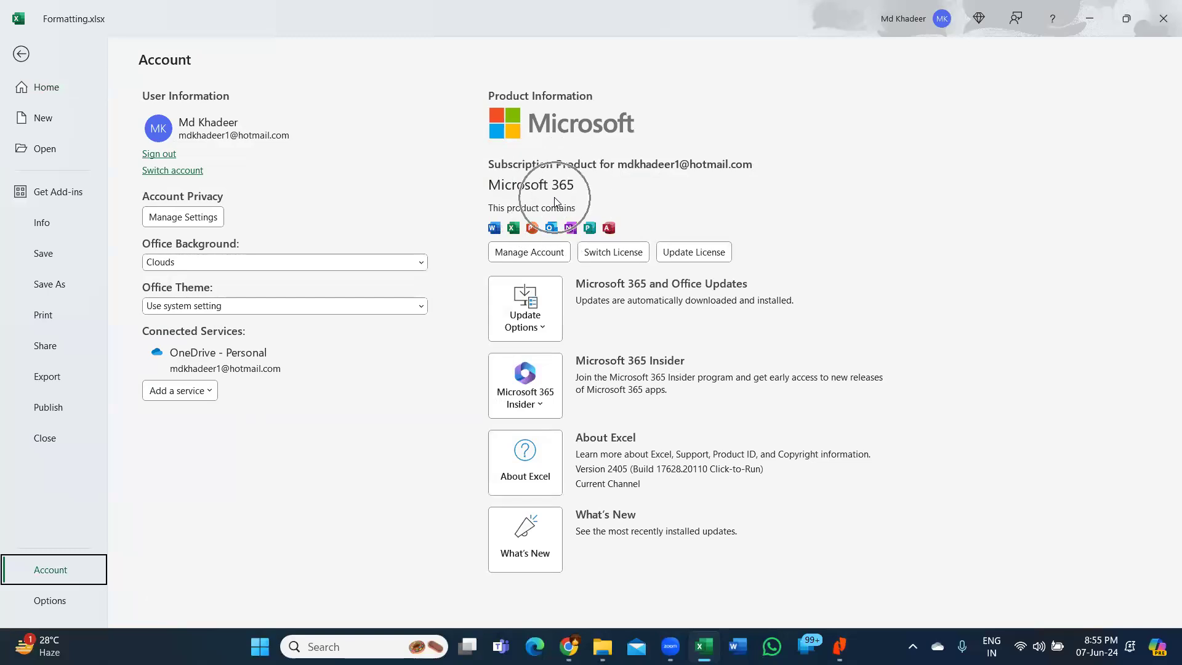
left_click(21, 54)
left_click(637, 309)
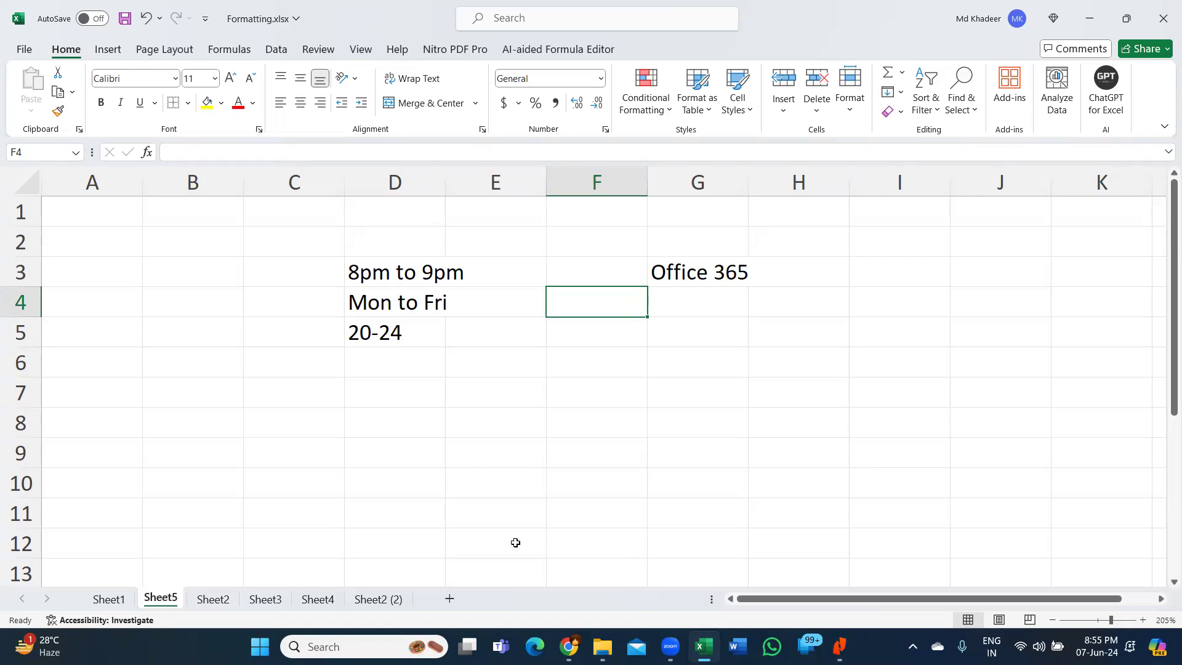
left_click(436, 443)
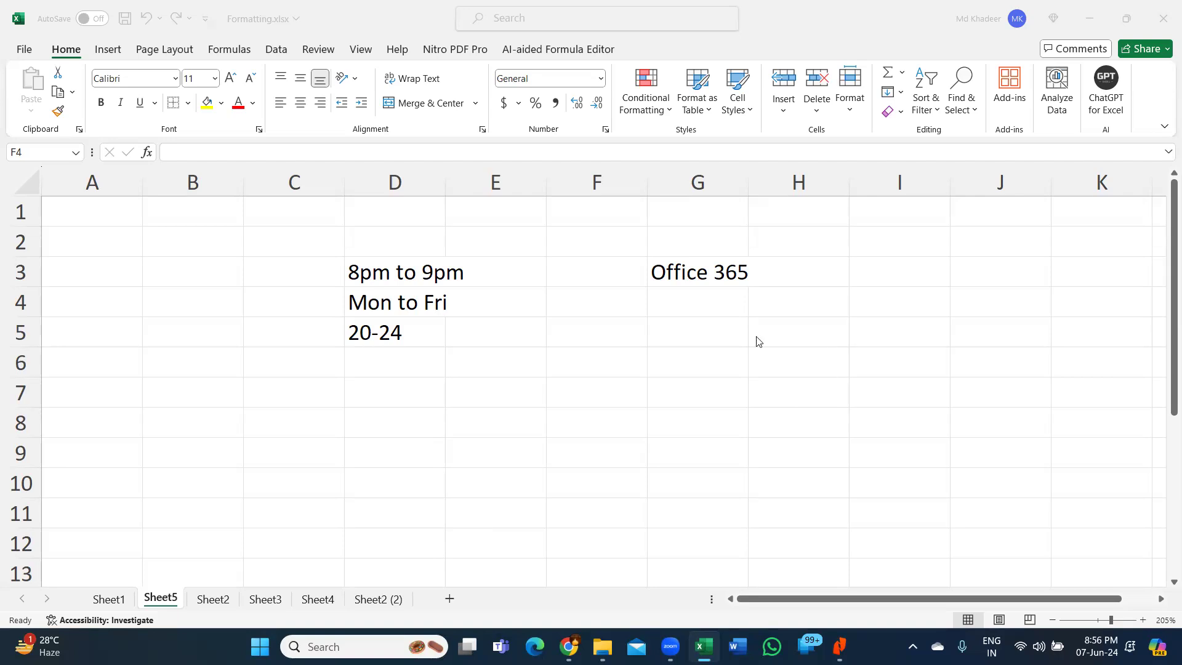
left_click(725, 337)
left_click(725, 338)
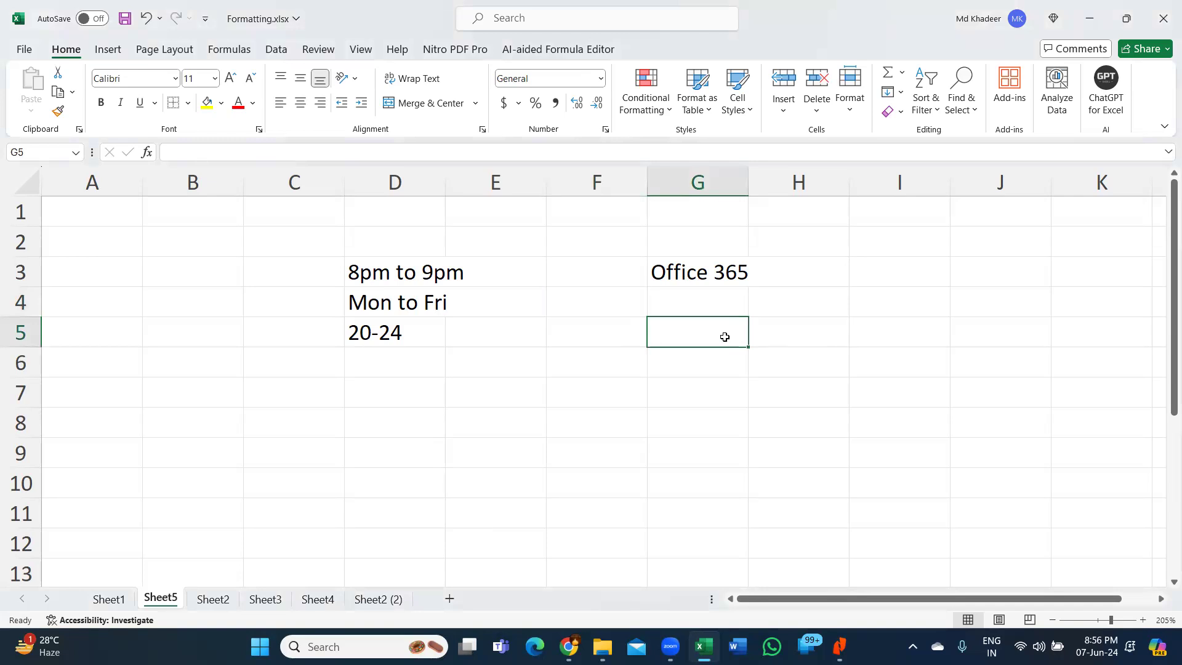